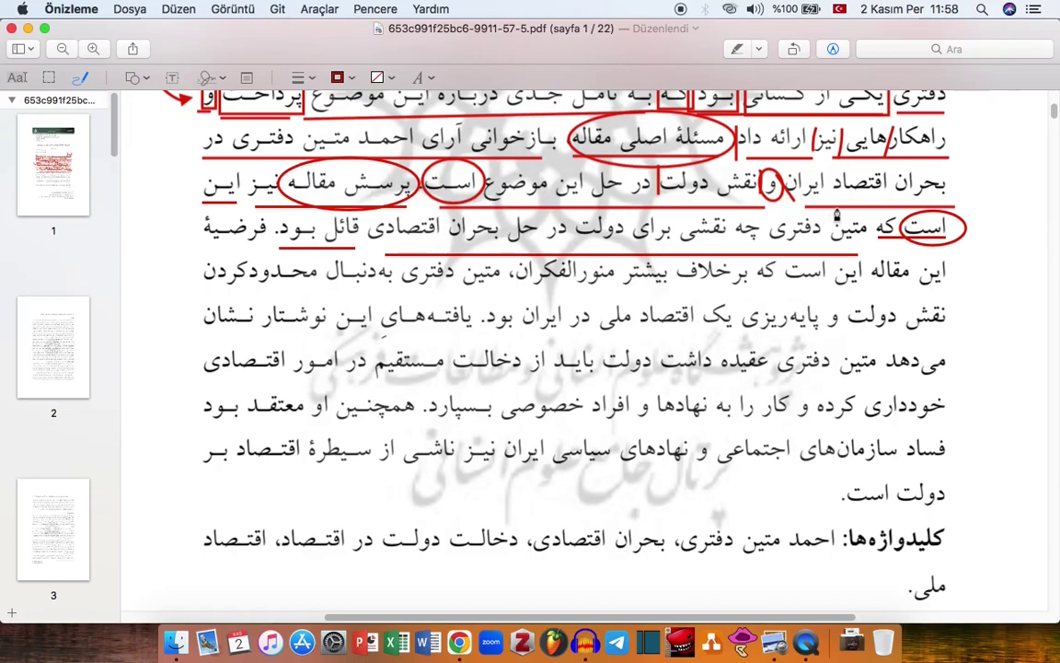
# Circle the words این and نیز in the sentence beginning پرسش مقاله, and که at the start of its continuation line
pyautogui.moveTo(201, 189)
pyautogui.mouseDown()
pyautogui.moveTo(221, 170)
pyautogui.moveTo(210, 187)
pyautogui.moveTo(198, 171)
pyautogui.moveTo(241, 184)
pyautogui.mouseUp()
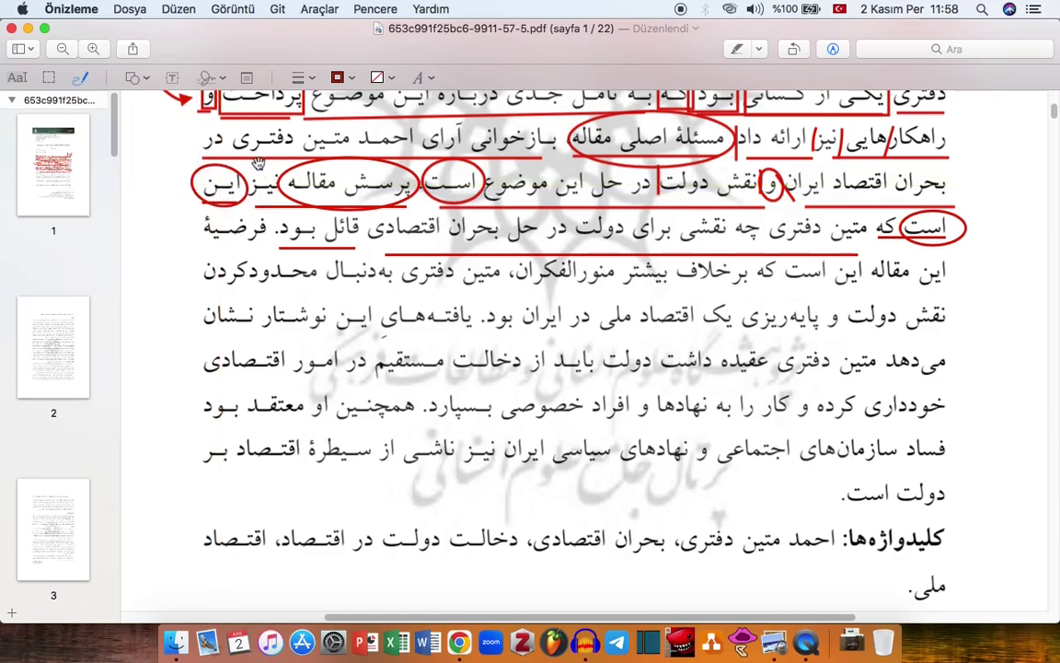
pyautogui.moveTo(244, 173)
pyautogui.mouseDown()
pyautogui.moveTo(274, 210)
pyautogui.moveTo(244, 170)
pyautogui.mouseUp()
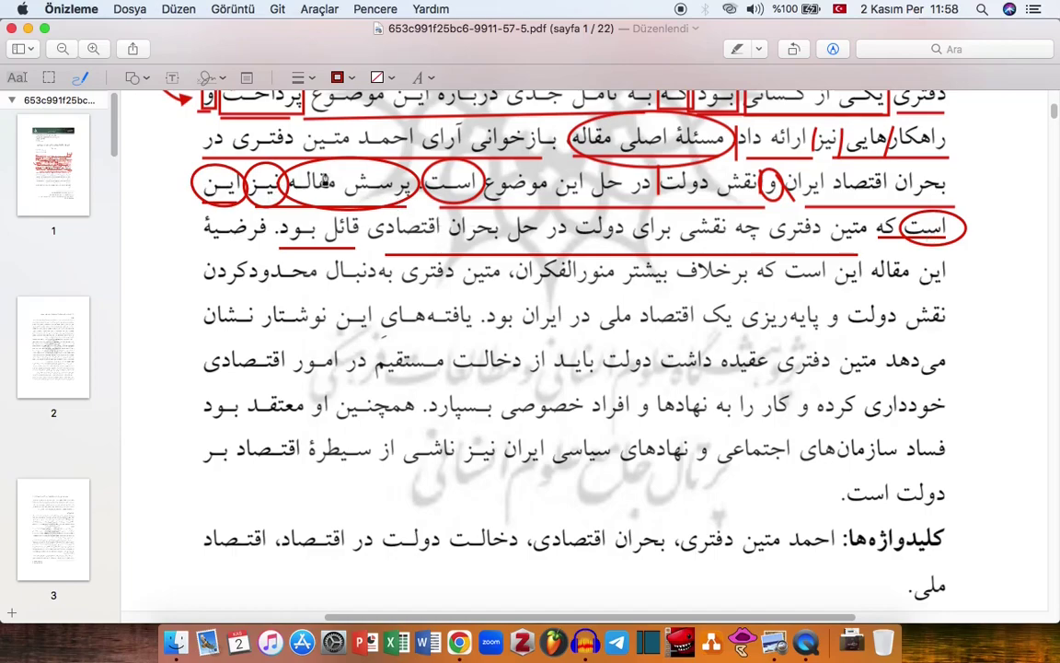
pyautogui.moveTo(870, 241); pyautogui.dragTo(874, 238)
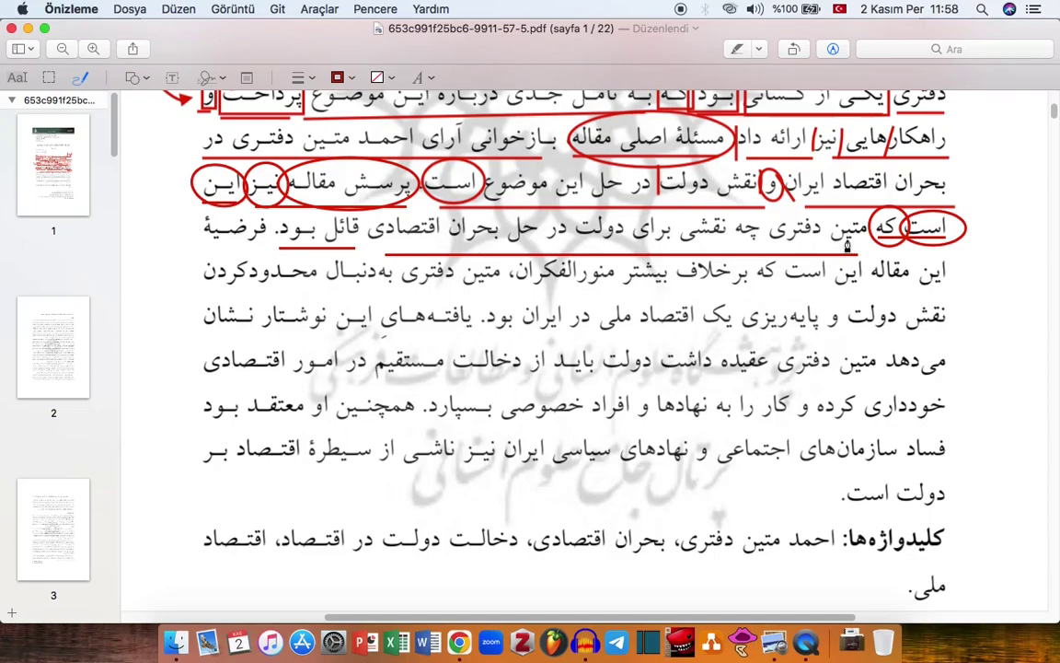
# Draw short vertical dividers after متین دفتری, between اقتصادی and قائل, and after بود on the same line of the abstract
pyautogui.moveTo(761, 220); pyautogui.dragTo(763, 256)
pyautogui.moveTo(365, 222); pyautogui.dragTo(365, 250)
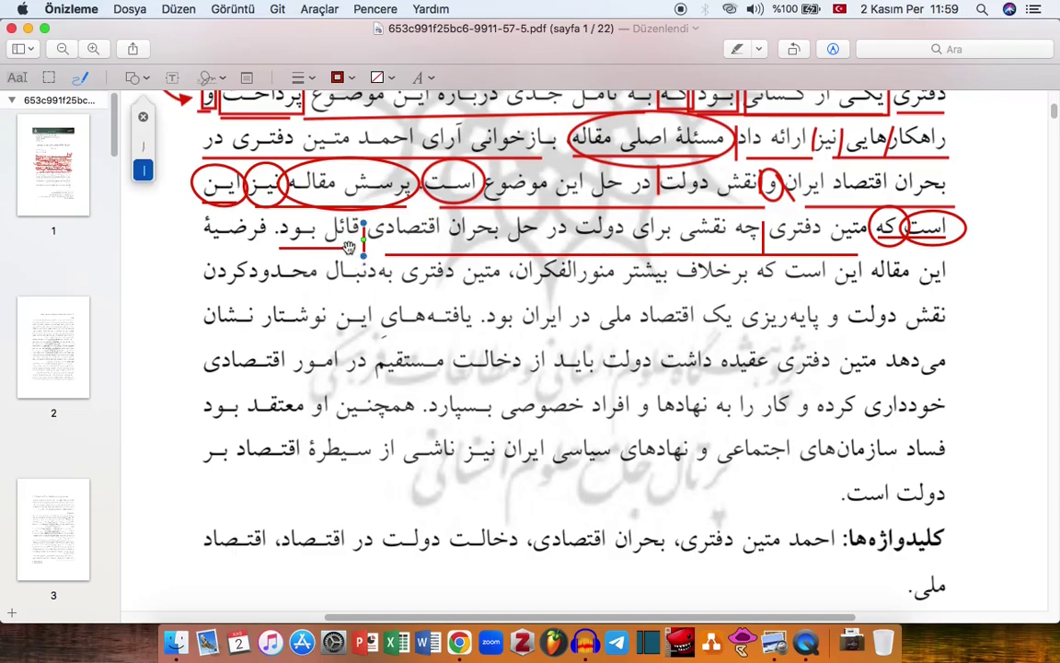
pyautogui.moveTo(274, 221); pyautogui.dragTo(274, 250)
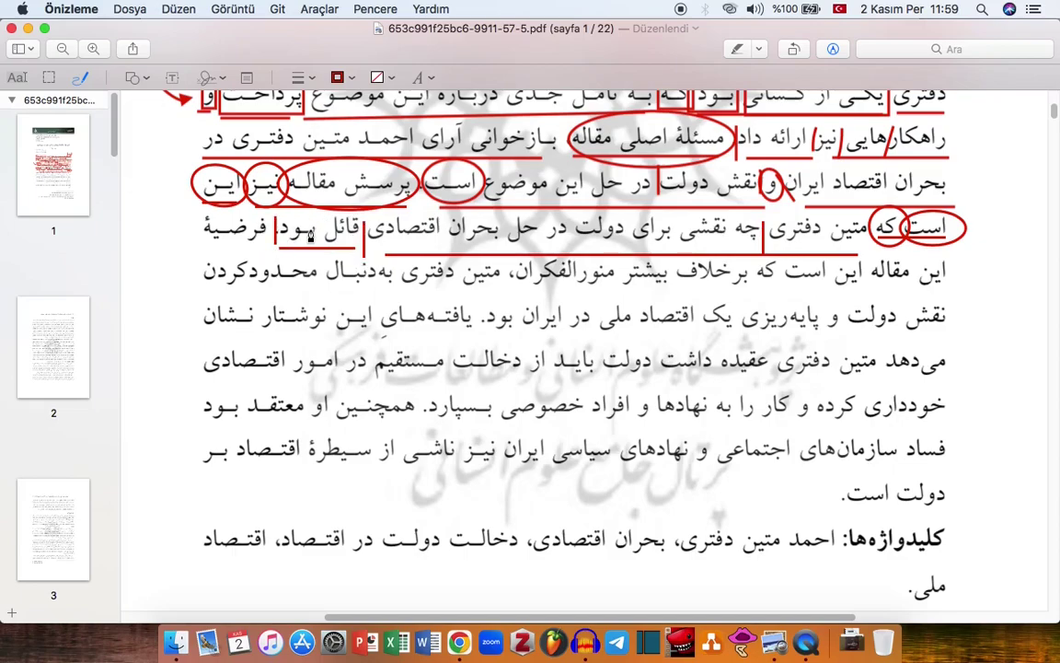
# Switch to the Farsça Makale Okumaları spreadsheet in Chrome and enter the pattern برای چیزی ... قائل بودن in cell D2
pyautogui.press('super+Tab')
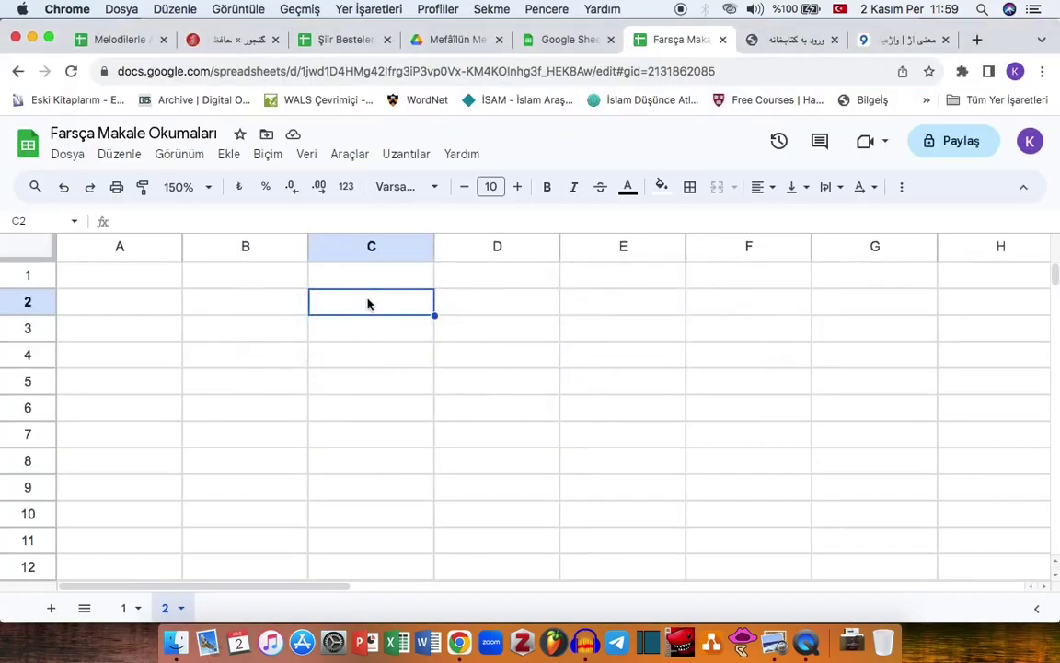
pyautogui.press('Tab')
pyautogui.press('Return')
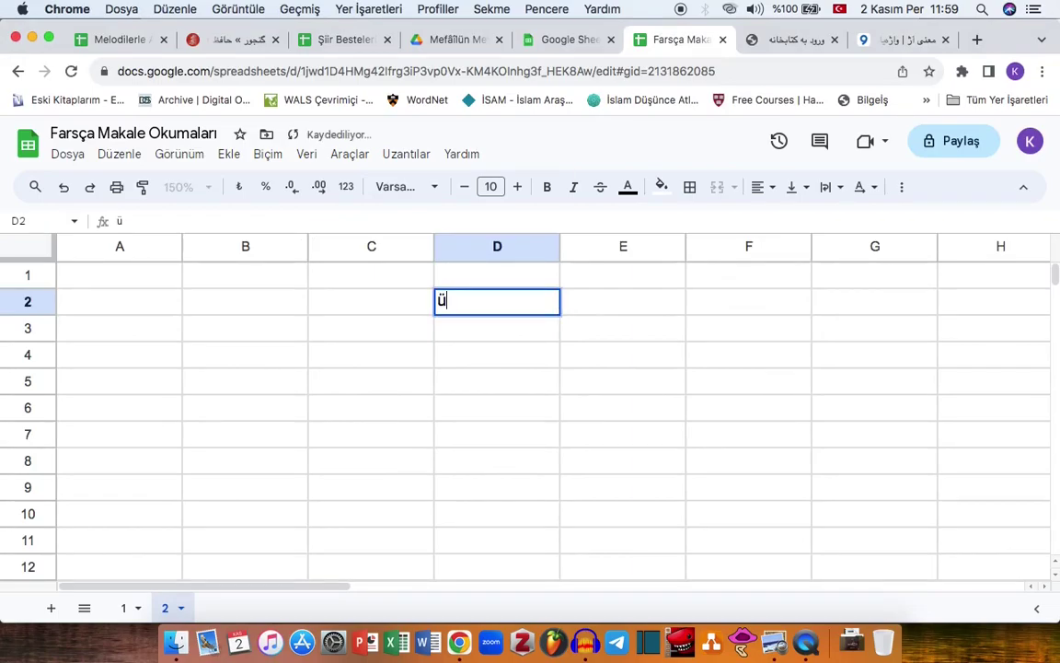
pyautogui.write('برای چیزی')
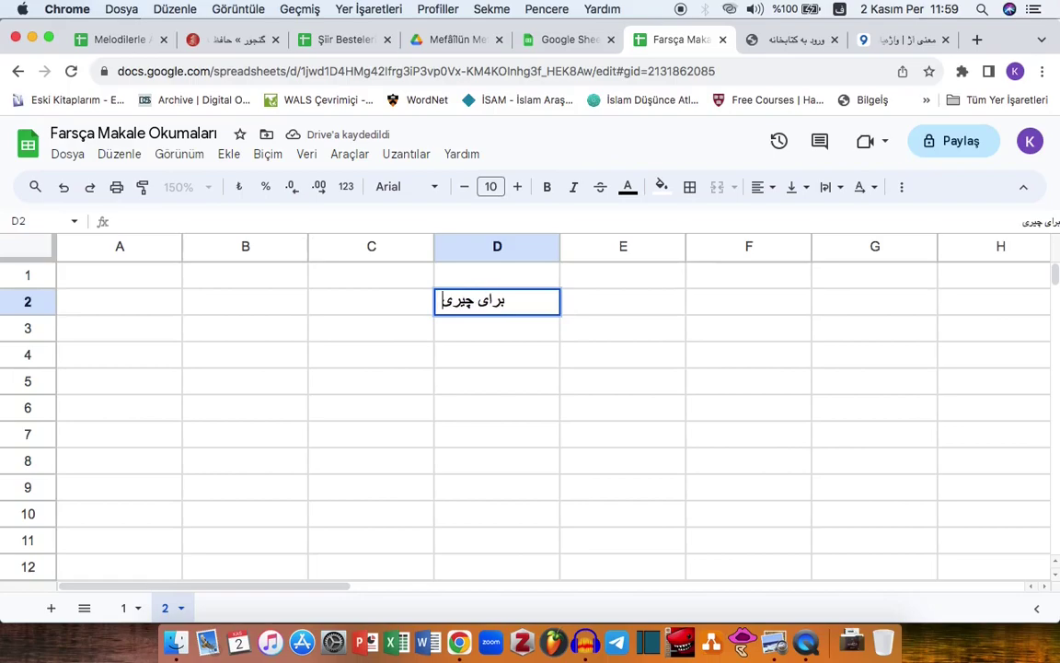
pyautogui.press('BackSpace')
pyautogui.press('BackSpace')
pyautogui.write('زی ... قائل بودن')
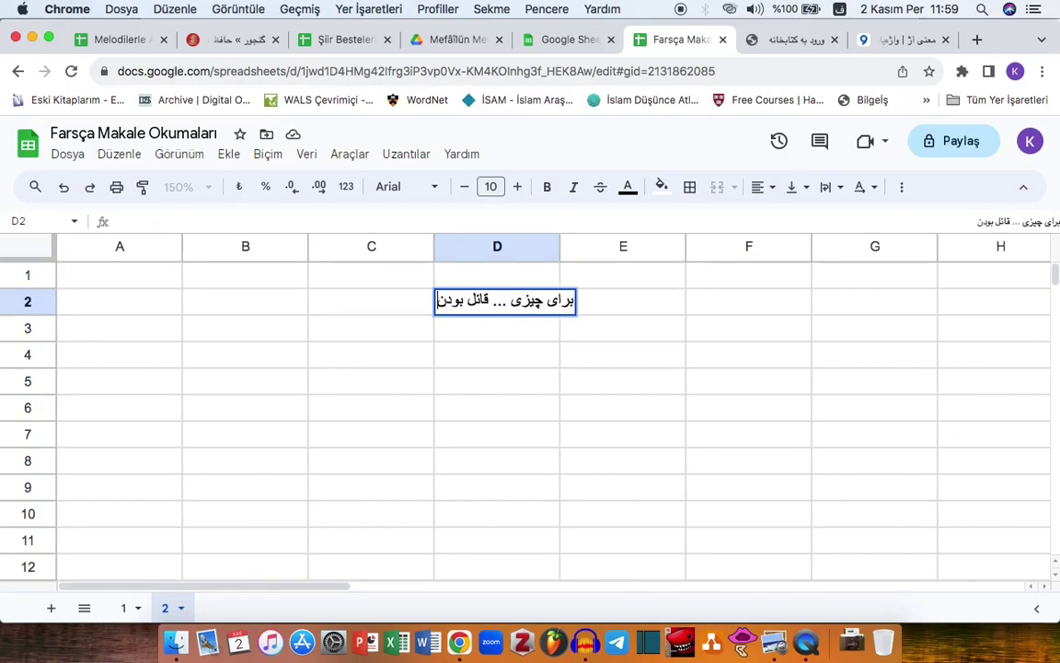
pyautogui.click(362, 336)
pyautogui.click(515, 304)
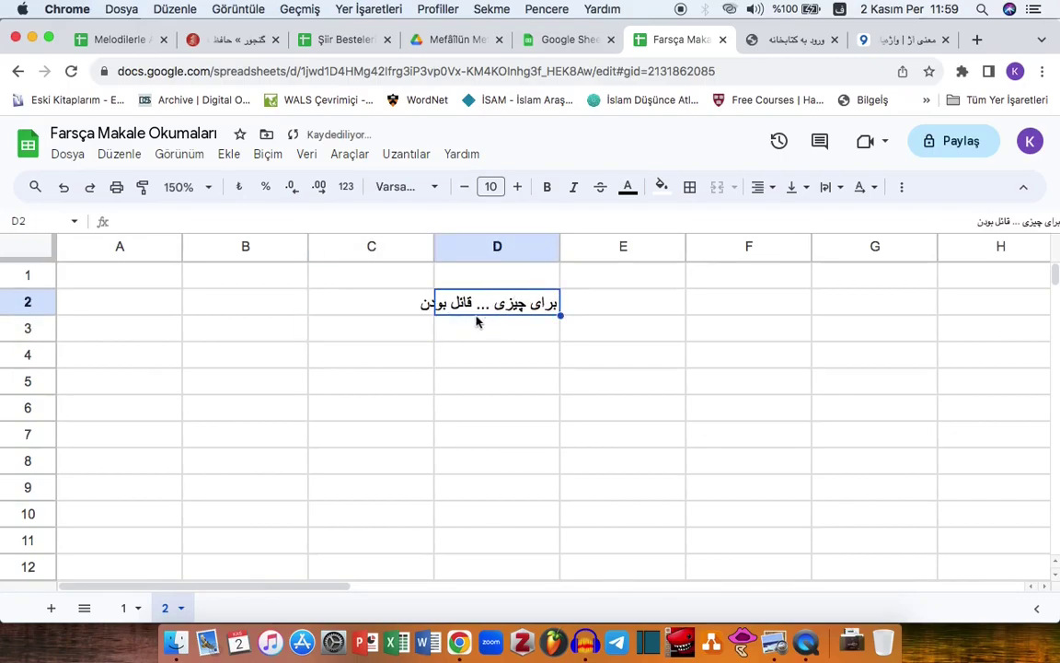
# Enter the vocabulary word قائل in cell F2
pyautogui.click(741, 307)
pyautogui.write('قائل')
pyautogui.press('Return')
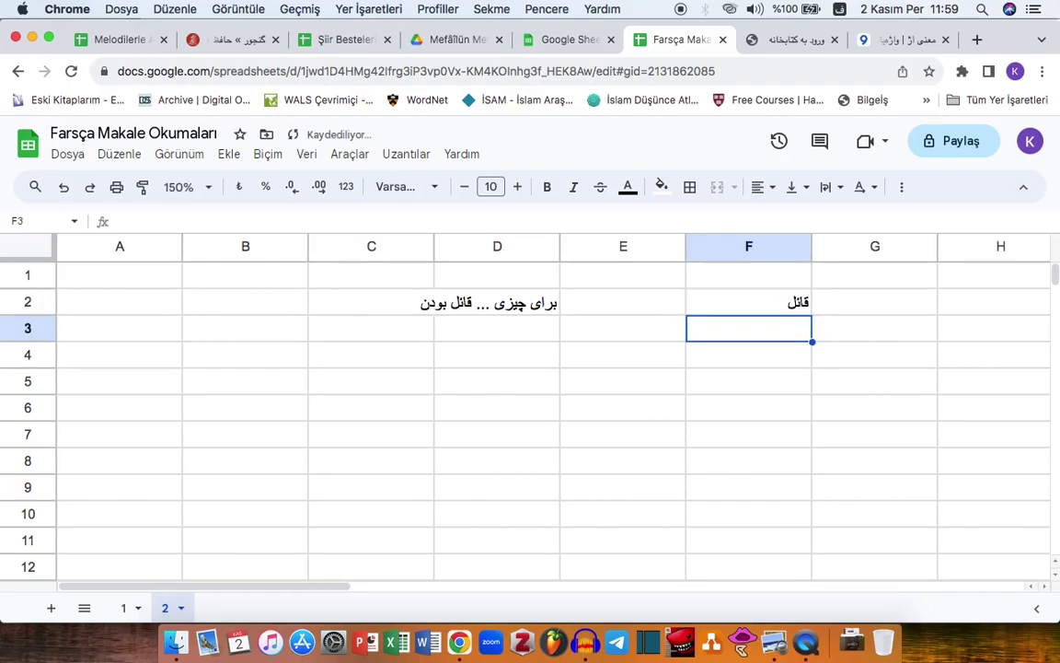
pyautogui.click(750, 303)
# Enter the Turkish meaning "Söyleyici, söyleyen, konuşan" in cell G2 beside قائل
pyautogui.click(867, 301)
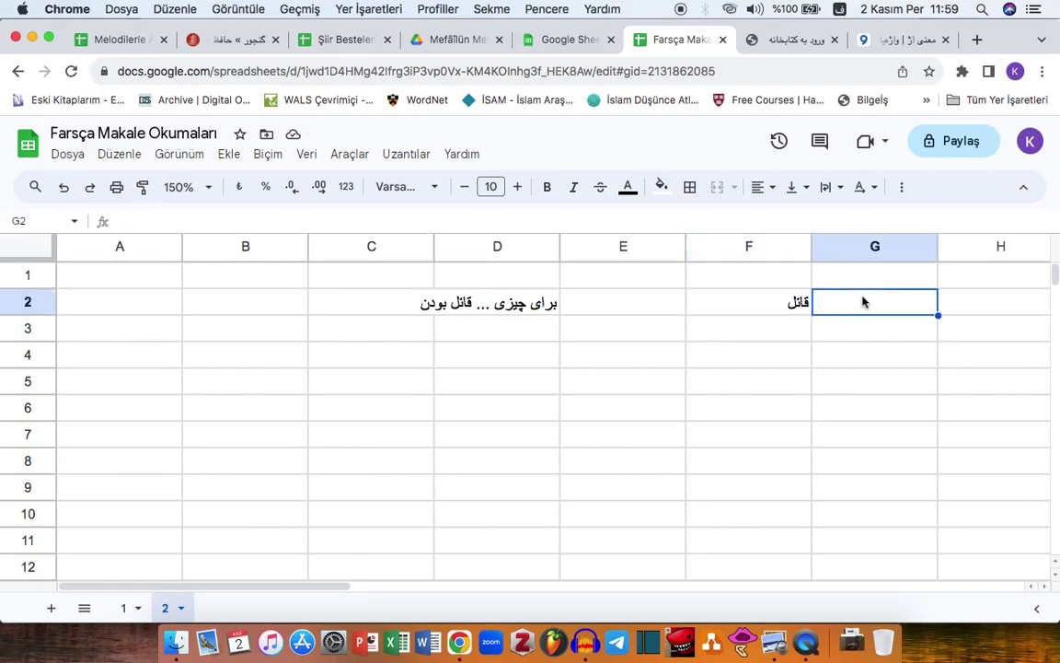
pyautogui.write('Söyleyici,')
pyautogui.write(' söy')
pyautogui.press('BackSpace')
pyautogui.write('söyleyen')
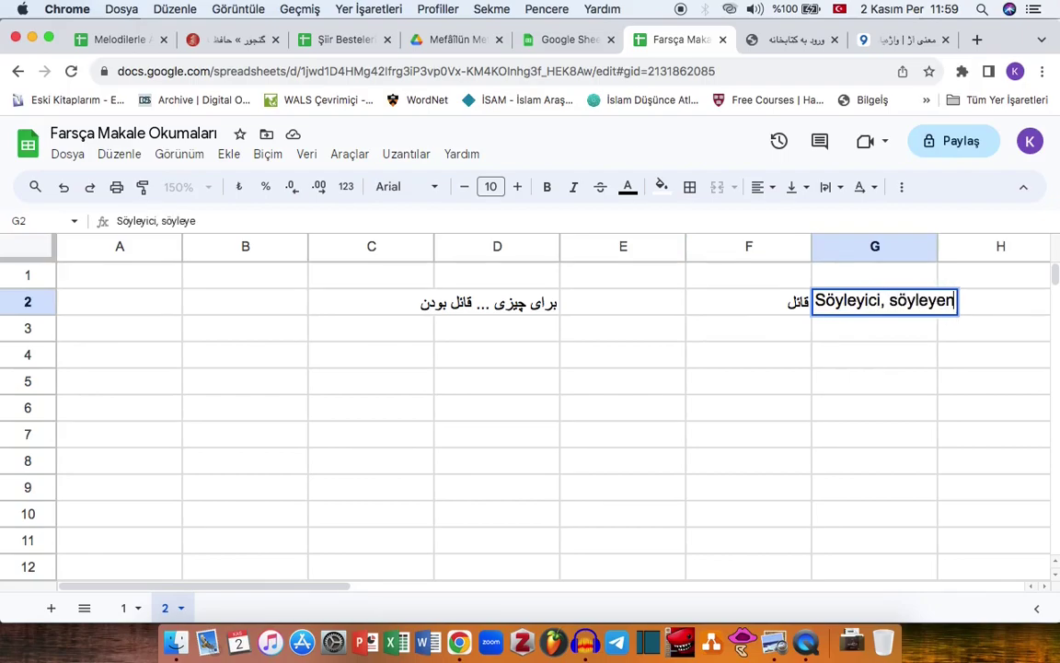
pyautogui.write(', konuşan')
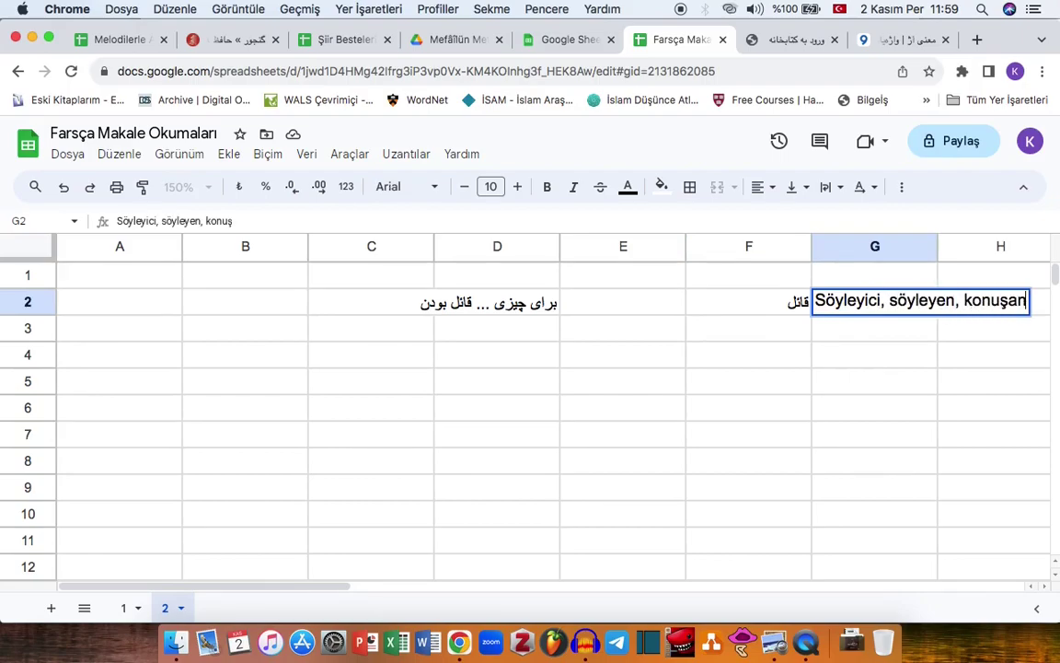
pyautogui.press('Return')
pyautogui.click(757, 308)
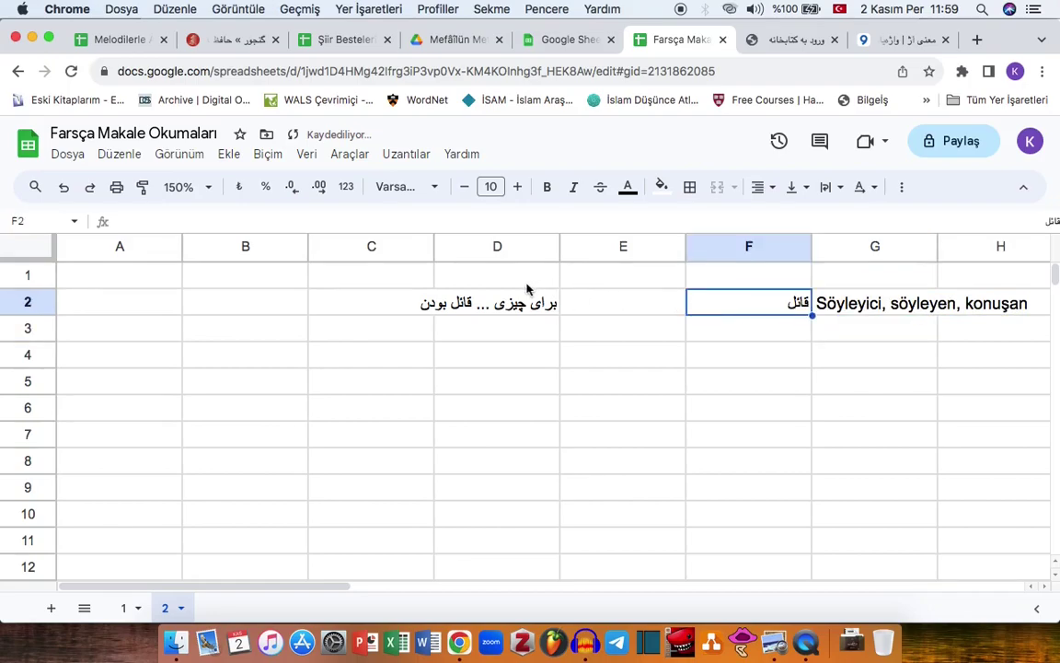
# Check the PDF sentence, return to the spreadsheet and enter the example من برای شما احترام قائلم in cell D3
pyautogui.press('super+Tab')
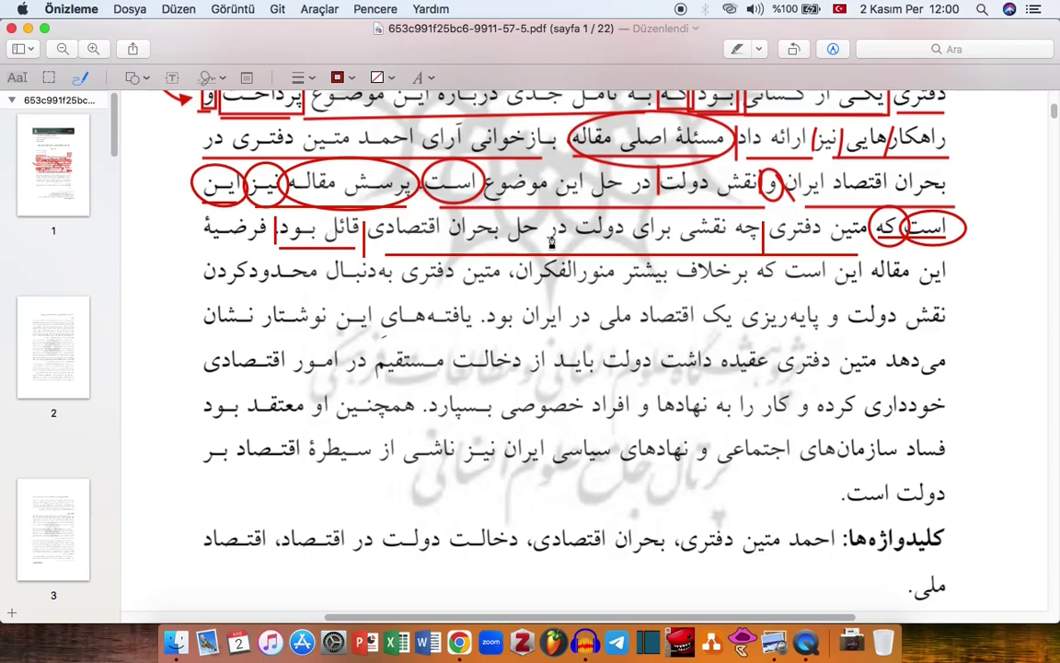
pyautogui.press('super+Tab')
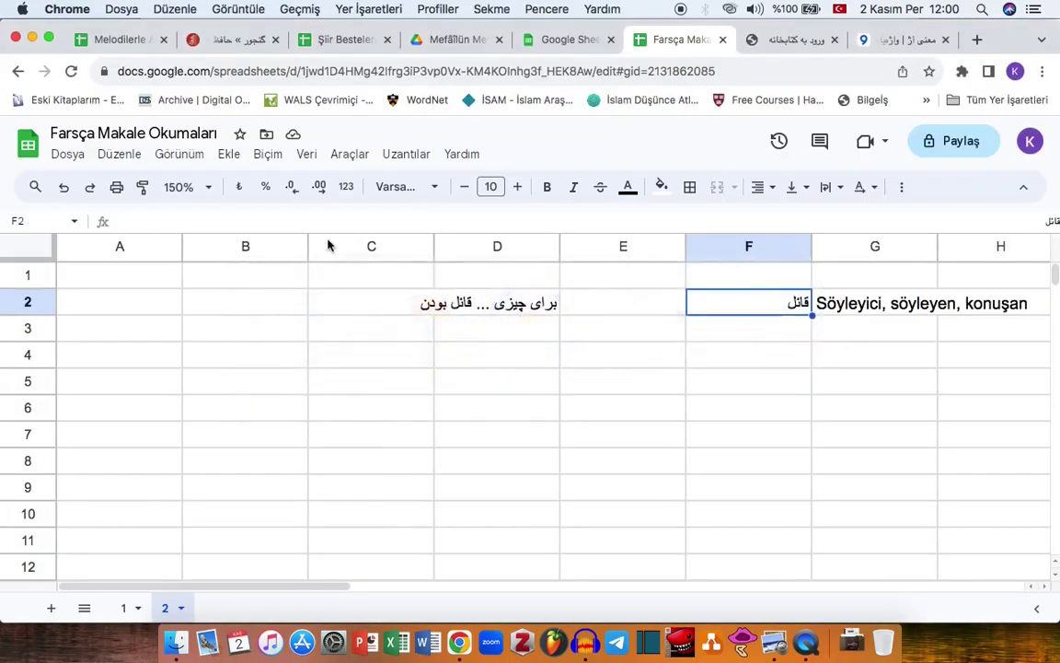
pyautogui.click(490, 342)
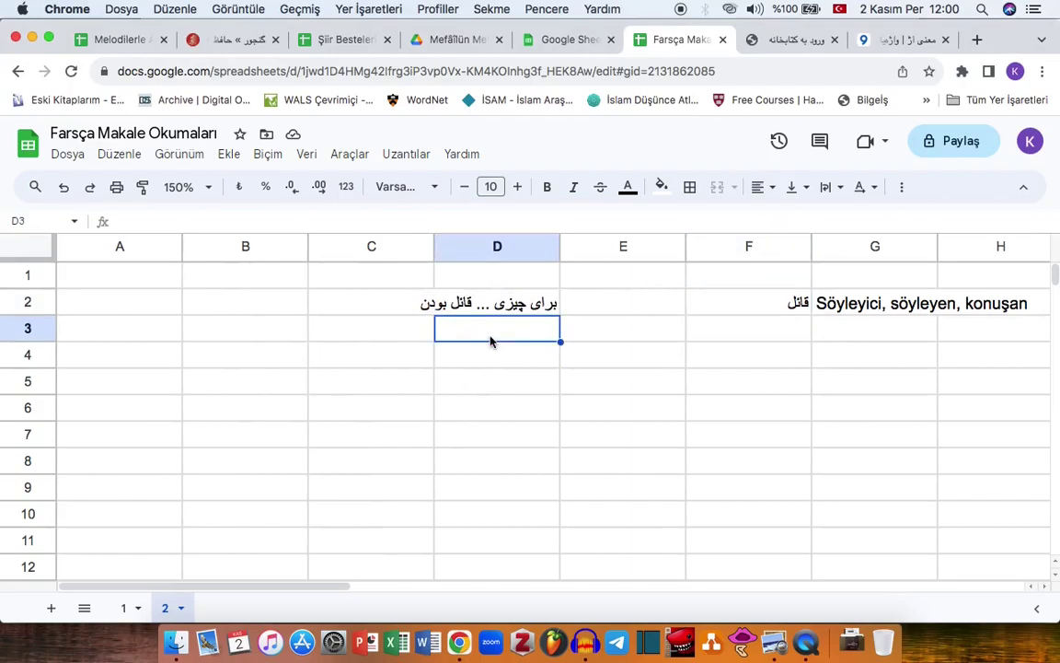
pyautogui.write('من برای شما احترام قائلم')
pyautogui.press('Return')
pyautogui.click(494, 329)
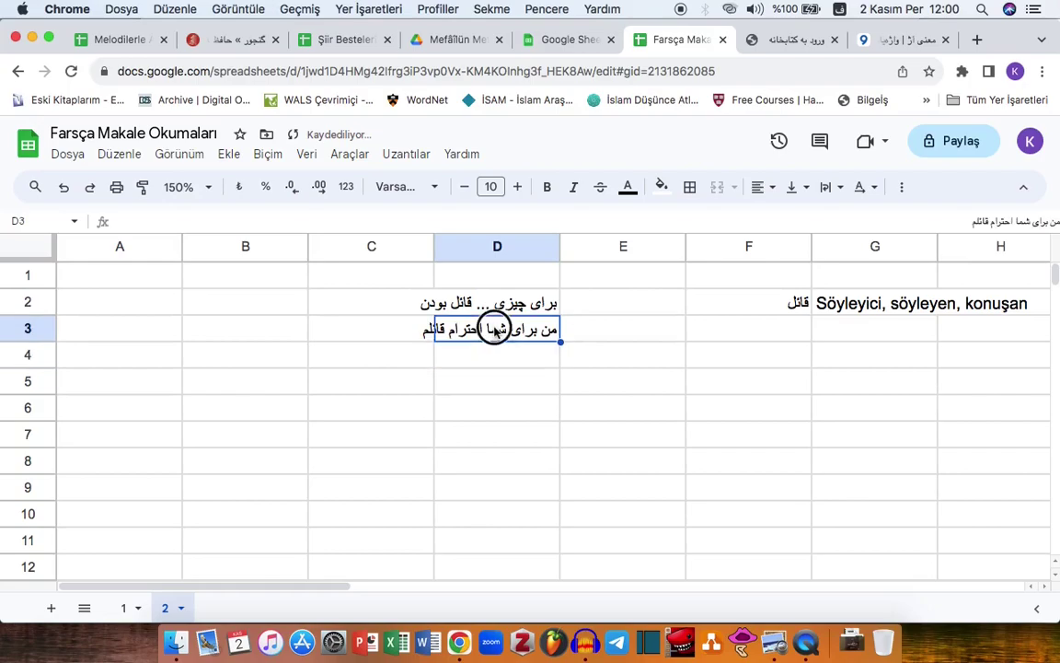
# Go through the words of the example sentence in D3, comparing them with the pattern in D2 and the meaning of قائل
pyautogui.doubleClick(494, 329)
pyautogui.moveTo(541, 326); pyautogui.dragTo(567, 329)
pyautogui.click(504, 327)
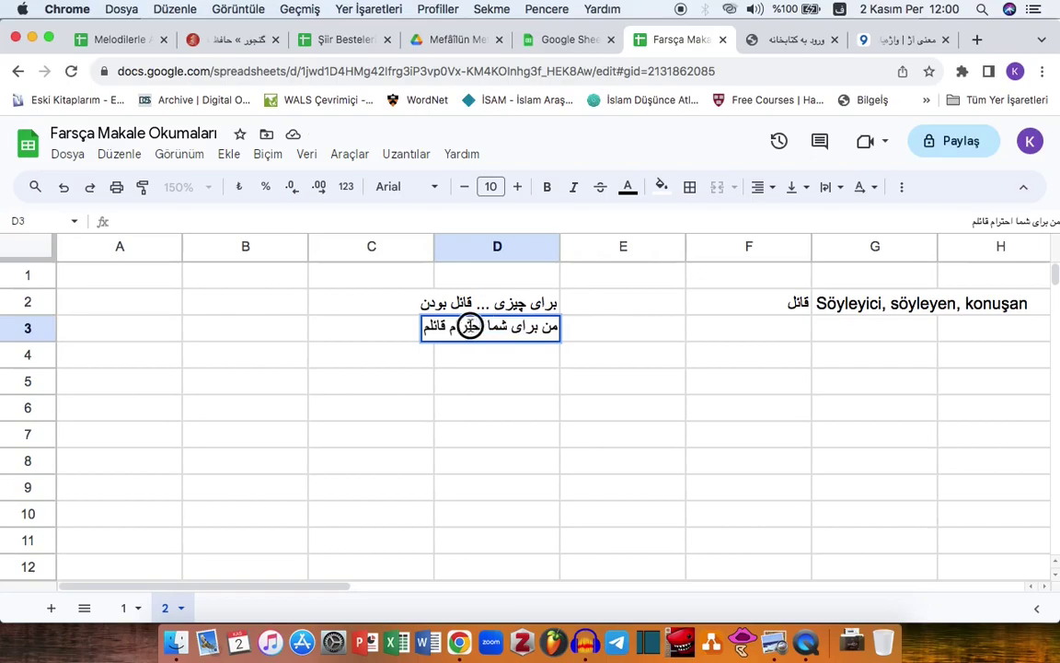
pyautogui.doubleClick(432, 327)
pyautogui.press('Right')
pyautogui.click(752, 303)
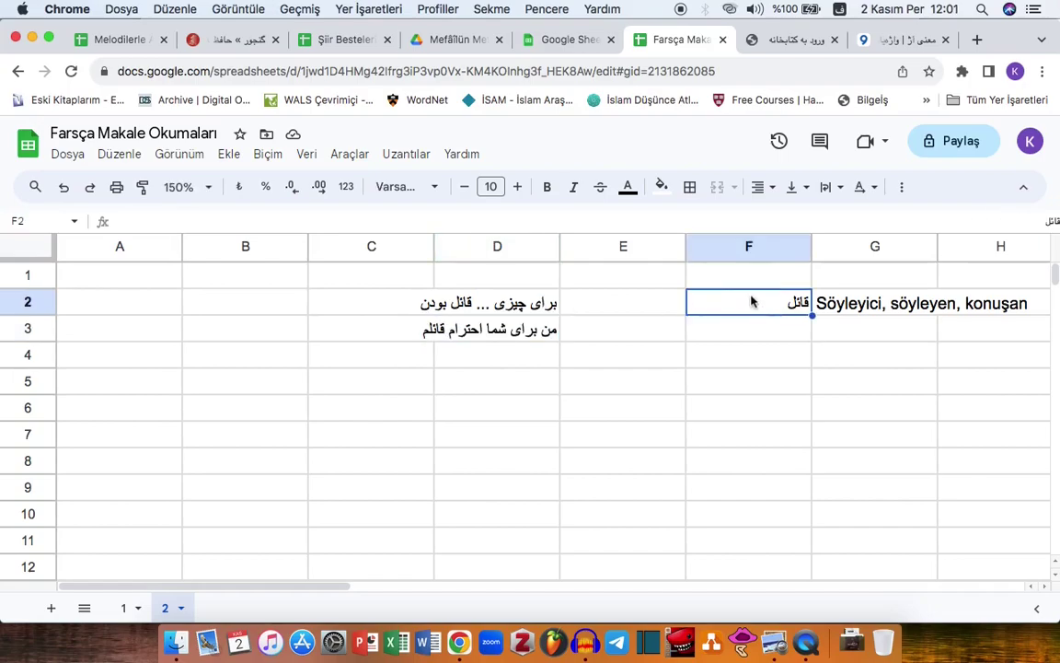
pyautogui.click(881, 304)
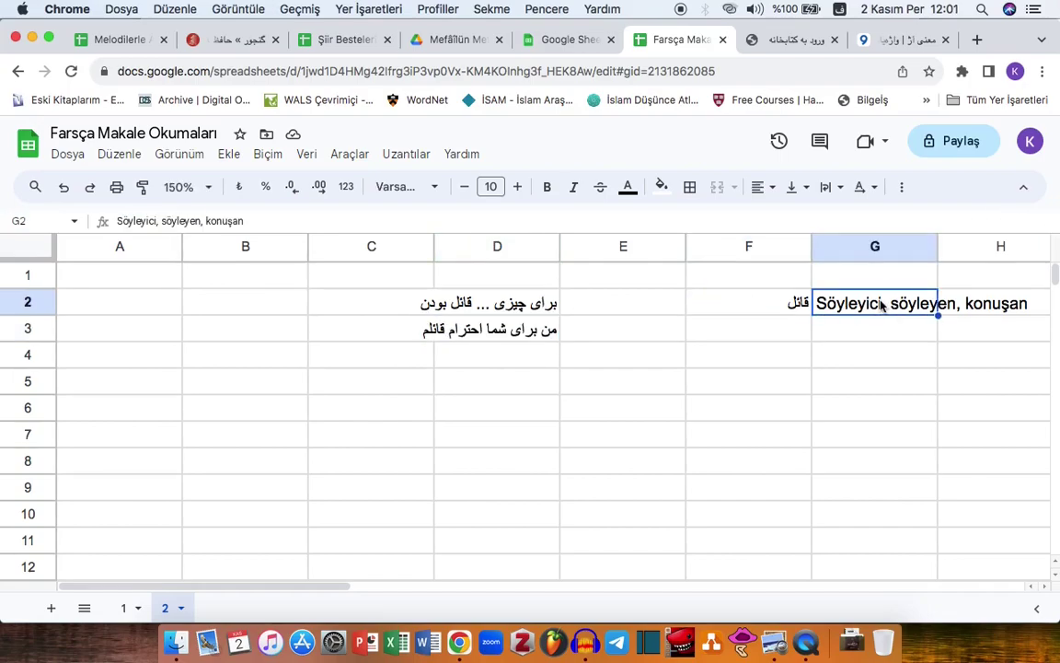
pyautogui.doubleClick(446, 327)
pyautogui.moveTo(445, 327); pyautogui.dragTo(486, 327)
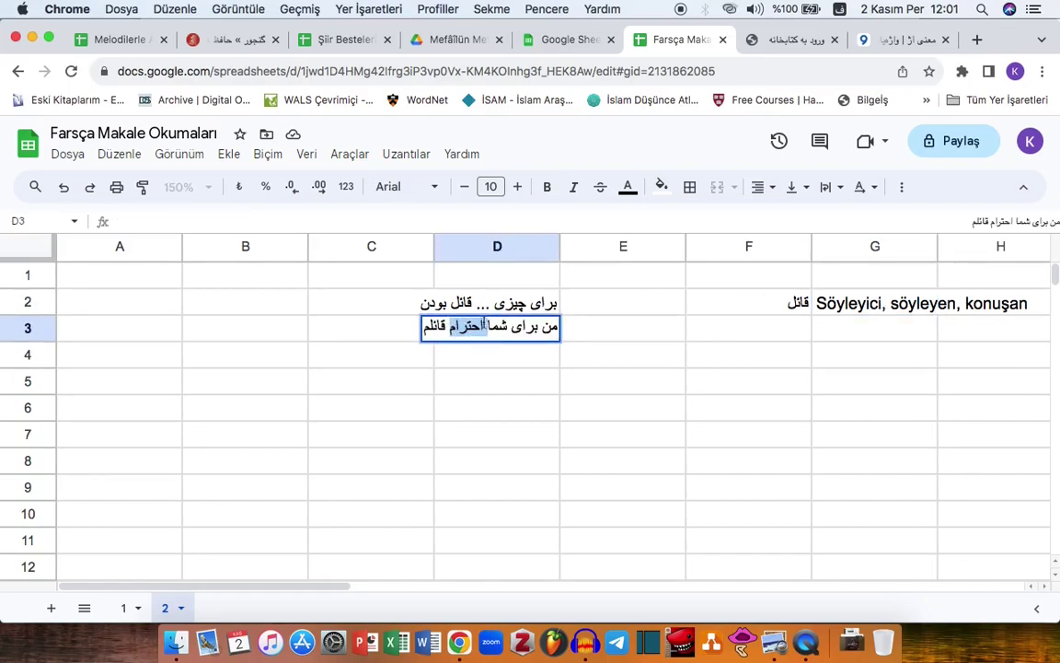
pyautogui.doubleClick(497, 303)
# Check the PDF, return to the spreadsheet and enter پرسیدن in D5, پرس in D6 and پرسش in D7
pyautogui.press('super+Tab')
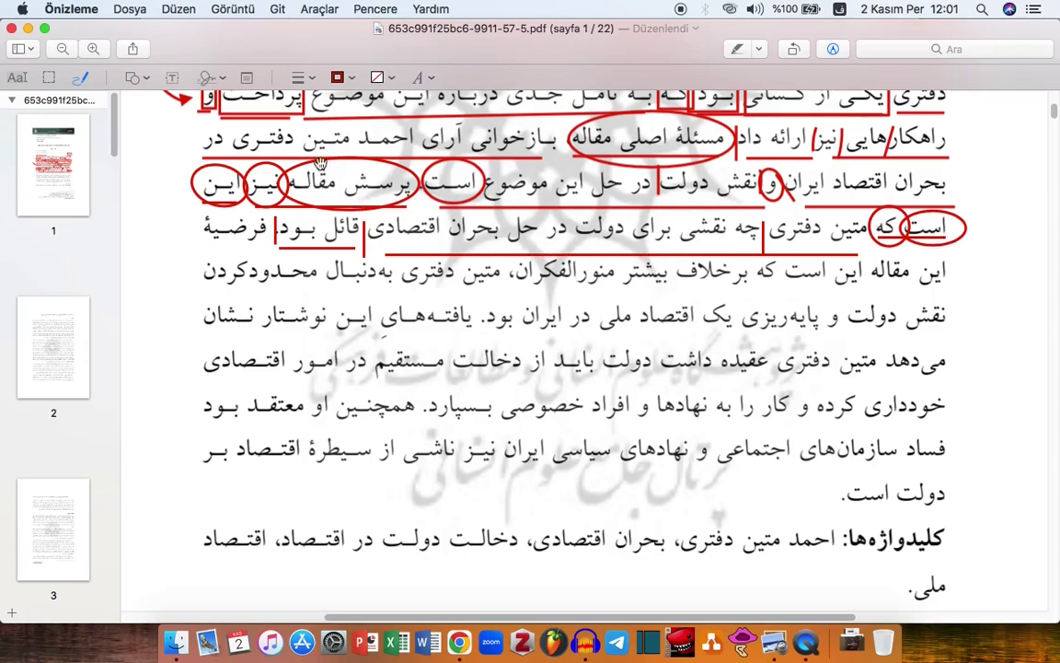
pyautogui.press('super+Tab')
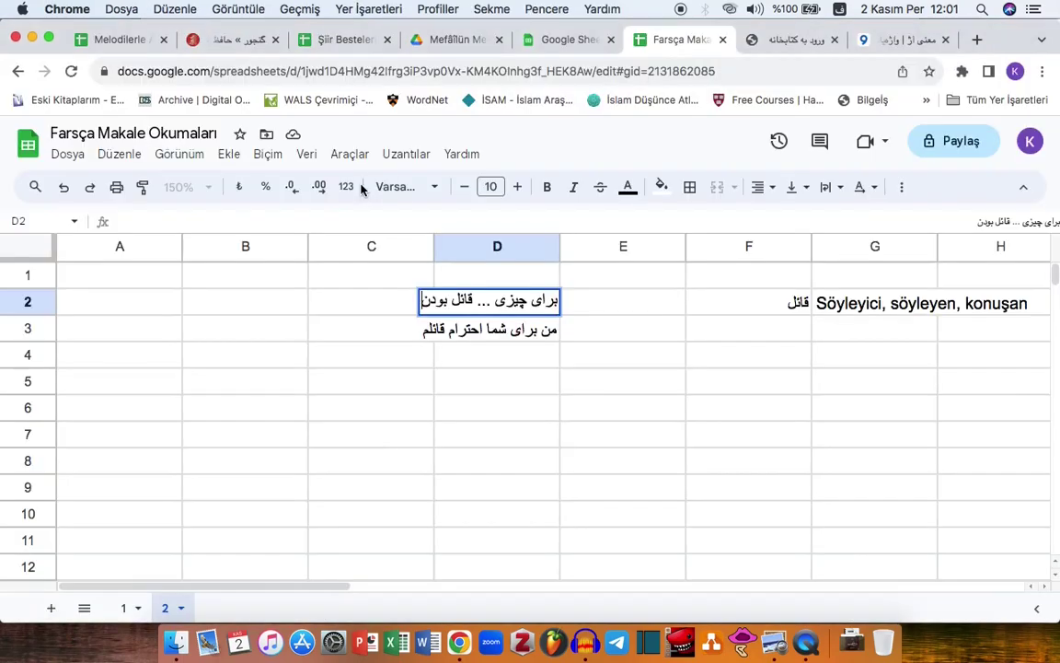
pyautogui.click(502, 388)
pyautogui.write('پرسیدن')
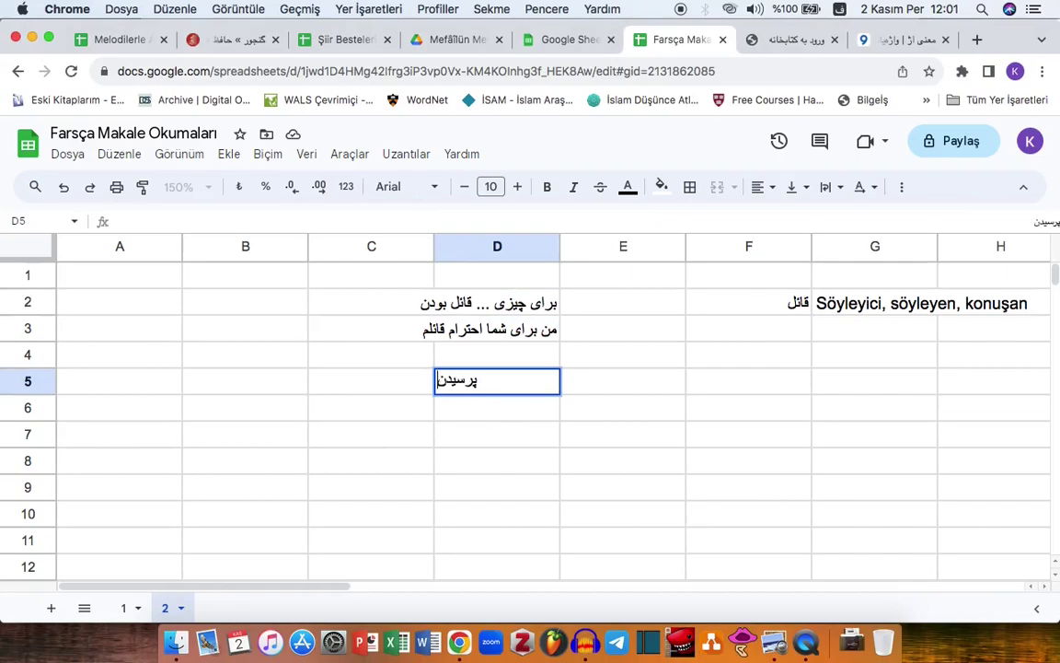
pyautogui.press('Return')
pyautogui.write('پرس')
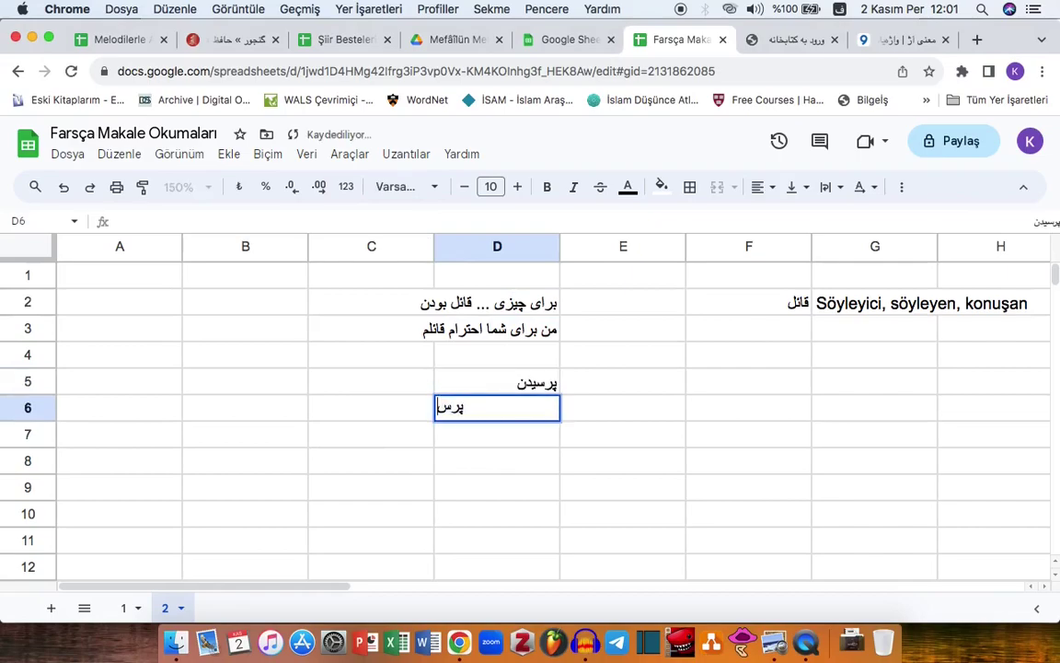
pyautogui.press('Return')
pyautogui.write('پرش')
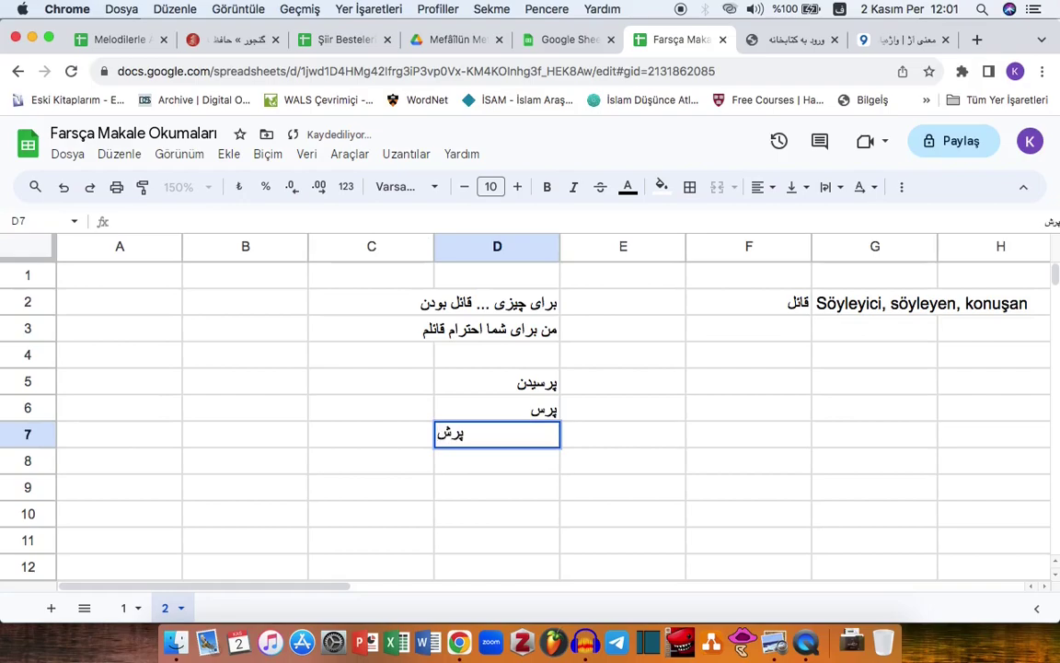
pyautogui.press('BackSpace')
pyautogui.write('سش')
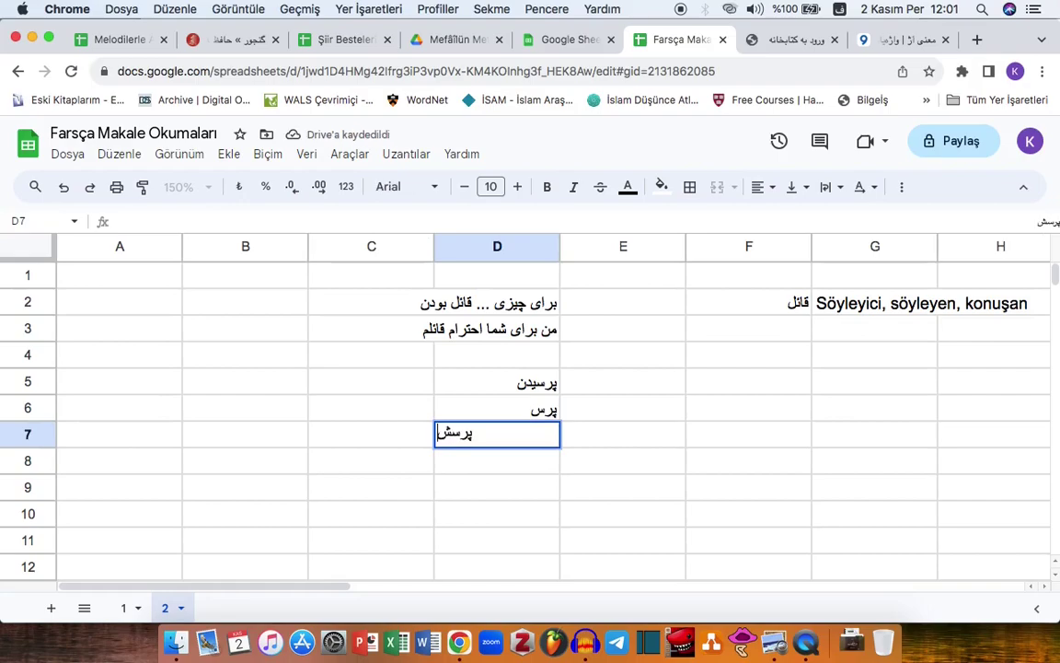
pyautogui.press('Return')
# Color only the final letter ش of پرسش in cell D7 red
pyautogui.click(525, 436)
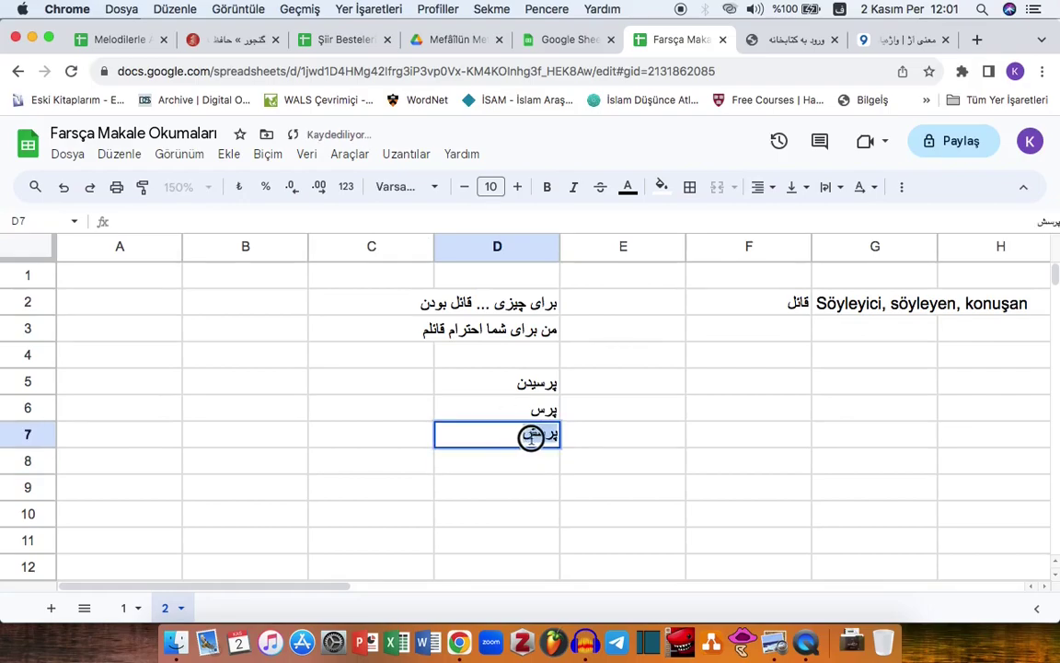
pyautogui.moveTo(536, 433); pyautogui.dragTo(524, 434)
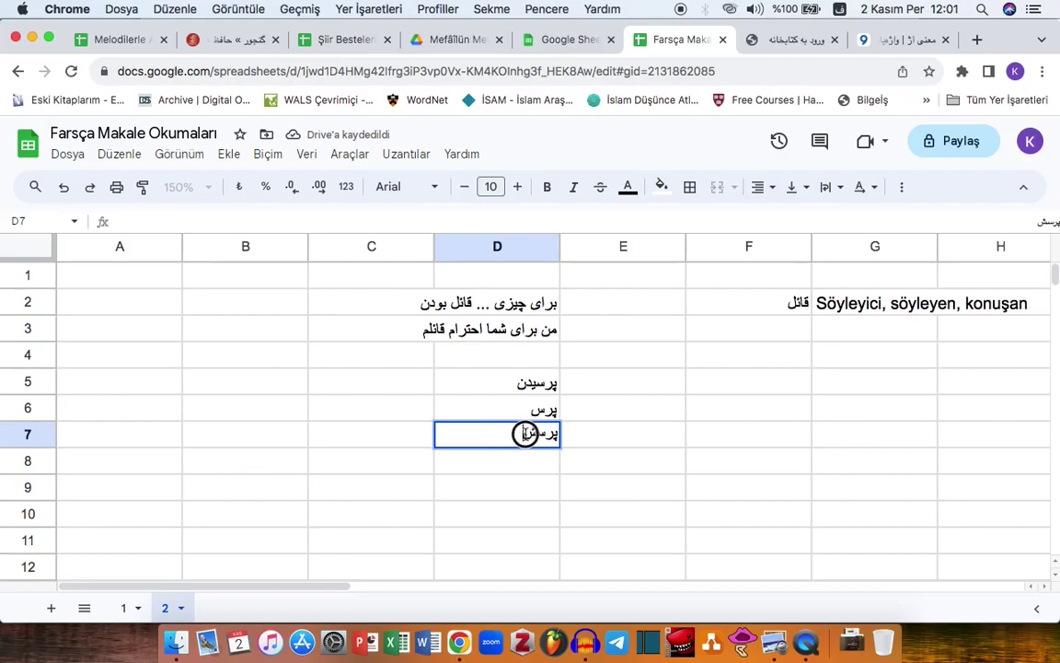
pyautogui.click(628, 187)
pyautogui.click(649, 336)
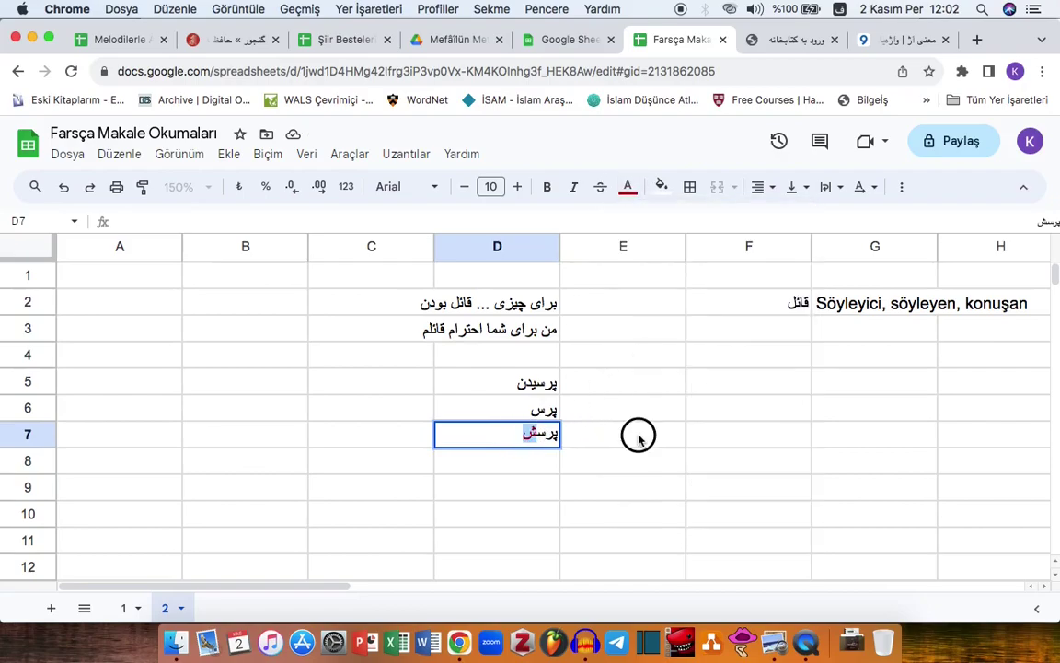
# Enter the comparable noun بینش in cell E7 beside پرسش
pyautogui.press('Tab')
pyautogui.write('بی')
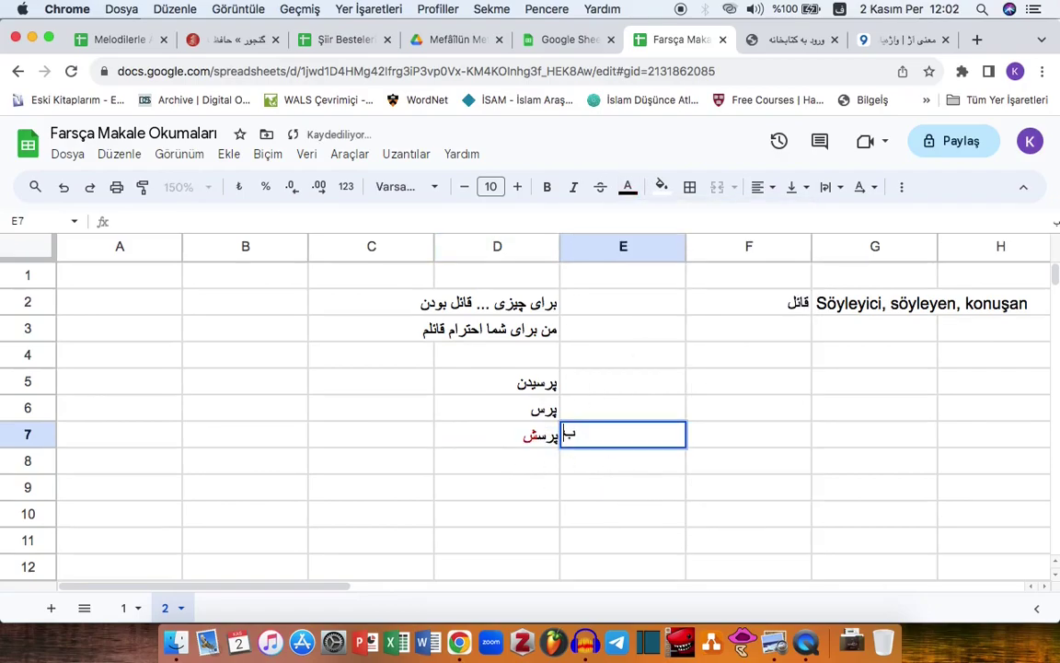
pyautogui.write('نش')
pyautogui.press('Return')
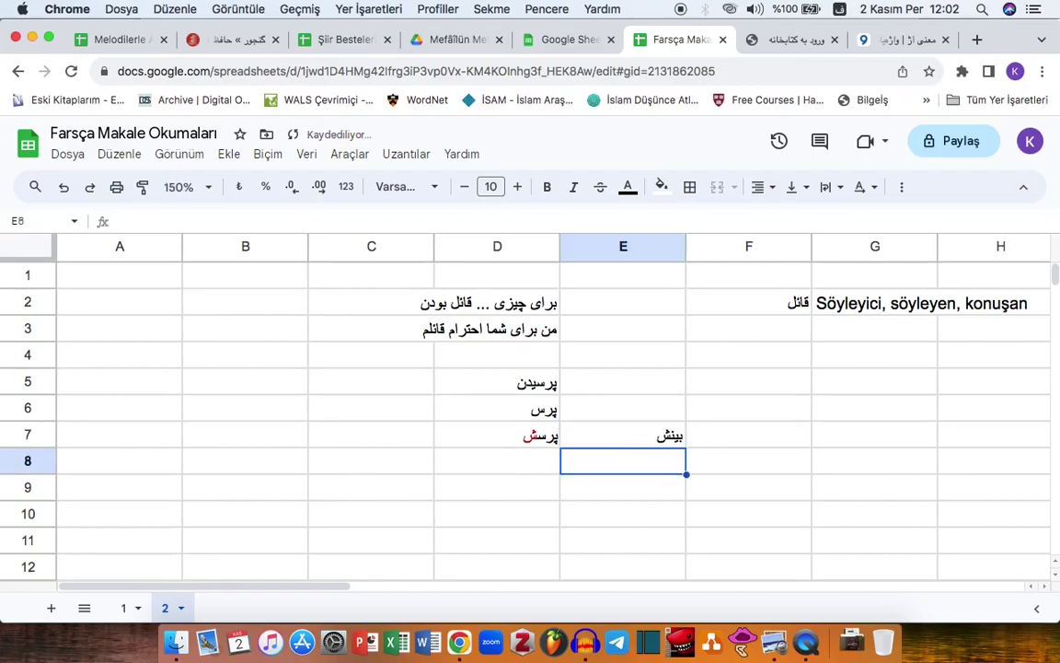
# Enter the infinitive دیدن in cell E5 and its present stem بین in cell E6
pyautogui.click(683, 388)
pyautogui.write('دیدن')
pyautogui.press('Return')
pyautogui.write('ب')
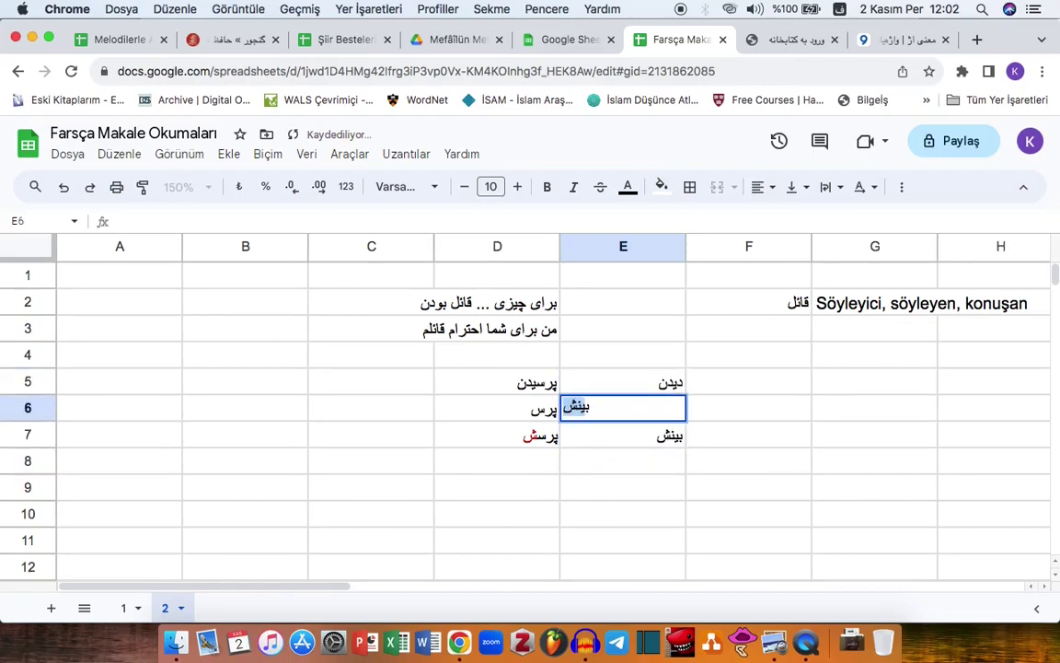
pyautogui.write('ین')
pyautogui.press('Return')
# Color only the final letter ش of بینش in cell E7 red
pyautogui.click(650, 435)
pyautogui.click(650, 435)
pyautogui.moveTo(671, 433); pyautogui.dragTo(658, 434)
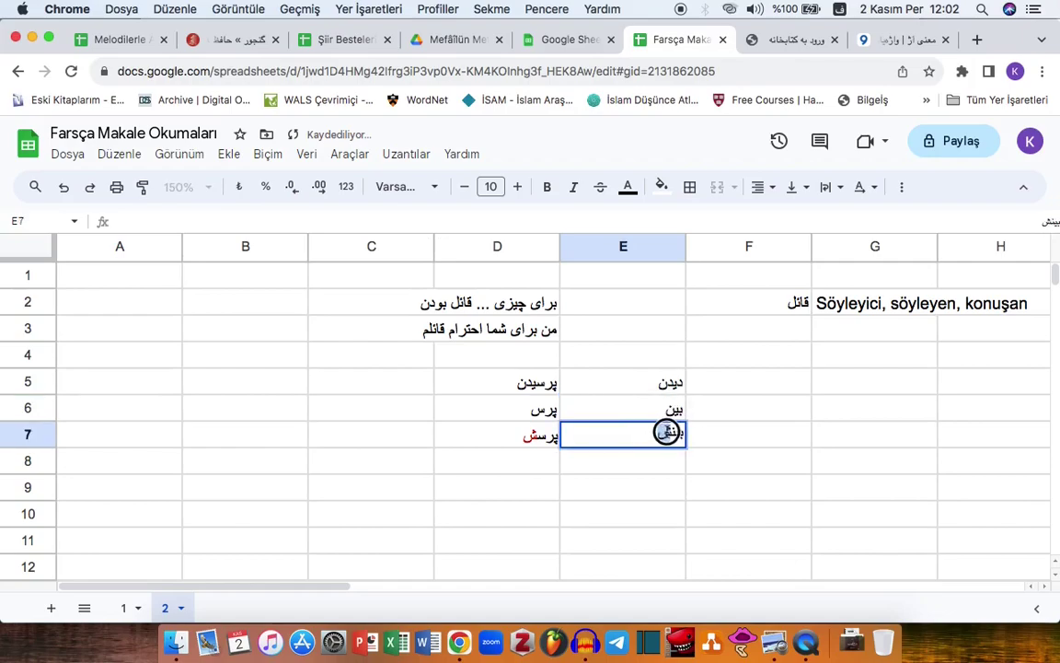
pyautogui.click(631, 188)
pyautogui.click(650, 337)
pyautogui.click(645, 409)
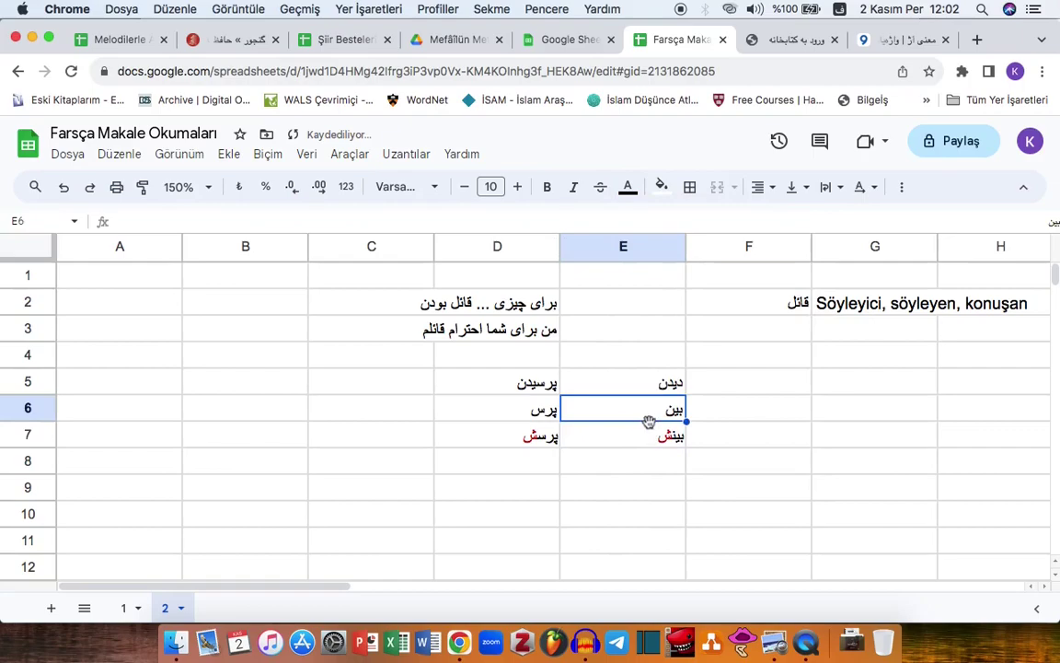
pyautogui.click(647, 432)
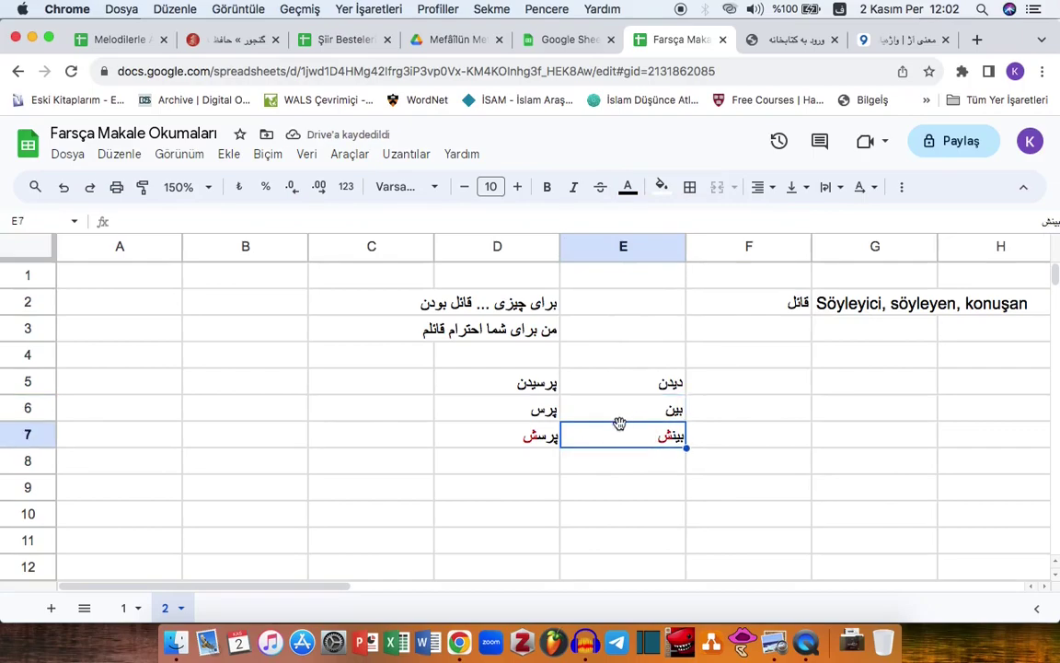
# Switch to the PDF and underline the sentence phrase by phrase, from فرضیهٔ این مقاله through اقتصاد ملی در ایران بود
pyautogui.press('super+Tab')
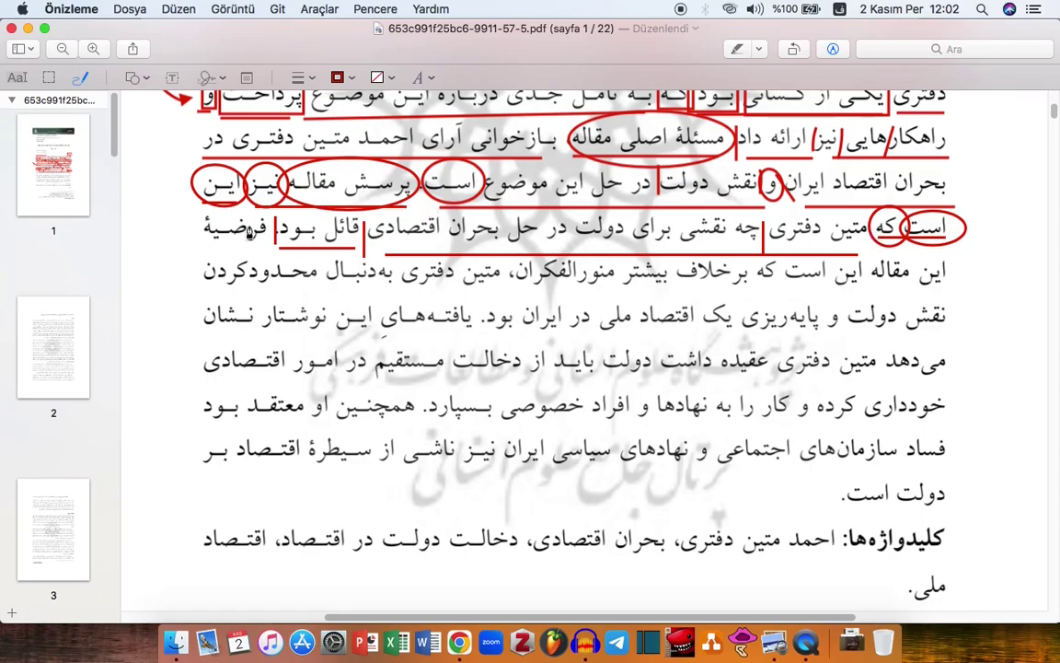
pyautogui.moveTo(250, 242); pyautogui.dragTo(198, 243)
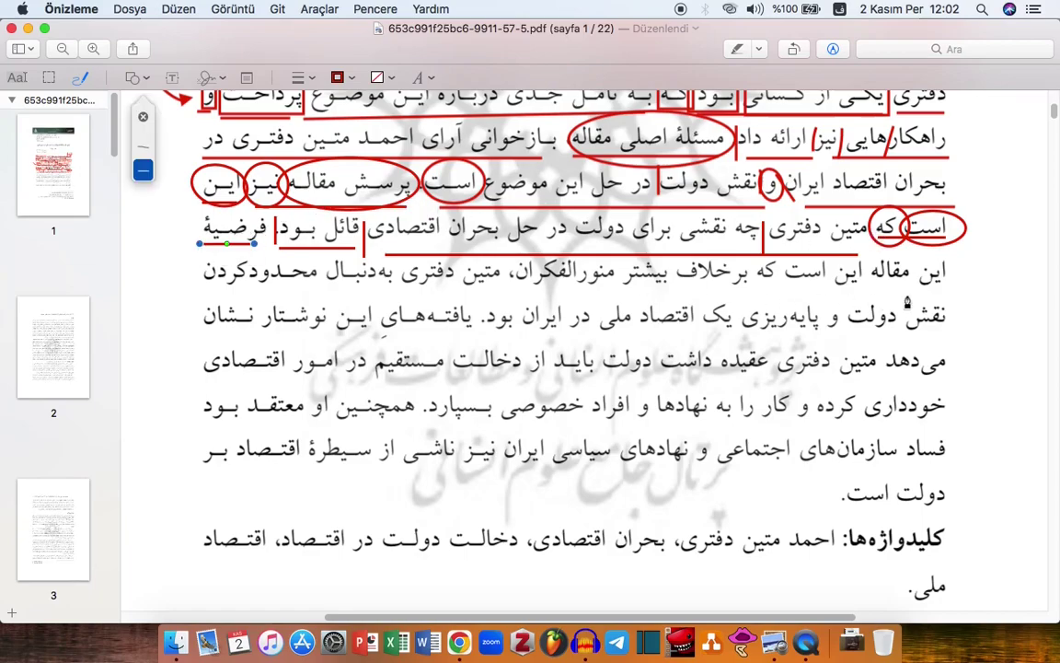
pyautogui.click(792, 262)
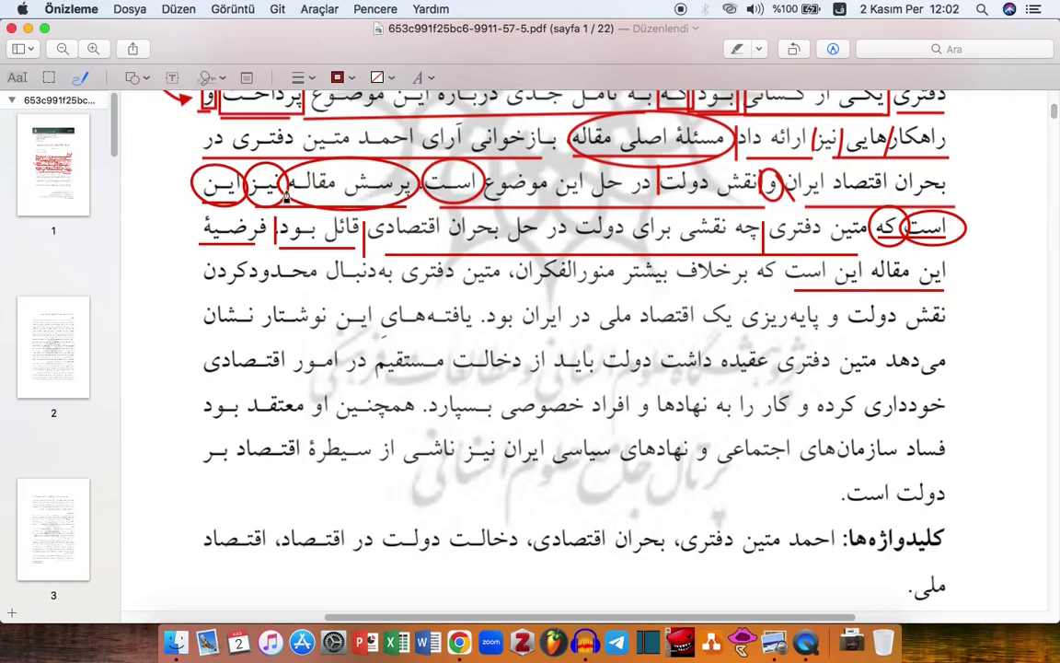
pyautogui.moveTo(944, 288); pyautogui.dragTo(808, 288)
pyautogui.moveTo(747, 301); pyautogui.dragTo(177, 293)
pyautogui.moveTo(946, 334); pyautogui.dragTo(486, 337)
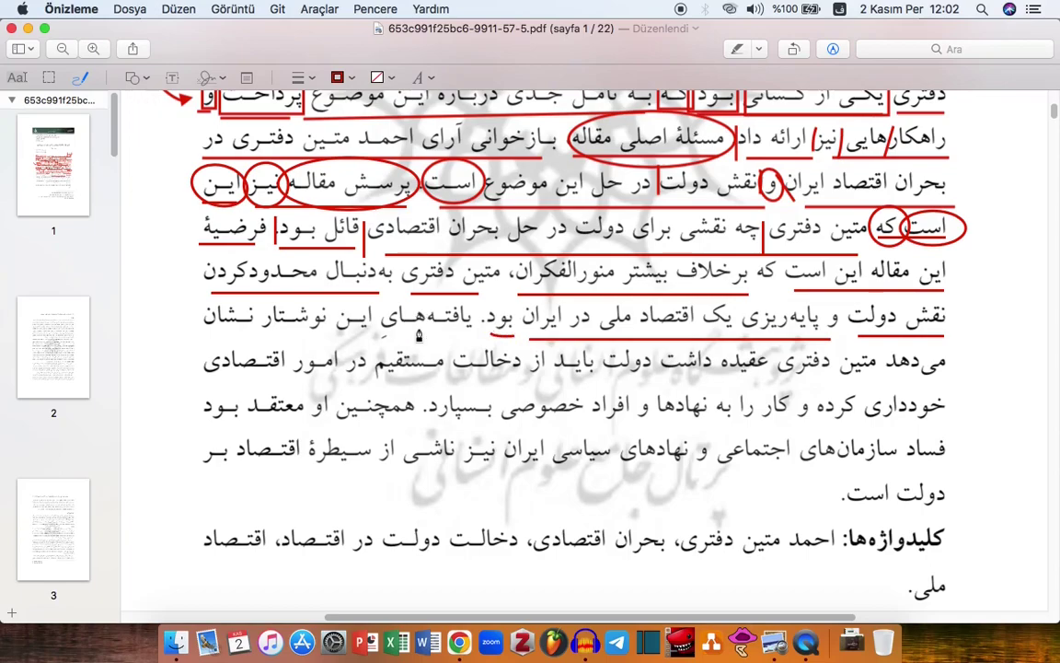
# Circle the words که and است after فرضیهٔ این مقاله این
pyautogui.moveTo(834, 265)
pyautogui.mouseDown()
pyautogui.moveTo(827, 277)
pyautogui.moveTo(781, 257)
pyautogui.moveTo(764, 283)
pyautogui.mouseUp()
pyautogui.click(836, 272)
pyautogui.press('BackSpace')
pyautogui.moveTo(825, 278)
pyautogui.mouseDown()
pyautogui.moveTo(788, 278)
pyautogui.moveTo(797, 251)
pyautogui.moveTo(837, 261)
pyautogui.moveTo(815, 271)
pyautogui.mouseUp()
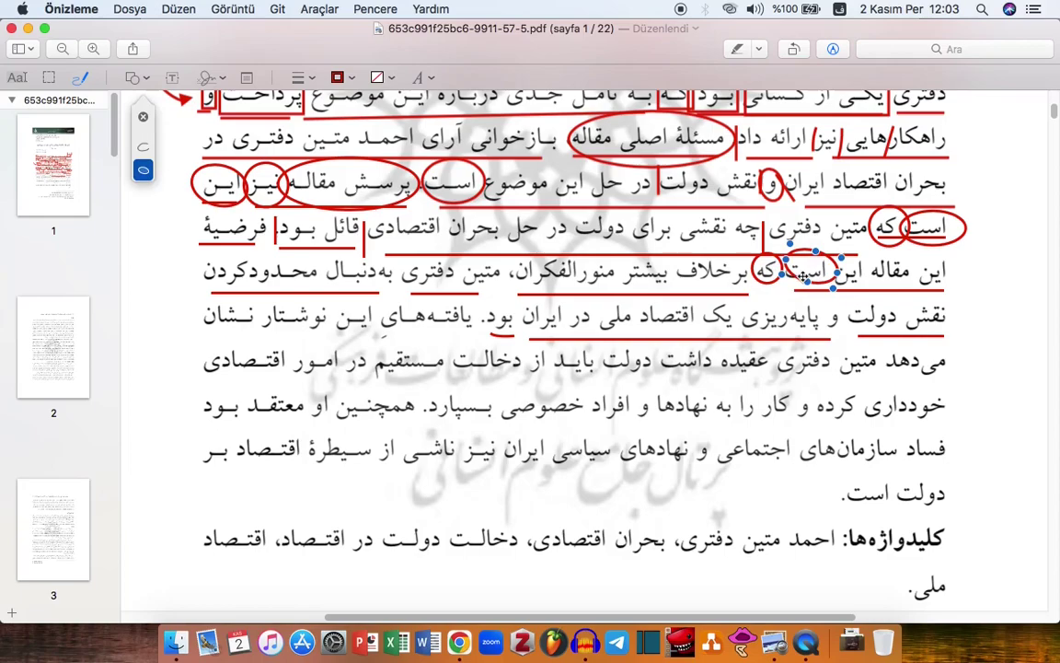
pyautogui.click(727, 250)
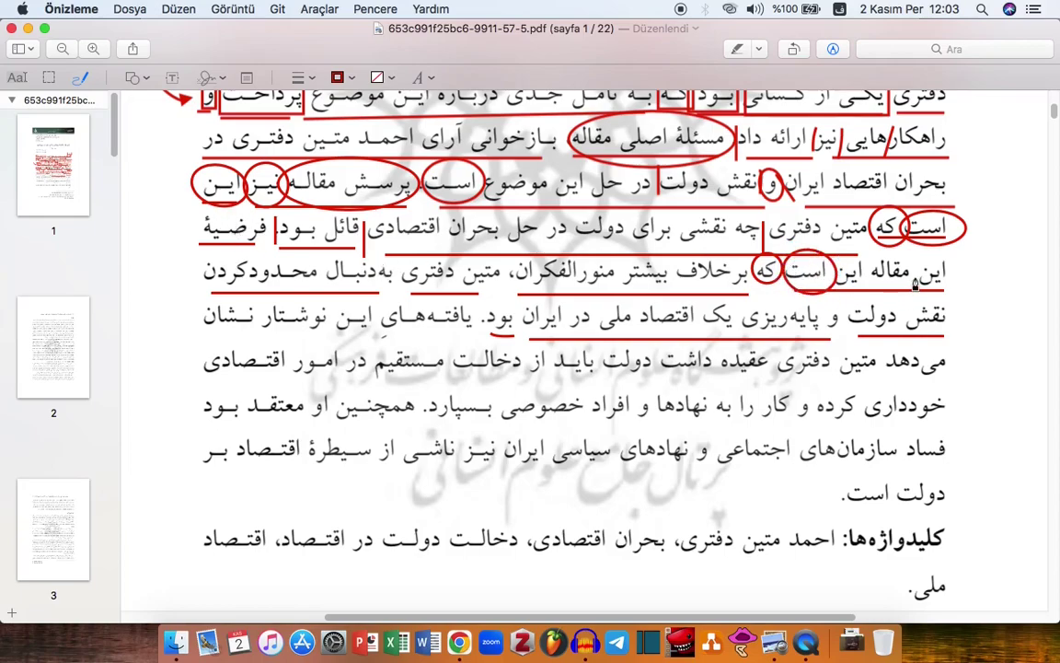
# Circle این مقاله and فرضیهٔ, and add a short ezafe stroke under the end of برخلاف
pyautogui.moveTo(868, 264)
pyautogui.mouseDown()
pyautogui.moveTo(957, 260)
pyautogui.moveTo(911, 294)
pyautogui.moveTo(874, 266)
pyautogui.mouseUp()
pyautogui.moveTo(177, 199)
pyautogui.mouseDown()
pyautogui.moveTo(171, 206)
pyautogui.moveTo(258, 242)
pyautogui.moveTo(199, 186)
pyautogui.moveTo(180, 197)
pyautogui.mouseUp()
pyautogui.click(764, 258)
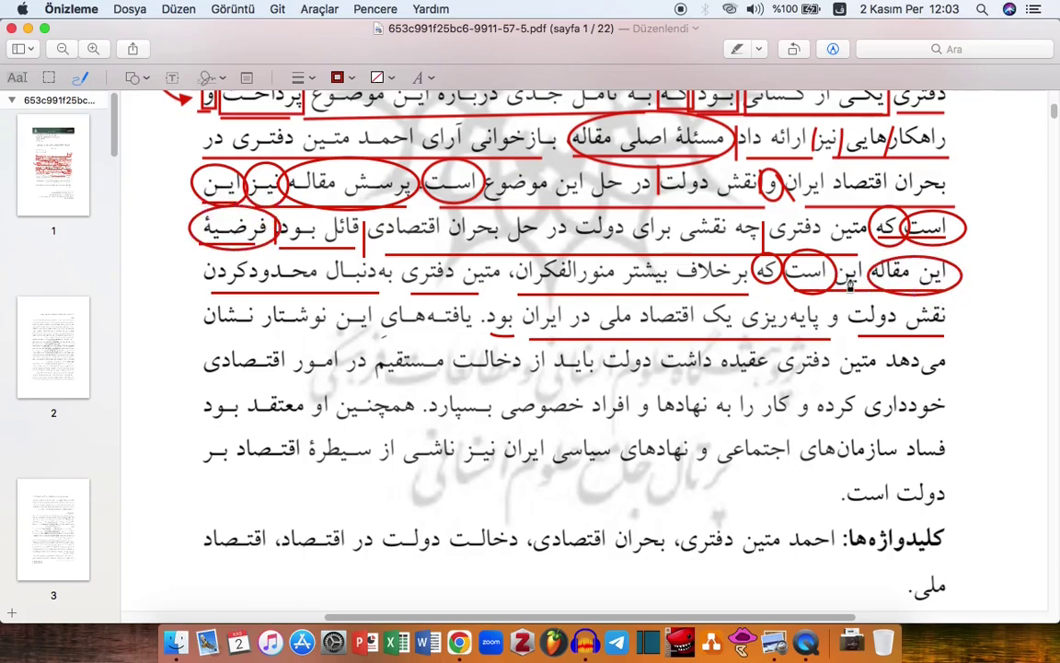
pyautogui.moveTo(775, 272); pyautogui.dragTo(715, 281)
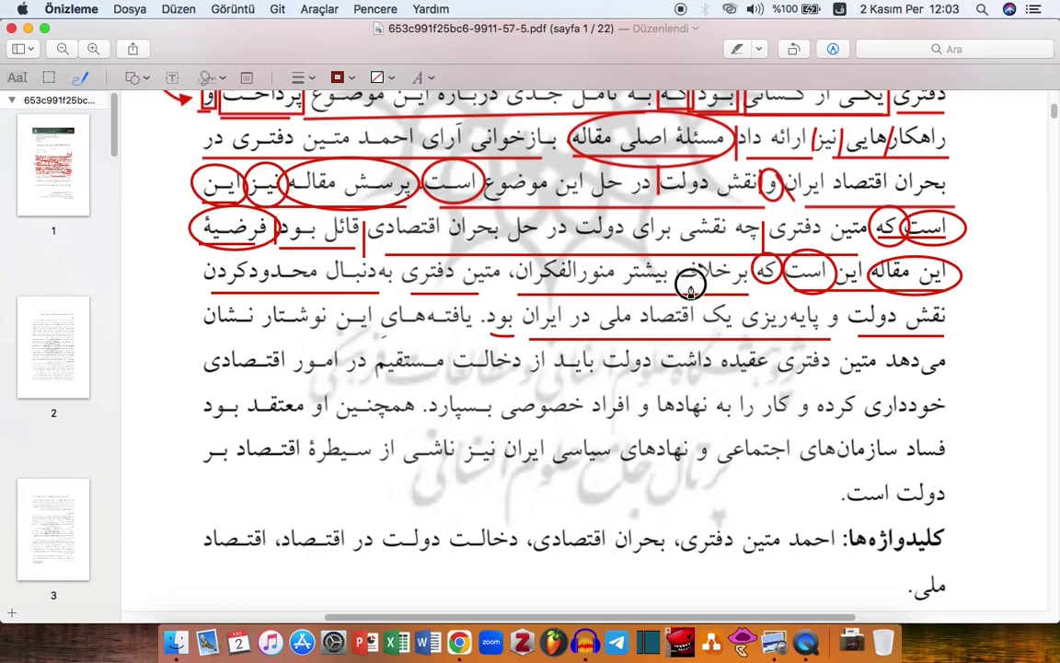
pyautogui.moveTo(679, 288); pyautogui.dragTo(692, 281)
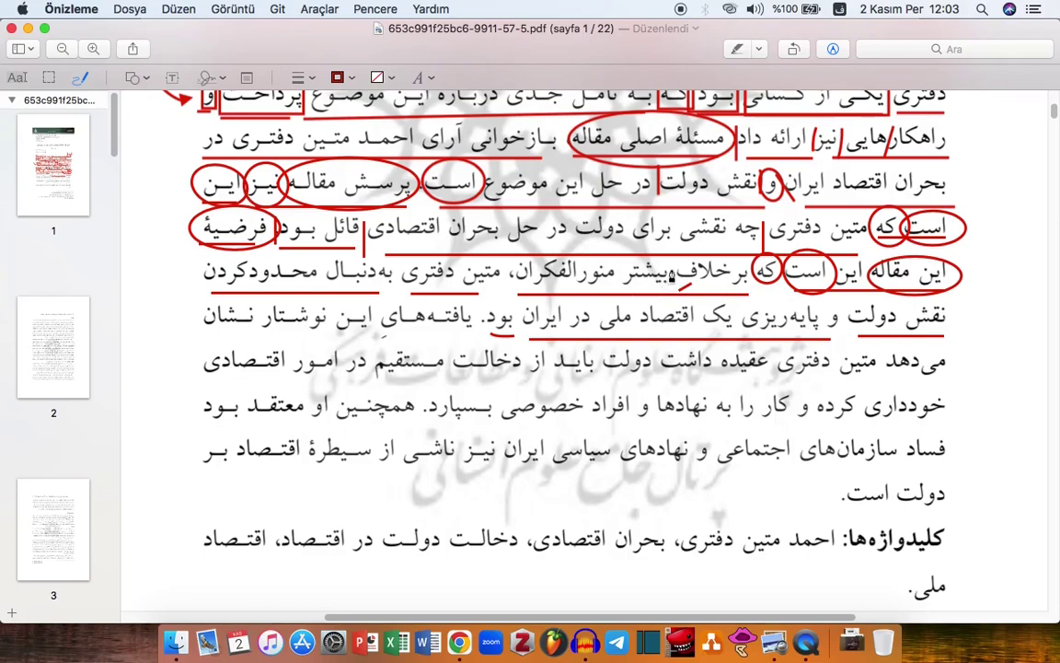
# Switch to the spreadsheet and enter برخلاف in cell B5 with its meaning "...nın aksine" in C5
pyautogui.press('super+Tab')
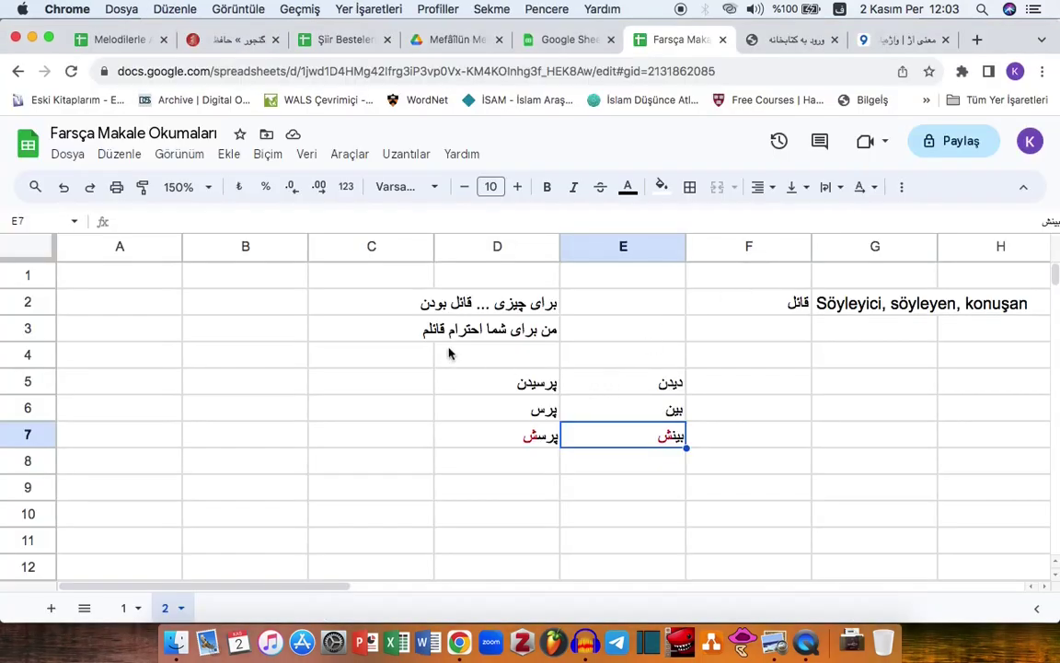
pyautogui.click(268, 371)
pyautogui.write('برخلاف')
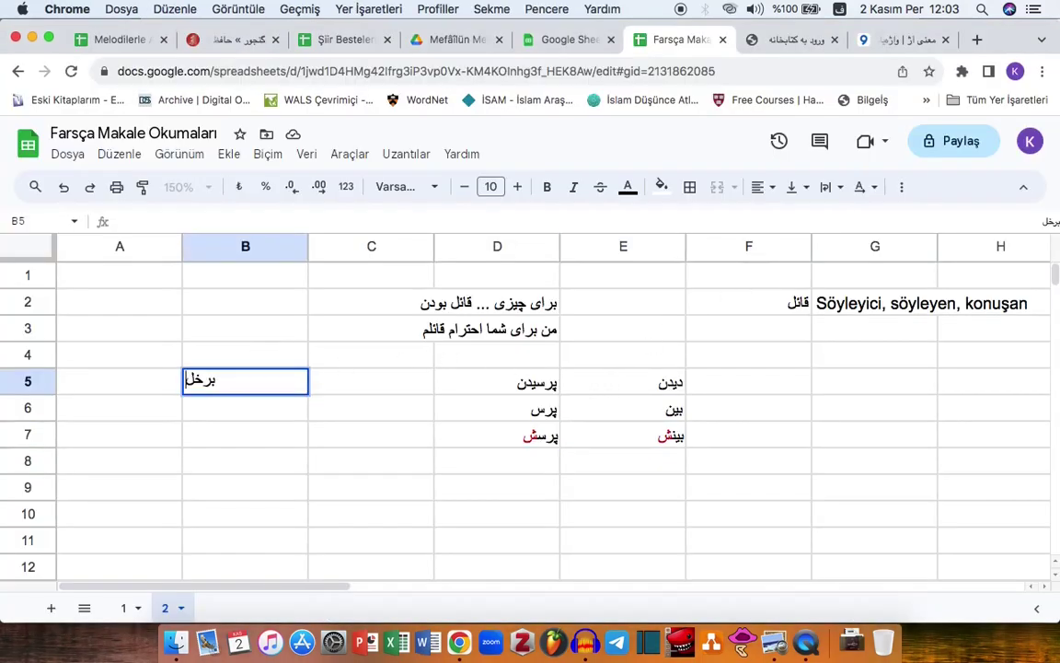
pyautogui.click(371, 381)
pyautogui.write('...')
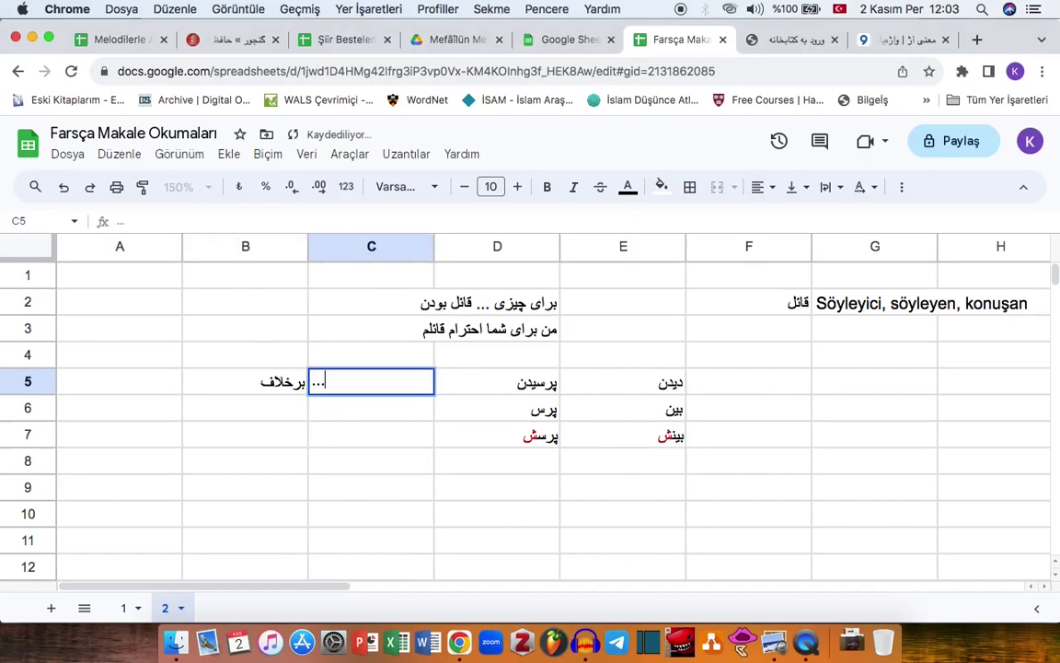
pyautogui.write('nın aksine')
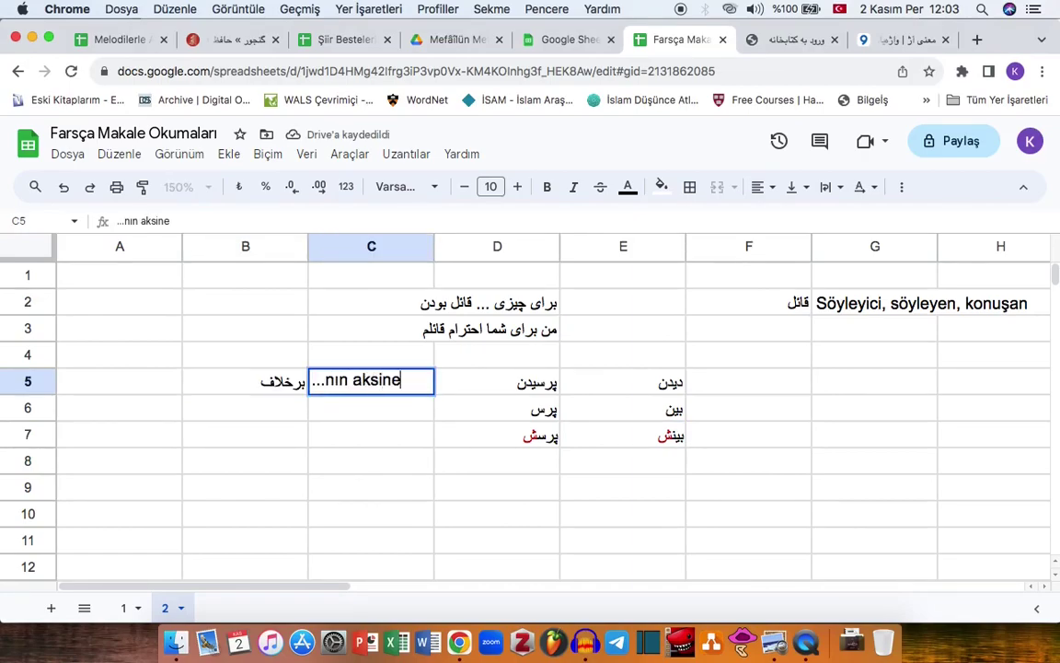
pyautogui.press('Return')
# Return to the PDF, draw a divider before به‌دنبال, and circle به‌دنبال and its verb بود
pyautogui.press('super+Tab')
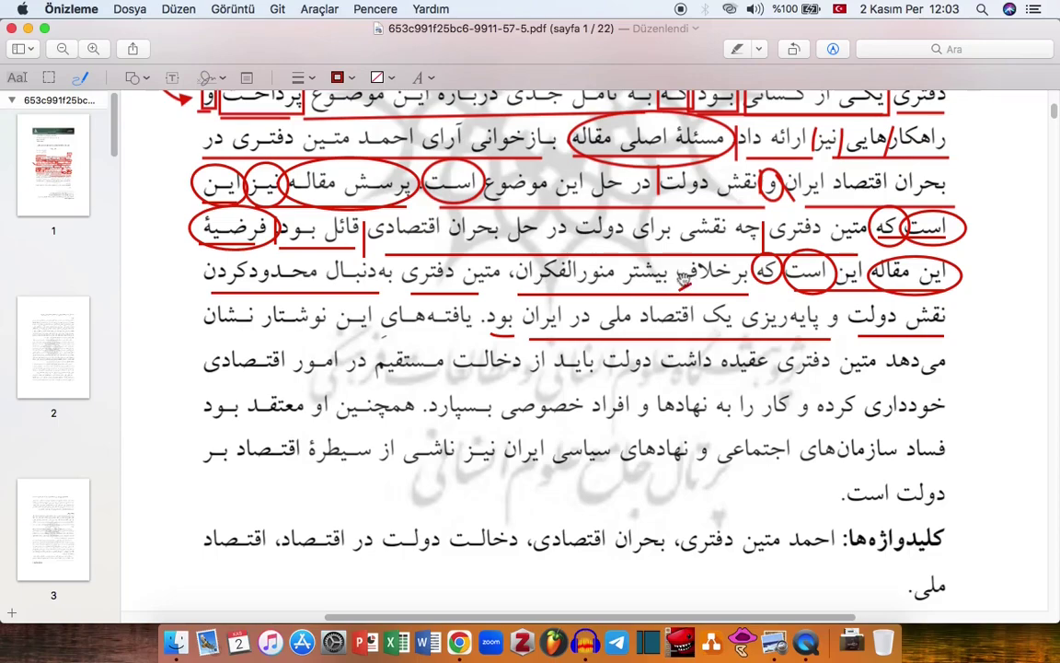
pyautogui.moveTo(398, 267); pyautogui.dragTo(399, 291)
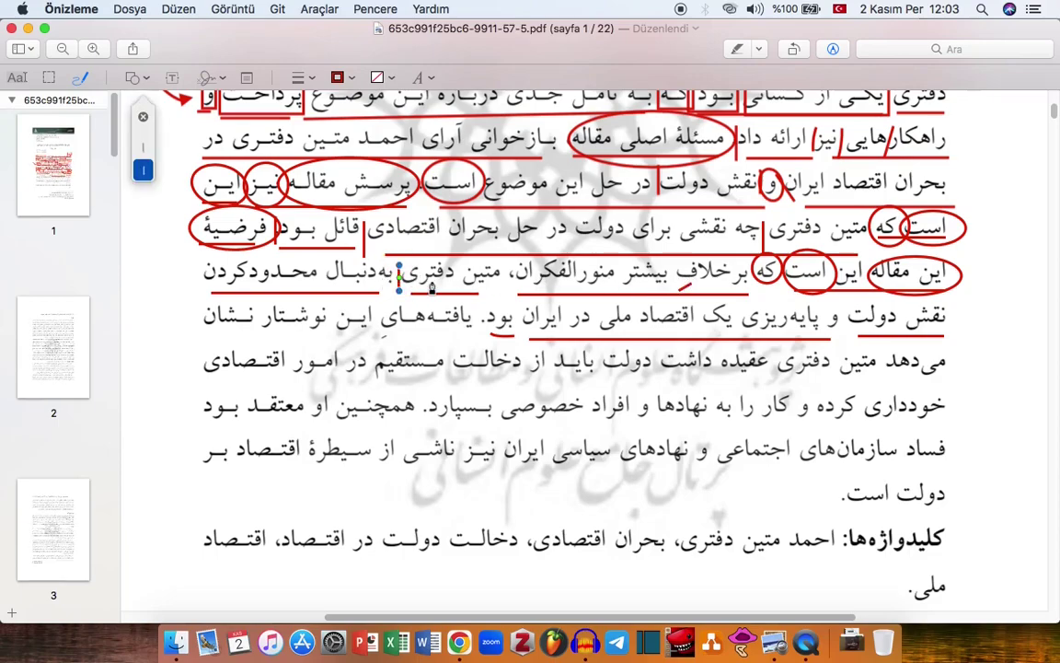
pyautogui.moveTo(322, 267); pyautogui.dragTo(398, 279)
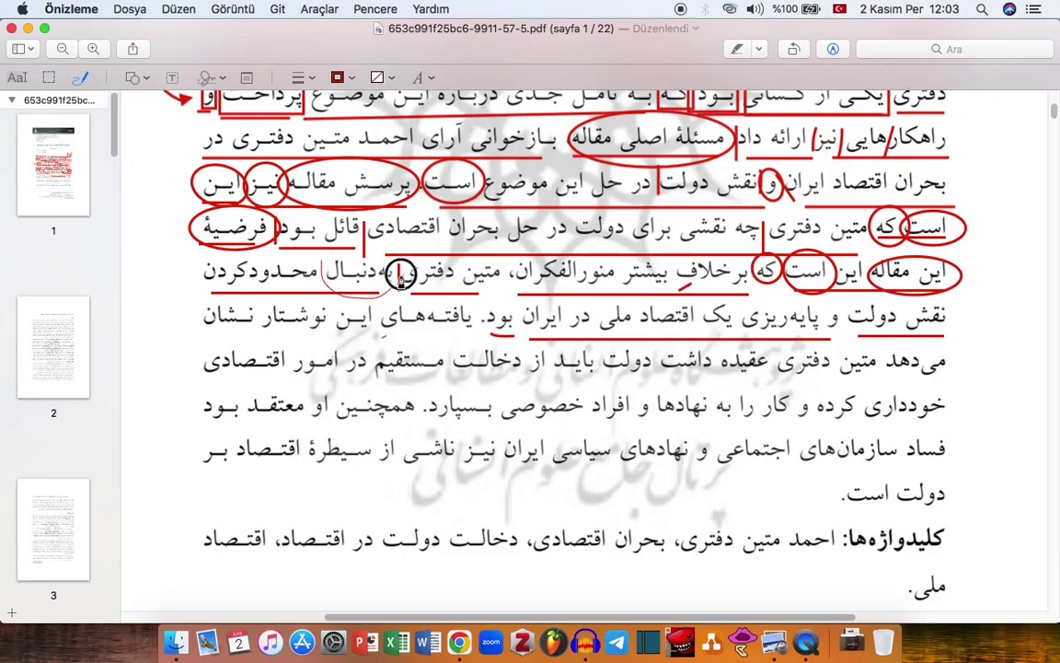
pyautogui.moveTo(481, 314); pyautogui.dragTo(524, 306)
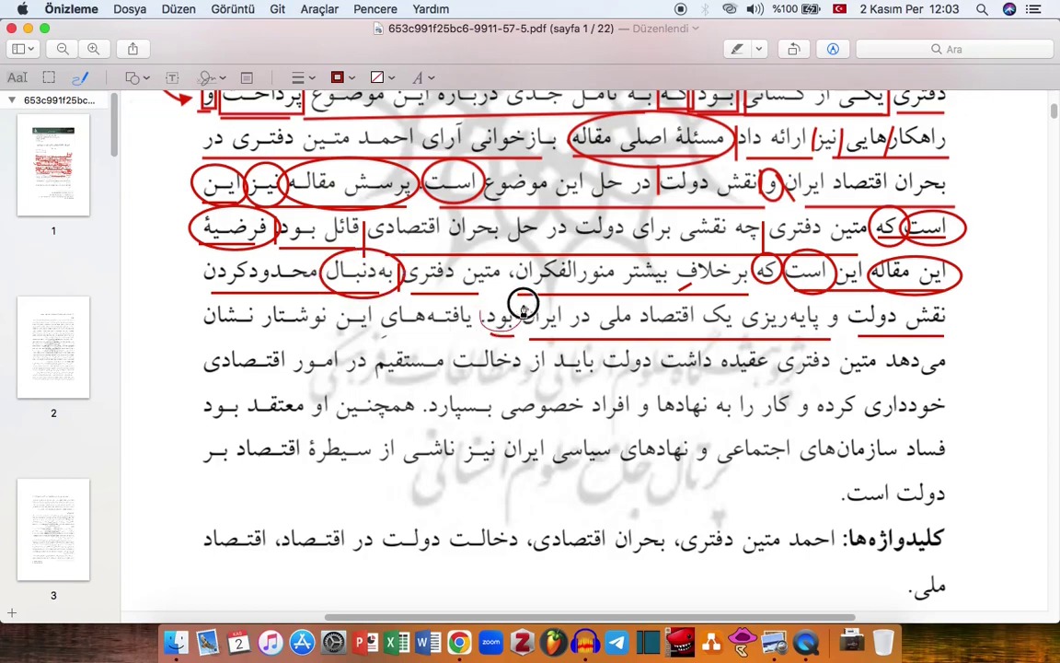
# Back in the spreadsheet, enter به دنبال چیزی بودن in D10 and its meaning "Bir şeyin peşinde olmak" in E10
pyautogui.press('super+Tab')
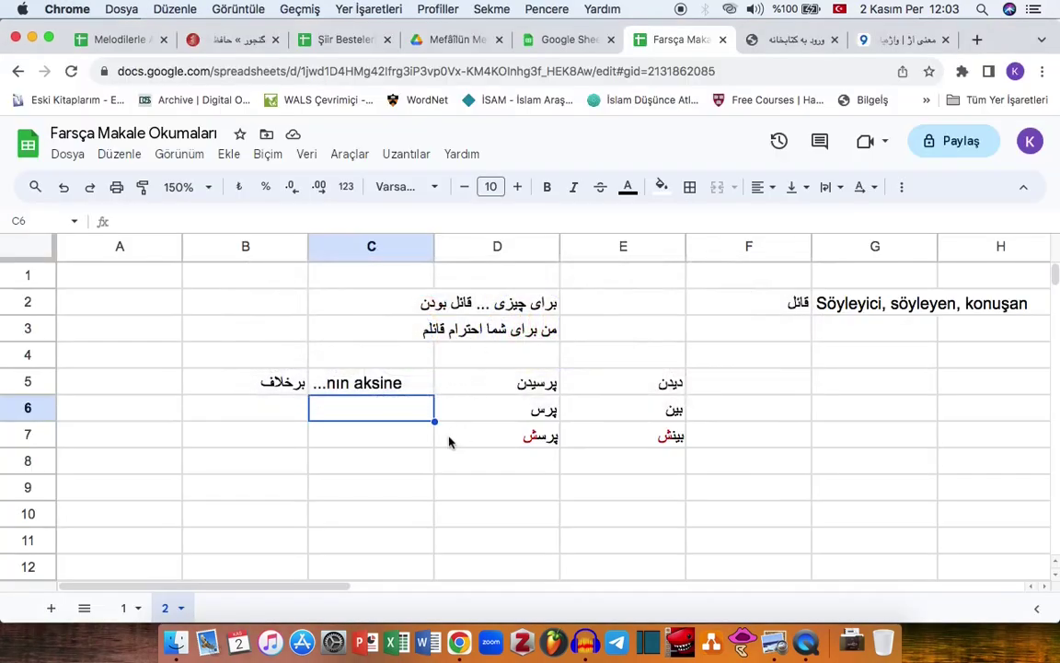
pyautogui.click(442, 509)
pyautogui.write('به دنبال چیزی بودن')
pyautogui.press('Tab')
pyautogui.write('Bi')
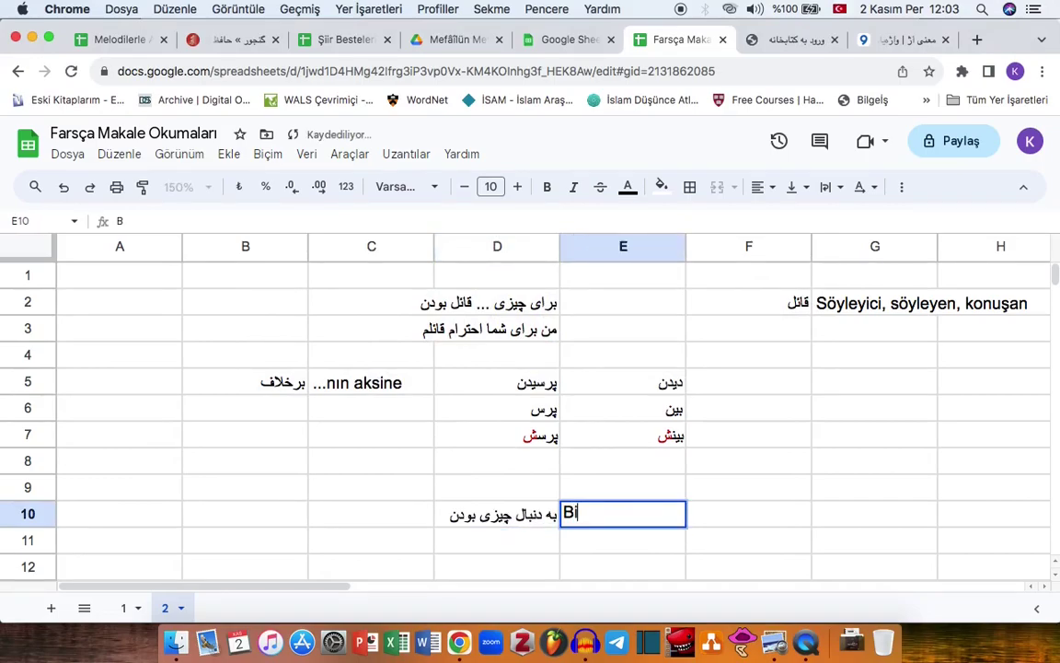
pyautogui.write('r şeyin peşinde olmak')
pyautogui.press('Return')
# In the PDF, draw dividers on both sides of the و before پایه‌ریزی and one after منورالفکران
pyautogui.press('super+Tab')
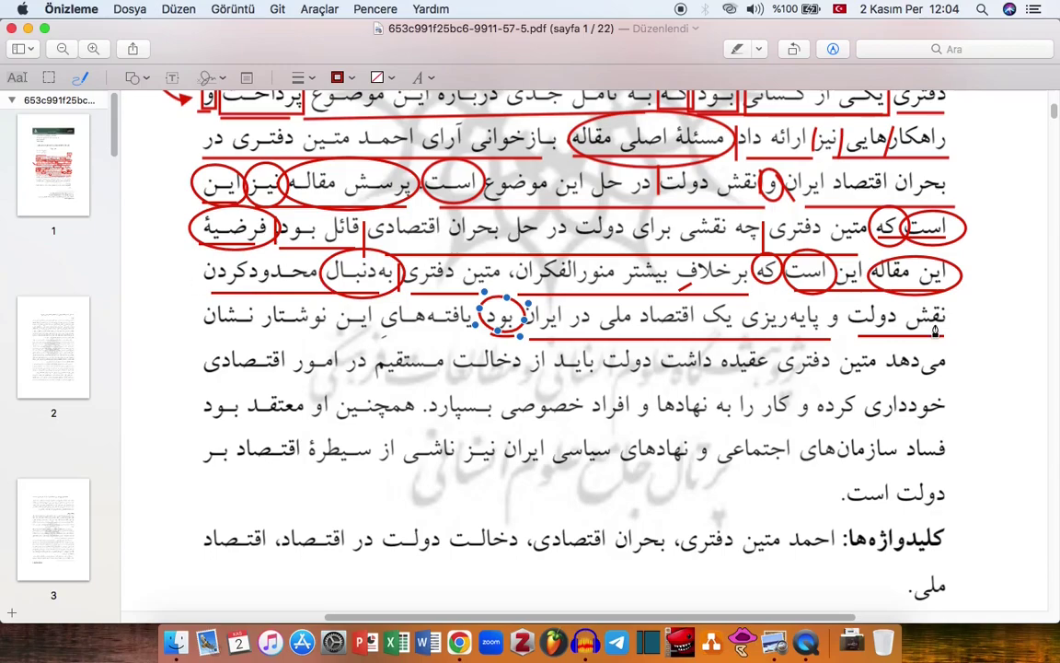
pyautogui.moveTo(845, 305); pyautogui.dragTo(845, 326)
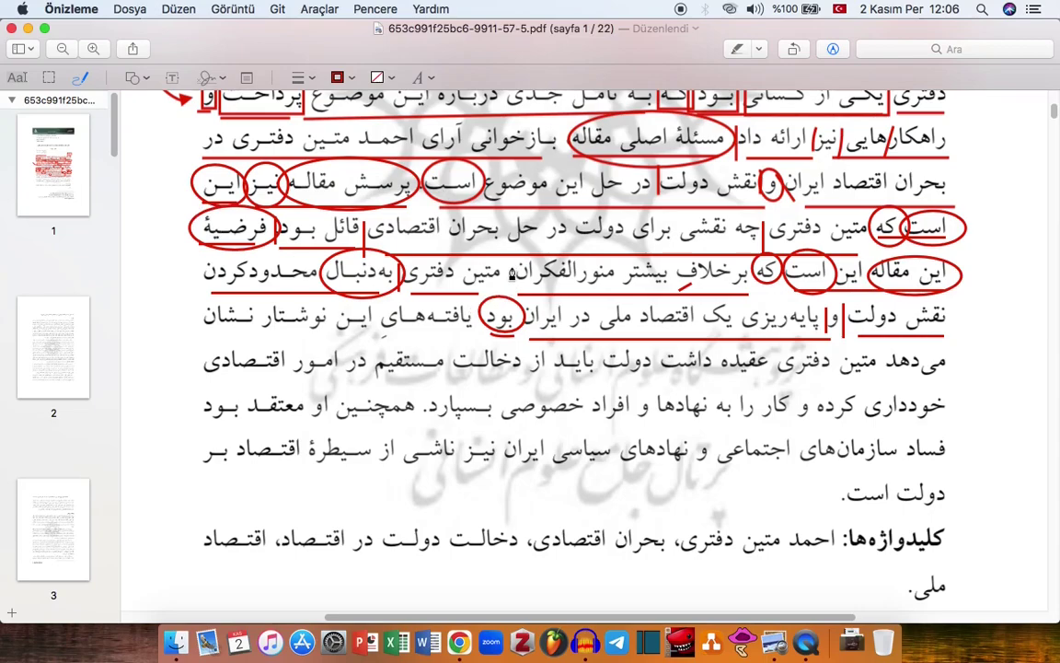
pyautogui.moveTo(511, 264); pyautogui.dragTo(514, 276)
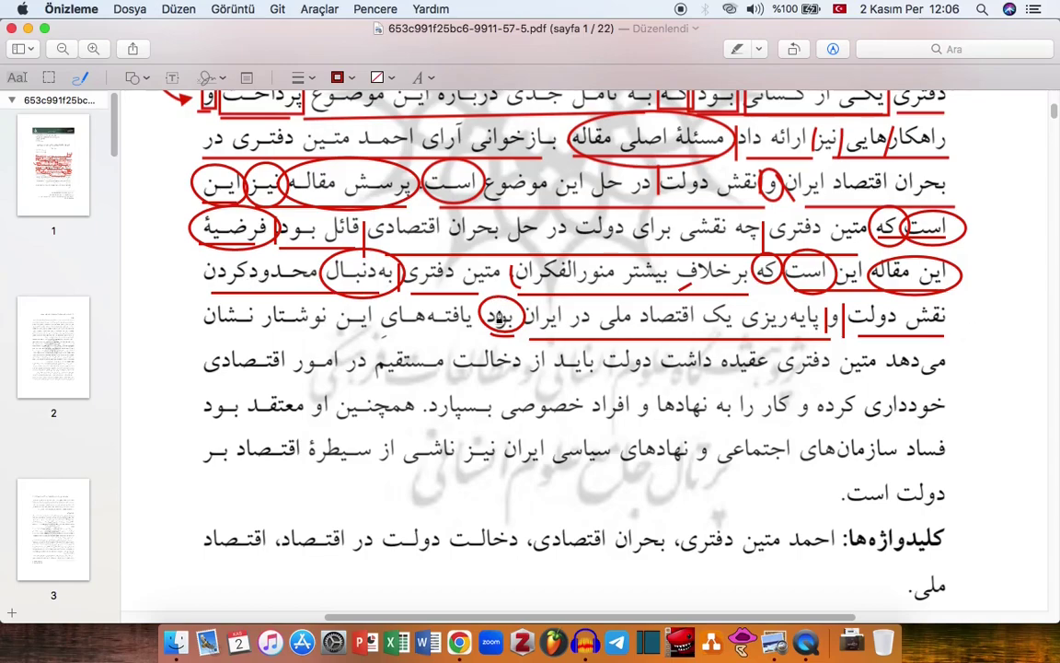
# Return to the spreadsheet and color only the word چیزی in cell D10 red
pyautogui.press('super+Tab')
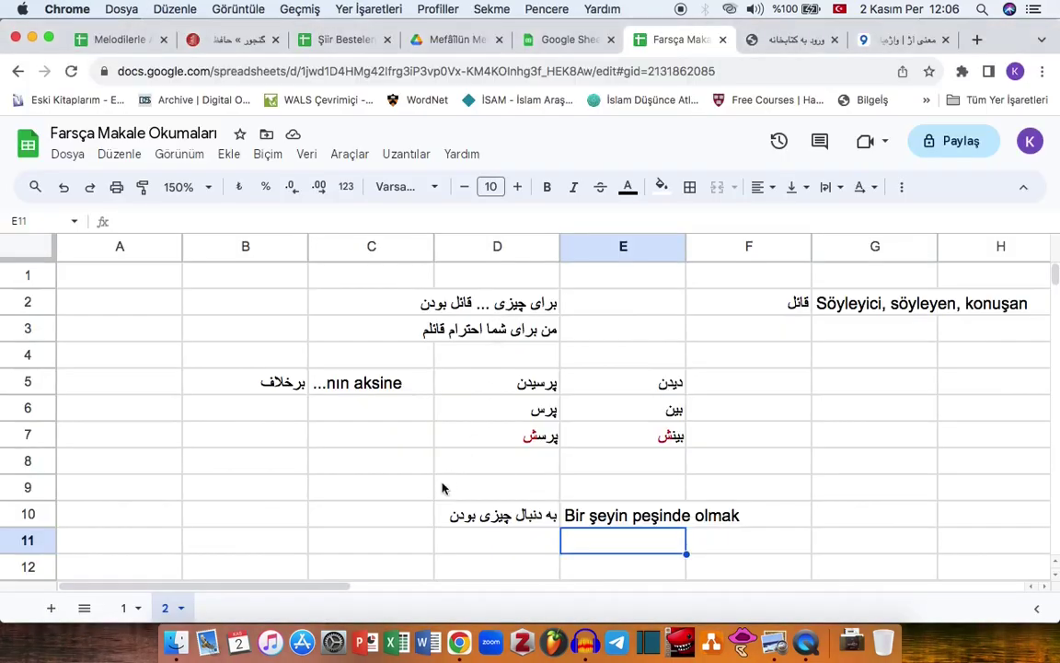
pyautogui.doubleClick(497, 516)
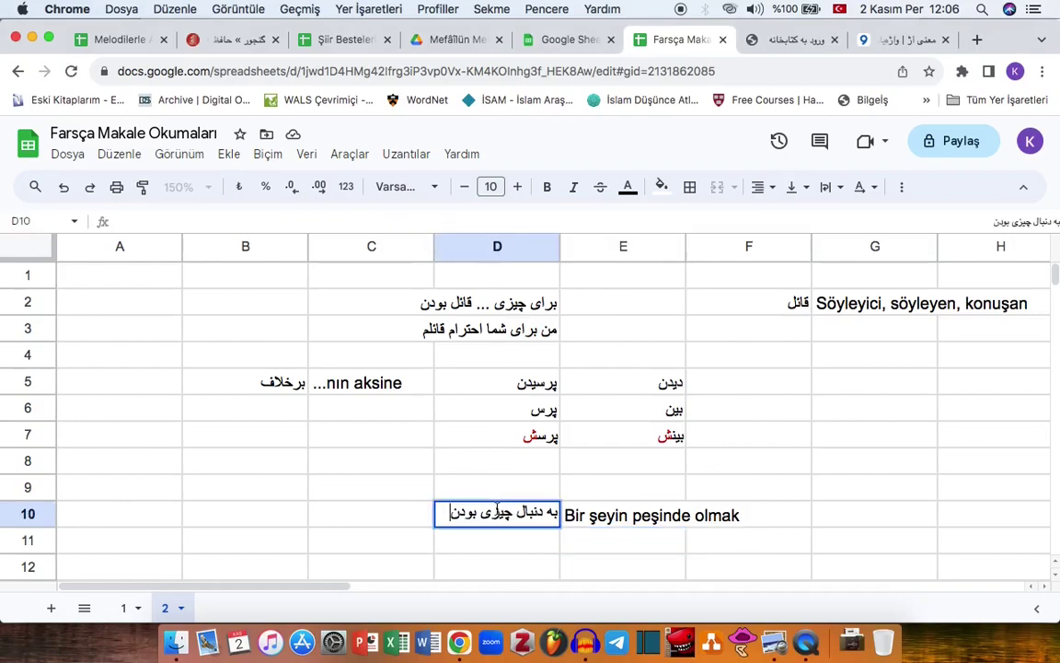
pyautogui.moveTo(509, 513); pyautogui.dragTo(480, 512)
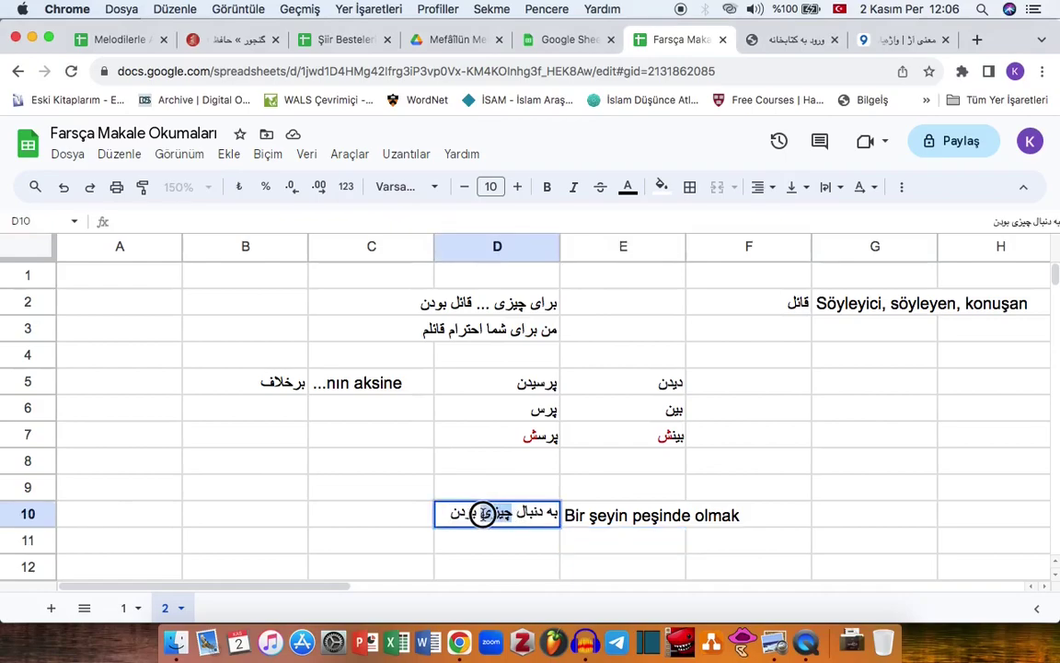
pyautogui.click(628, 188)
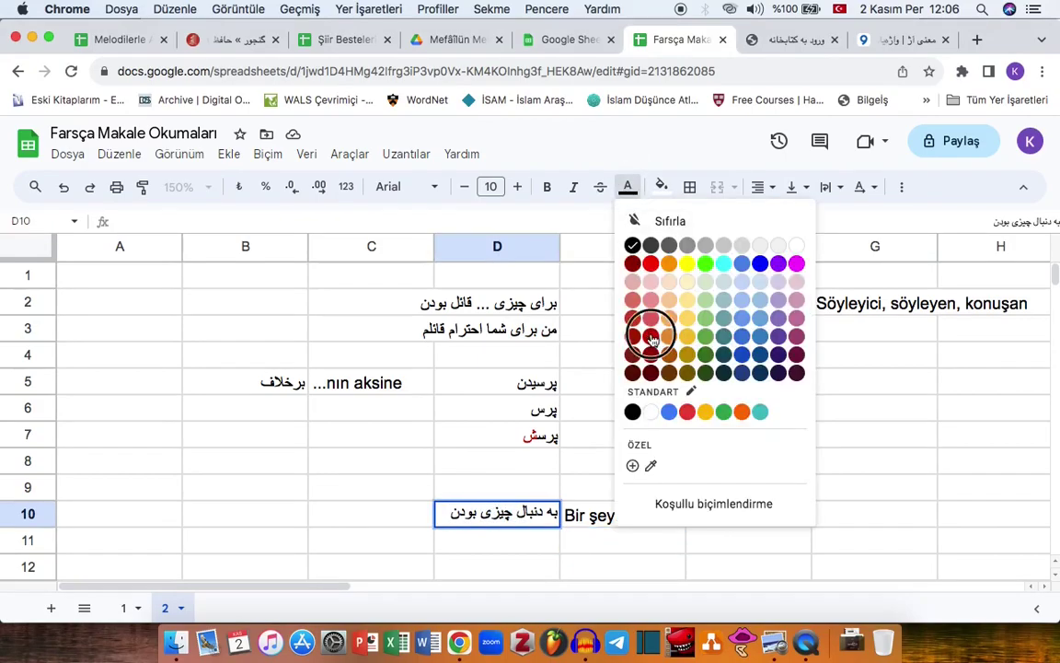
pyautogui.click(644, 333)
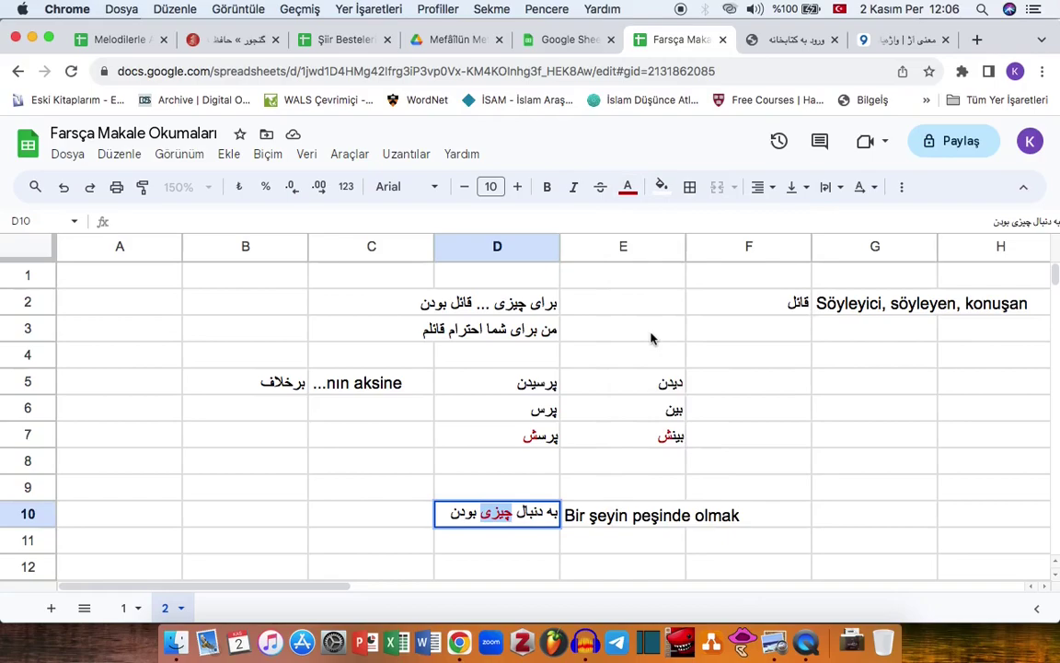
# In the PDF, draw a divider between پایه‌ریزی and یک, and enter پایه‌ریزی in cell G6 of the spreadsheet
pyautogui.press('super+Tab')
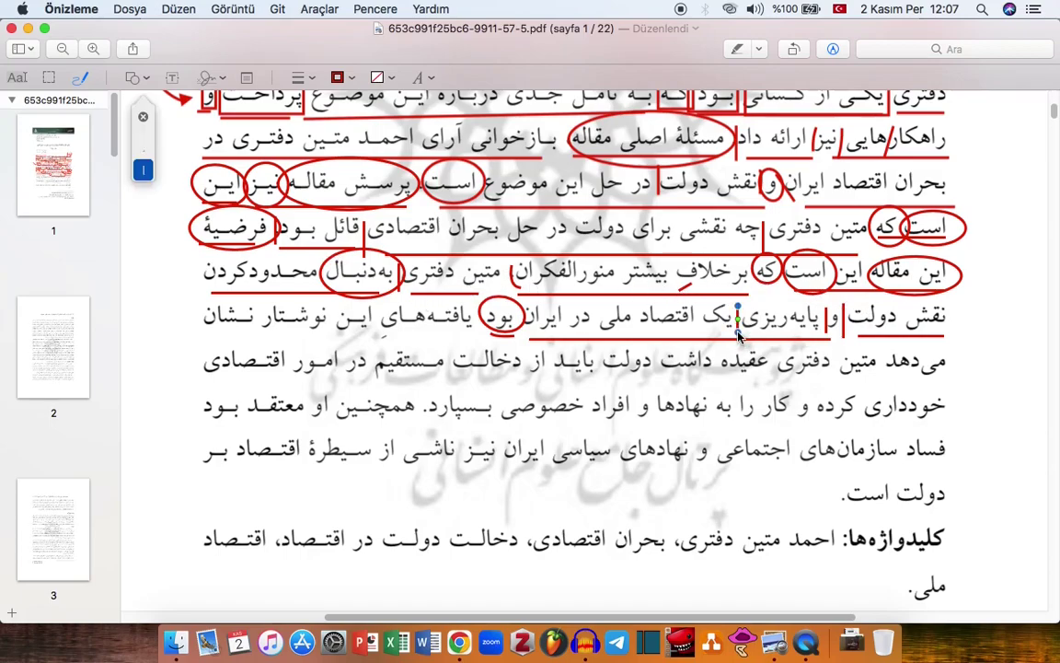
pyautogui.press('super+Tab')
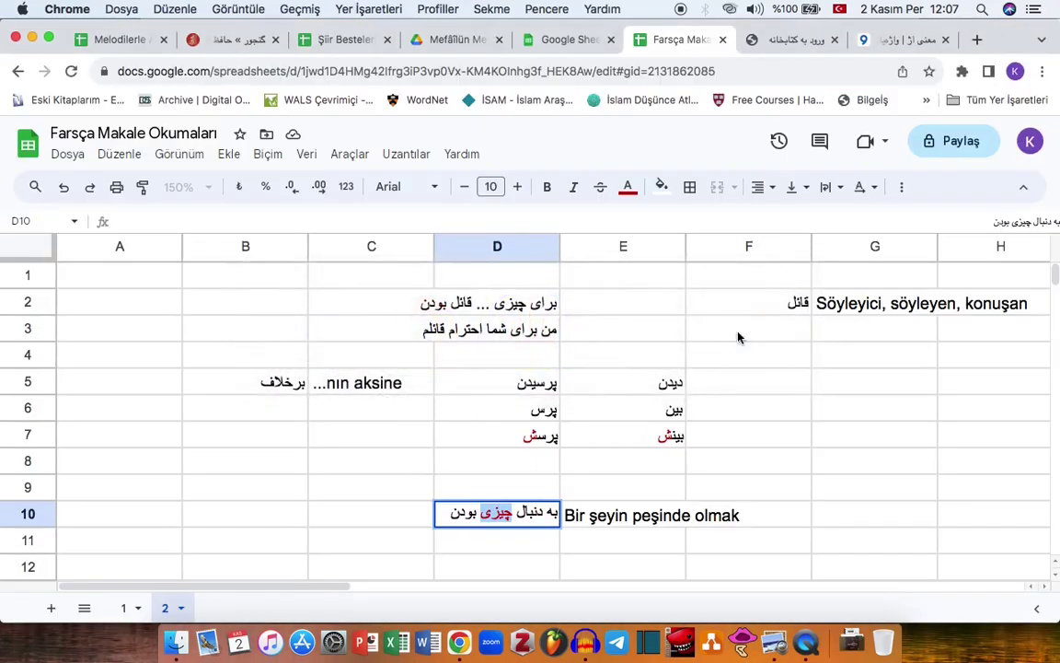
pyautogui.click(890, 399)
pyautogui.write('پایهریزی')
pyautogui.press('Tab')
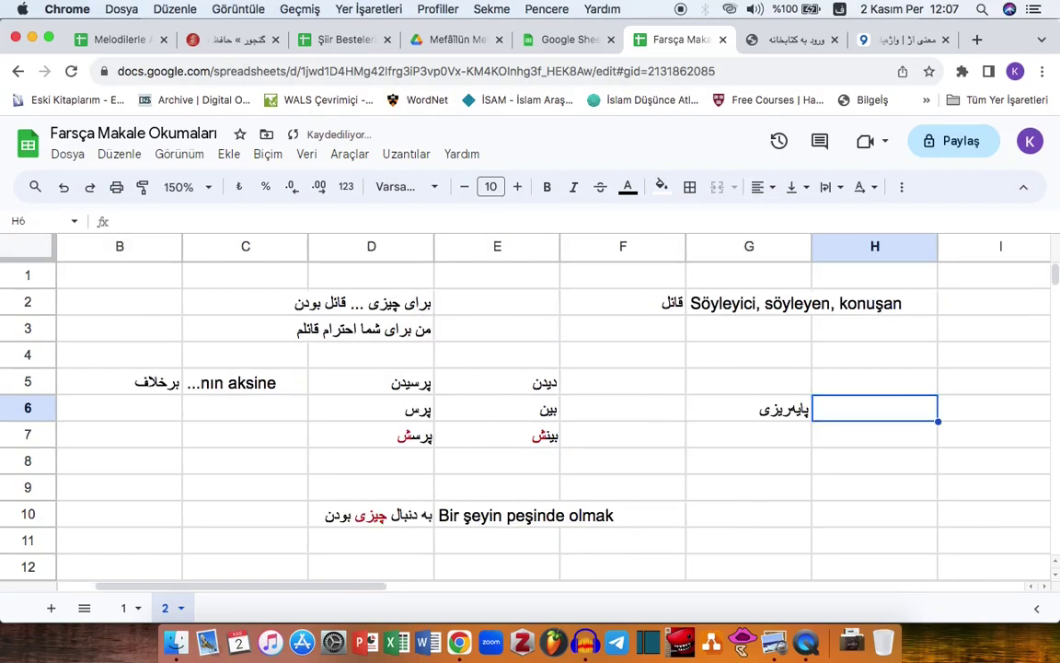
# Enter the infinitive پایه ریختن in H6 and its meaning "Bina etmek, inşa etmek, temel atmak, kurmak" in I6
pyautogui.write('بایه ریختن')
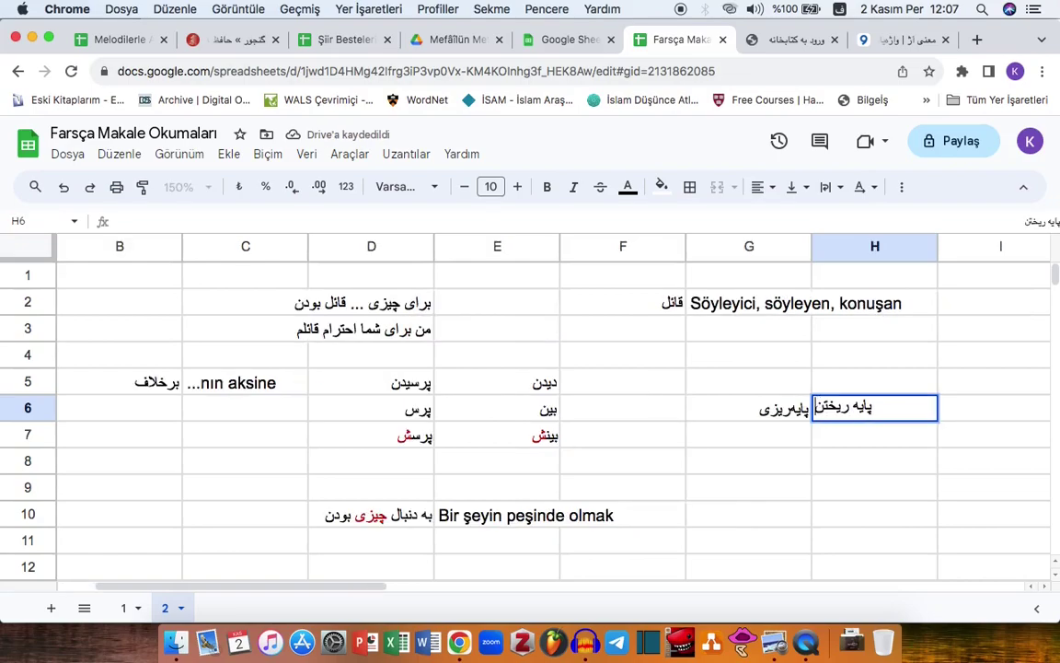
pyautogui.press('Tab')
pyautogui.write('Bina etmek, inşa etmek')
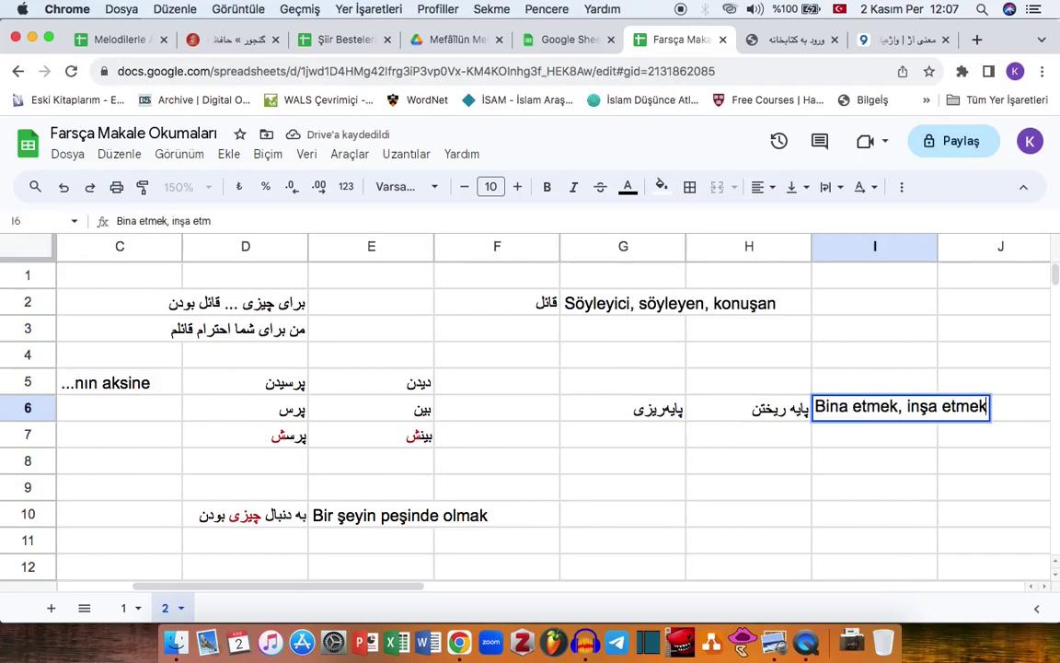
pyautogui.write(', temel a')
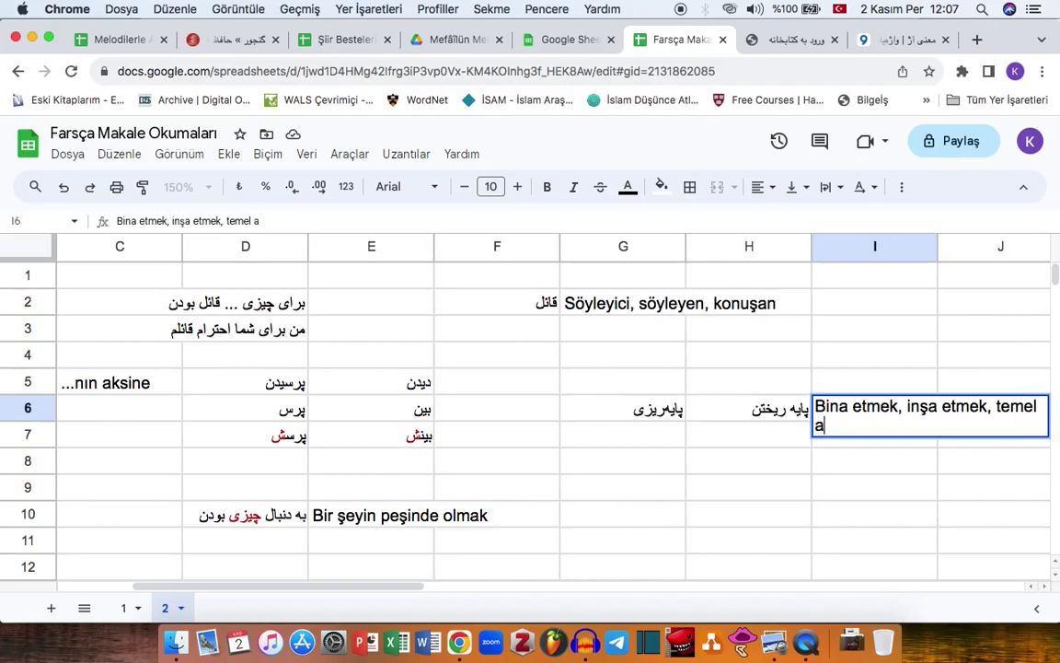
pyautogui.write('tmak, kurmak')
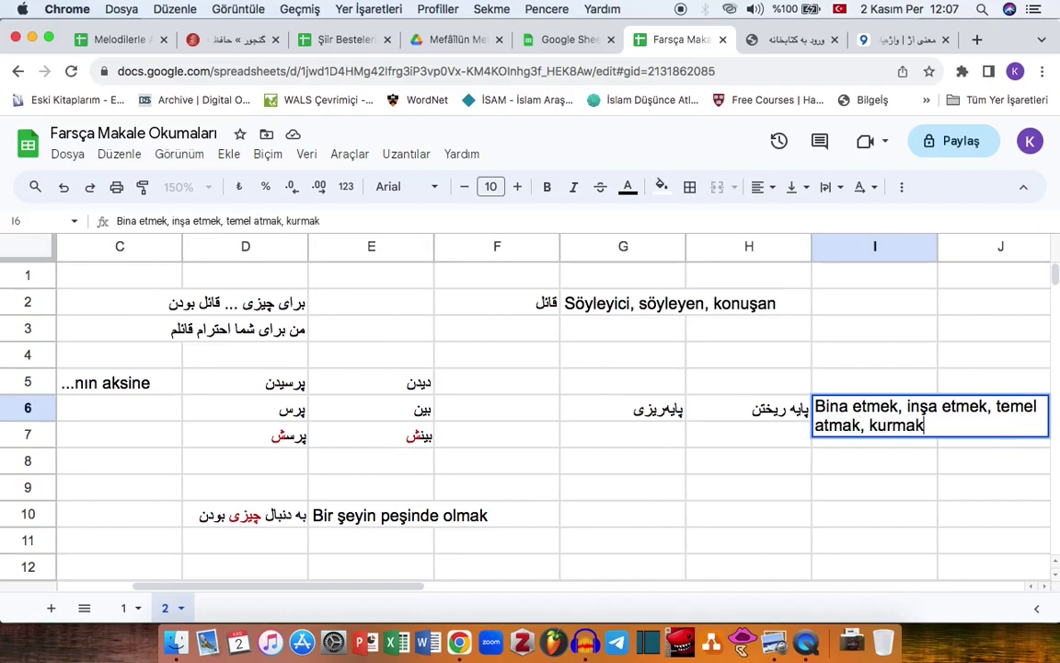
pyautogui.press('Return')
pyautogui.press('super+Tab')
pyautogui.press('super+Tab')
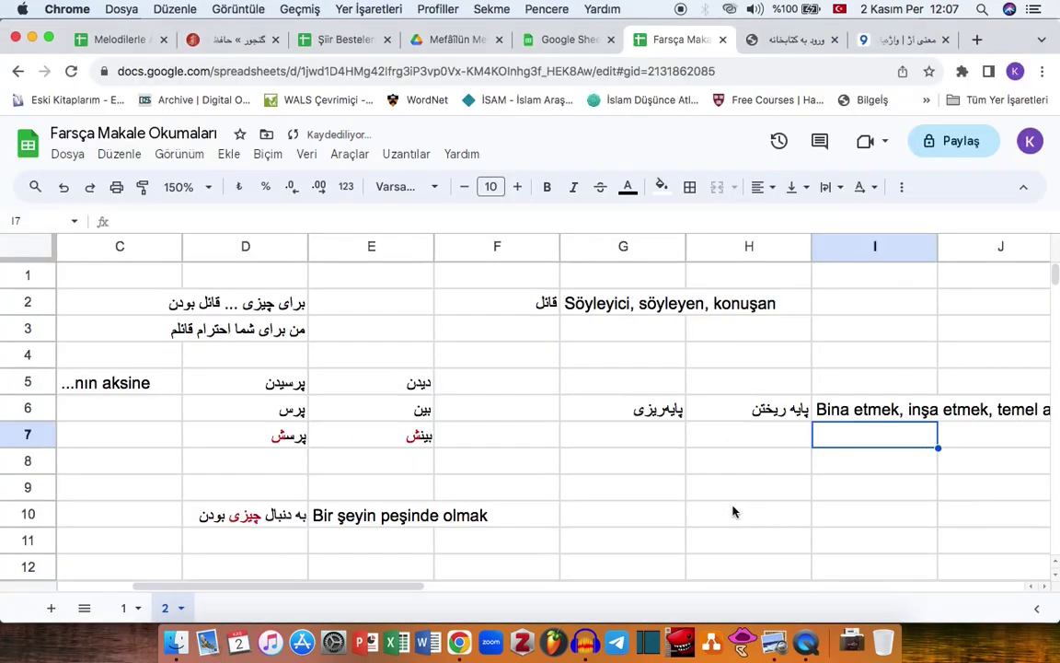
# Copy H6 down to H7 and change the copy to the present stem پایه ریز
pyautogui.click(768, 410)
pyautogui.moveTo(811, 422); pyautogui.dragTo(810, 436)
pyautogui.doubleClick(801, 435)
pyautogui.press('BackSpace')
pyautogui.press('BackSpace')
pyautogui.press('BackSpace')
pyautogui.write('c')
pyautogui.press('BackSpace')
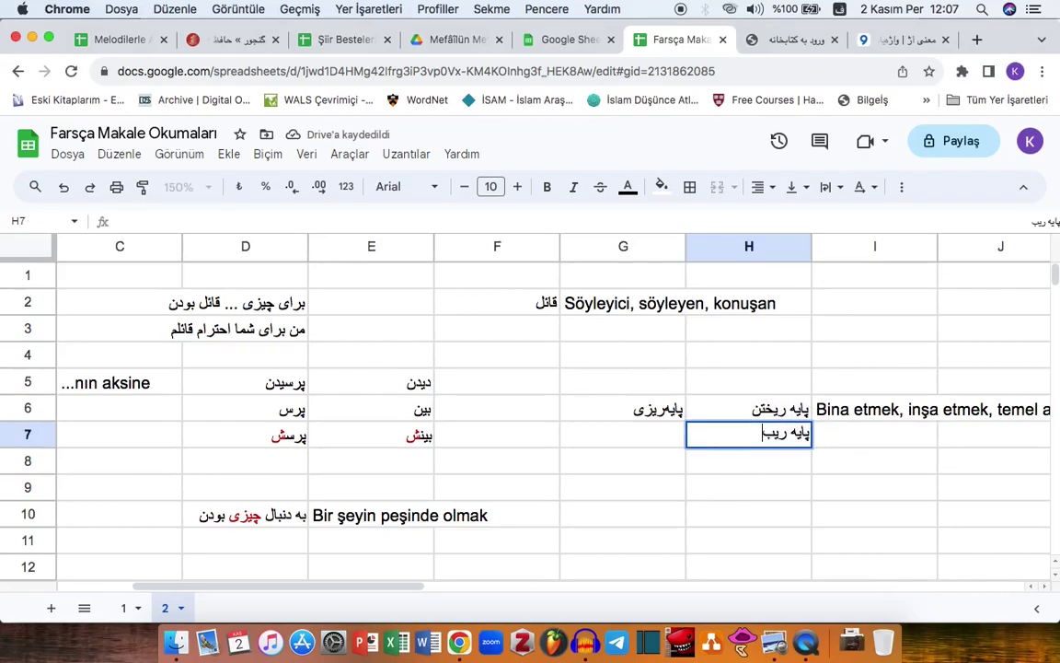
pyautogui.write('یز')
pyautogui.press('Return')
# Copy H7 down to H8 and turn the copy into پایه‌ریزی, written with a half-space
pyautogui.click(810, 443)
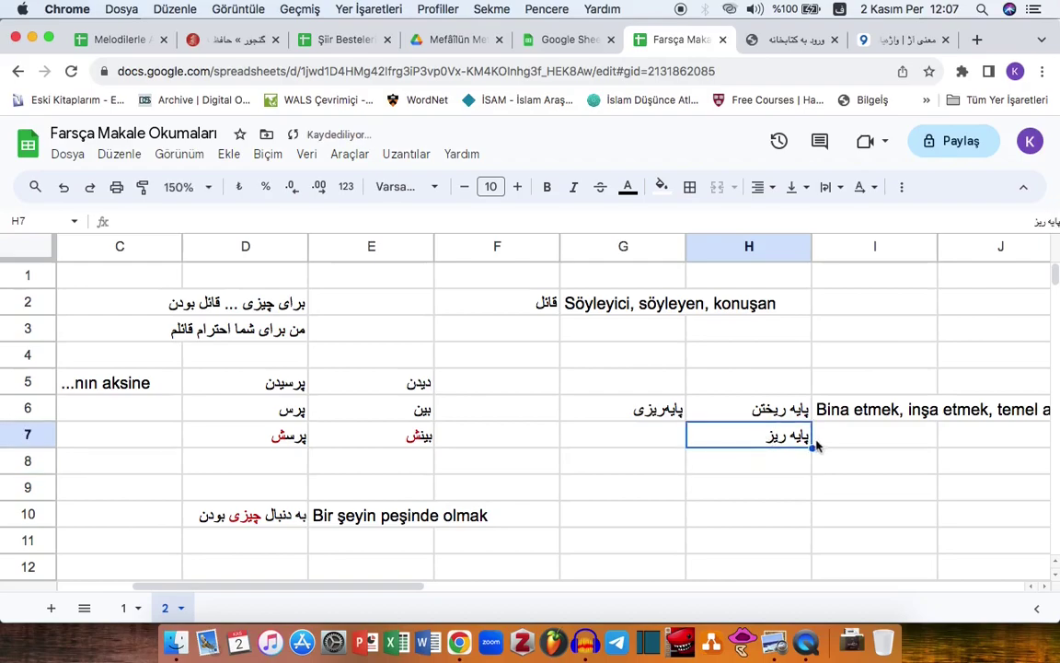
pyautogui.moveTo(812, 447); pyautogui.dragTo(770, 459)
pyautogui.click(768, 459)
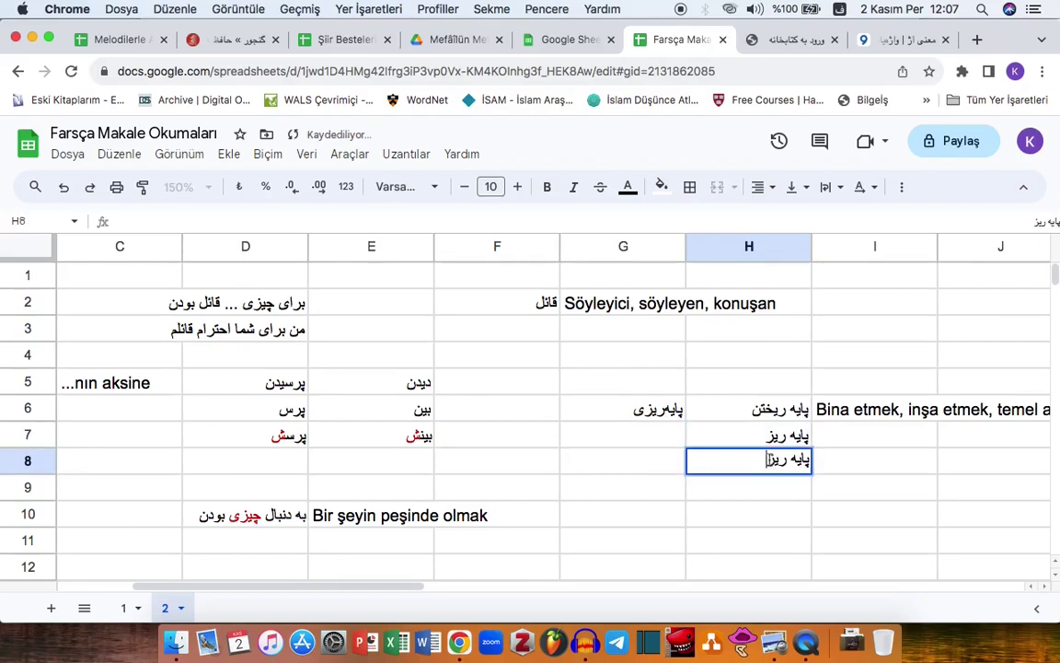
pyautogui.write('ی')
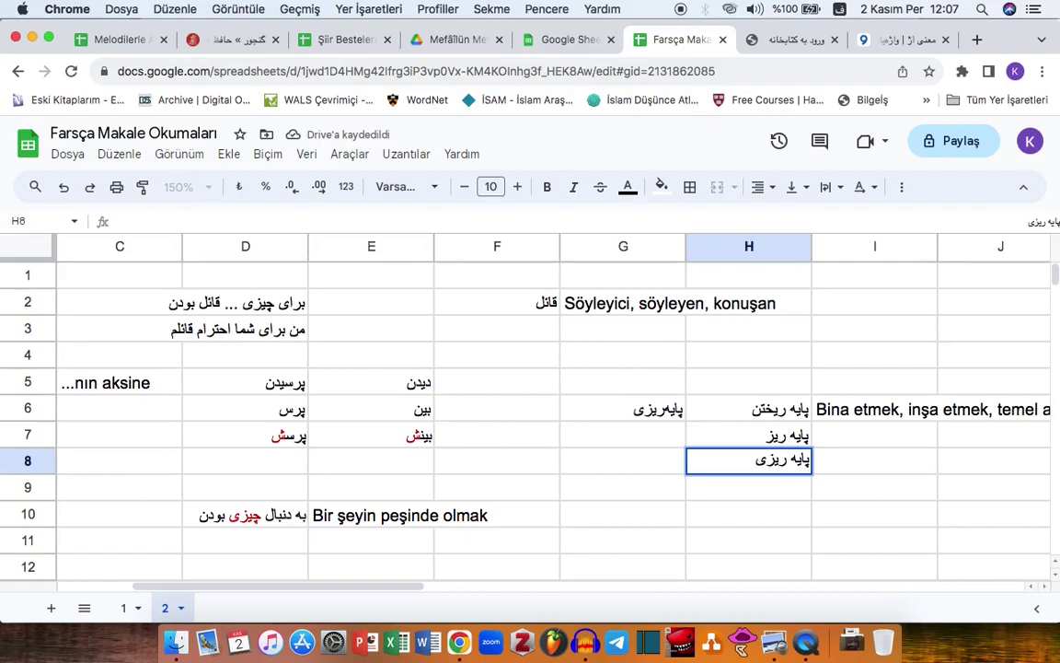
pyautogui.click(710, 459)
pyautogui.press('BackSpace')
pyautogui.hotkey('shift', 'space')
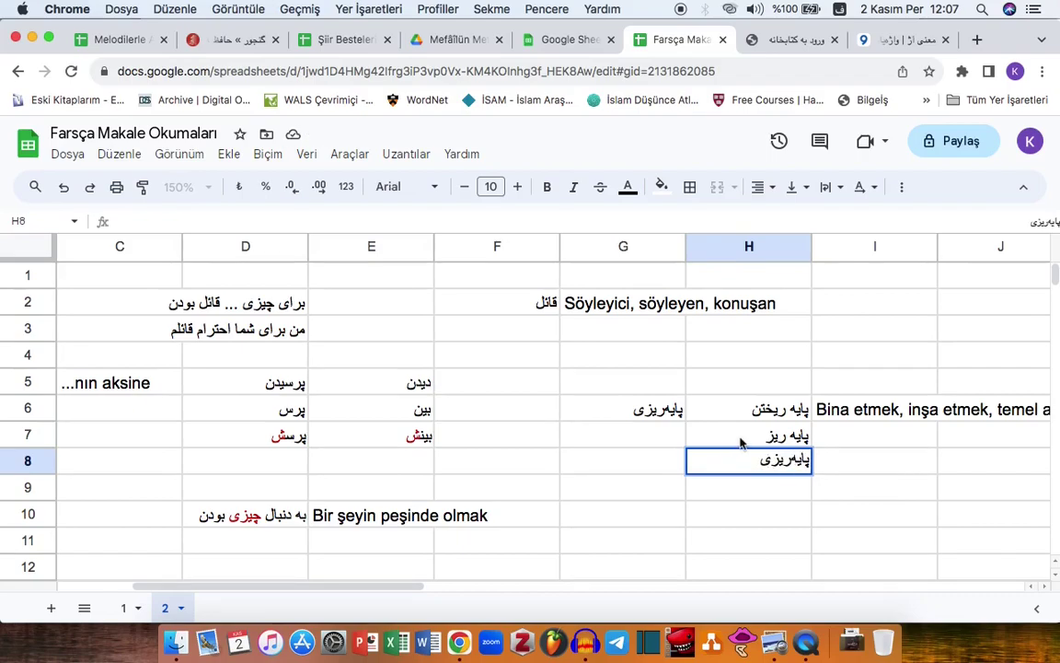
pyautogui.press('Return')
pyautogui.click(748, 467)
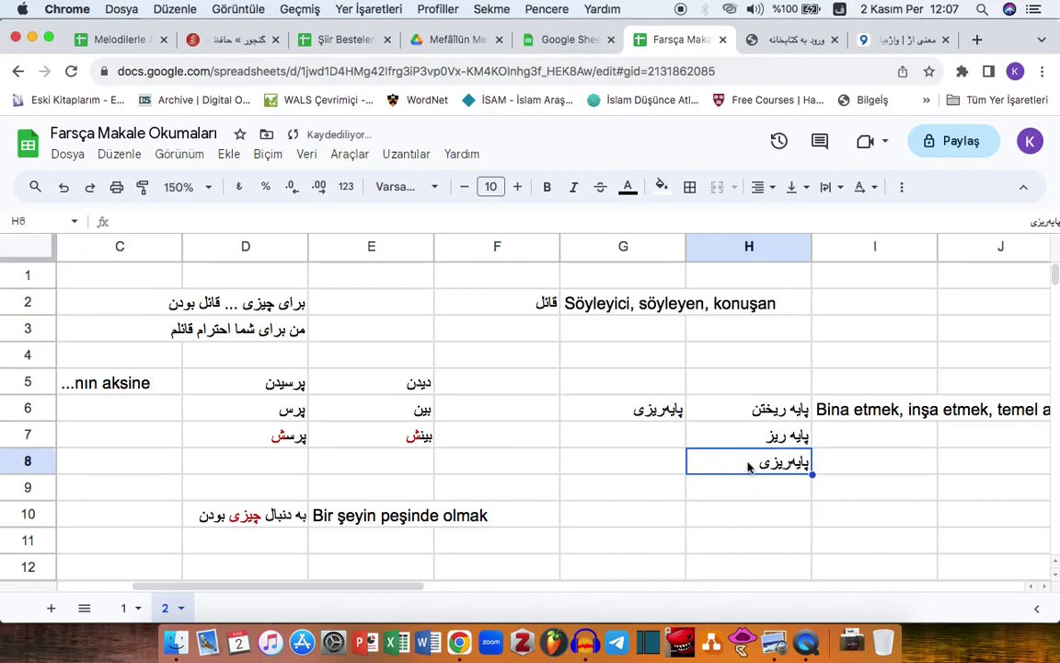
pyautogui.click(642, 417)
# In the PDF, underline the phrases from یافته‌های این نوشتار through نهادها و افراد خصوصی and put an arrow under بسپارد
pyautogui.press('super+Tab')
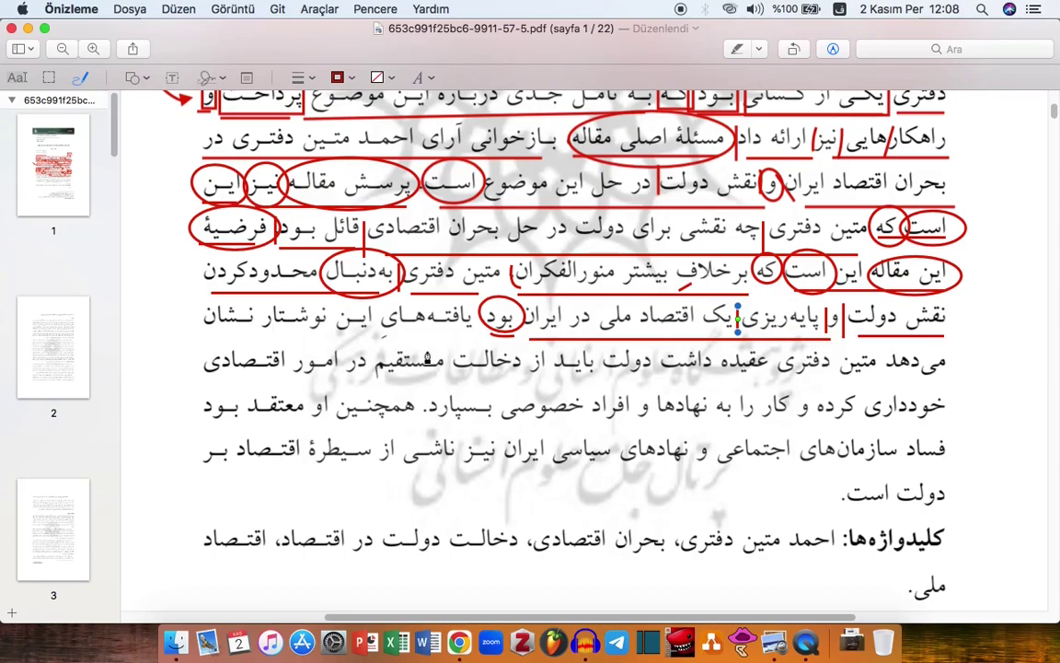
pyautogui.moveTo(460, 336); pyautogui.dragTo(204, 327)
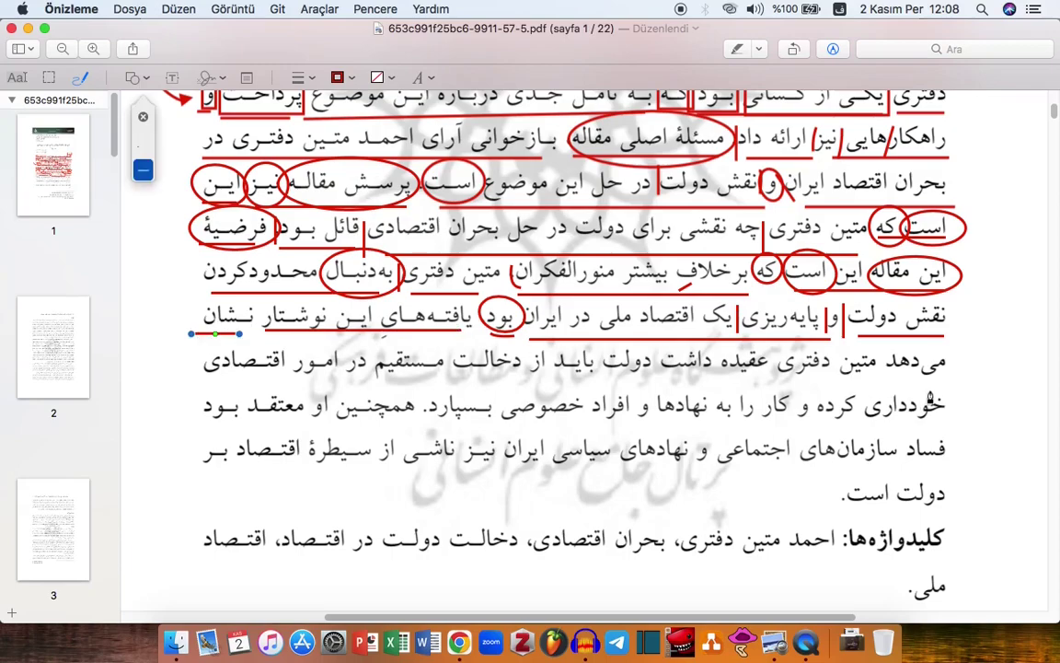
pyautogui.moveTo(861, 394); pyautogui.dragTo(209, 386)
pyautogui.moveTo(943, 426); pyautogui.dragTo(432, 431)
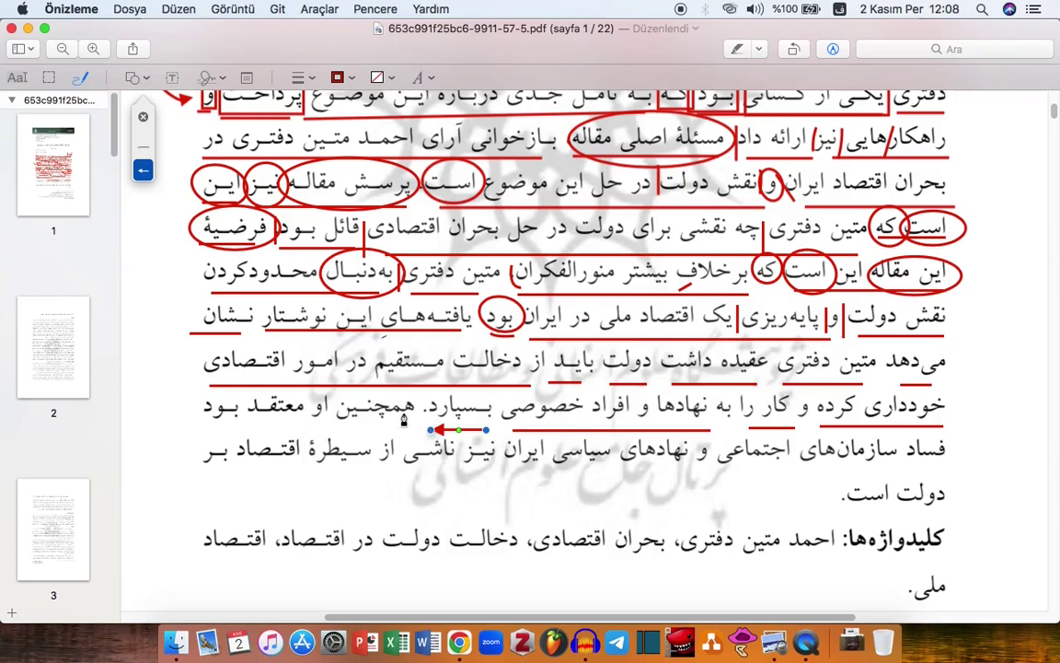
pyautogui.click(381, 369)
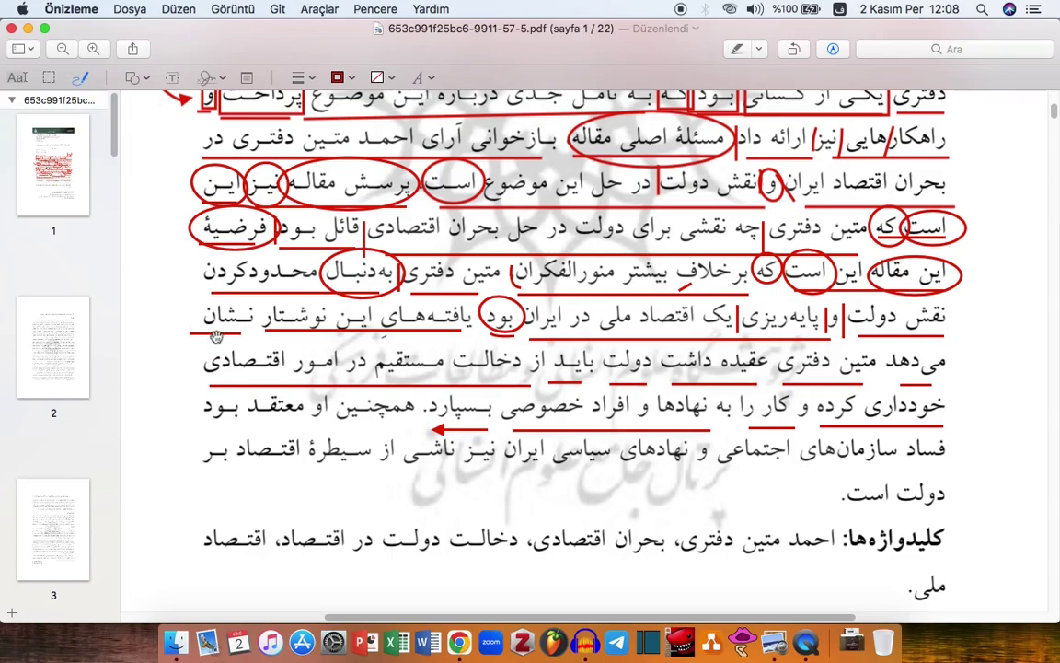
# Return to the spreadsheet and enter the label "Yüklem" in G12 and the predicate نشان می‌دهد in H12
pyautogui.press('super+Tab')
pyautogui.moveTo(348, 586); pyautogui.dragTo(474, 624)
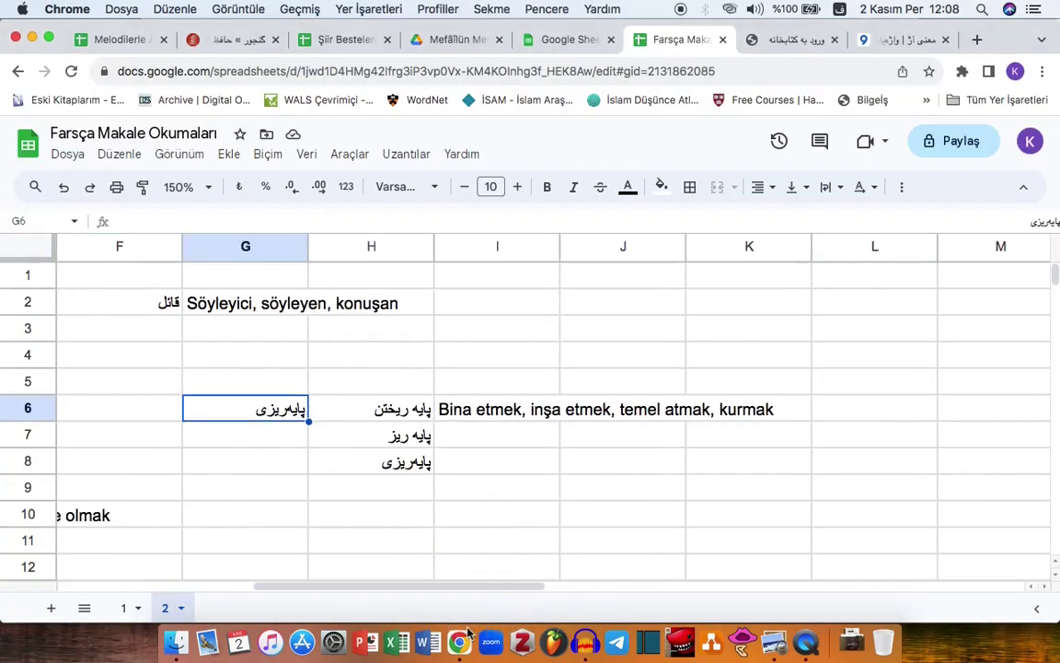
pyautogui.press('Down')
pyautogui.press('Down')
pyautogui.press('Down')
pyautogui.press('Down')
pyautogui.press('Down')
pyautogui.press('Down')
pyautogui.press('Down')
pyautogui.press('Down')
pyautogui.press('Down')
pyautogui.press('Down')
pyautogui.press('Down')
pyautogui.press('Down')
pyautogui.click(280, 417)
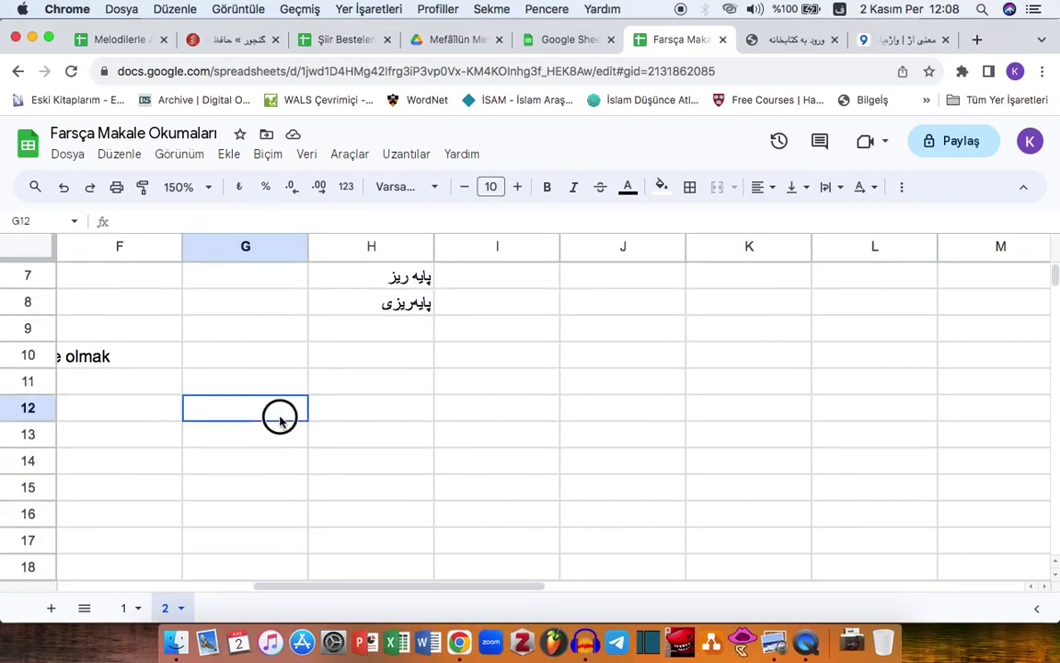
pyautogui.write('Yüklem')
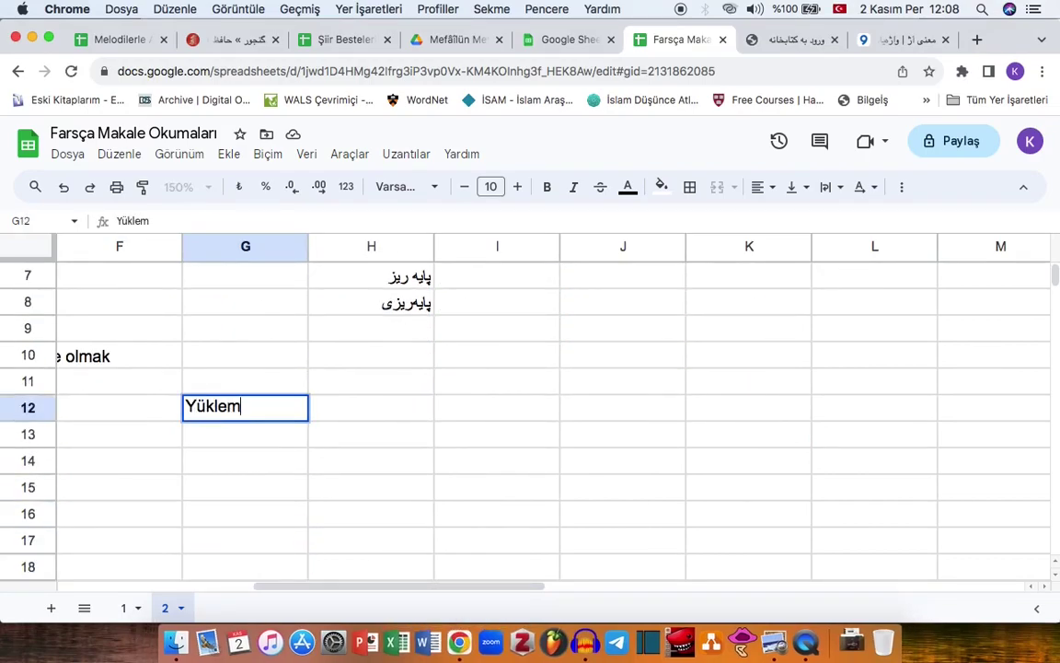
pyautogui.press('Tab')
pyautogui.write('ک')
pyautogui.write('ن می\u200cدهد')
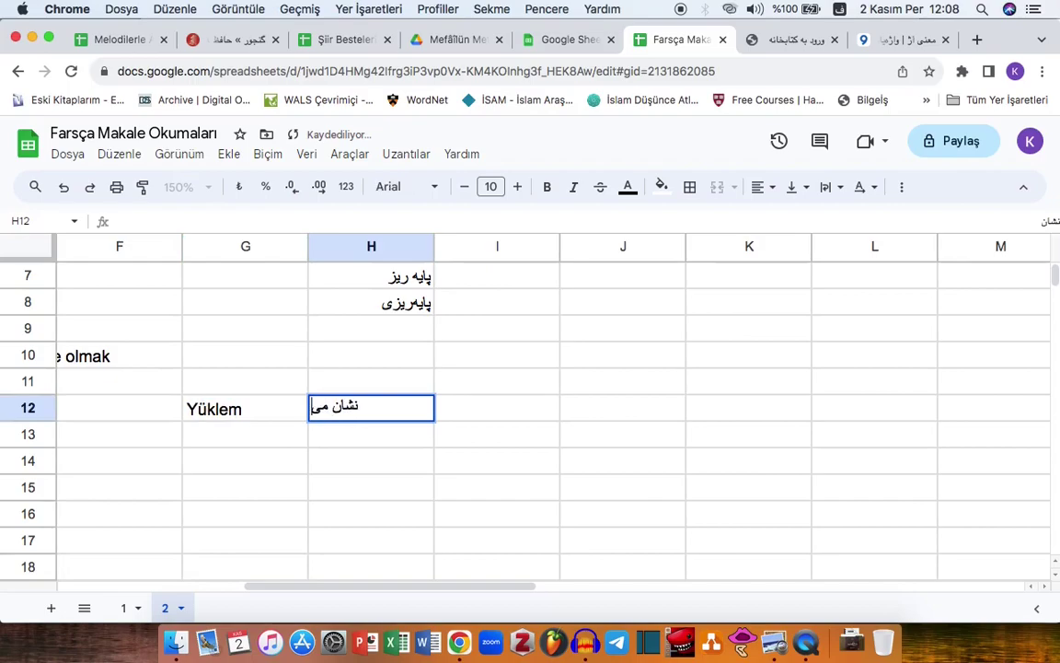
pyautogui.press('Return')
# List the verb's infinitive and stems نشان دادن, نشان داد and نشان ده in cells J12 to J14
pyautogui.press('Right')
pyautogui.press('Up')
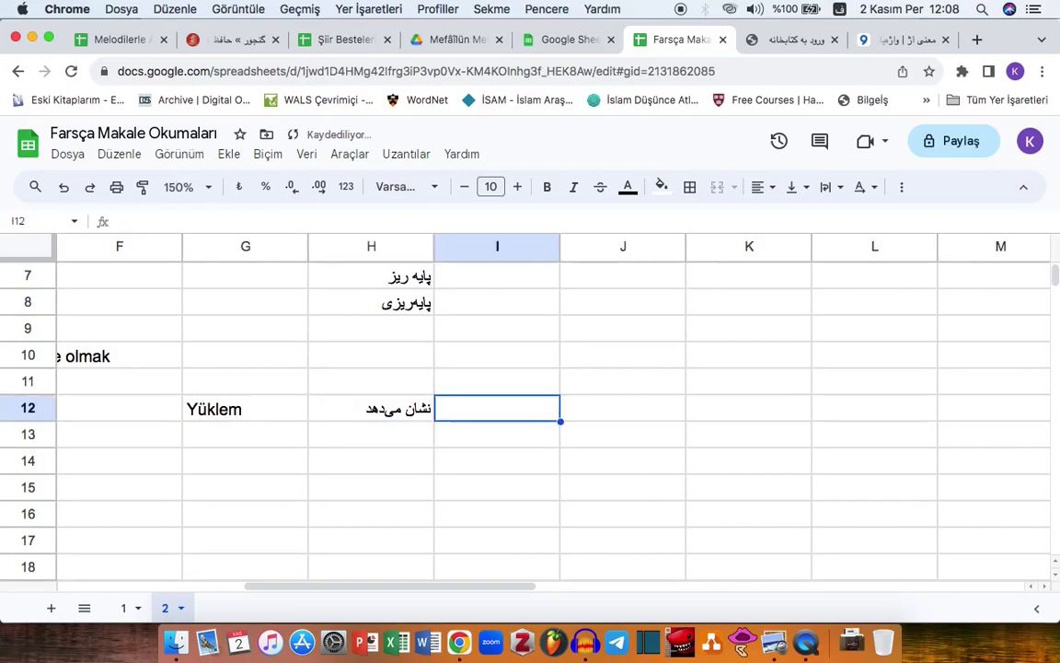
pyautogui.press('Up')
pyautogui.press('Right')
pyautogui.press('Down')
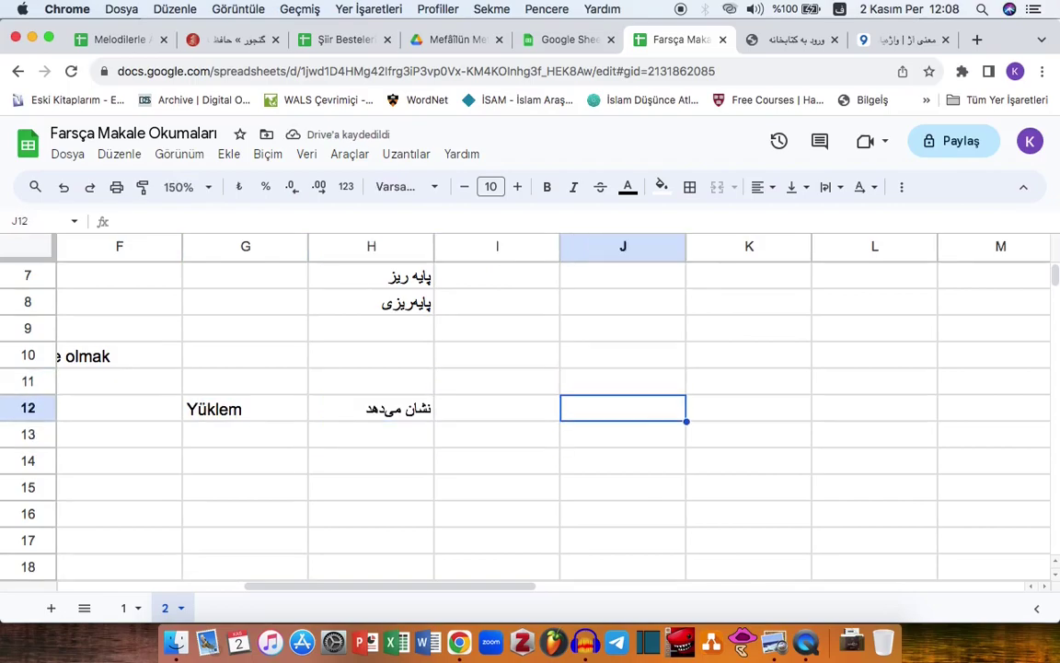
pyautogui.write('نشان دادن')
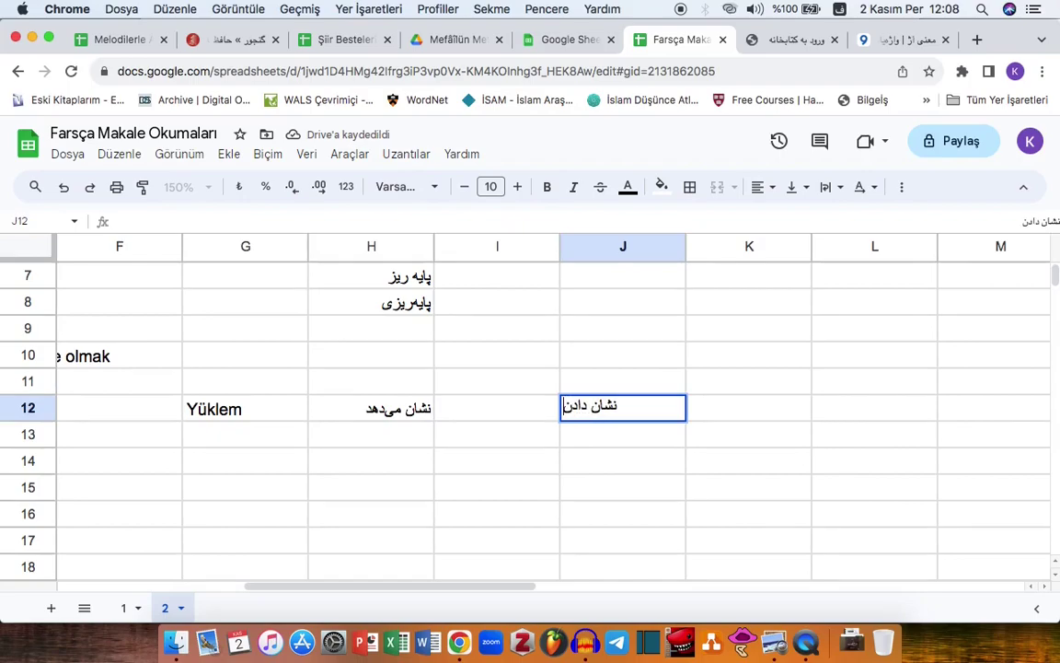
pyautogui.press('Return')
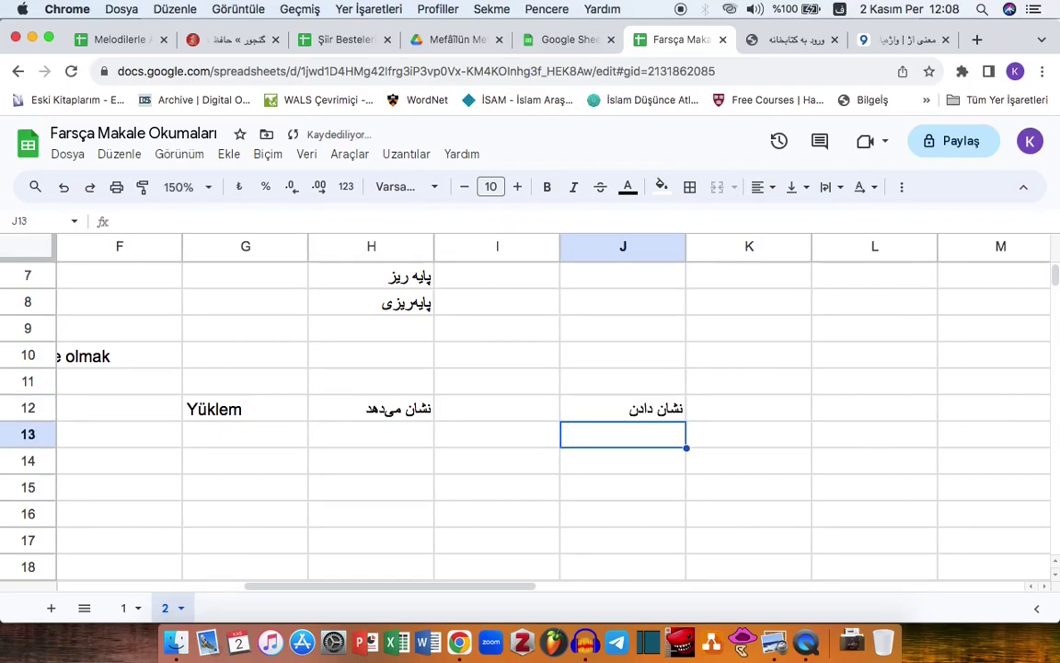
pyautogui.write('نشان')
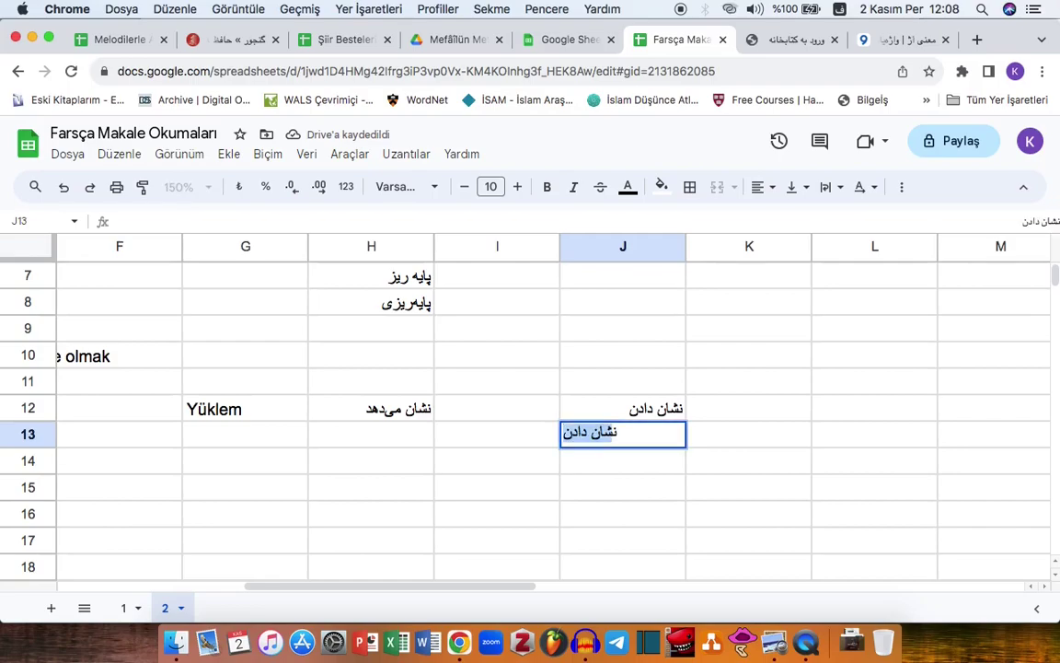
pyautogui.write(' داد')
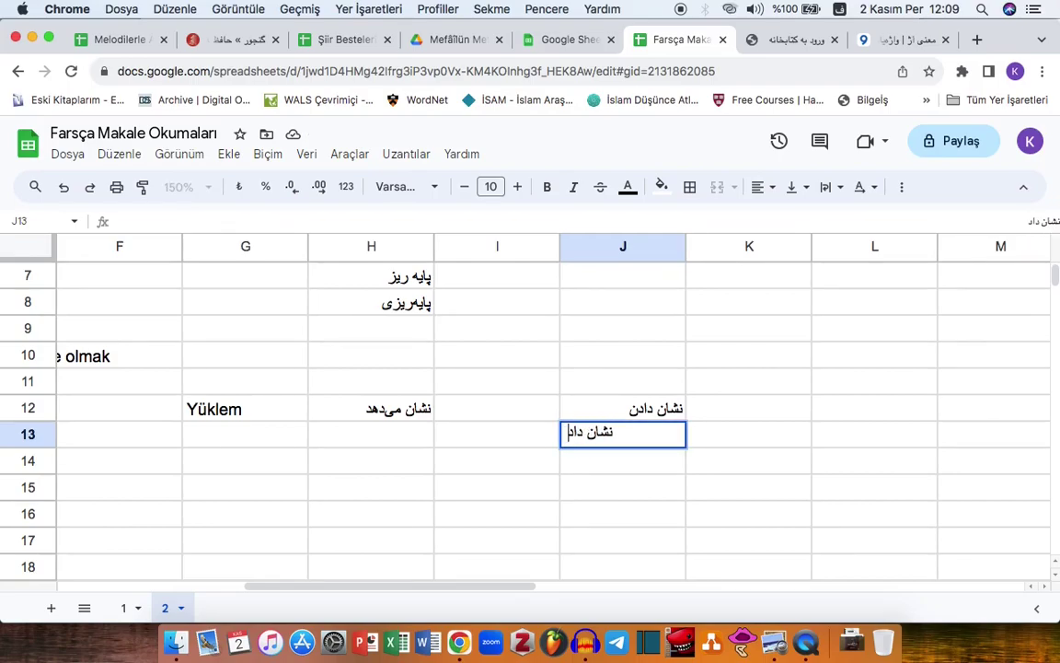
pyautogui.press('Return')
pyautogui.write('نشان ده')
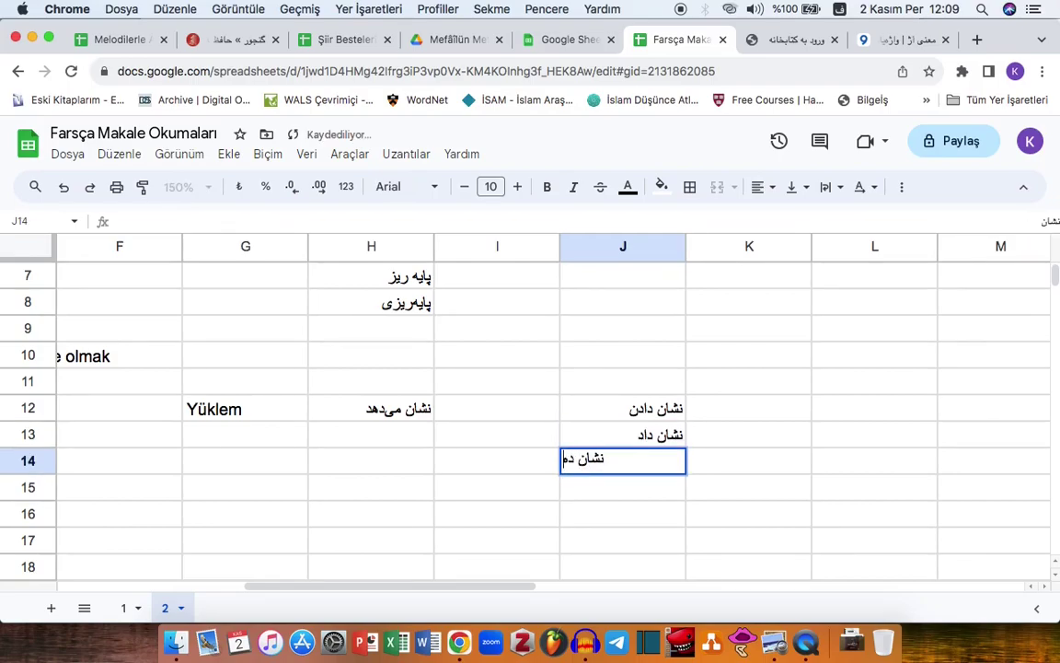
pyautogui.press('Return')
# Examine the parts of the predicate نشان می‌دهد in H12 and look for its subject in the PDF
pyautogui.doubleClick(367, 400)
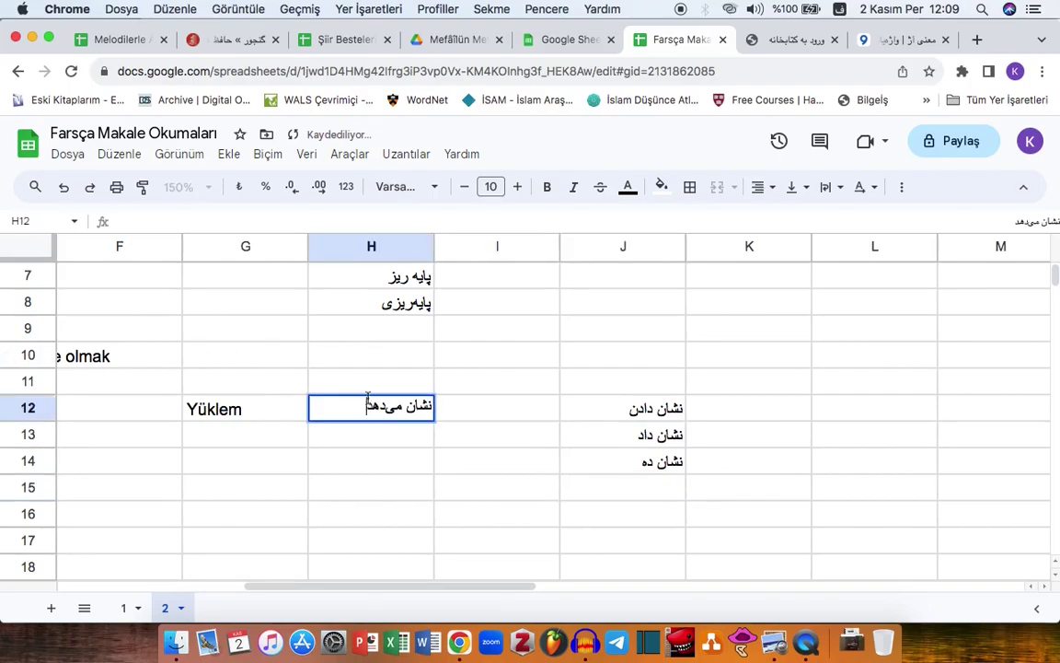
pyautogui.click(383, 407)
pyautogui.click(366, 407)
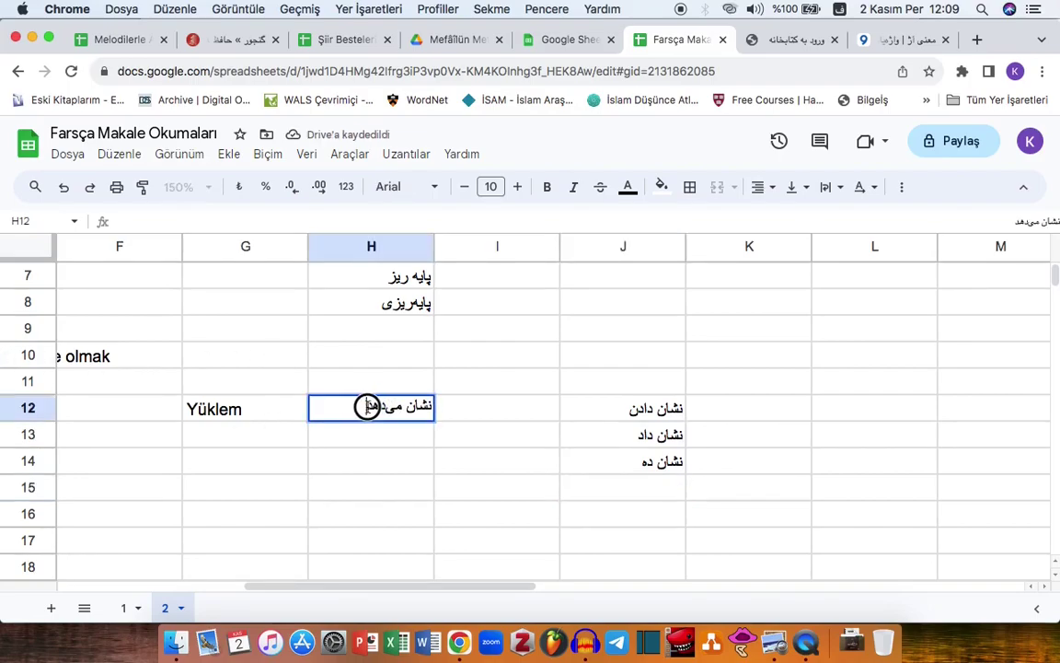
pyautogui.click(402, 407)
pyautogui.moveTo(417, 407); pyautogui.dragTo(468, 409)
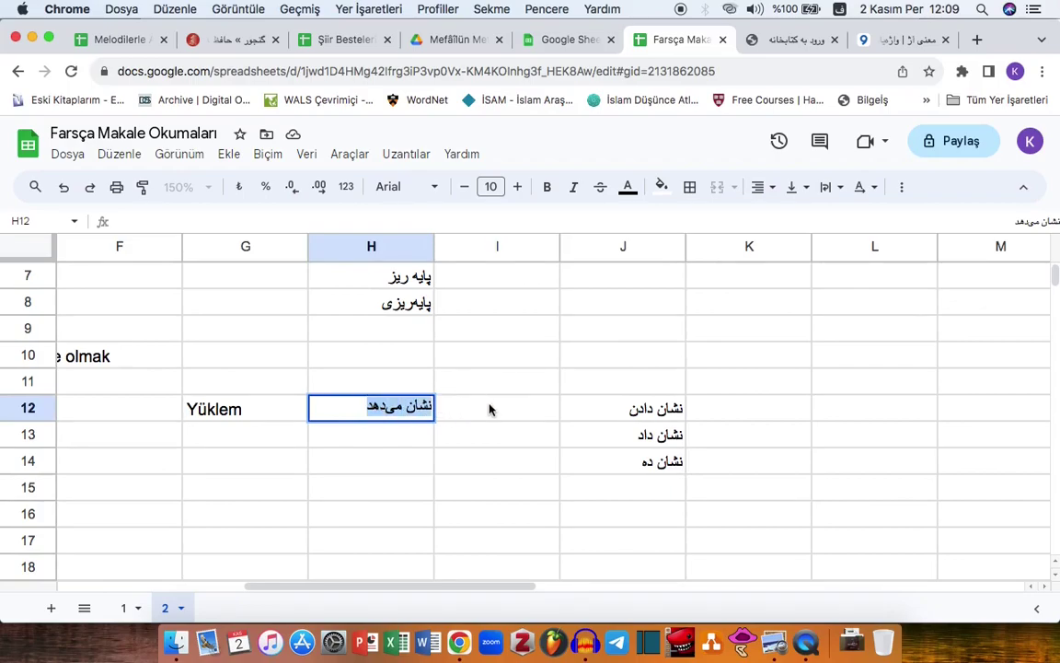
pyautogui.press('super+Tab')
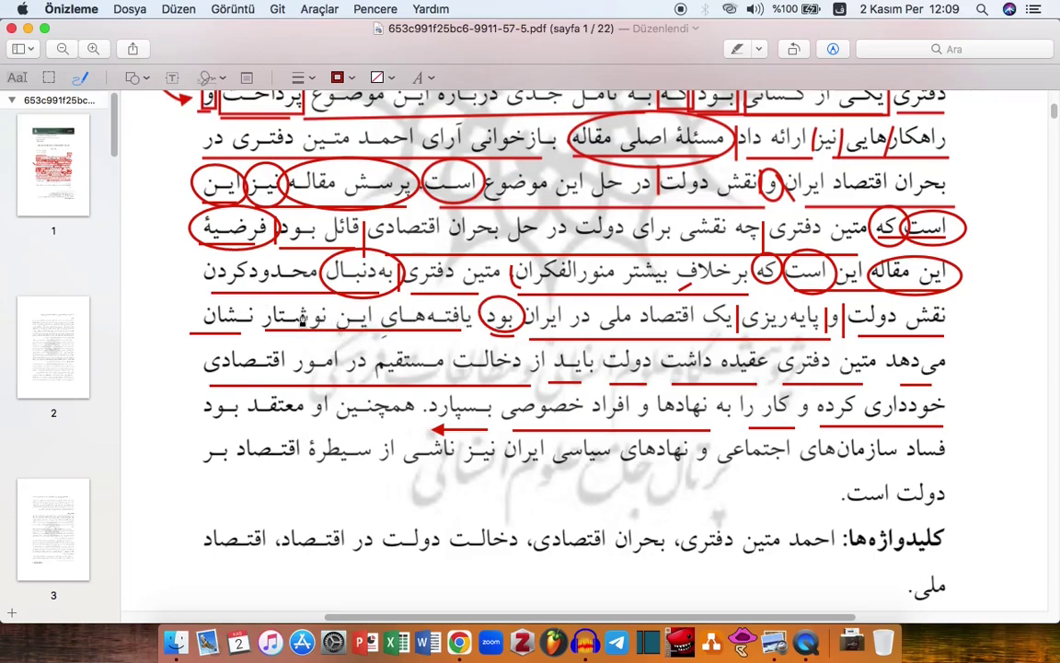
# Return to the spreadsheet and enter the label "Özne" in G13 and the subject یافته‌های این نوشتار in H13
pyautogui.press('super+Tab')
pyautogui.click(237, 414)
pyautogui.click(229, 438)
pyautogui.write('Özne')
pyautogui.press('Tab')
pyautogui.write('یا')
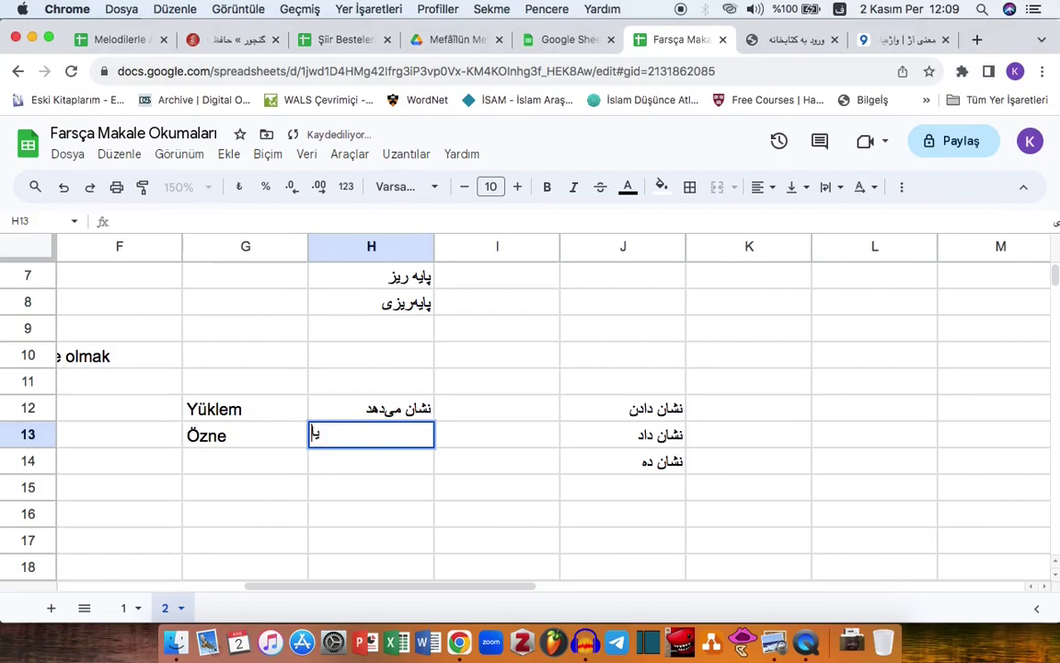
pyautogui.write('فته\u200cهای')
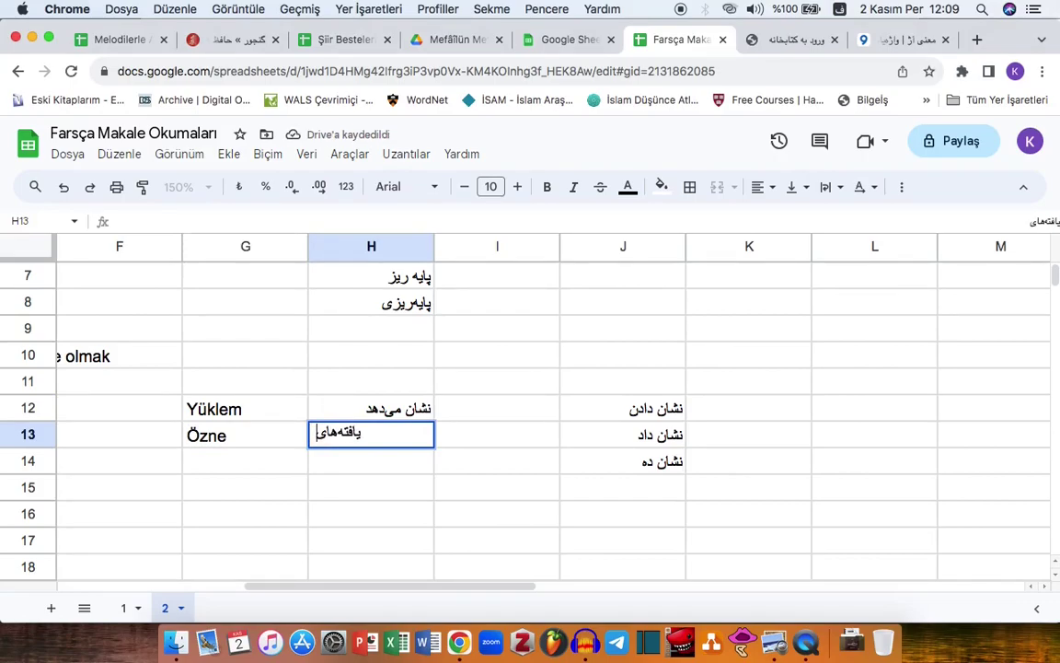
pyautogui.write(' این نوش')
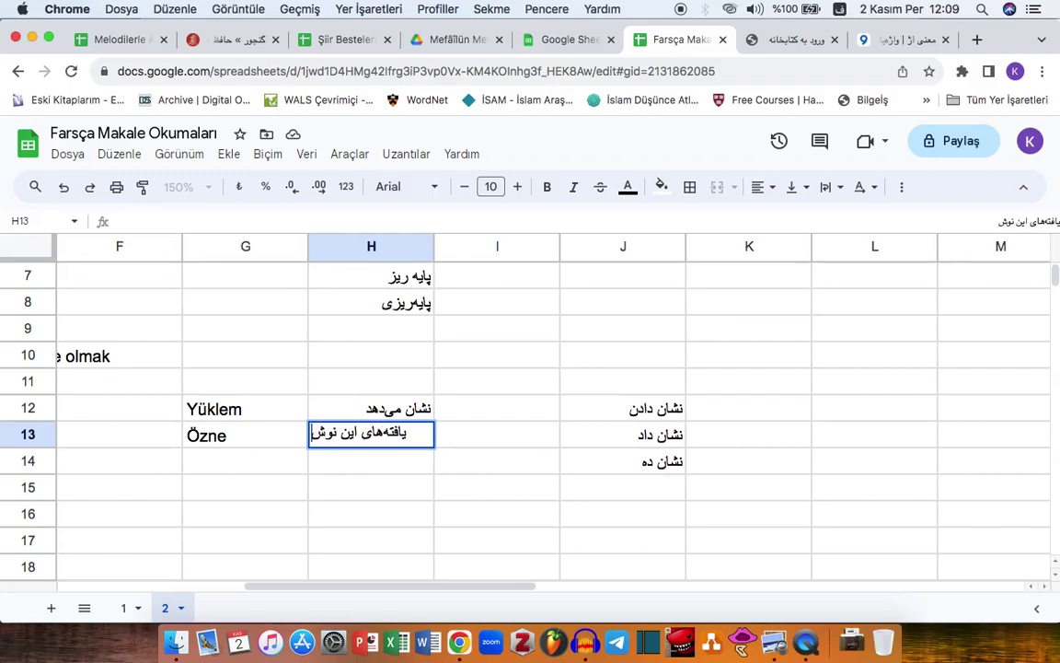
pyautogui.write('تار')
pyautogui.press('Return')
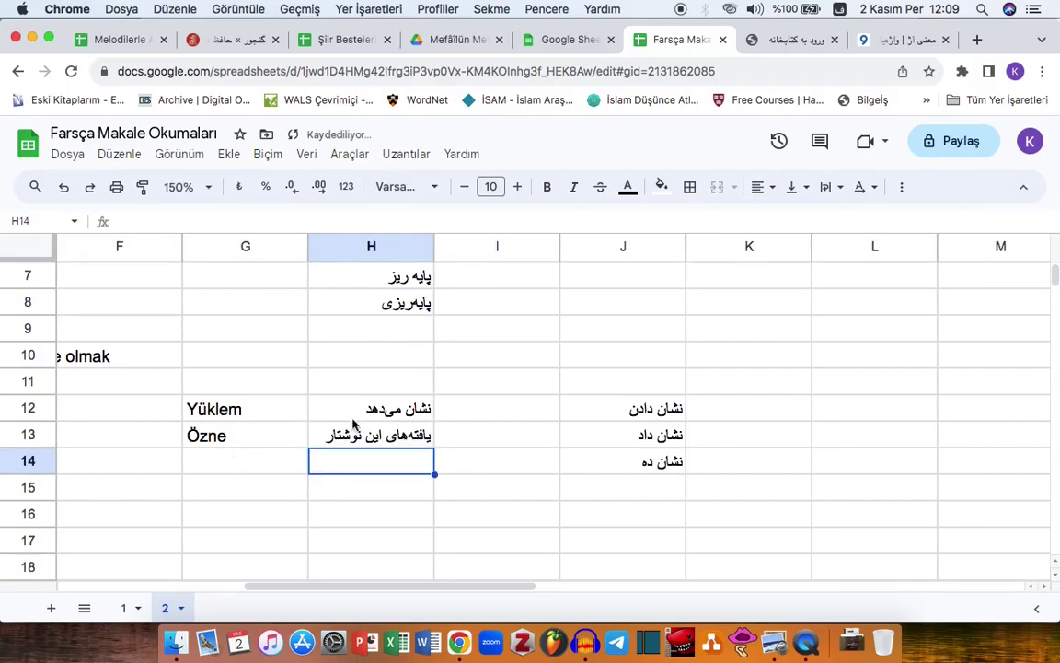
# Examine the subject phrase in H13 together with the predicate in H12
pyautogui.click(376, 442)
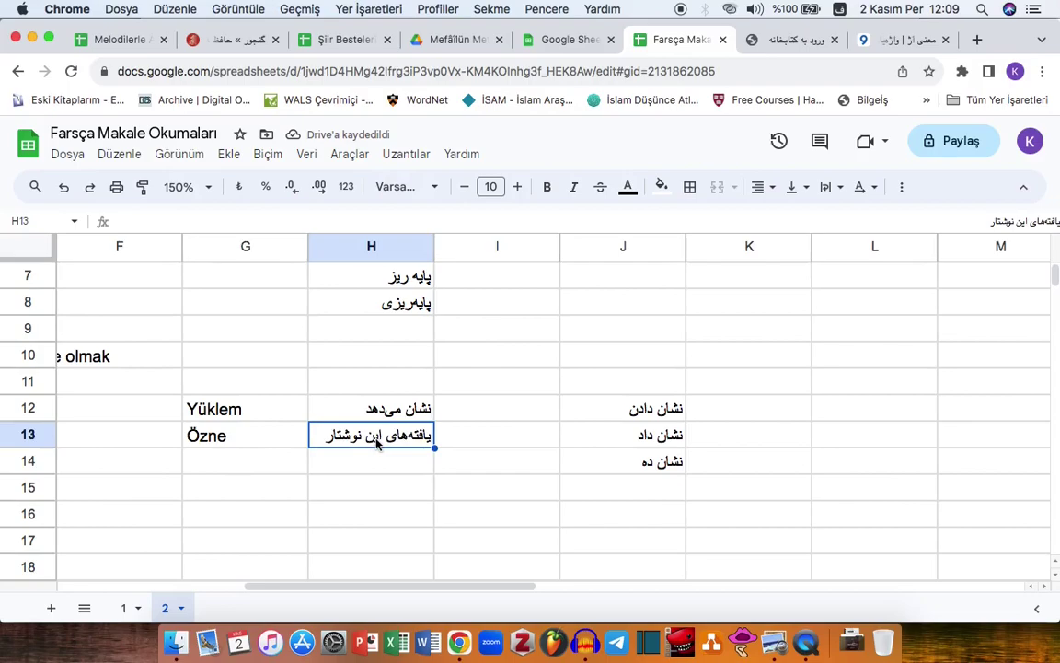
pyautogui.click(359, 412)
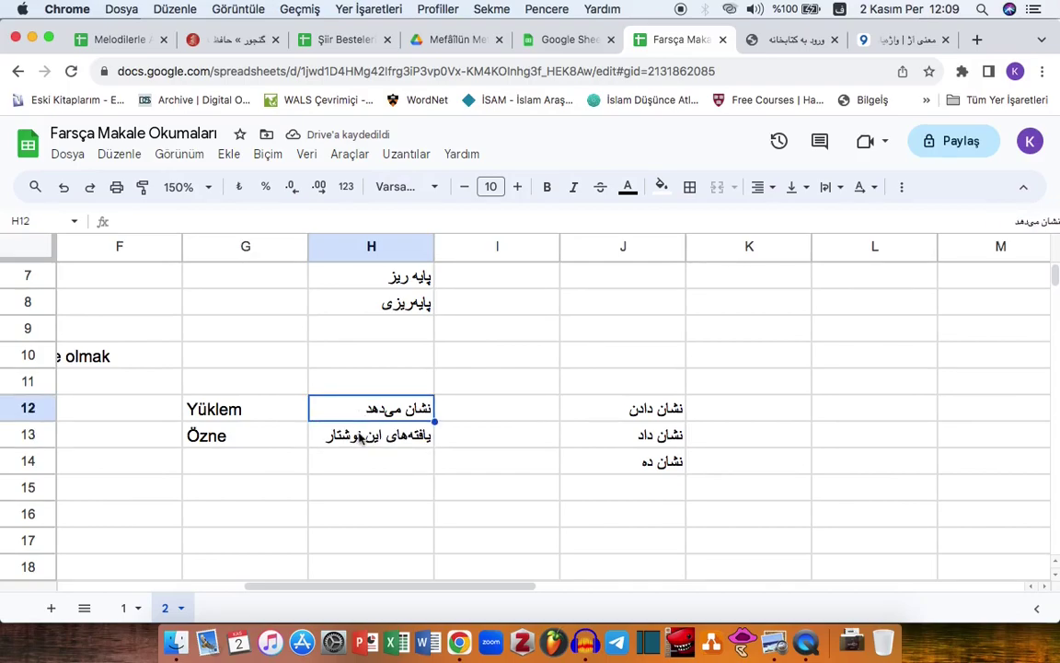
pyautogui.click(361, 439)
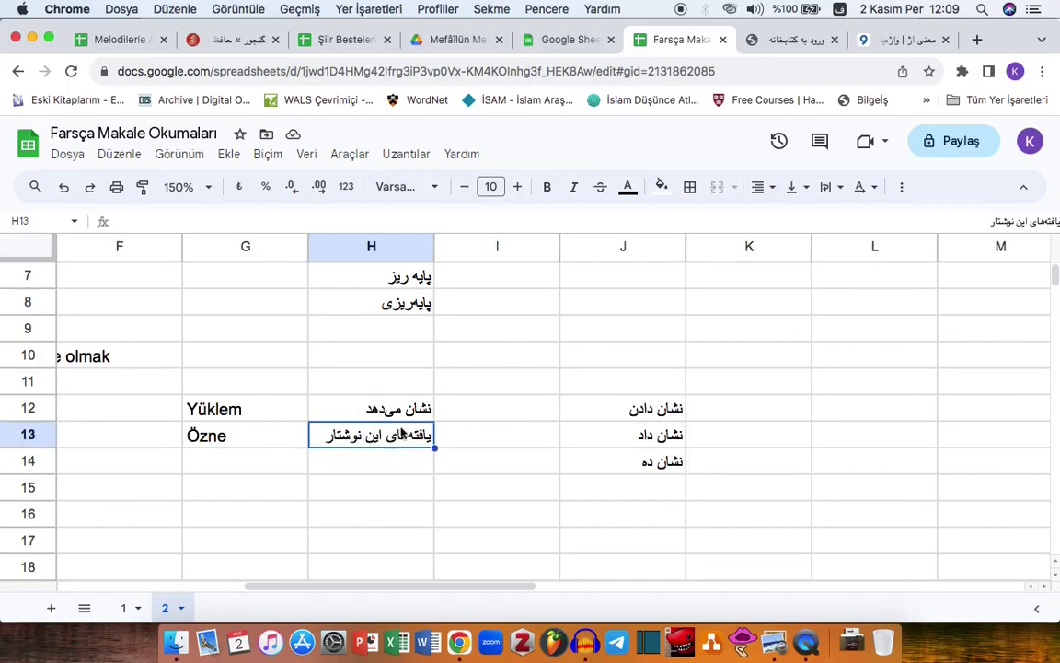
pyautogui.doubleClick(409, 436)
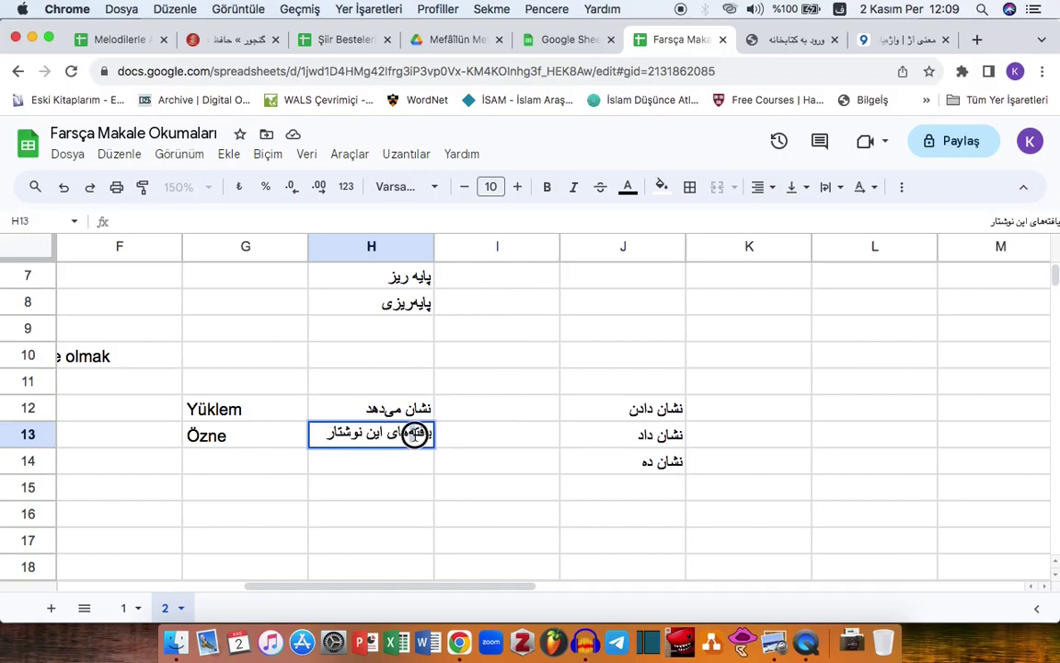
pyautogui.click(402, 432)
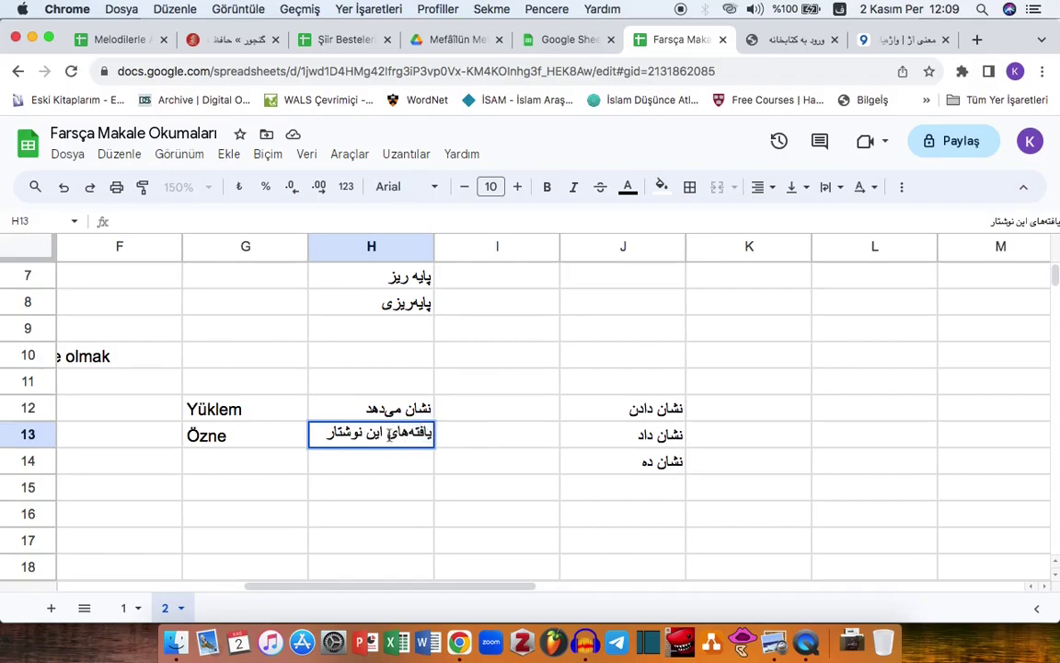
pyautogui.click(377, 403)
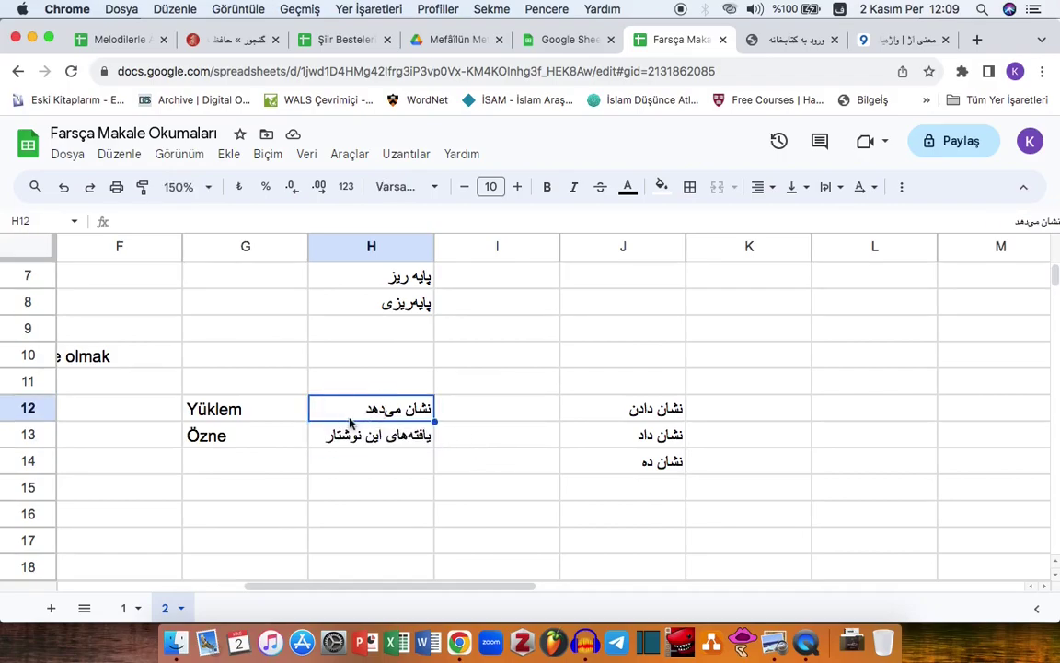
# Enter the label "Nesne" in G14 and mark the object clause's start before متین and end after بسپارد in the PDF
pyautogui.click(243, 472)
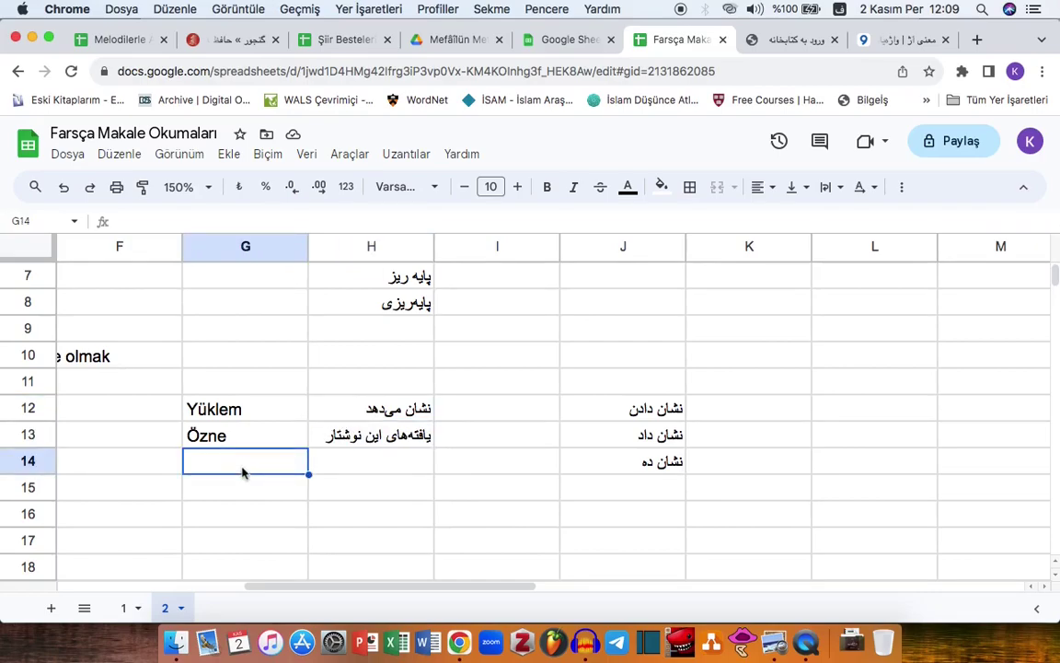
pyautogui.write('Nesne')
pyautogui.press('Return')
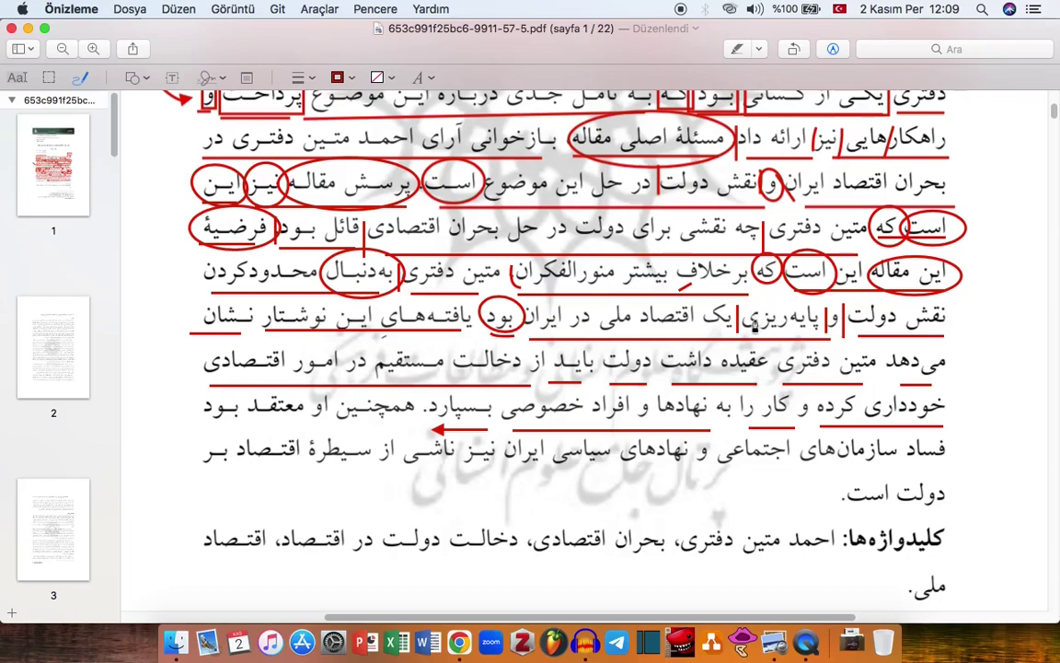
pyautogui.moveTo(876, 351)
pyautogui.mouseDown()
pyautogui.moveTo(852, 361)
pyautogui.moveTo(870, 377)
pyautogui.moveTo(878, 353)
pyautogui.mouseUp()
pyautogui.moveTo(381, 354)
pyautogui.mouseDown()
pyautogui.moveTo(373, 372)
pyautogui.moveTo(396, 386)
pyautogui.mouseUp()
# Return to the spreadsheet, enter متین ... بسپارد as the object in H14 and check the clause against the PDF
pyautogui.press('super+Tab')
pyautogui.press('Right')
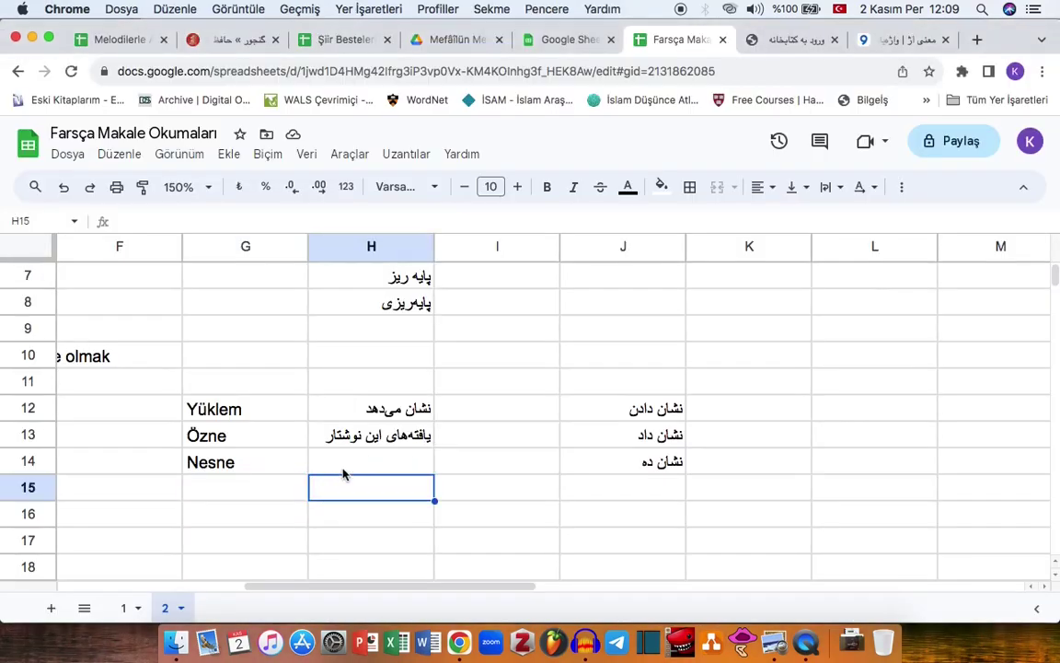
pyautogui.click(345, 465)
pyautogui.write('متین')
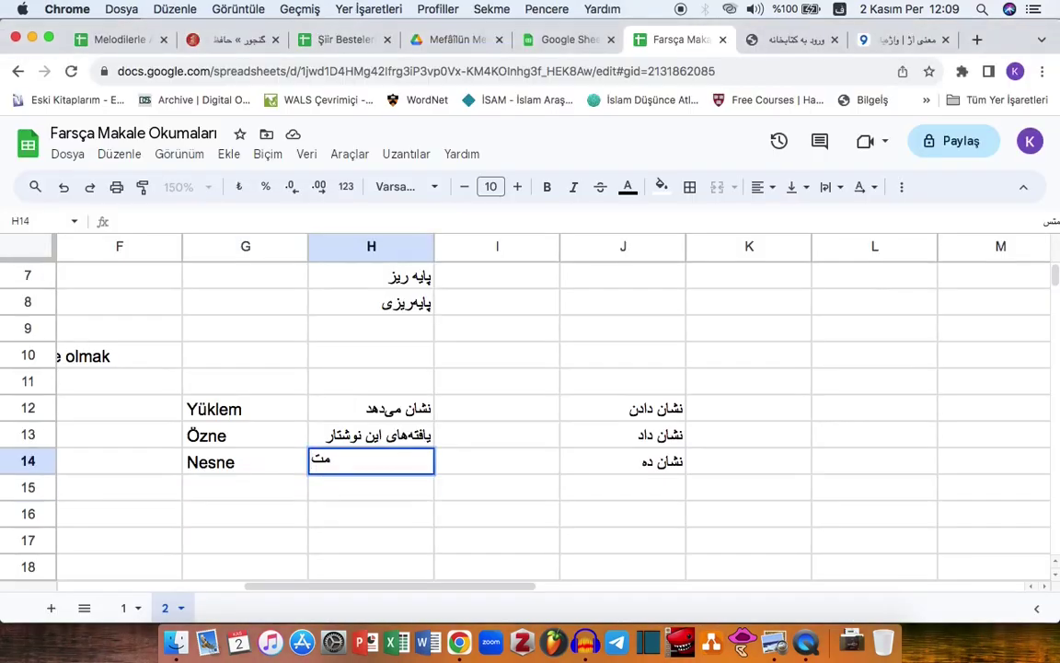
pyautogui.write(' ... بسپارد')
pyautogui.press('Return')
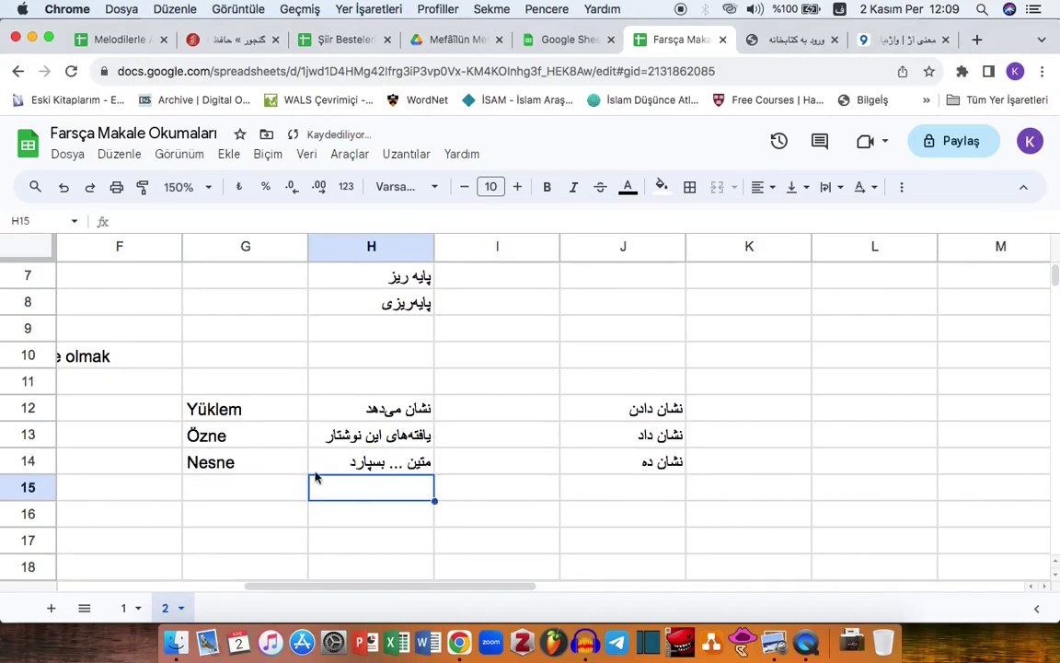
pyautogui.click(365, 469)
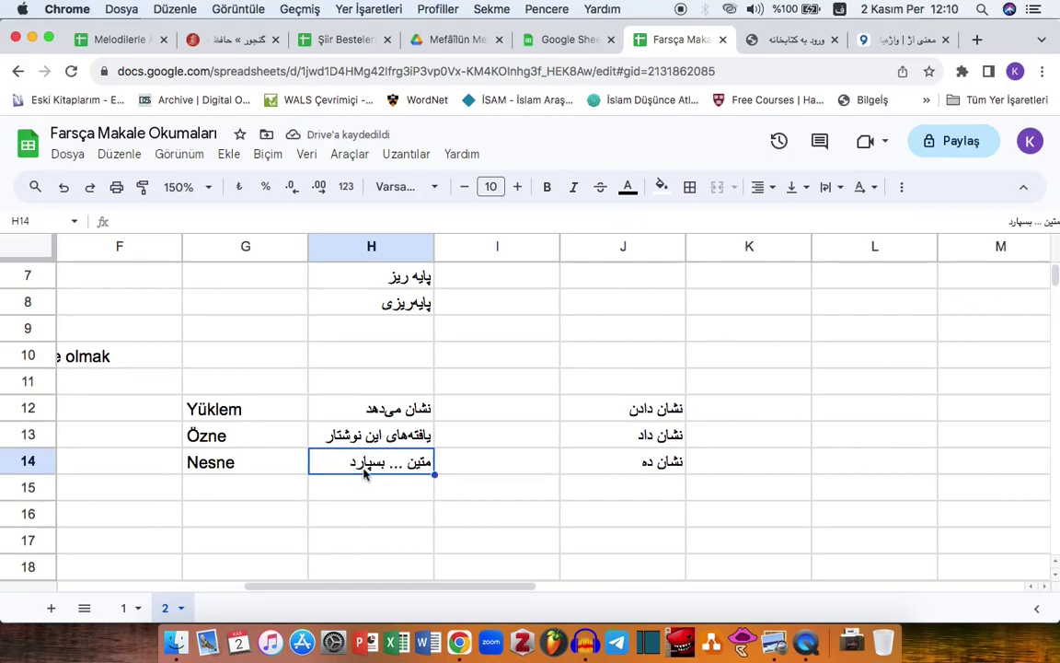
pyautogui.press('super+Tab')
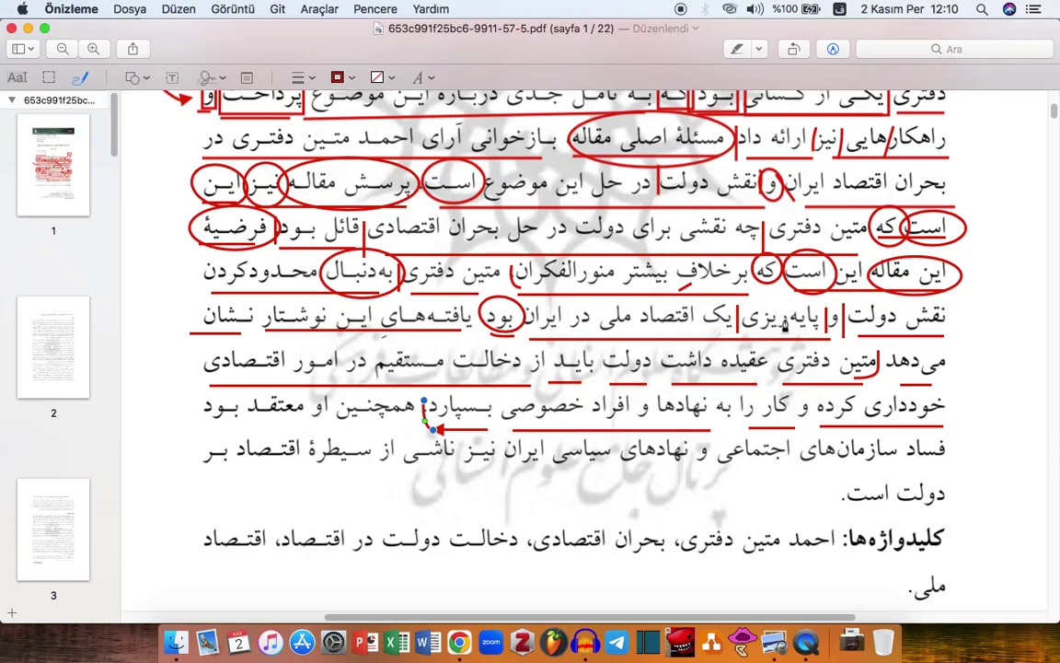
pyautogui.press('super+Tab')
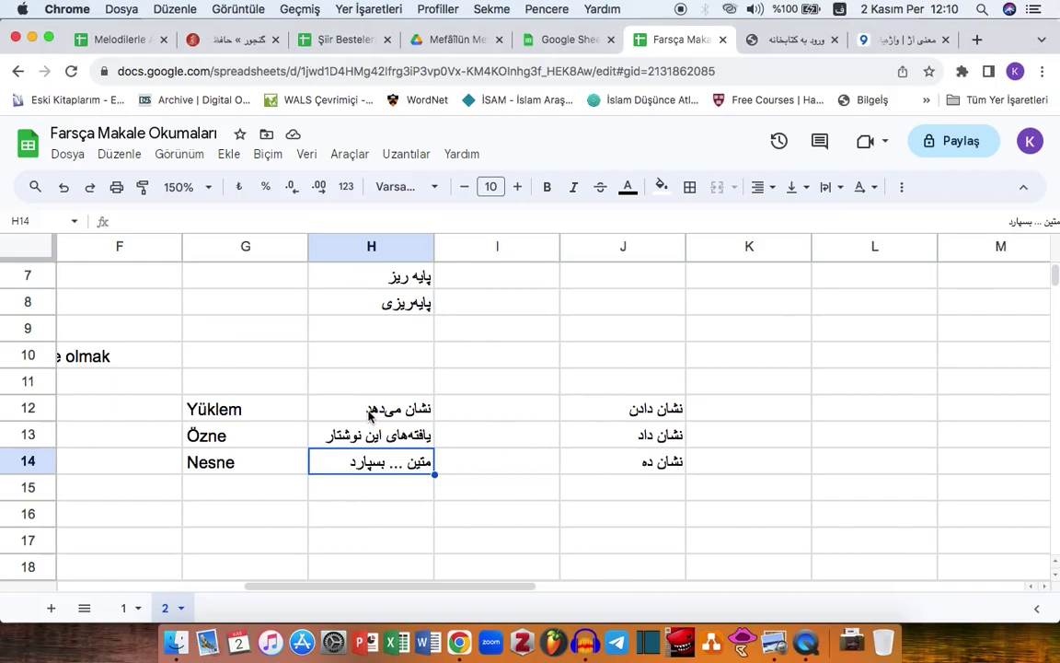
# Enter the example sentence فکر می‌کنم که فارسی آسان است in K10
pyautogui.click(799, 355)
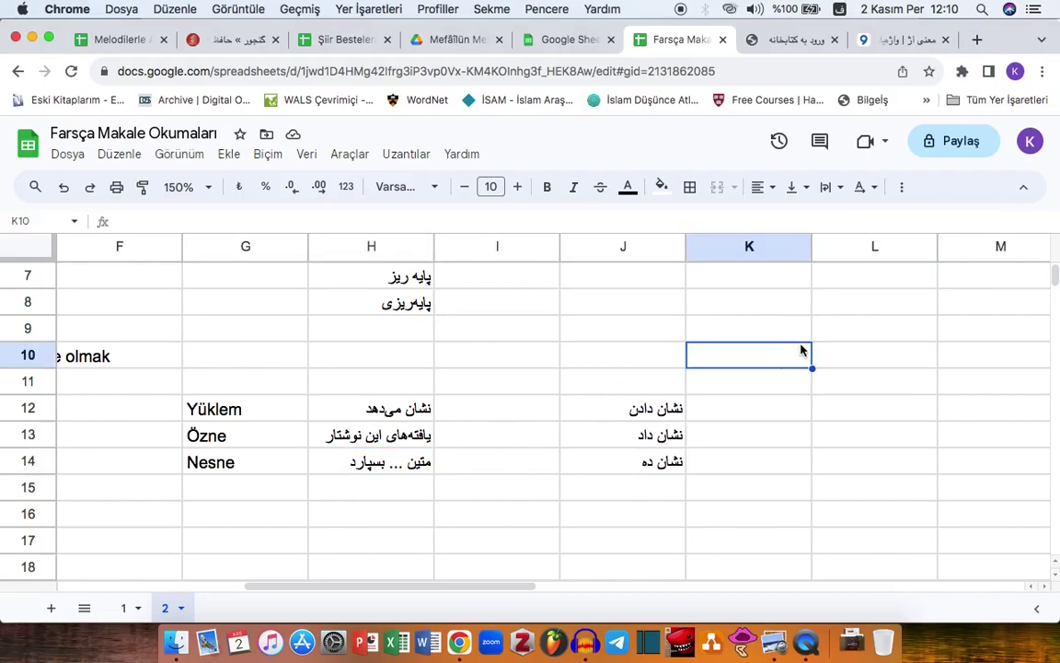
pyautogui.write('فکر می\u200cکنم که فارسی آسان است')
pyautogui.press('Return')
# Color the main clause فکر می‌کنم in K10 dark red
pyautogui.doubleClick(774, 356)
pyautogui.moveTo(753, 355); pyautogui.dragTo(832, 354)
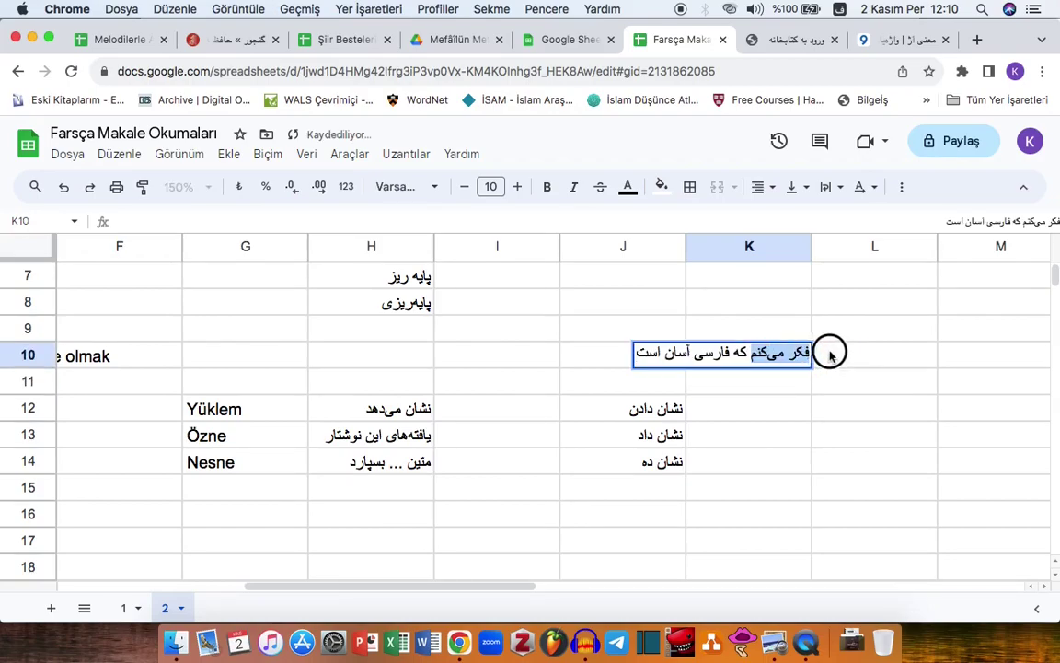
pyautogui.click(627, 187)
pyautogui.click(655, 346)
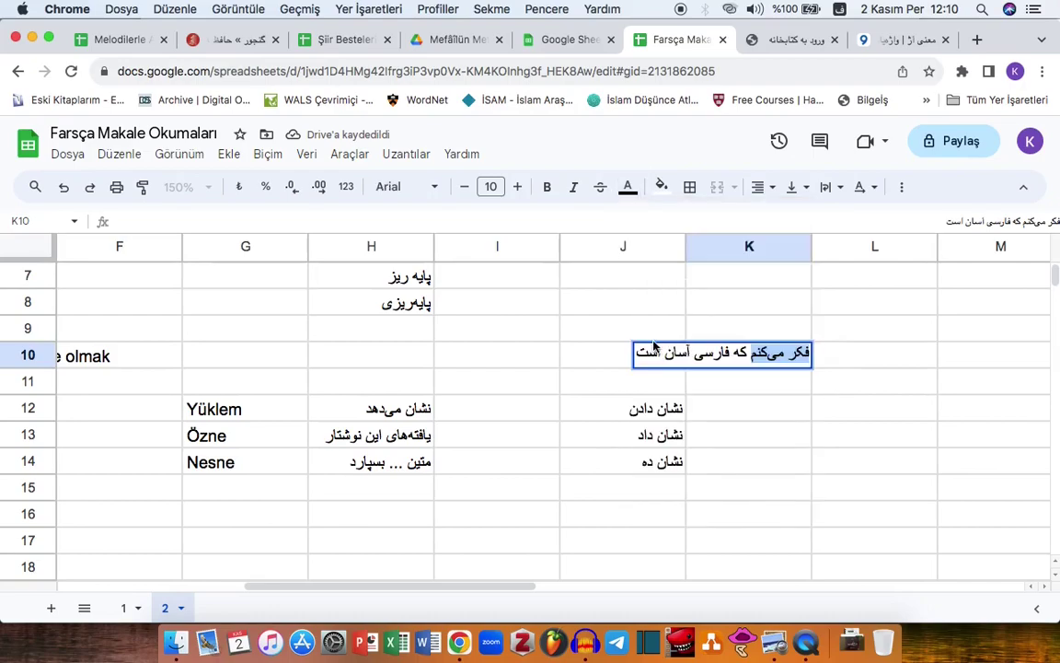
pyautogui.click(628, 187)
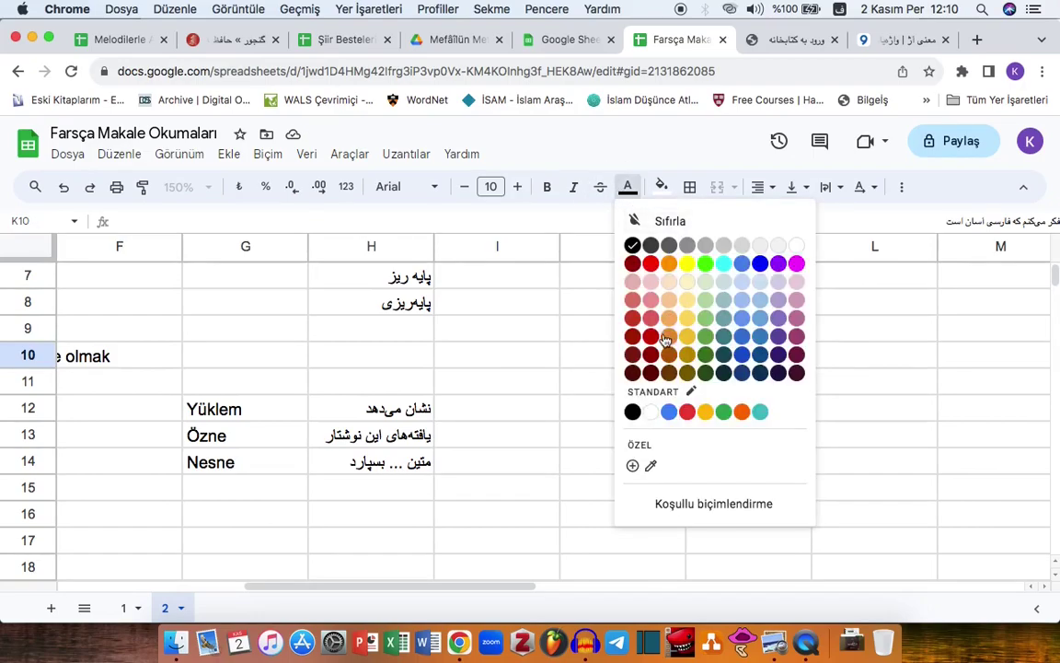
pyautogui.click(652, 341)
# Color the subordinate clause فارسی آسان است in K10 blue and the conjunction که magenta
pyautogui.moveTo(760, 360); pyautogui.dragTo(635, 355)
pyautogui.click(628, 186)
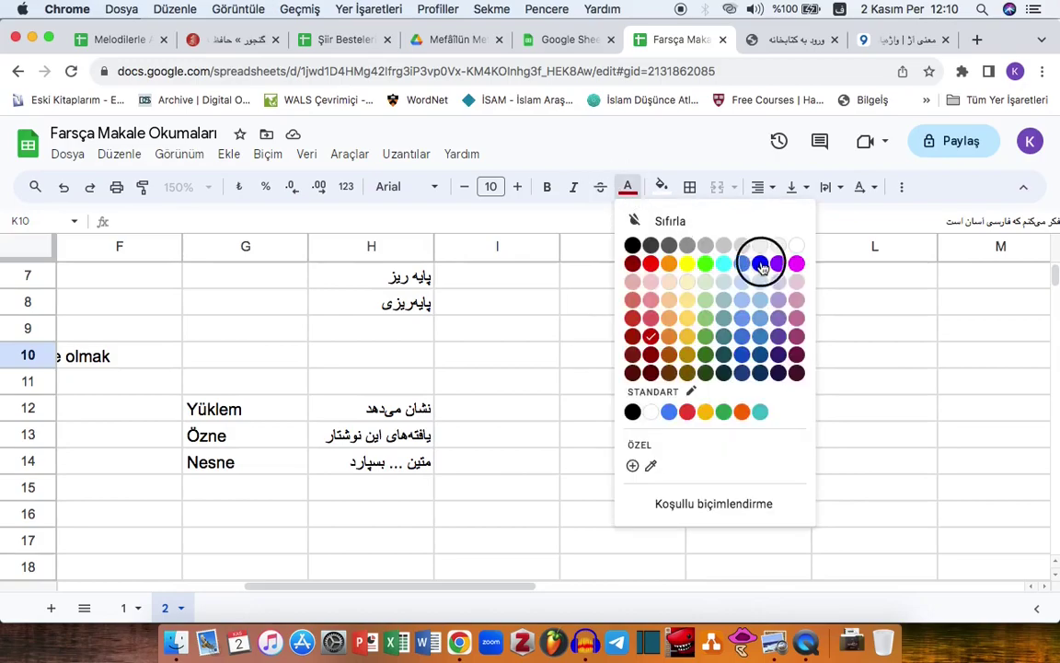
pyautogui.click(761, 262)
pyautogui.doubleClick(741, 351)
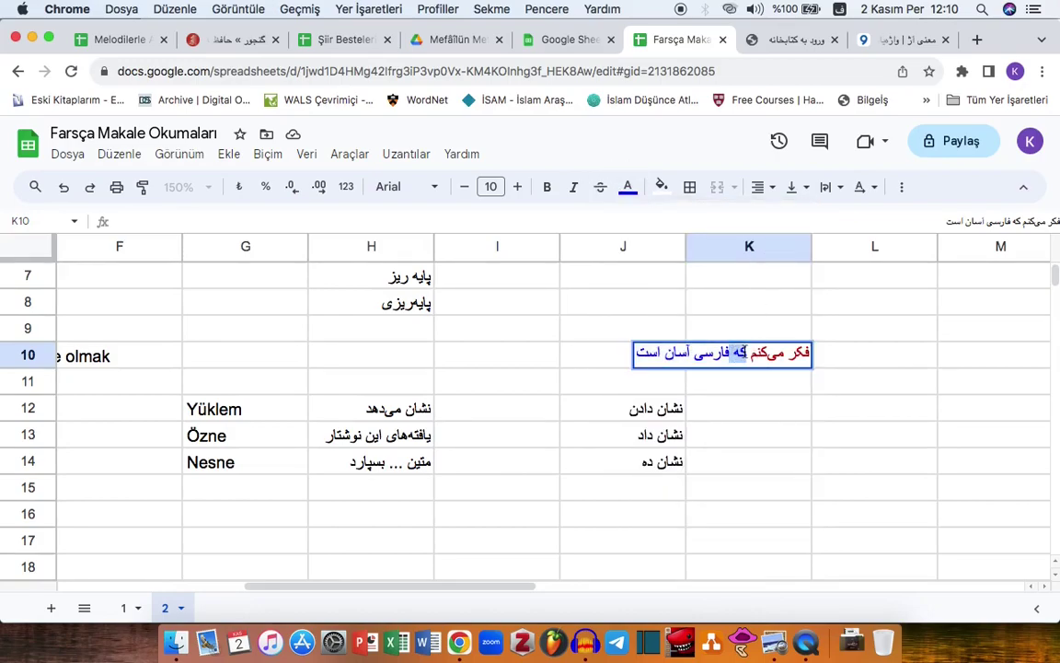
pyautogui.click(628, 187)
pyautogui.click(790, 266)
pyautogui.click(722, 374)
# Examine how که links the main clause and the subordinate clause of the sentence in K10
pyautogui.doubleClick(732, 353)
pyautogui.moveTo(732, 353); pyautogui.dragTo(634, 356)
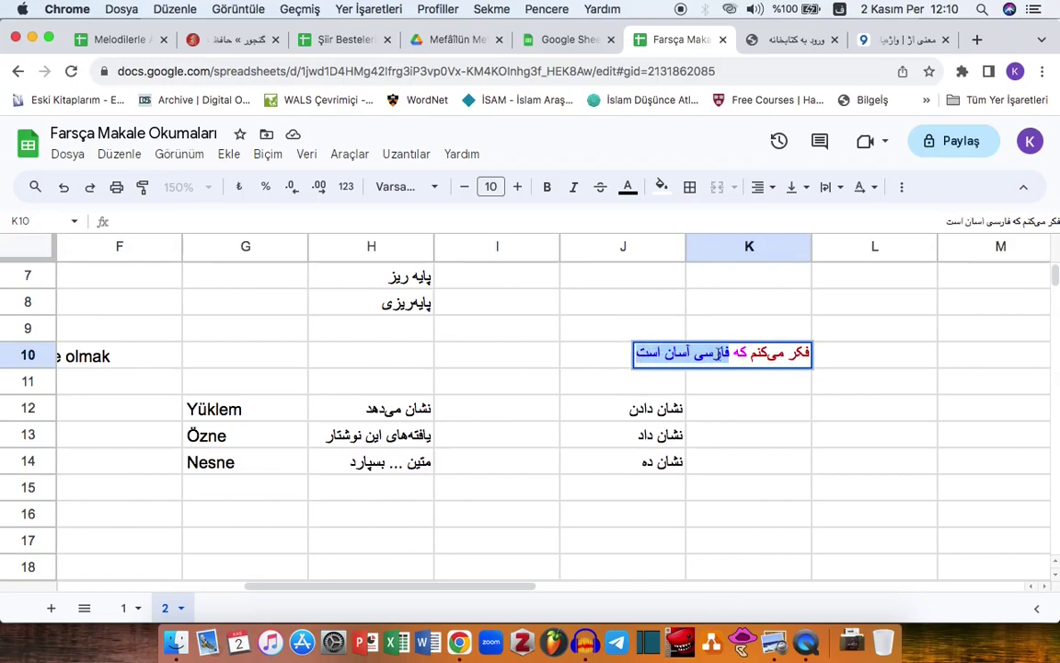
pyautogui.click(727, 356)
pyautogui.moveTo(638, 355); pyautogui.dragTo(822, 355)
pyautogui.click(752, 361)
pyautogui.click(750, 357)
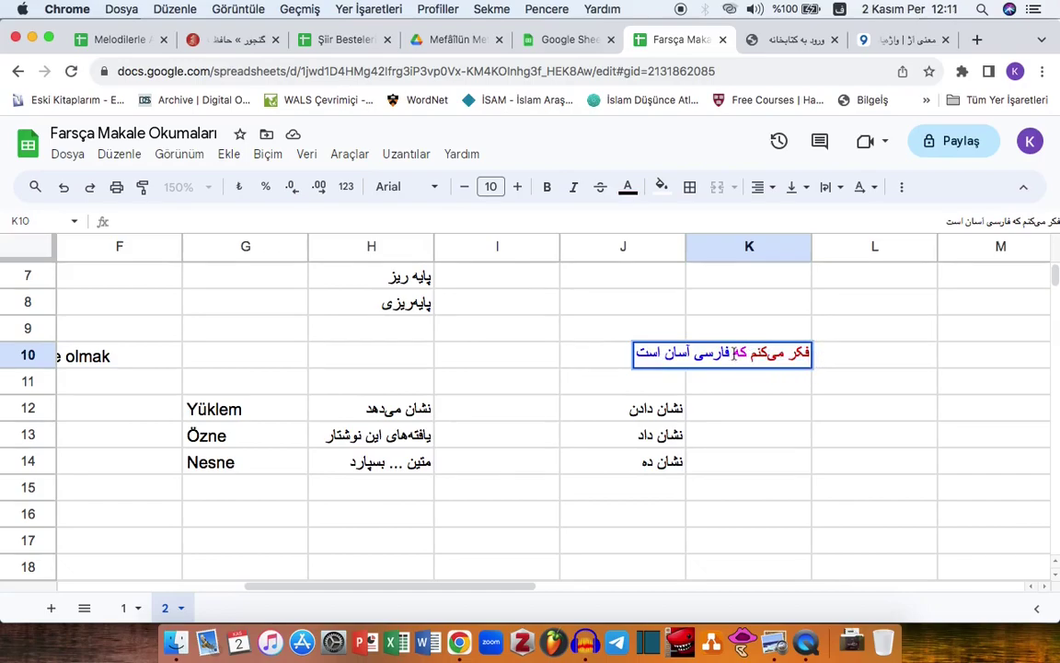
pyautogui.moveTo(734, 353); pyautogui.dragTo(649, 351)
pyautogui.moveTo(753, 356); pyautogui.dragTo(822, 355)
pyautogui.click(758, 356)
pyautogui.click(737, 354)
pyautogui.doubleClick(737, 354)
# Enter a second example sentence in K8 with a first name as subject followed by گفت من نمی‌آیم
pyautogui.click(757, 302)
pyautogui.write('علی گفت ن')
pyautogui.write('ن نمب')
pyautogui.press('BackSpace')
pyautogui.write('ی\u200cآی')
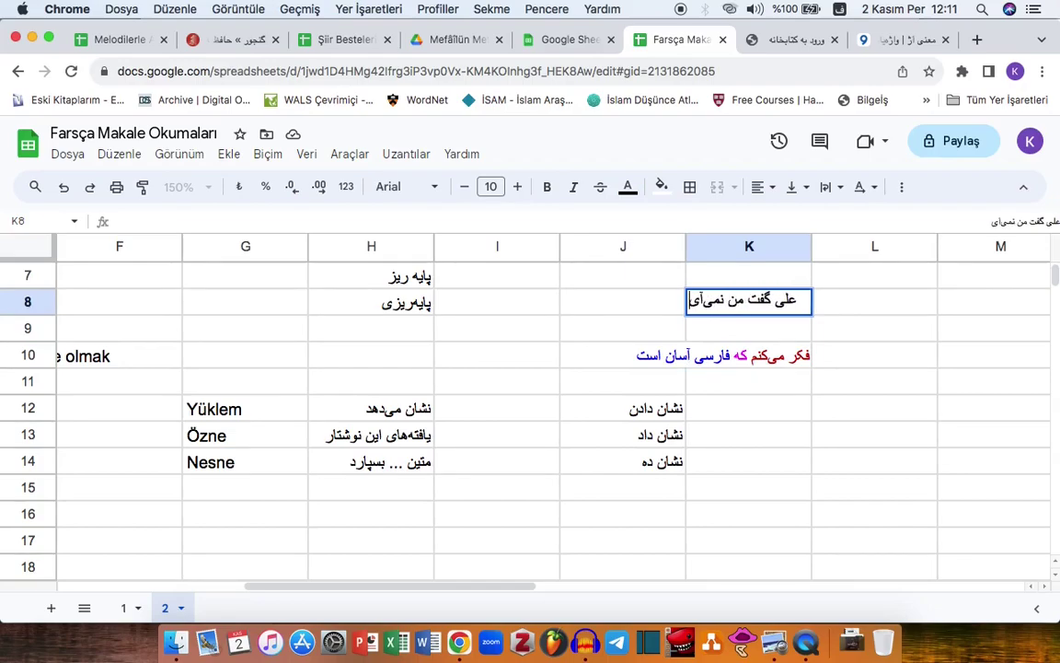
pyautogui.write('م')
pyautogui.press('Return')
# Color the verb گفت in K8 dark red and the subject name purple
pyautogui.doubleClick(795, 296)
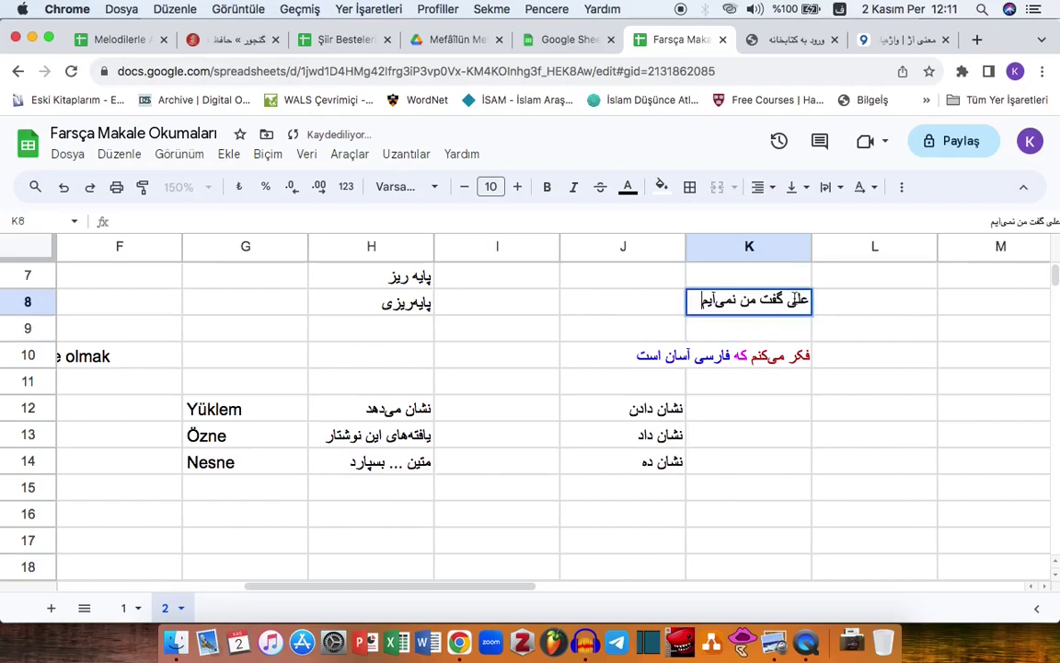
pyautogui.doubleClick(793, 300)
pyautogui.click(627, 187)
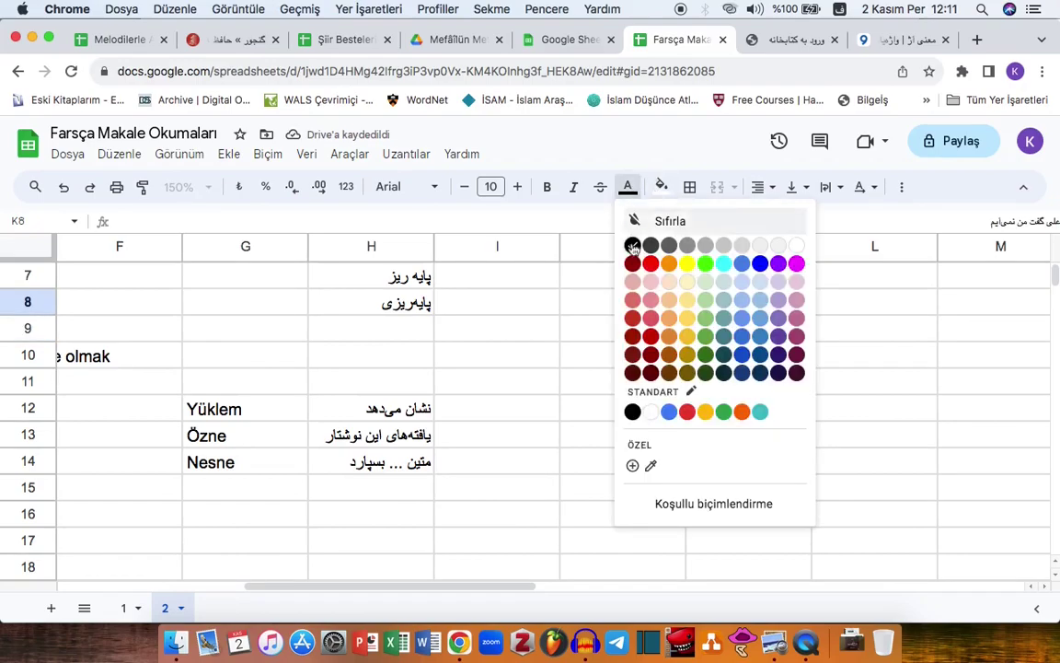
pyautogui.click(652, 339)
pyautogui.doubleClick(793, 300)
pyautogui.click(622, 189)
pyautogui.click(776, 262)
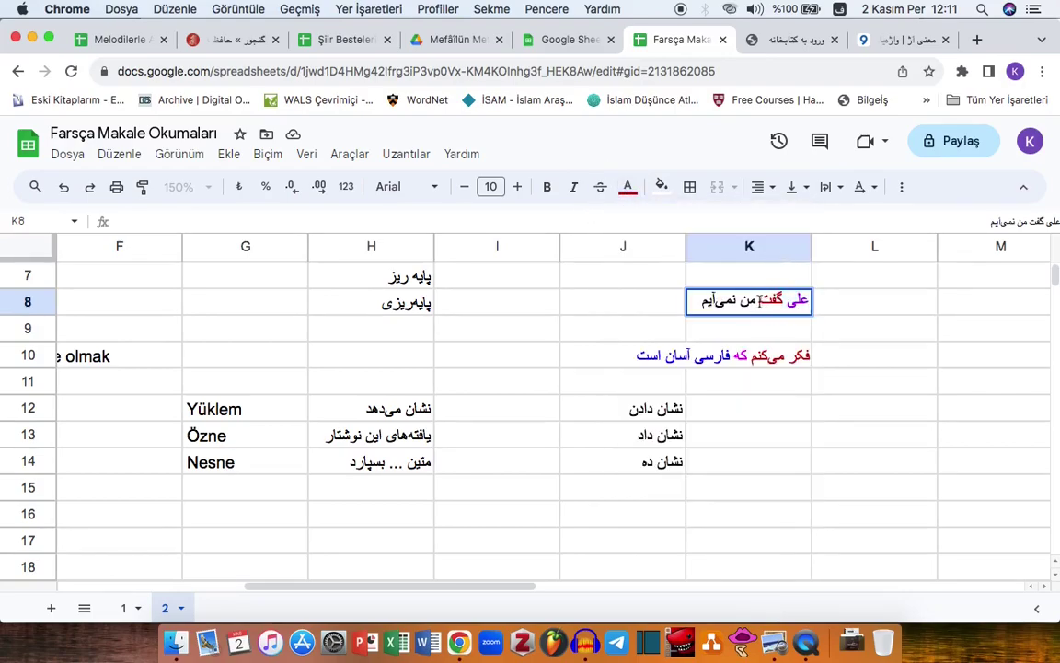
# Color the quoted clause من نمی‌آیم in K8 orange
pyautogui.moveTo(757, 302); pyautogui.dragTo(644, 301)
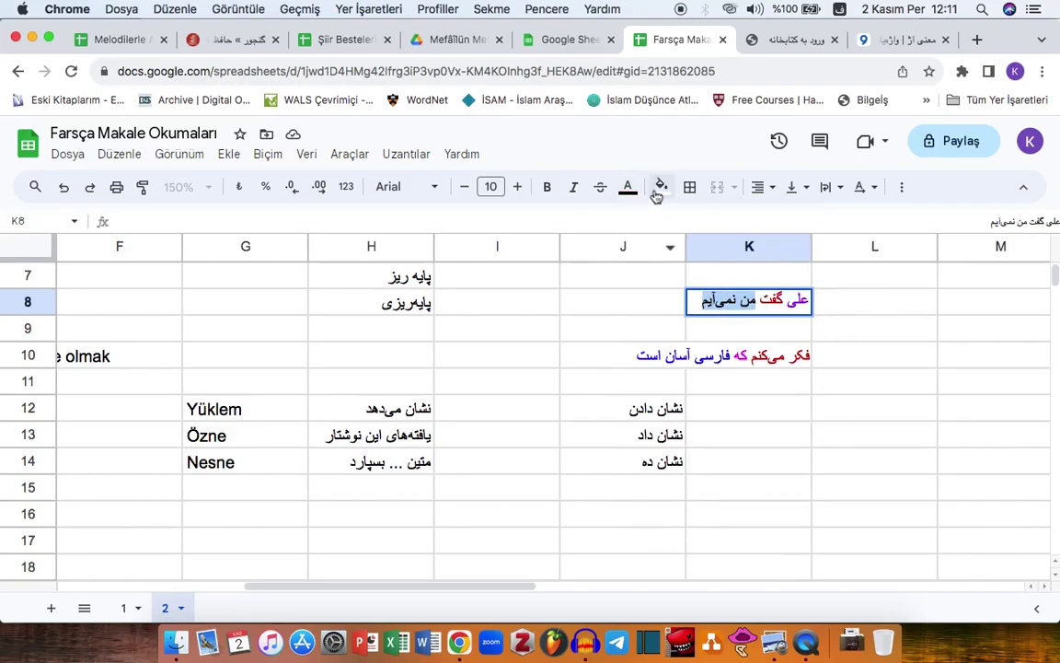
pyautogui.click(630, 186)
pyautogui.click(669, 345)
# Try inserting که between the verb گفت and the quoted clause من نمی‌آیم in K8, and remove it again
pyautogui.doubleClick(792, 301)
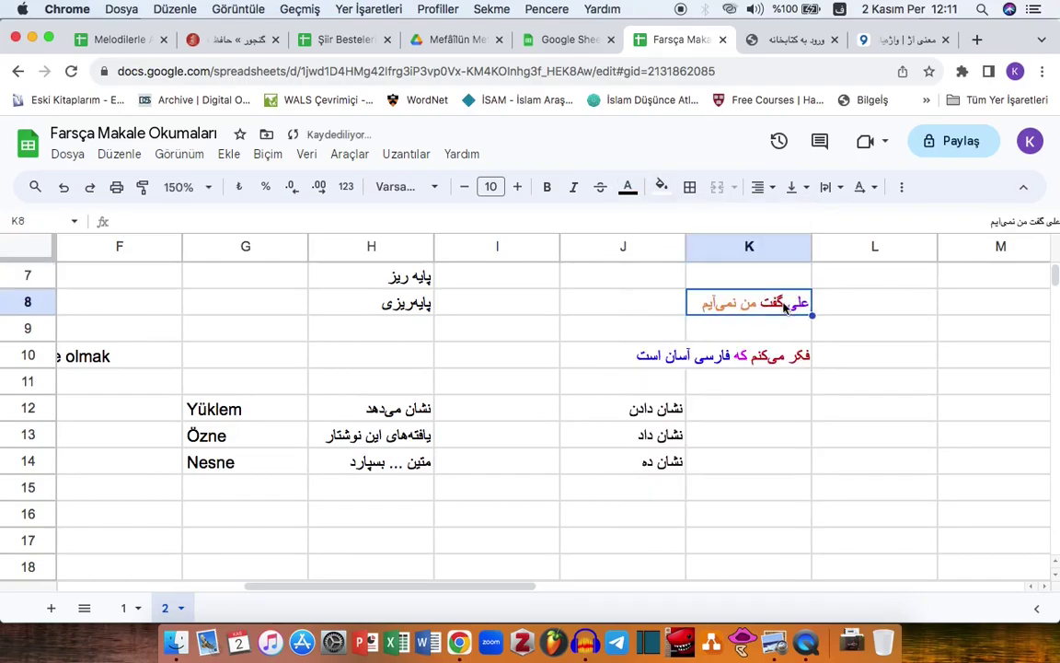
pyautogui.moveTo(715, 301); pyautogui.dragTo(762, 296)
pyautogui.doubleClick(809, 300)
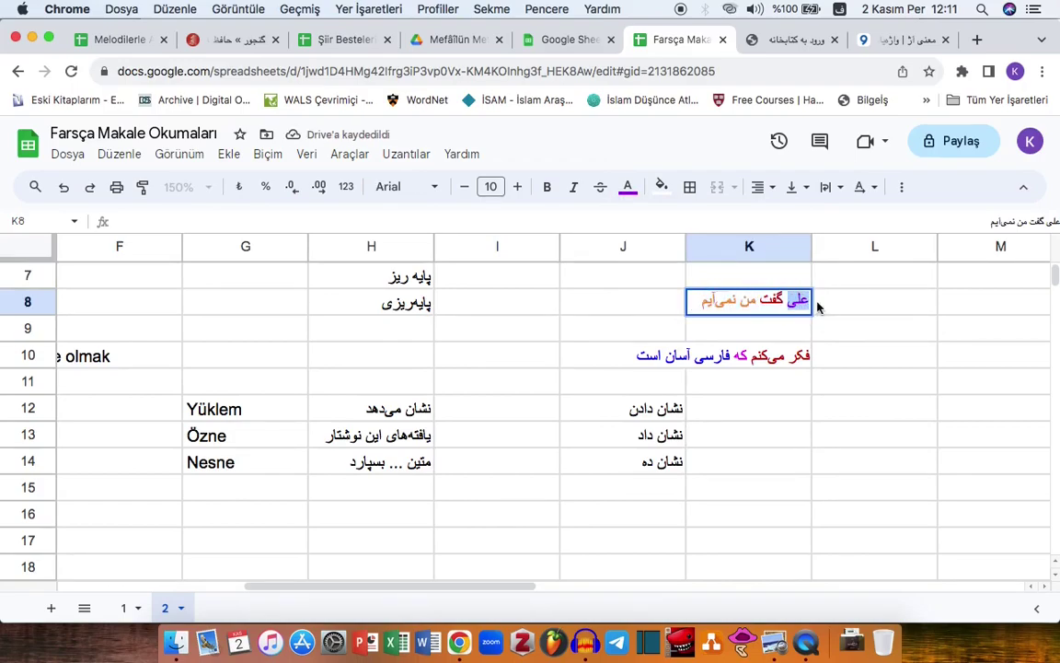
pyautogui.moveTo(784, 301); pyautogui.dragTo(693, 299)
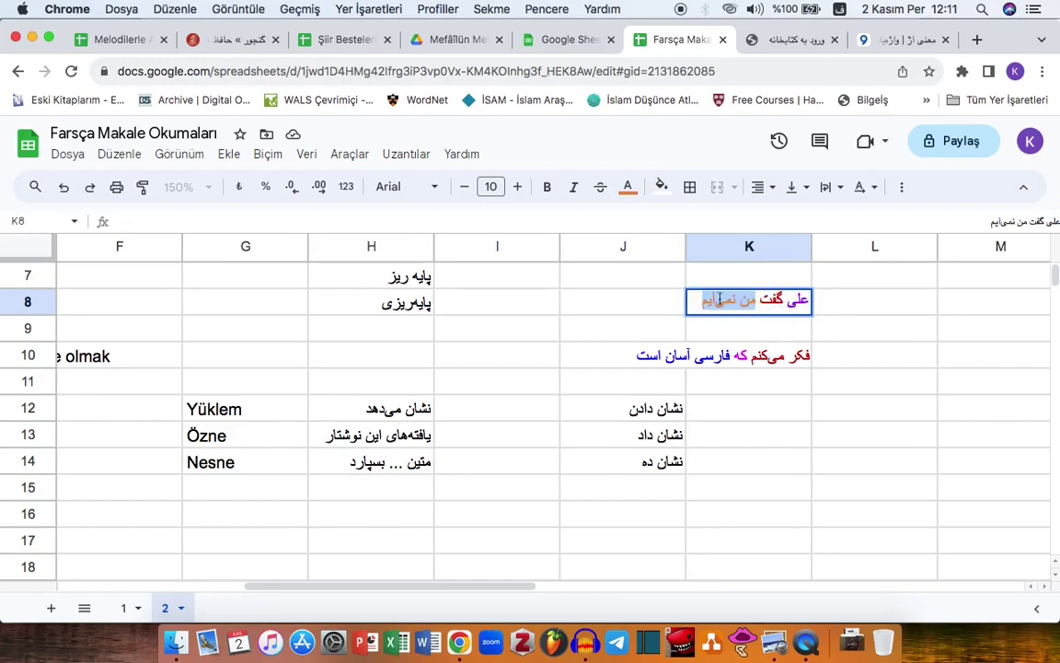
pyautogui.click(758, 302)
pyautogui.write('که')
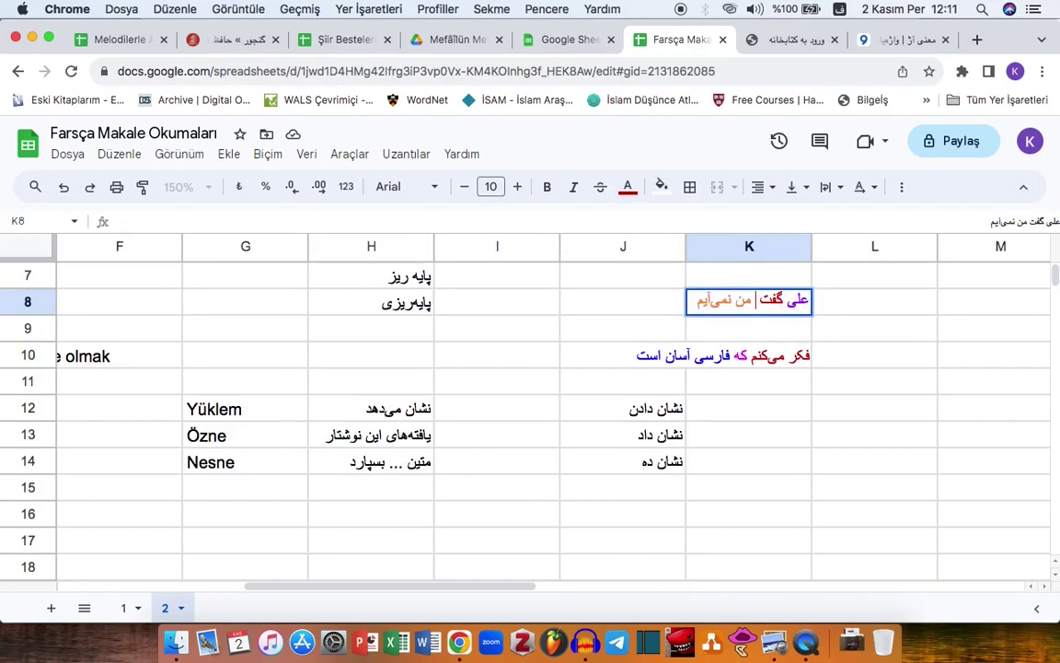
pyautogui.doubleClick(752, 302)
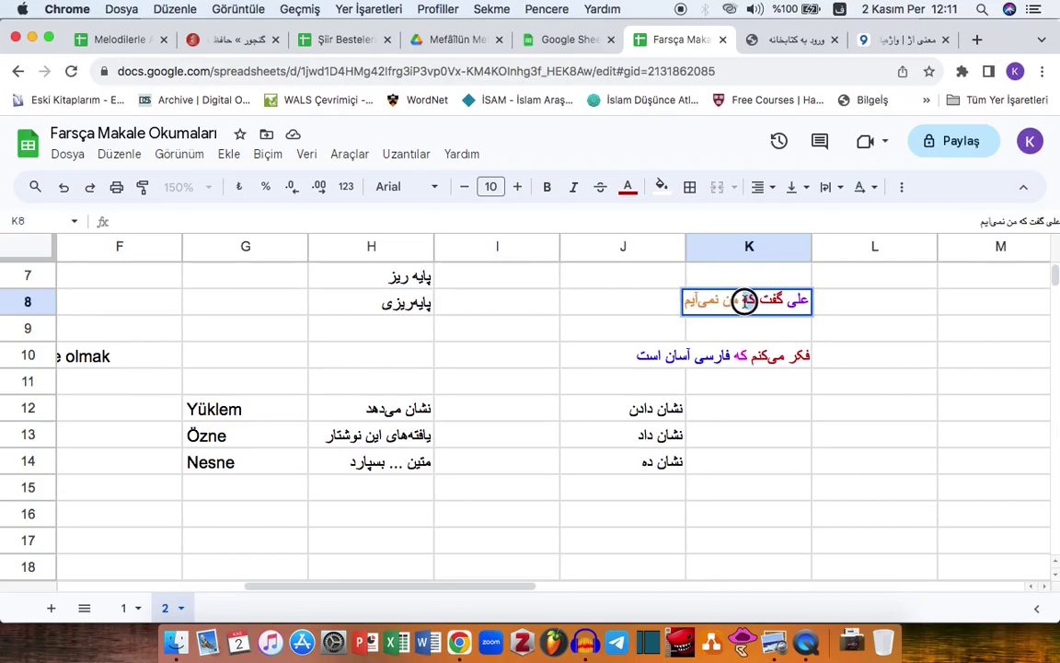
pyautogui.doubleClick(781, 301)
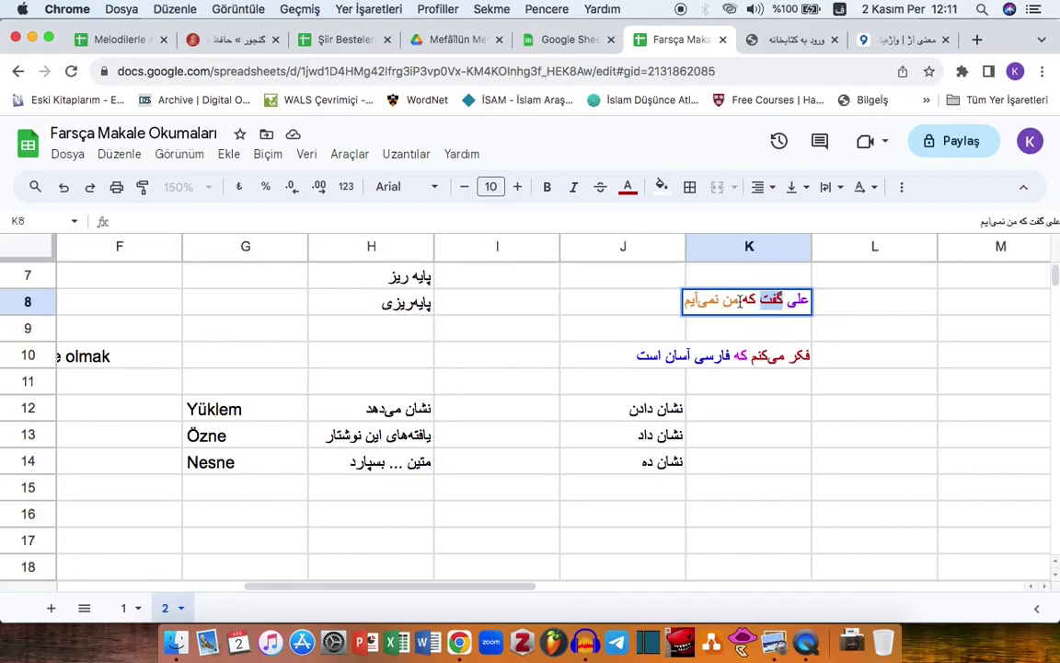
pyautogui.moveTo(739, 302); pyautogui.dragTo(639, 301)
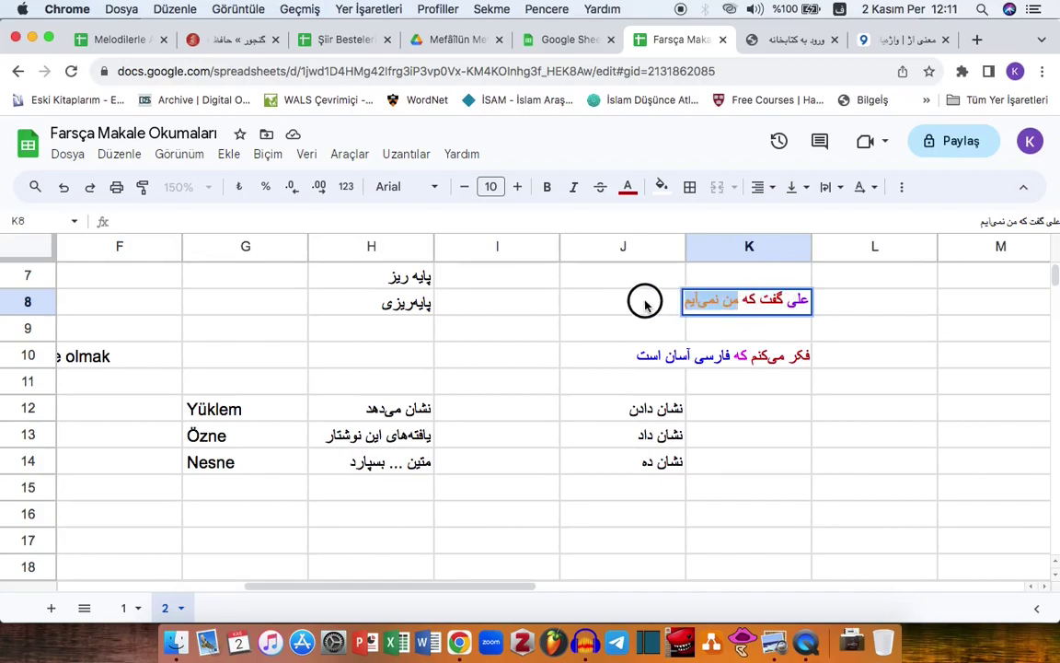
pyautogui.click(750, 301)
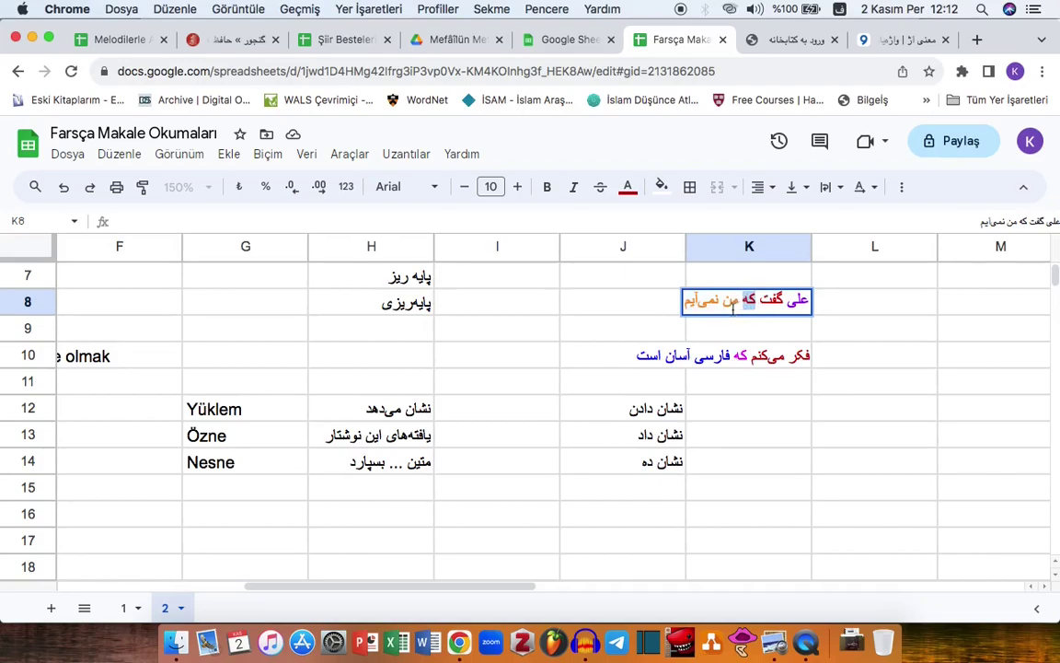
pyautogui.press('BackSpace')
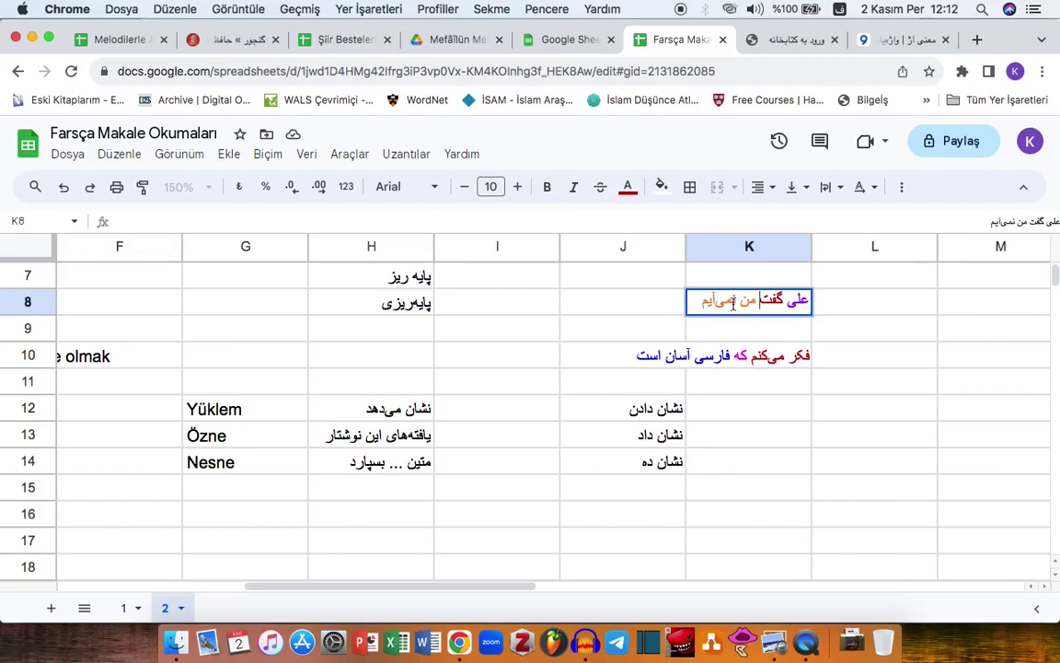
pyautogui.click(393, 409)
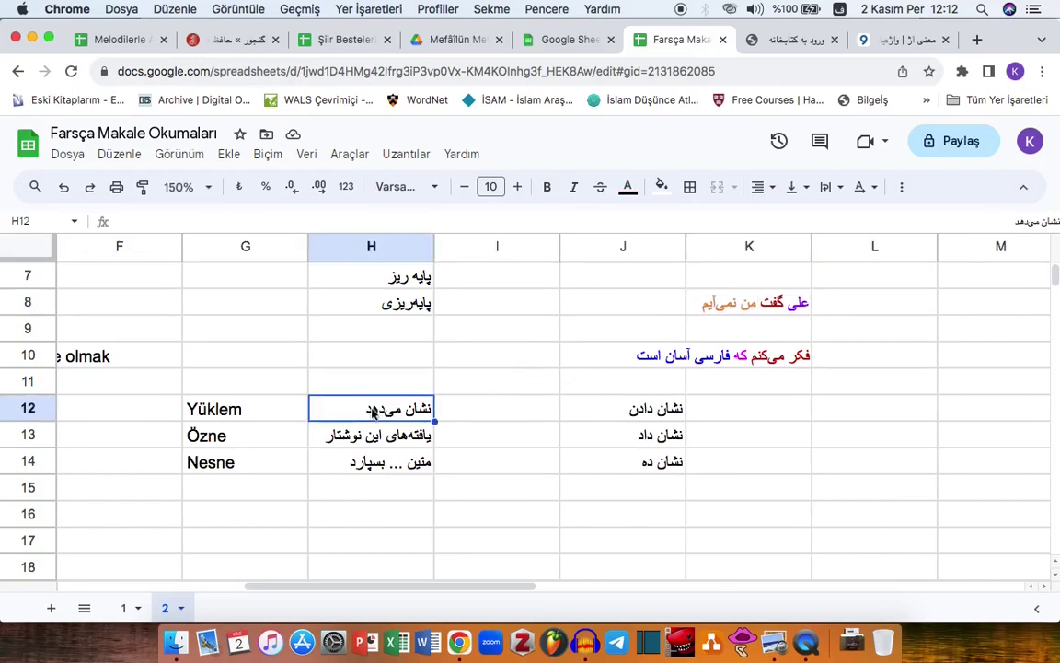
# Review the marked sentence in the PDF against its predicate, subject and object entries in G12:H14
pyautogui.press('super+Tab')
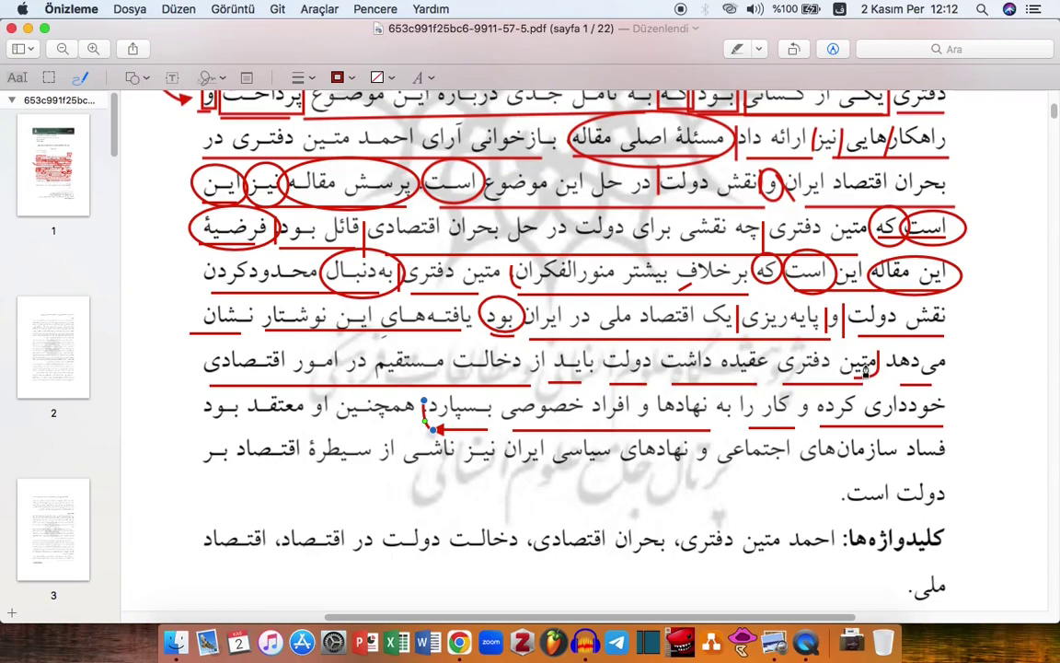
pyautogui.click(770, 327)
pyautogui.press('super+Tab')
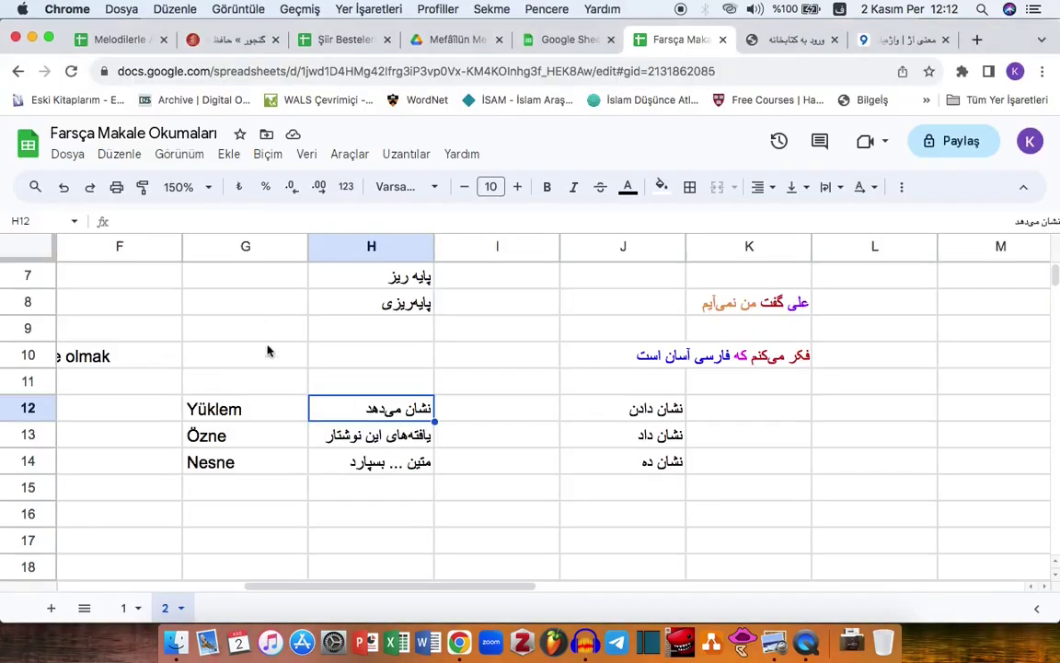
pyautogui.click(252, 435)
pyautogui.click(253, 462)
pyautogui.click(261, 411)
pyautogui.click(341, 417)
pyautogui.click(277, 438)
pyautogui.click(331, 435)
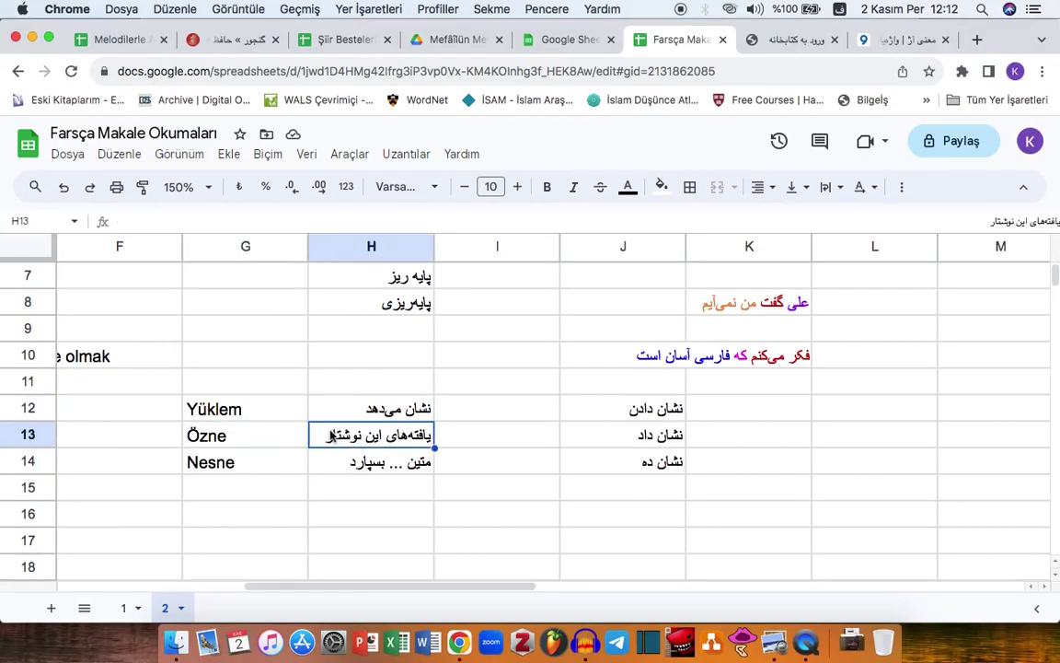
pyautogui.click(248, 463)
pyautogui.click(380, 462)
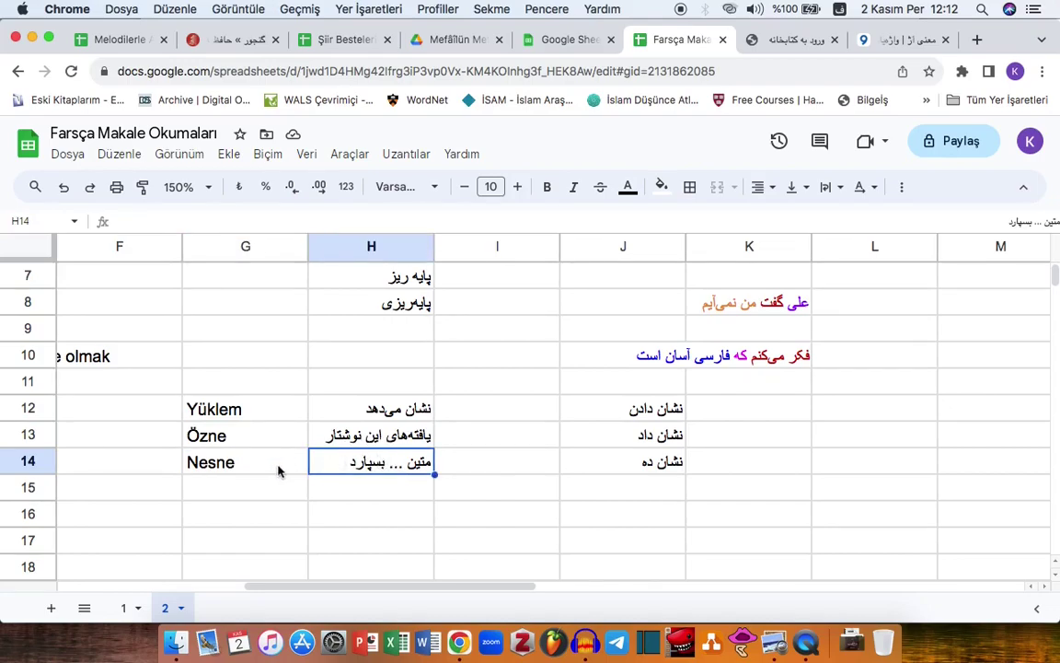
pyautogui.press('Down')
pyautogui.press('Down')
pyautogui.press('Down')
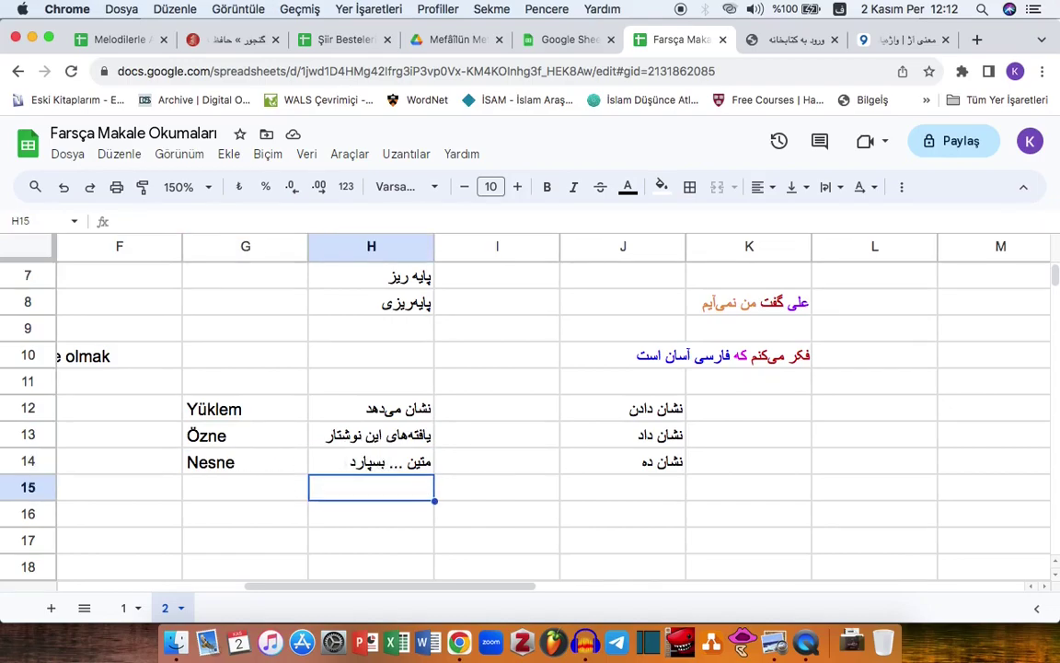
pyautogui.click(227, 505)
pyautogui.press('Down')
pyautogui.press('Down')
pyautogui.press('Down')
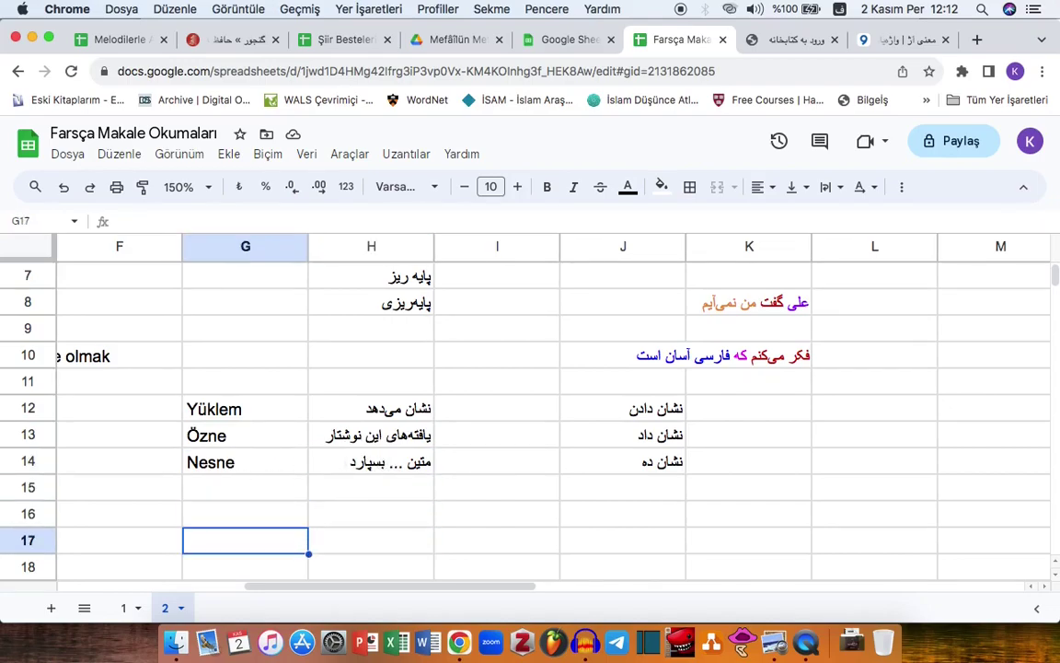
pyautogui.click(233, 492)
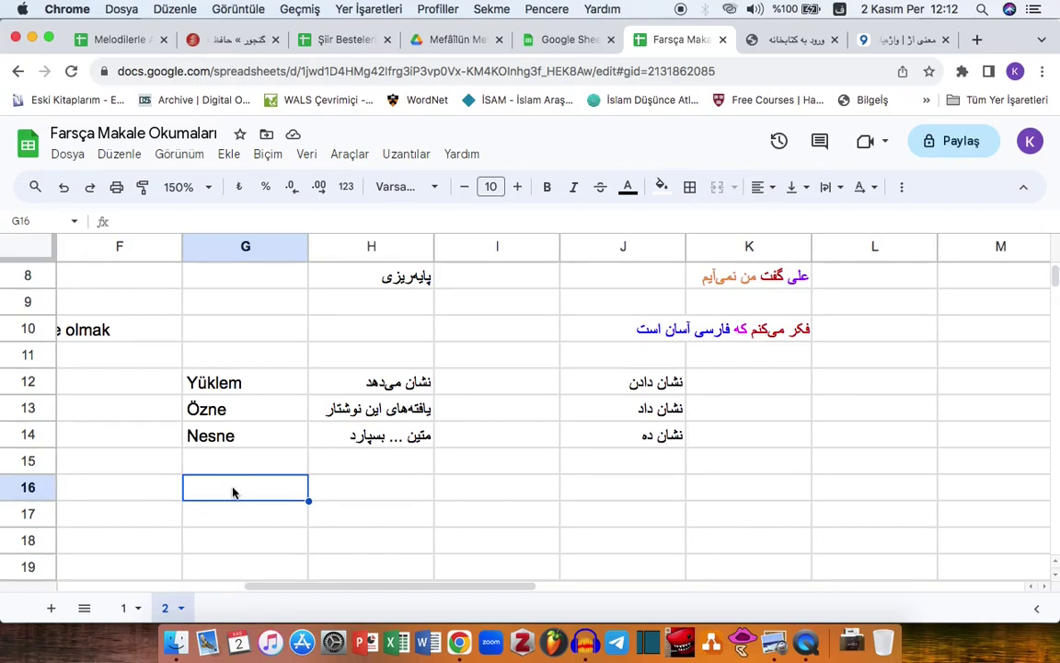
# Check the inner sentence in the PDF and record its predicate with Yüklem in G16 and عقیده داشت in H16
pyautogui.press('super+Tab')
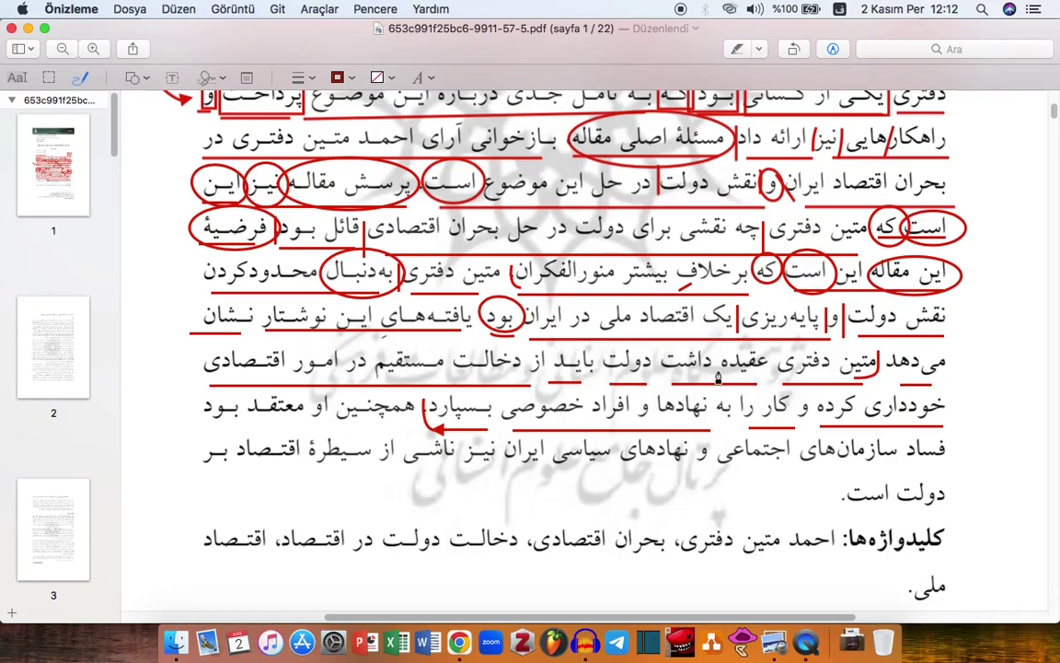
pyautogui.press('super+Tab')
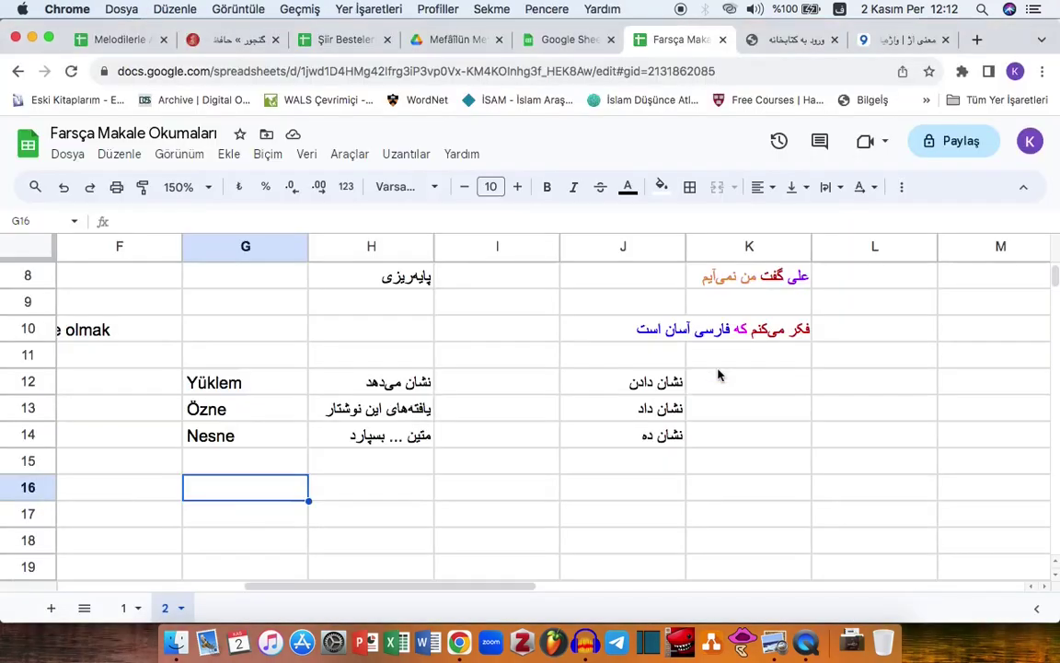
pyautogui.click(262, 437)
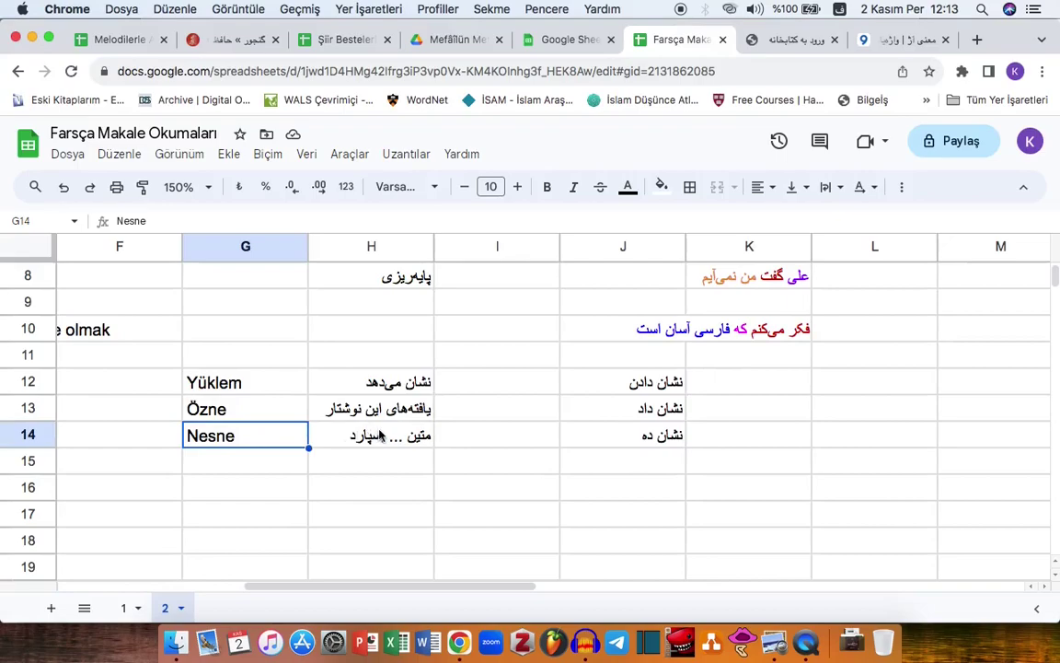
pyautogui.click(378, 438)
pyautogui.click(245, 497)
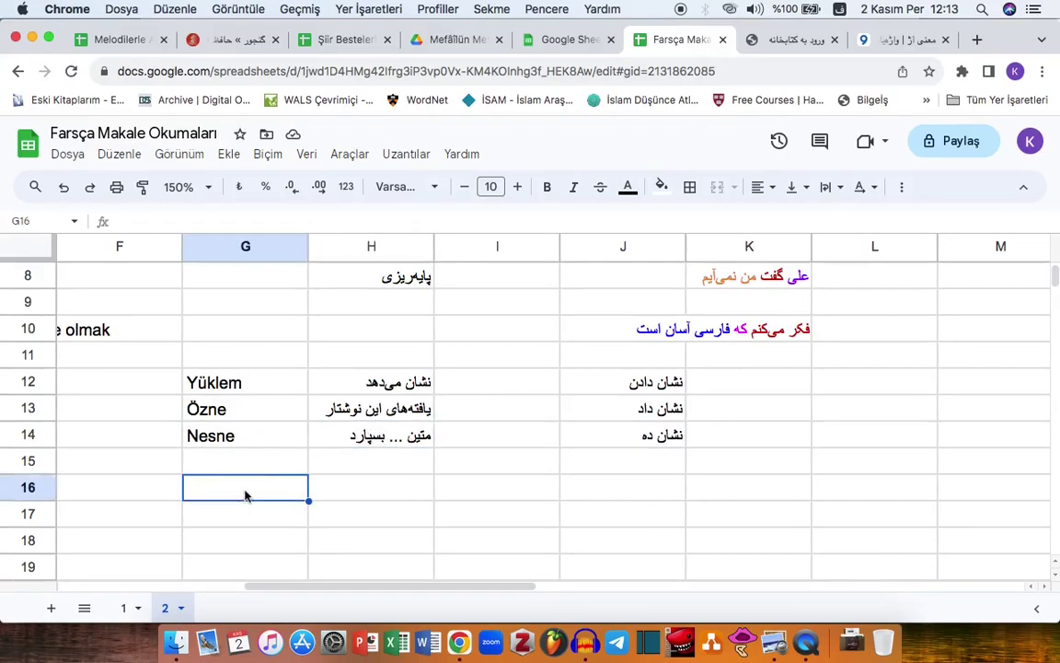
pyautogui.write('Y')
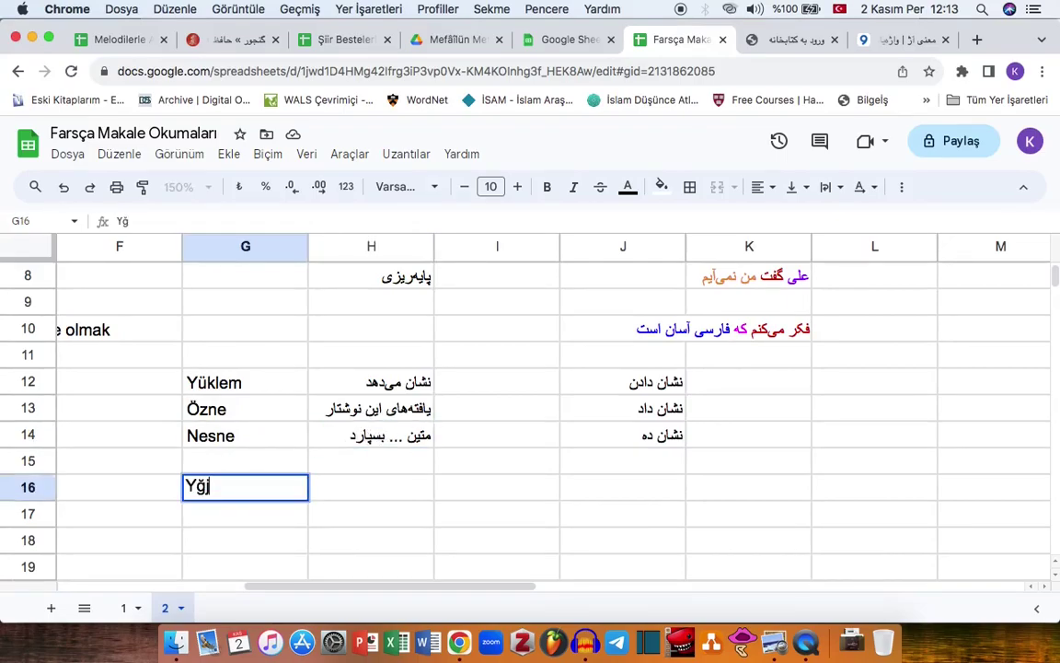
pyautogui.write('üklem')
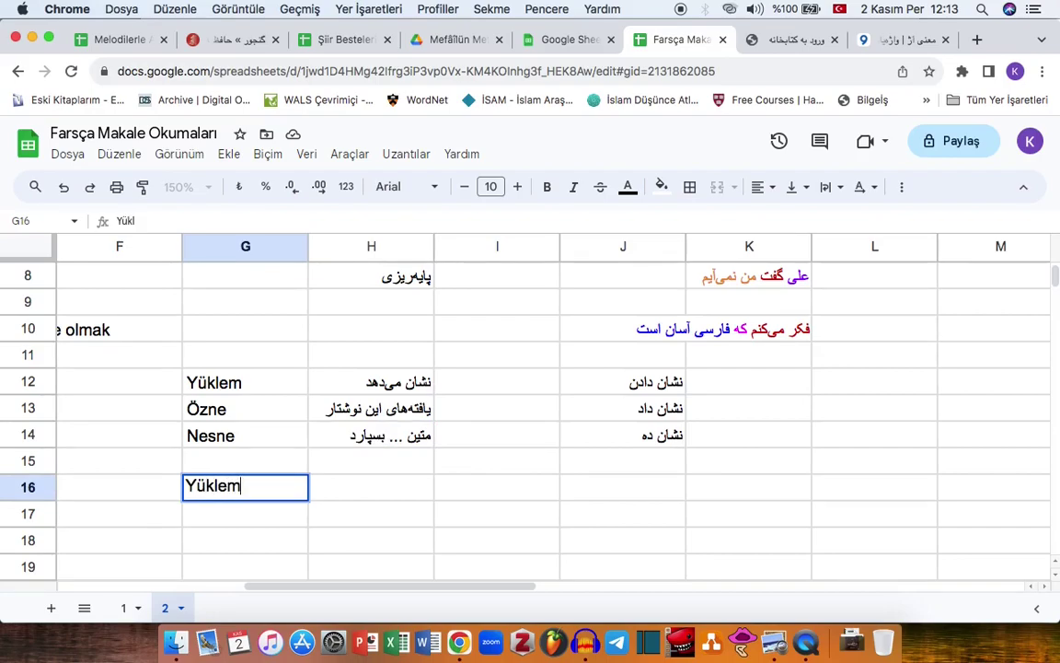
pyautogui.press('Tab')
pyautogui.write('عقیده داشت')
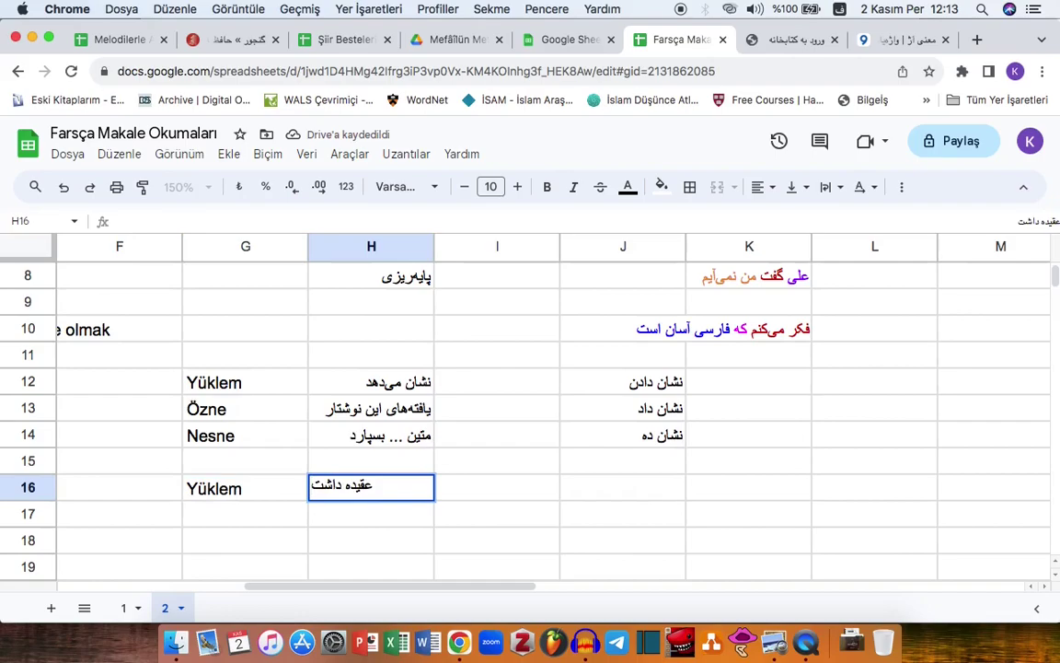
# Enter the infinitive عقیده داشتن in J16, on the same row as the predicate
pyautogui.click(623, 487)
pyautogui.write('عق')
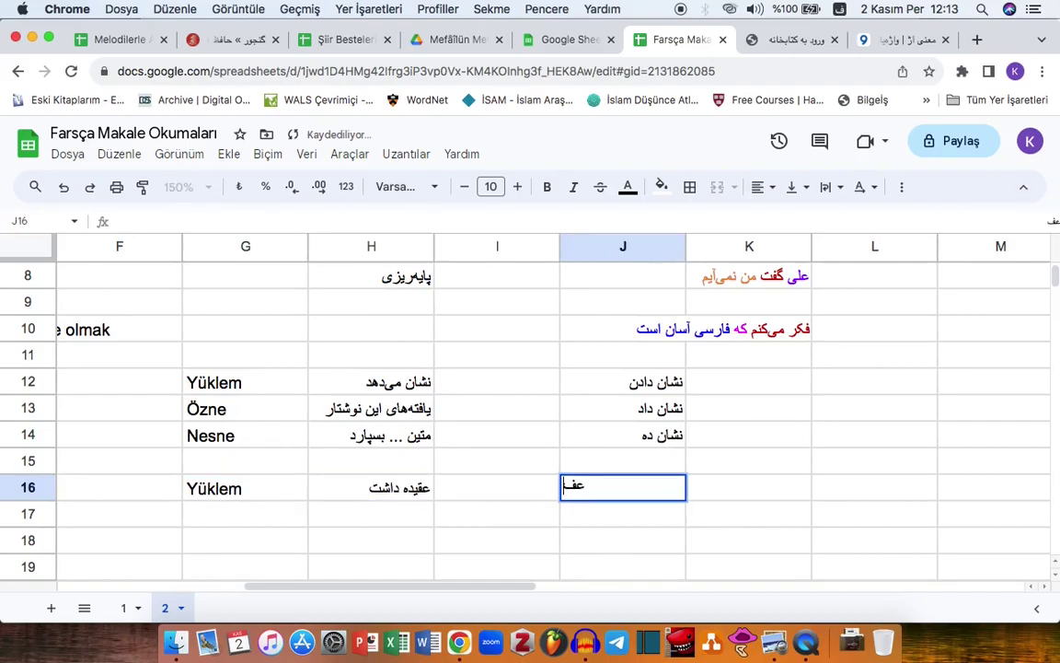
pyautogui.write('یده د')
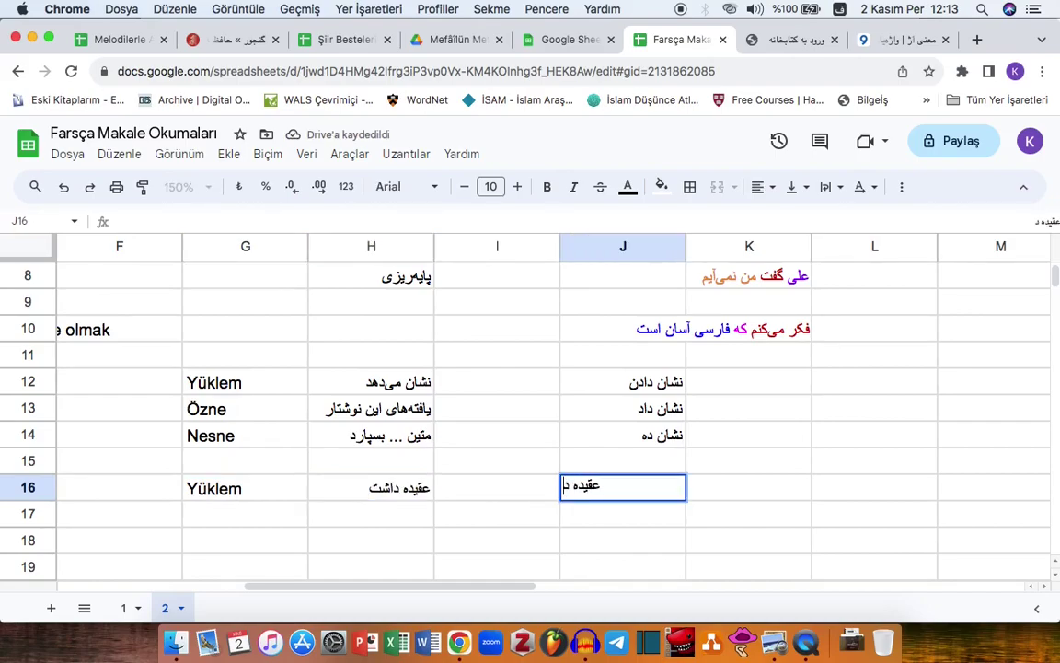
pyautogui.write('اشتن')
pyautogui.press('Tab')
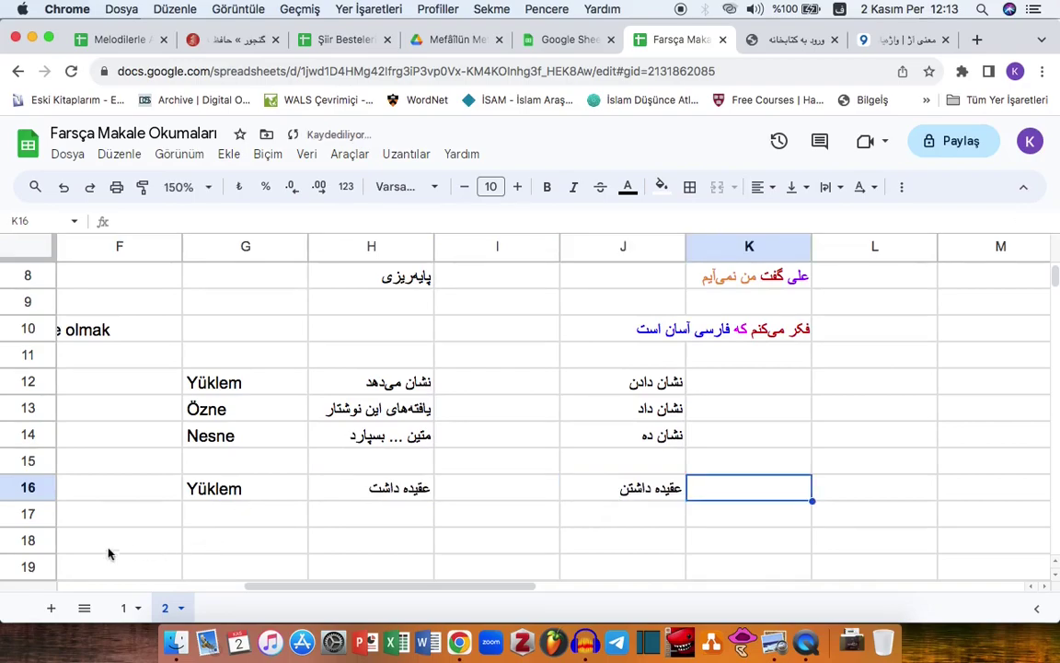
# Record the subject of the inner sentence with Özne in G17 and متین دفتری in H17
pyautogui.click(237, 517)
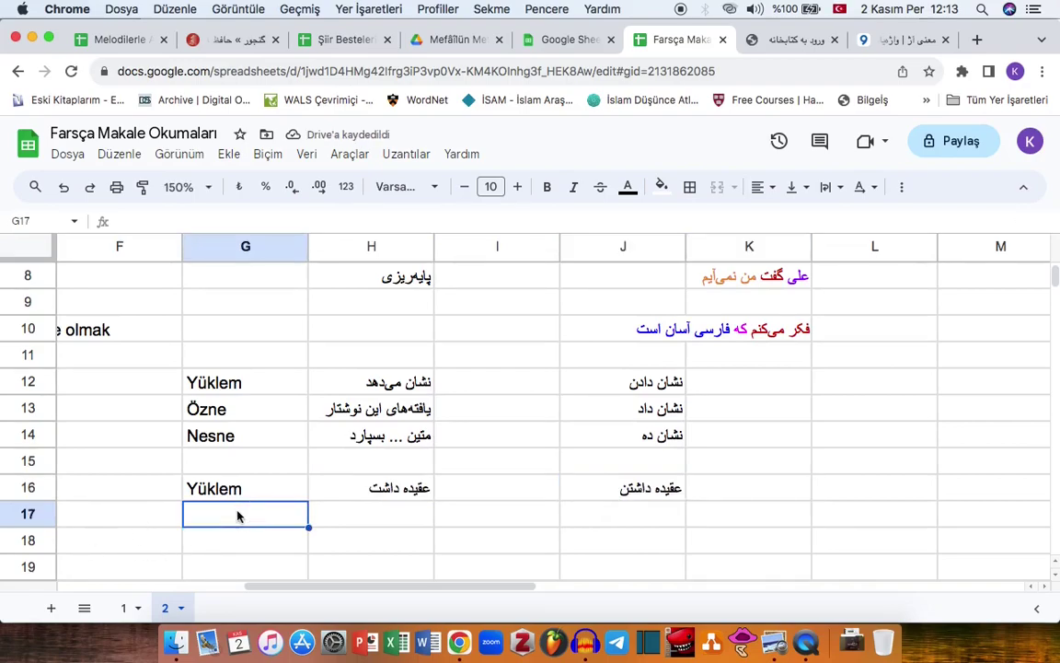
pyautogui.write('Özne')
pyautogui.press('Tab')
pyautogui.write('م')
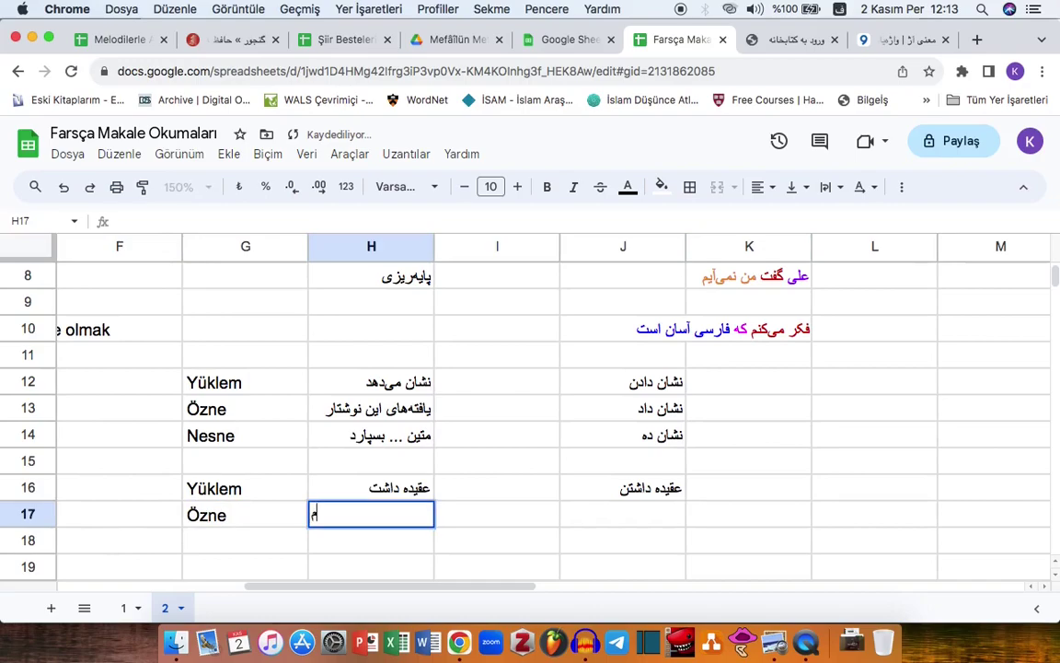
pyautogui.write('تین دفتری')
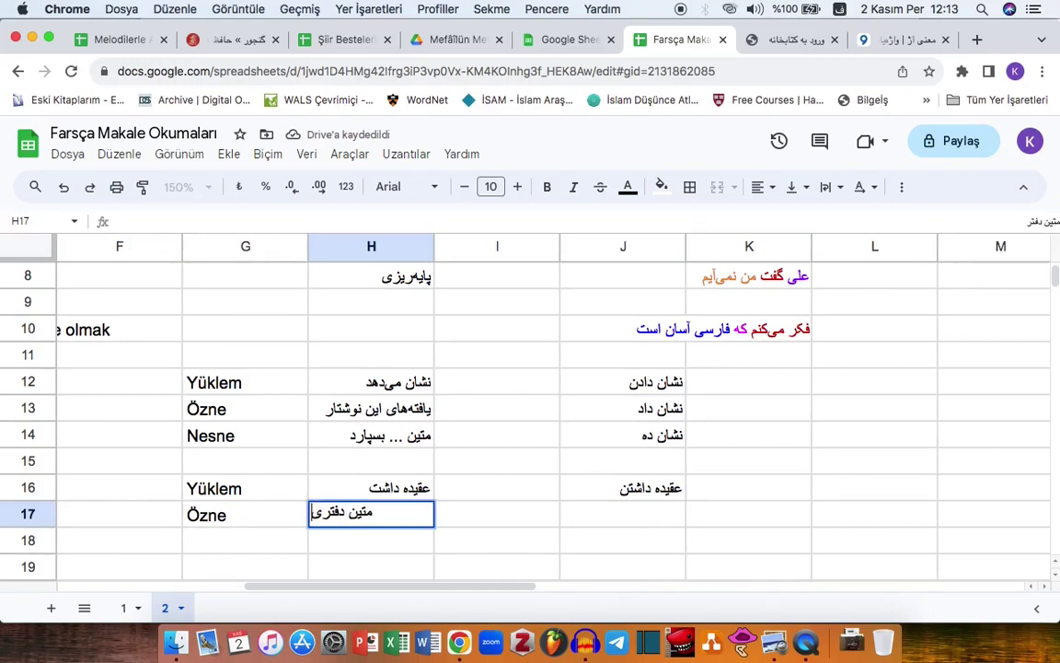
pyautogui.press('Return')
# Check the inner sentence in the PDF and record its object with Nesne in G18 and دولت ... بسپارد in H18
pyautogui.press('super+Tab')
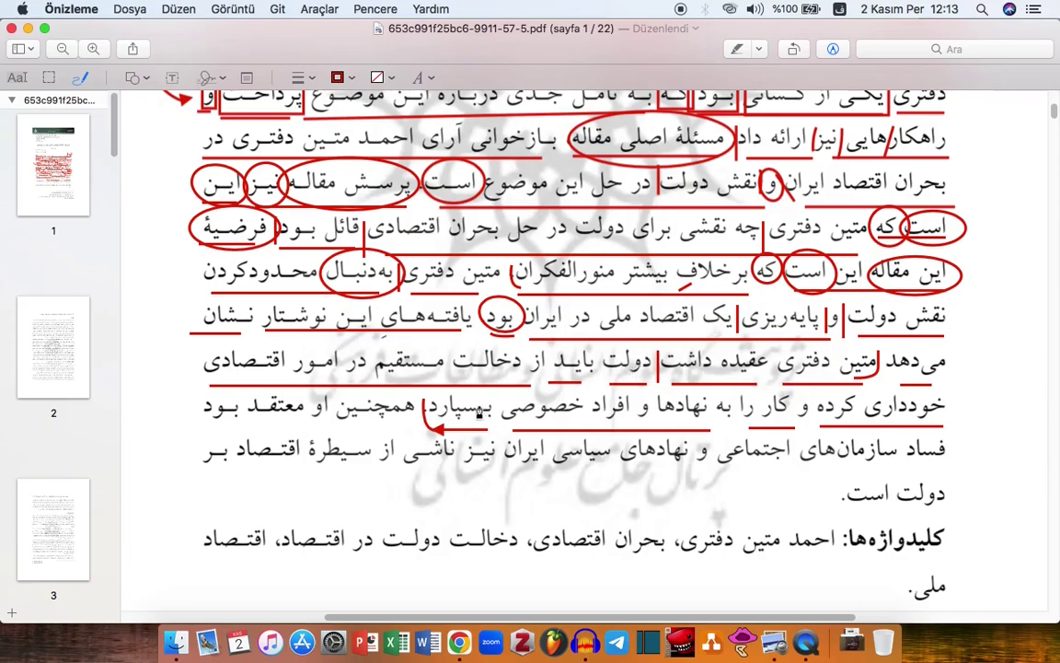
pyautogui.press('super+Tab')
pyautogui.click(214, 543)
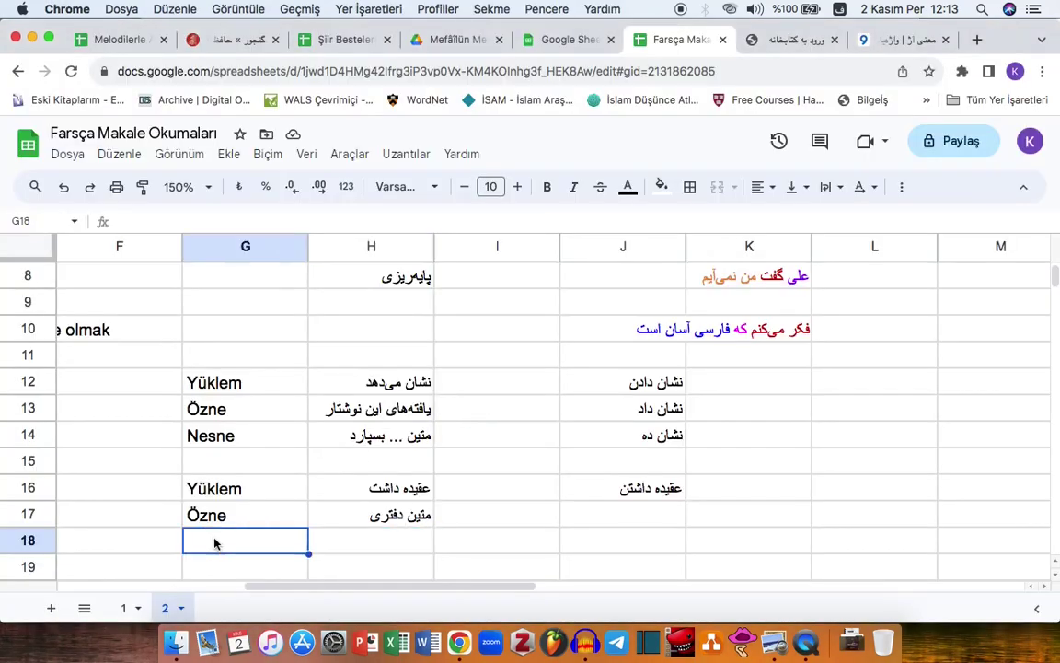
pyautogui.write('Di')
pyautogui.press('BackSpace')
pyautogui.write('ev')
pyautogui.press('BackSpace')
pyautogui.press('BackSpace')
pyautogui.press('BackSpace')
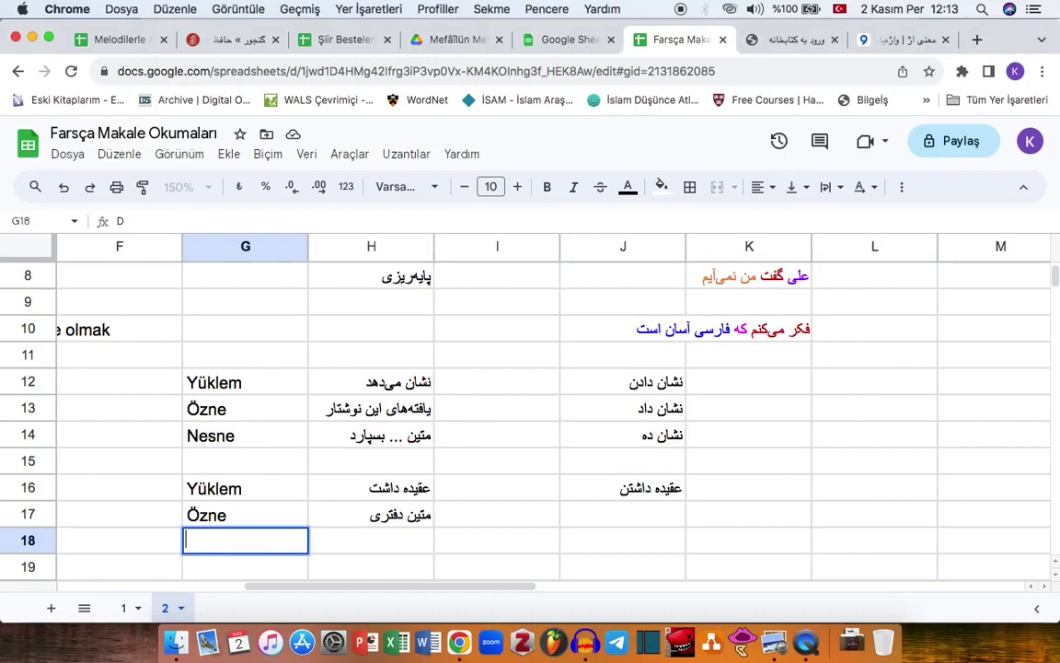
pyautogui.write('Nesne')
pyautogui.press('Tab')
pyautogui.write('دولت و')
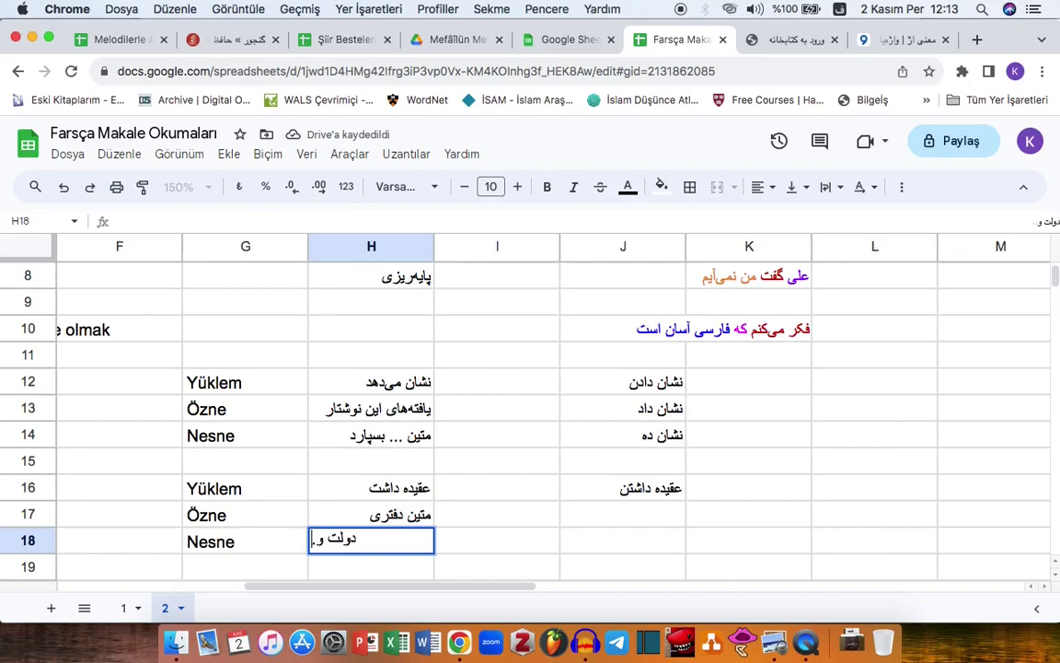
pyautogui.press('BackSpace')
pyautogui.write('... ی')
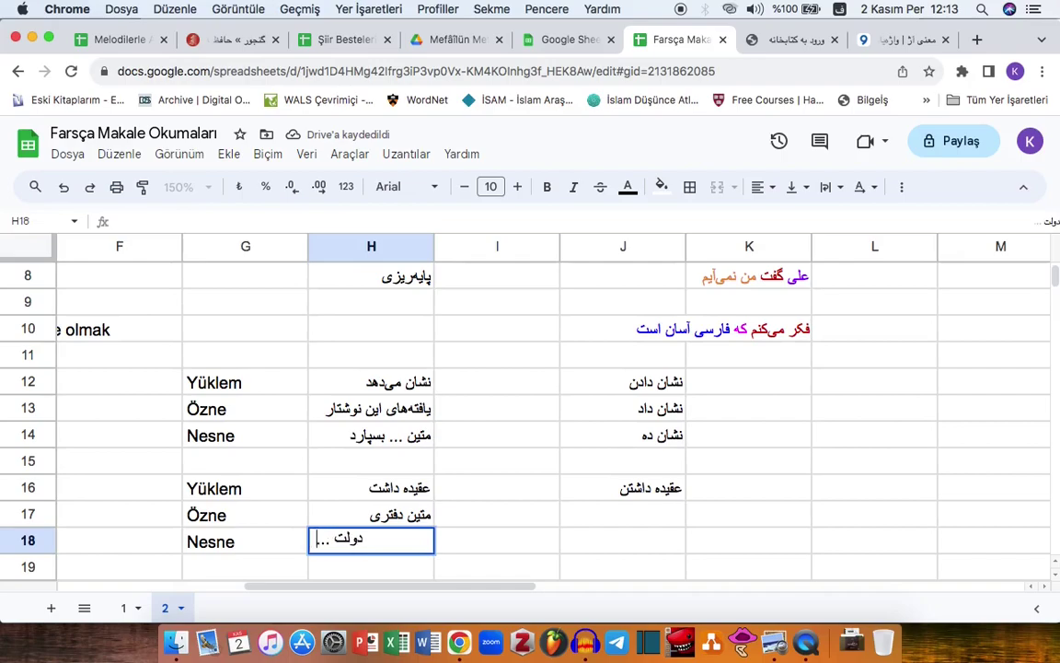
pyautogui.write('سپارد')
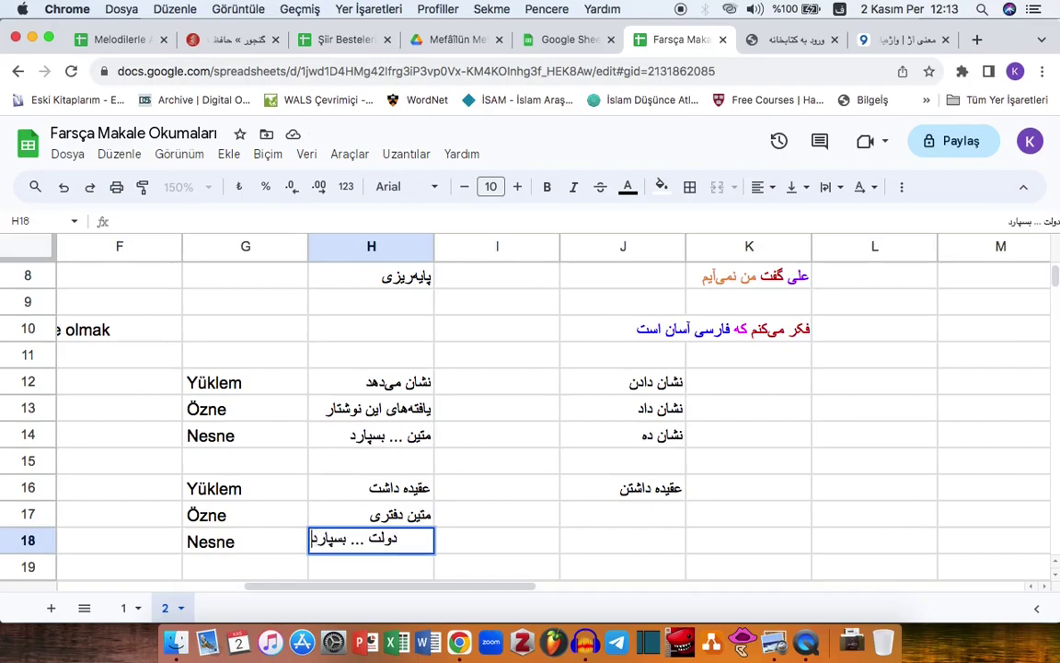
pyautogui.press('Return')
# Review the outer sentence's predicate, subject and object entries in G12:H14 against the marked sentence in the PDF
pyautogui.moveTo(253, 379); pyautogui.dragTo(257, 437)
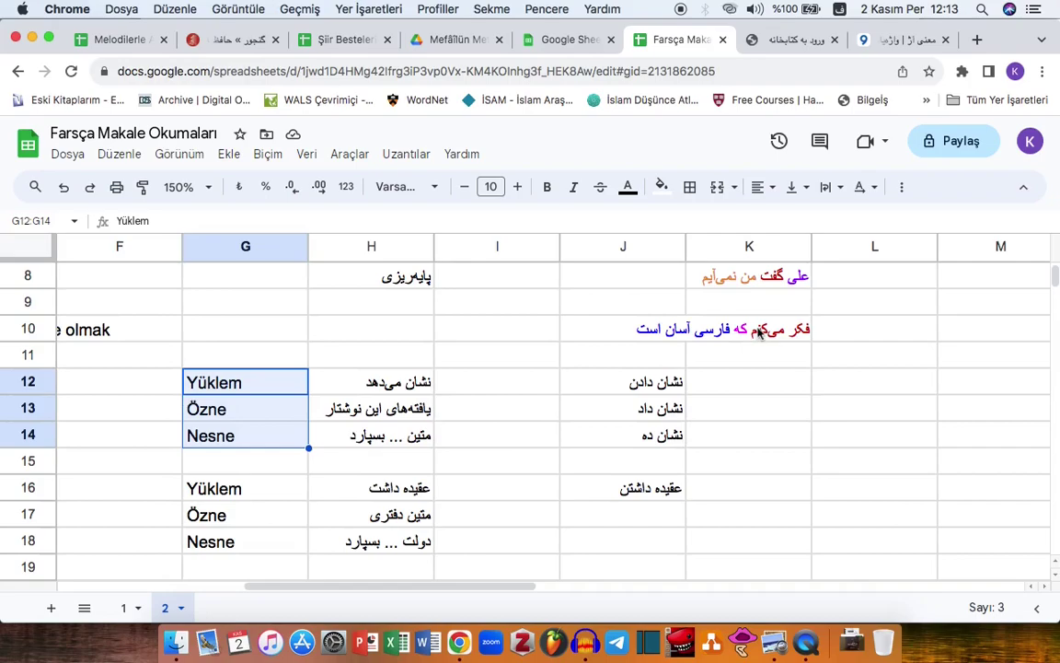
pyautogui.click(250, 383)
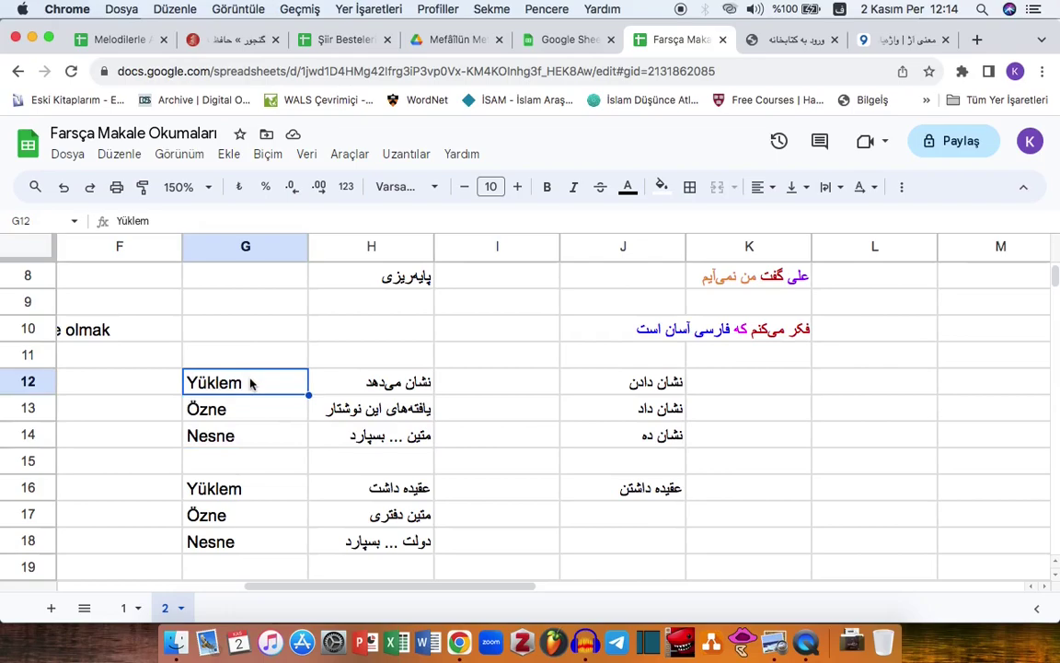
pyautogui.click(367, 381)
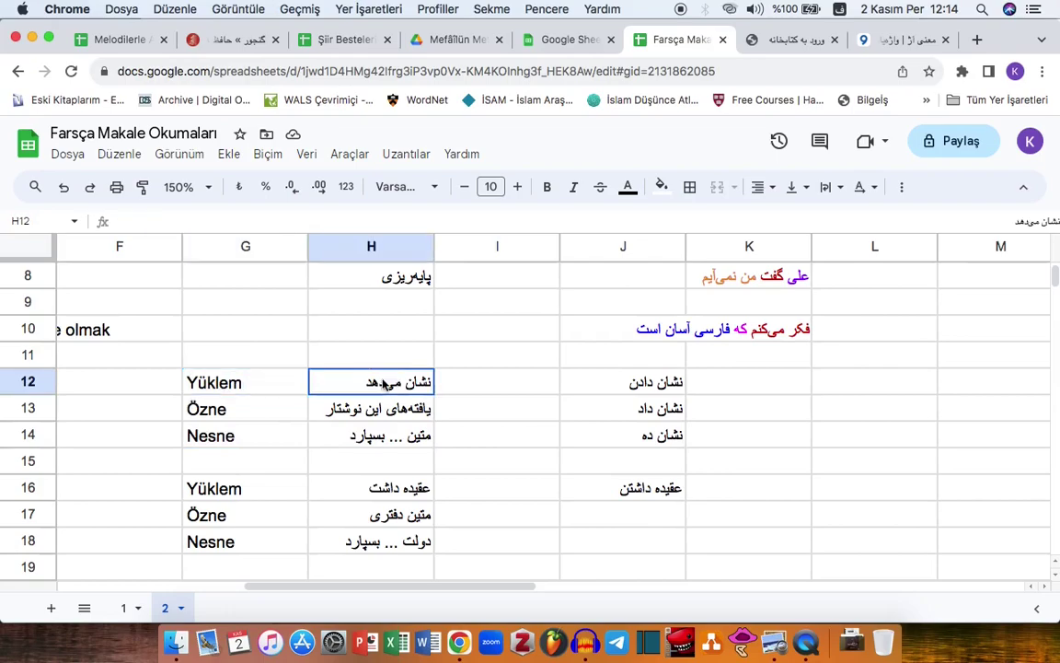
pyautogui.click(257, 407)
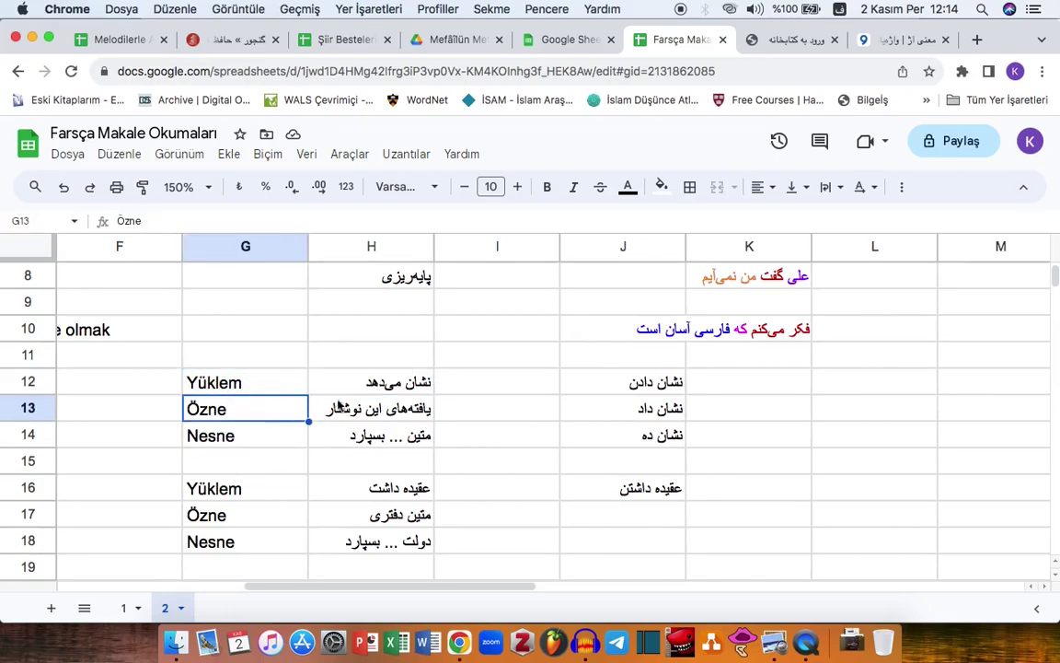
pyautogui.click(377, 414)
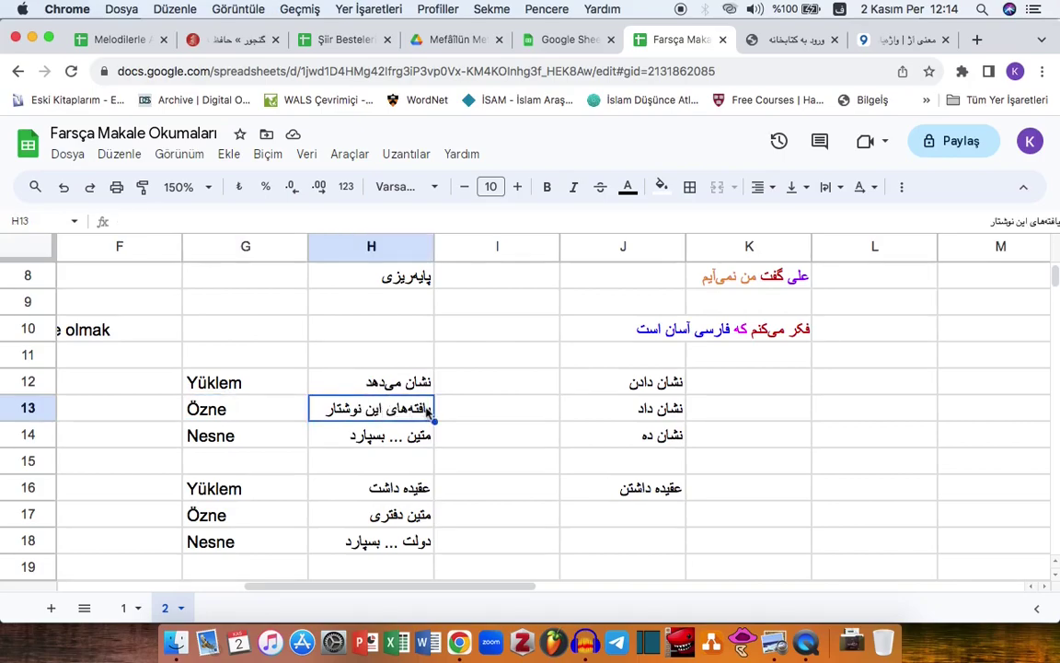
pyautogui.click(359, 381)
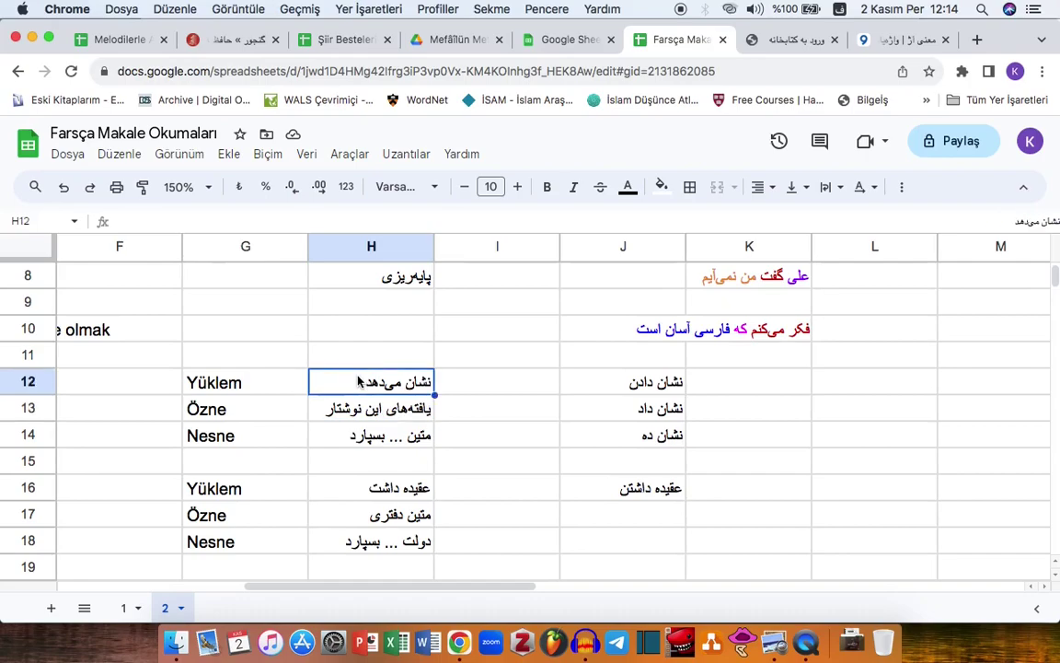
pyautogui.click(260, 436)
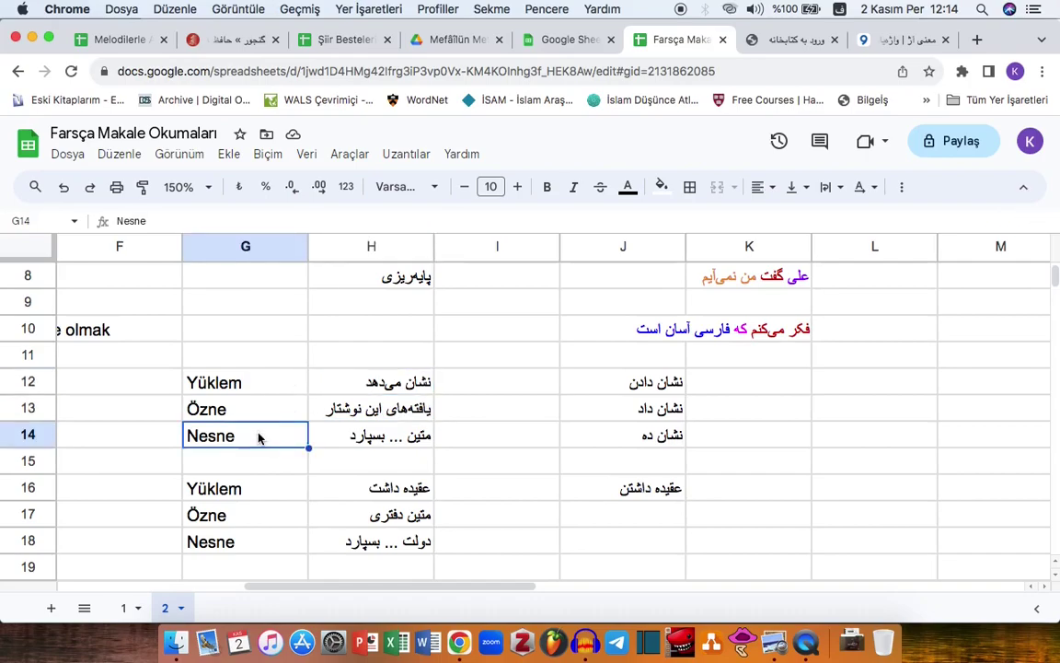
pyautogui.click(386, 440)
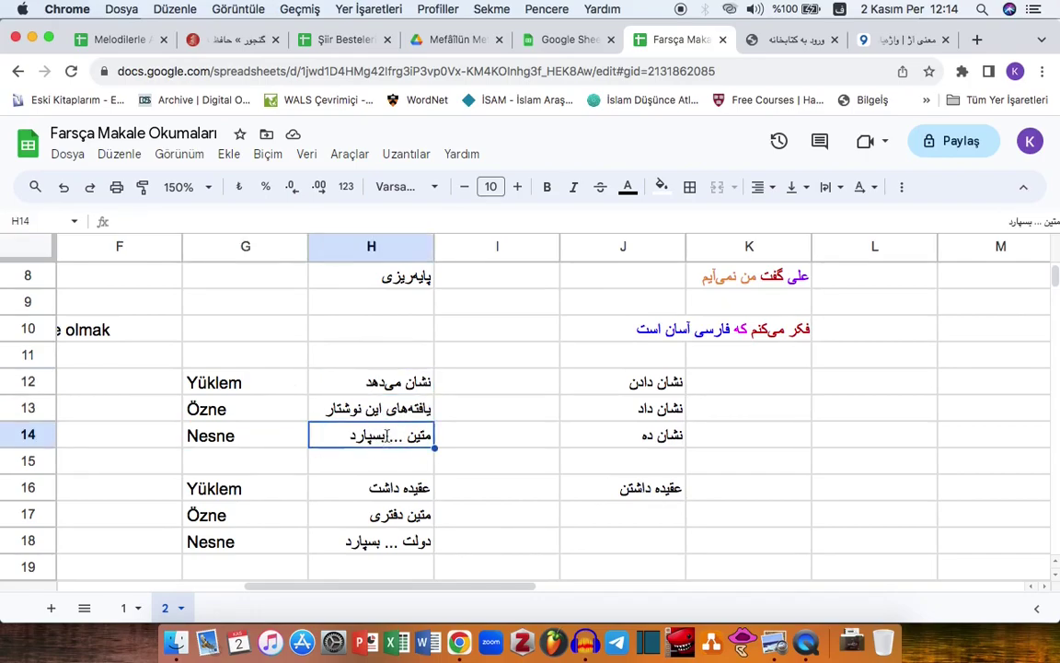
pyautogui.press('super+Tab')
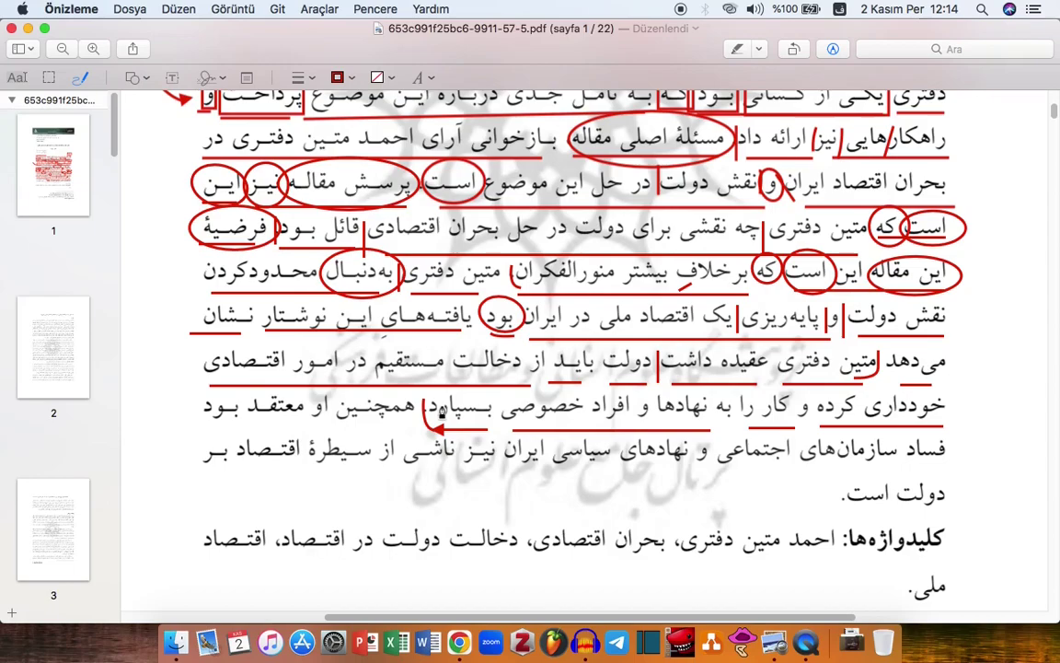
pyautogui.press('super+Tab')
pyautogui.click(245, 438)
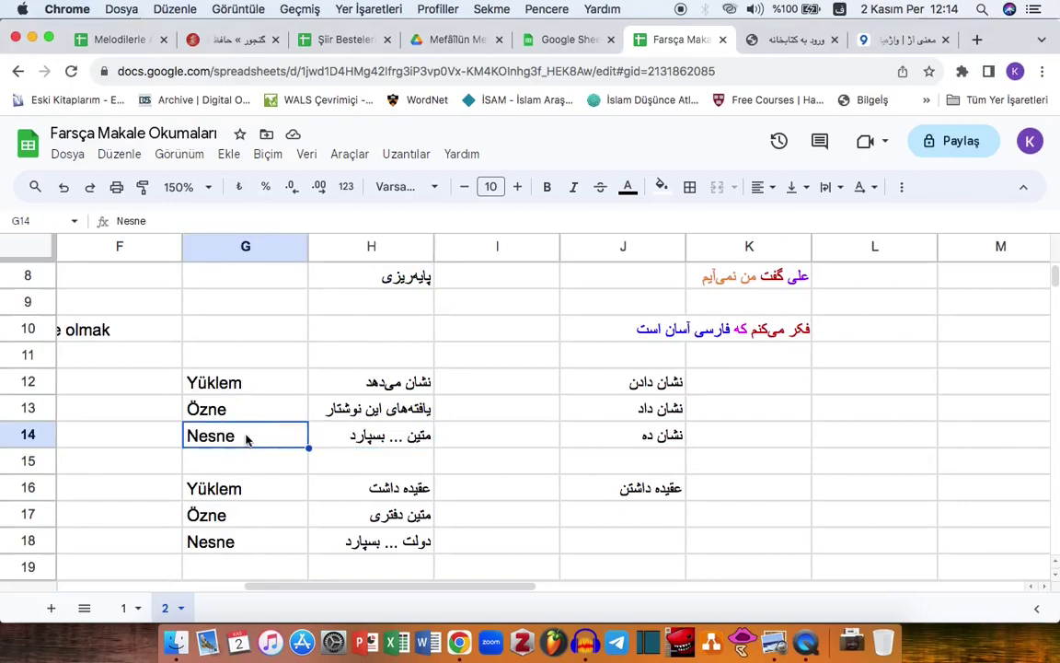
pyautogui.click(381, 438)
pyautogui.press('Down')
pyautogui.press('Down')
pyautogui.press('Down')
pyautogui.press('Down')
pyautogui.press('Down')
pyautogui.press('Down')
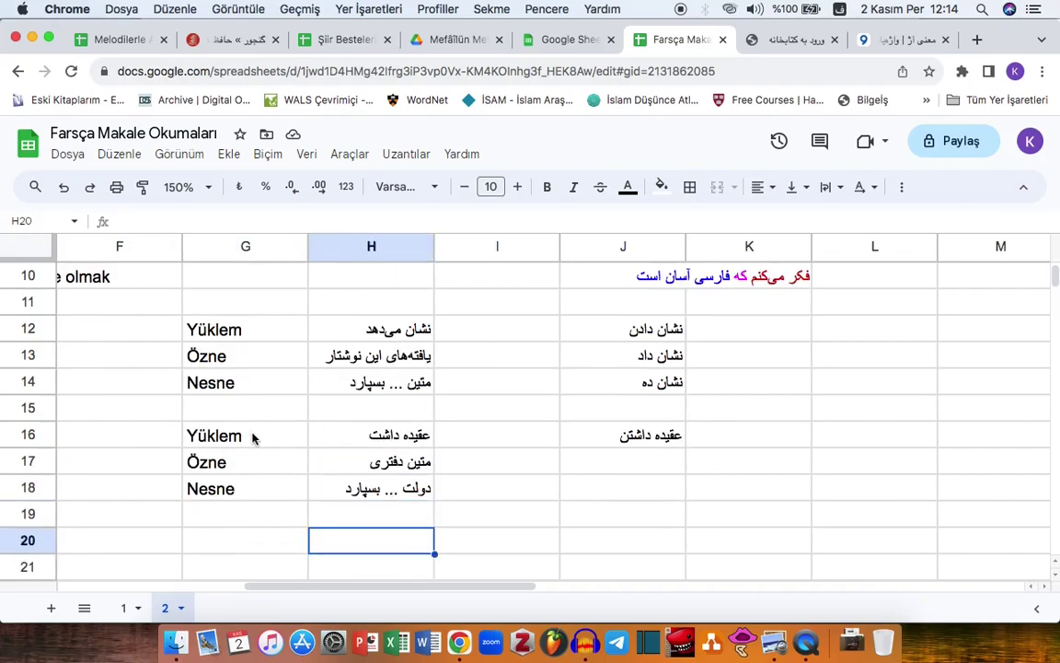
# Compare the inner sentence's predicate, subject and object entries in G16:H18 with the marked text in the PDF
pyautogui.click(255, 436)
pyautogui.click(256, 384)
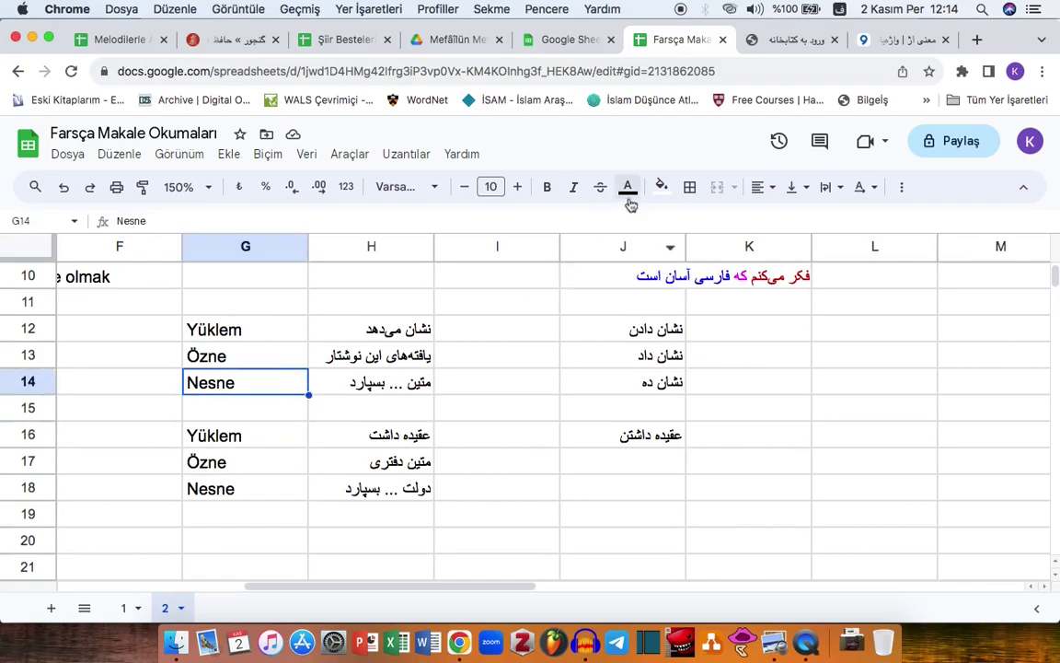
pyautogui.click(248, 439)
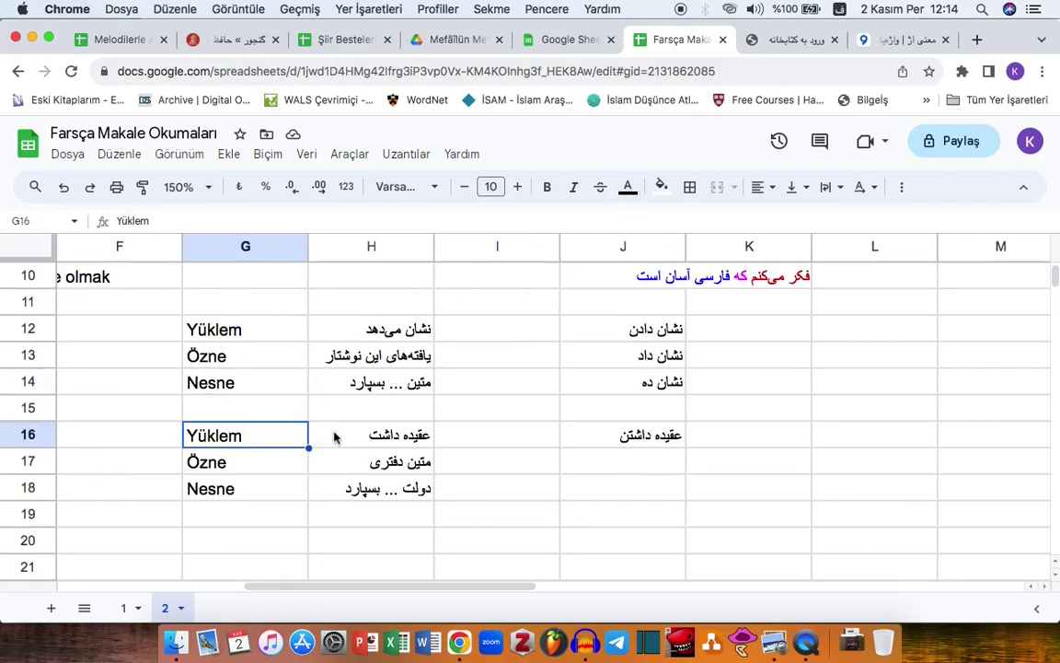
pyautogui.press('super+Tab')
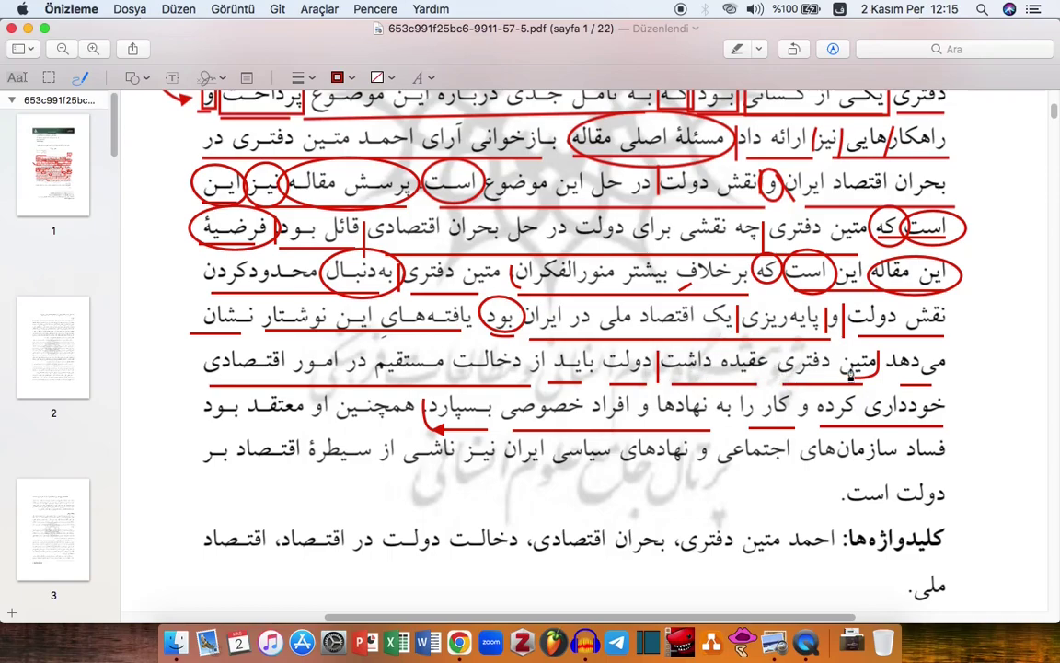
pyautogui.press('super+Tab')
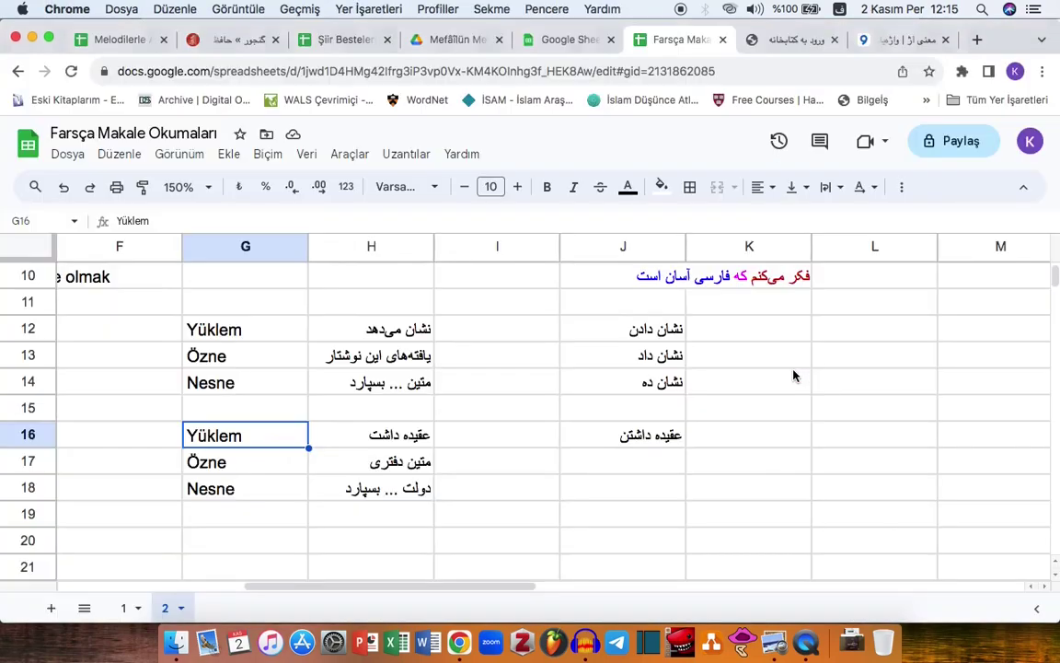
pyautogui.click(393, 431)
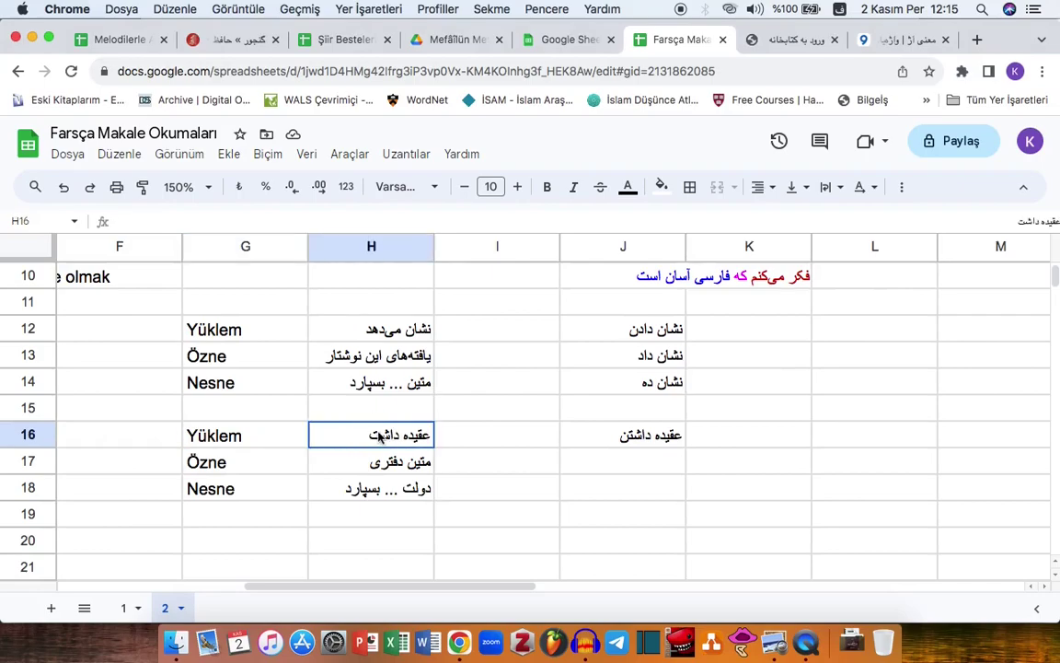
pyautogui.click(262, 455)
pyautogui.click(348, 459)
pyautogui.click(260, 487)
pyautogui.click(343, 485)
# Draw vertical separator lines in the PDF between دولت and باید and before بسپارد, checking them against the object in H18
pyautogui.press('super+Tab')
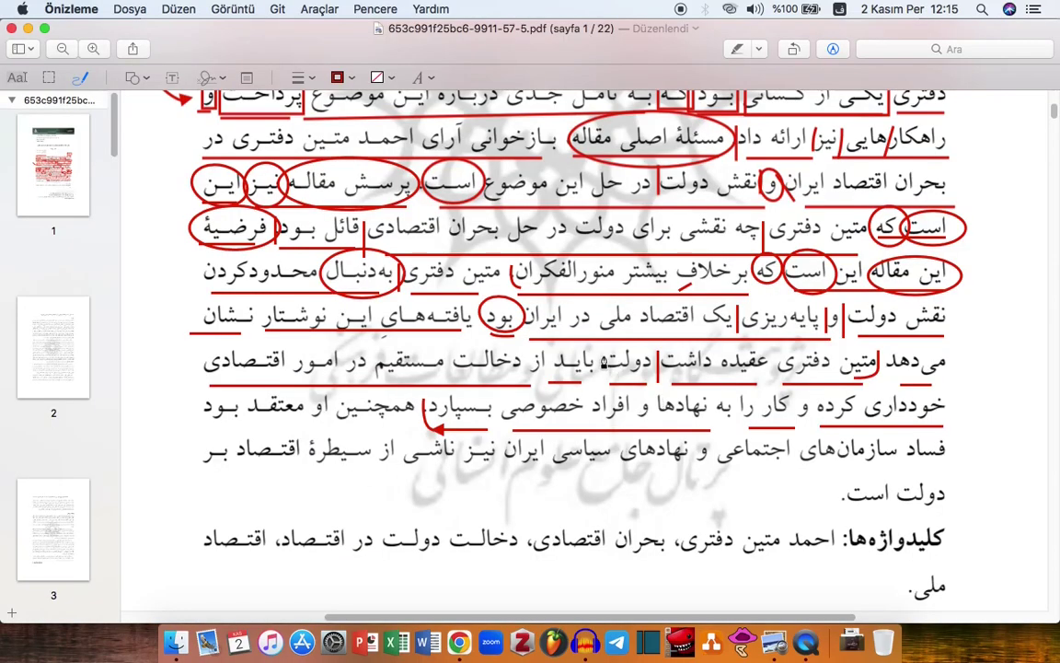
pyautogui.moveTo(493, 399); pyautogui.dragTo(493, 420)
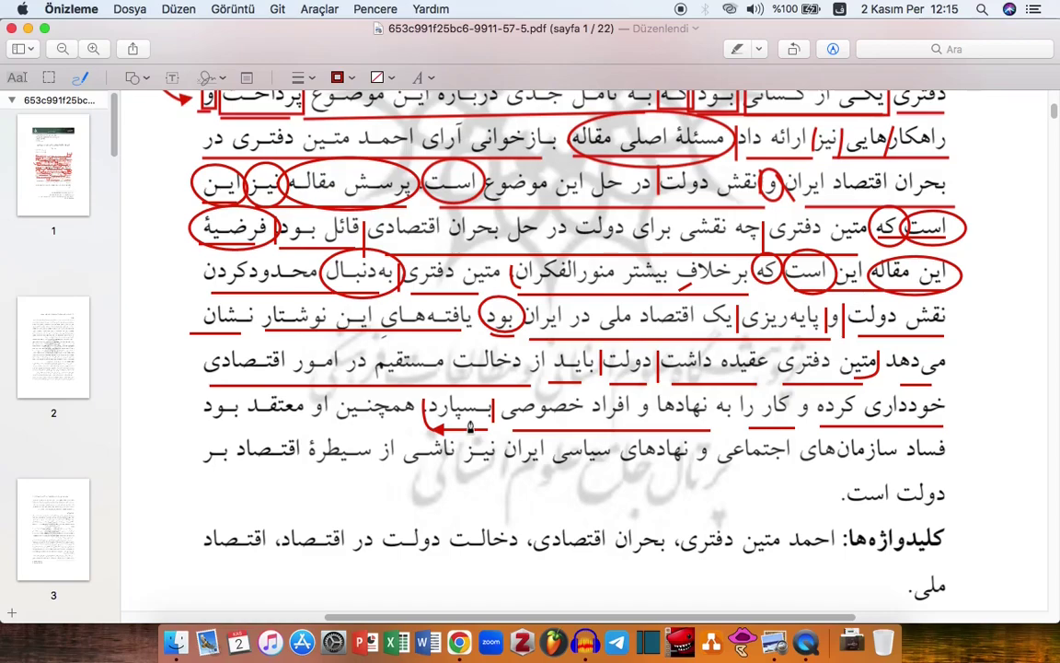
pyautogui.press('super+Tab')
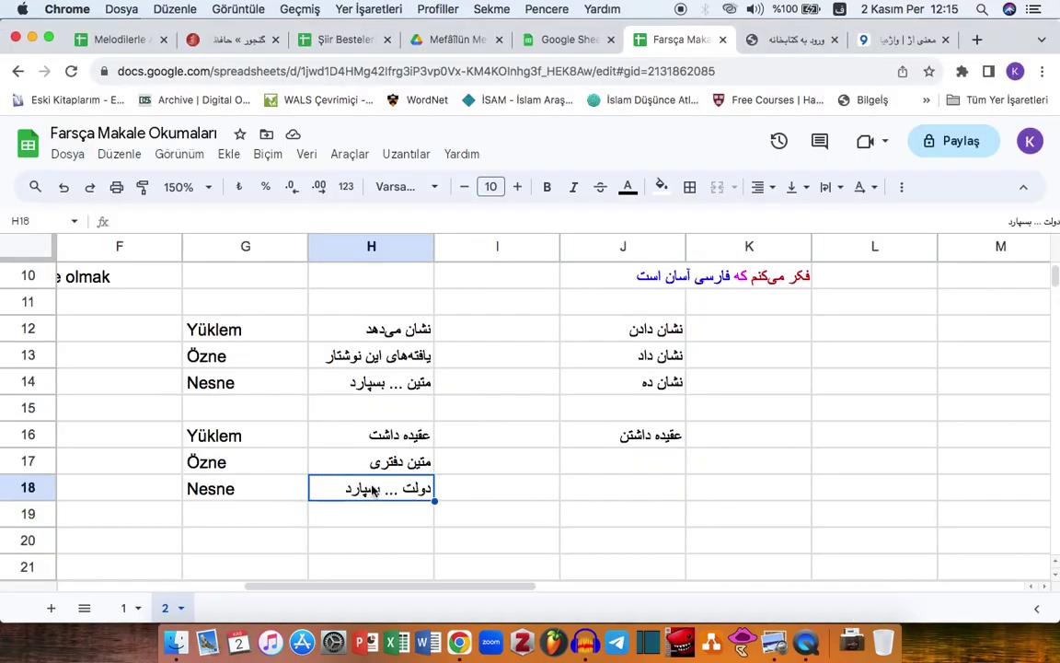
pyautogui.press('super+Tab')
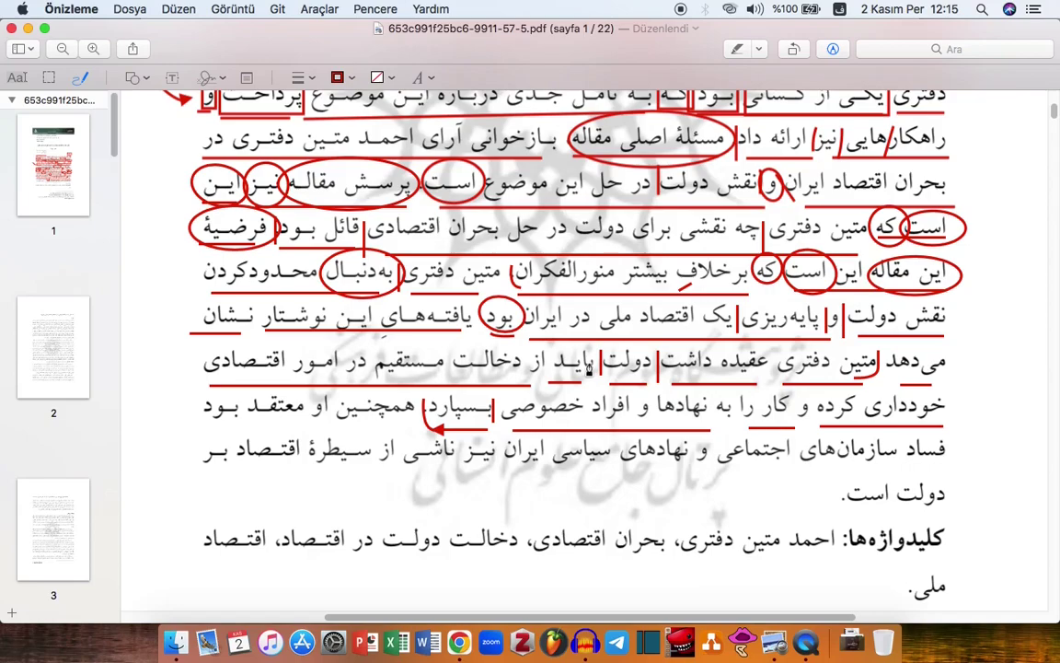
pyautogui.click(579, 364)
pyautogui.press('super+Tab')
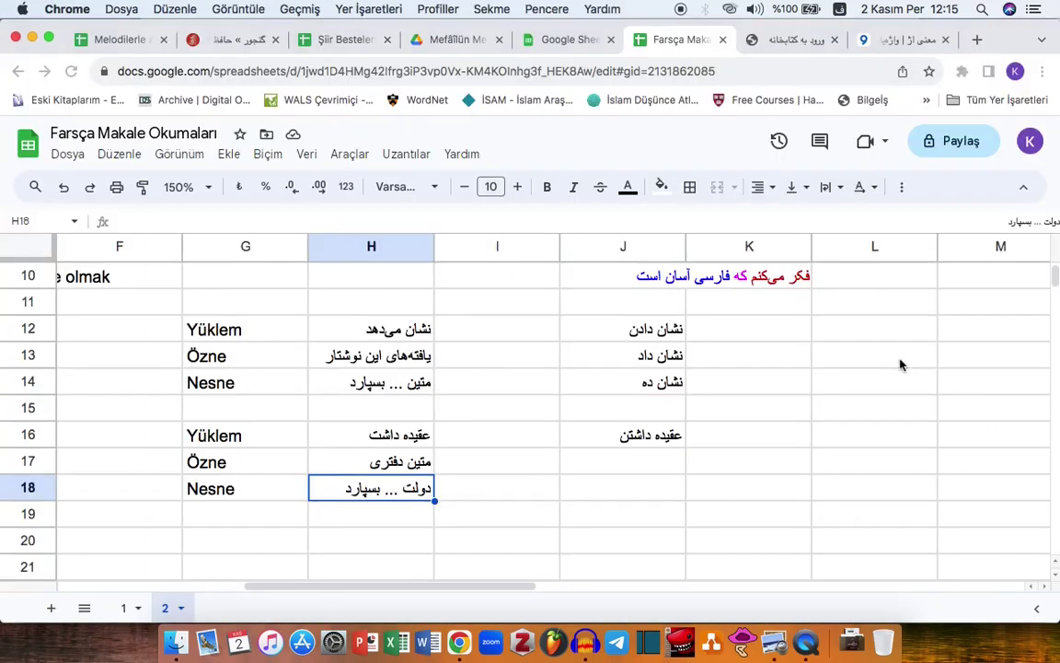
# Start the analysis of the object clause from row 18 by entering the label Yüklem in G20
pyautogui.press('Down')
pyautogui.press('Down')
pyautogui.press('Down')
pyautogui.press('Down')
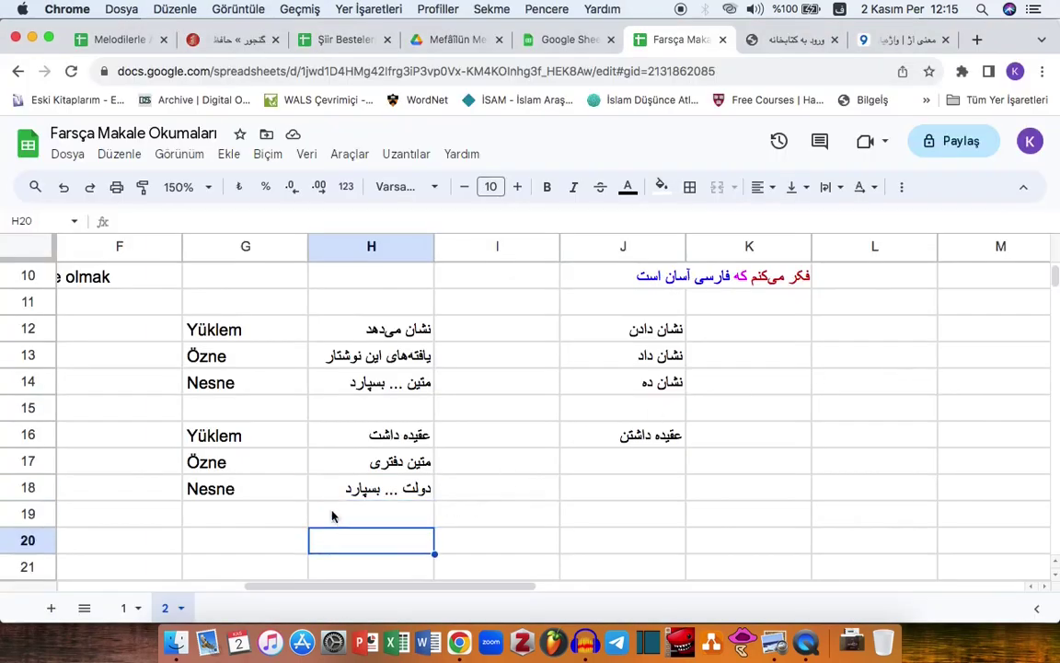
pyautogui.press('Left')
pyautogui.press('Left')
pyautogui.click(255, 462)
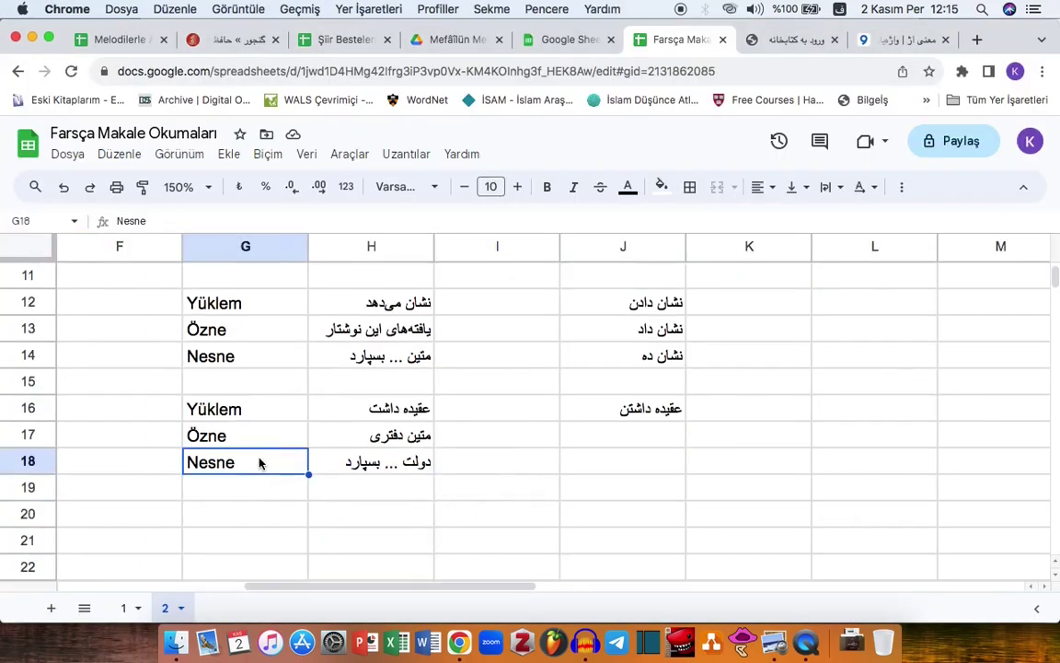
pyautogui.click(365, 468)
pyautogui.click(233, 515)
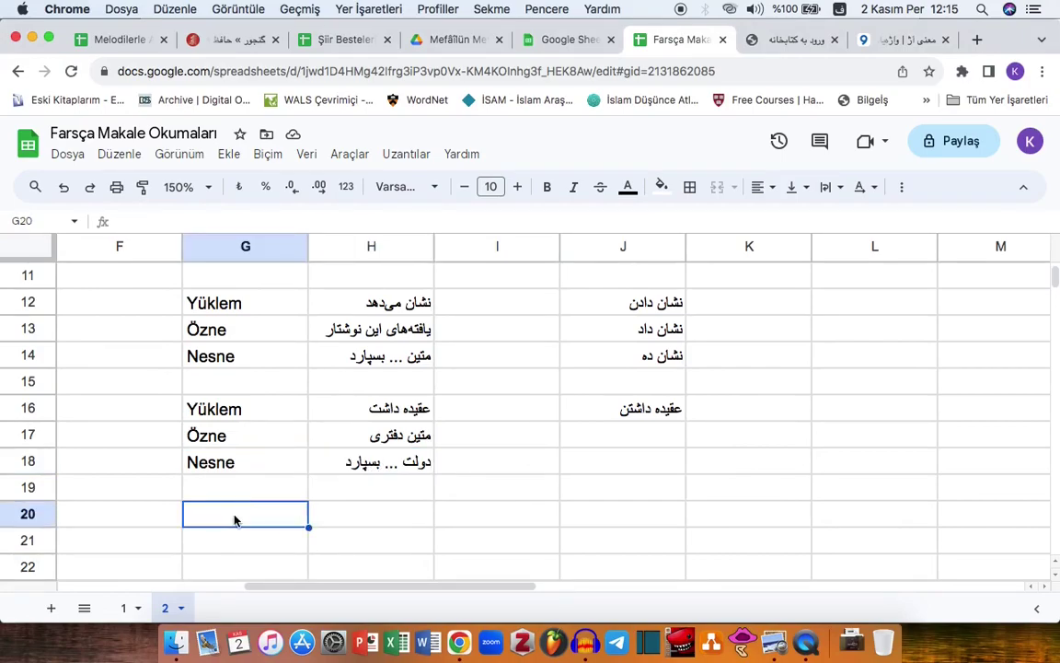
pyautogui.write('Yüklem')
pyautogui.press('Return')
# Check the object clause's verbs in the PDF and enter the predicate باید خودداری کرده و بسپارد in H20
pyautogui.press('super+Tab')
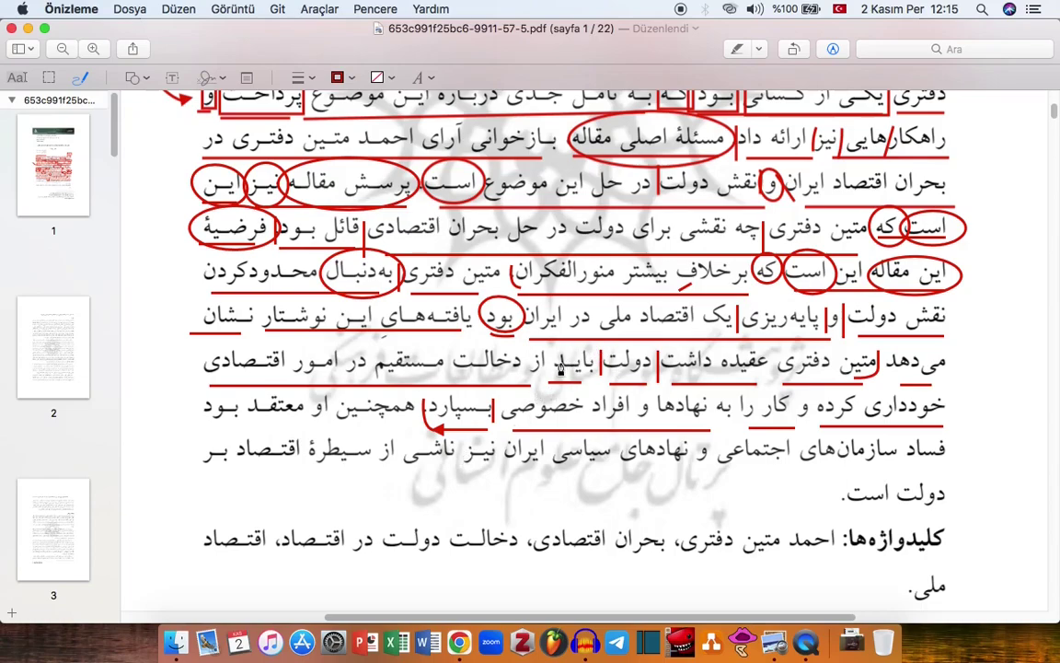
pyautogui.moveTo(549, 372); pyautogui.dragTo(583, 372)
pyautogui.press('super+Tab')
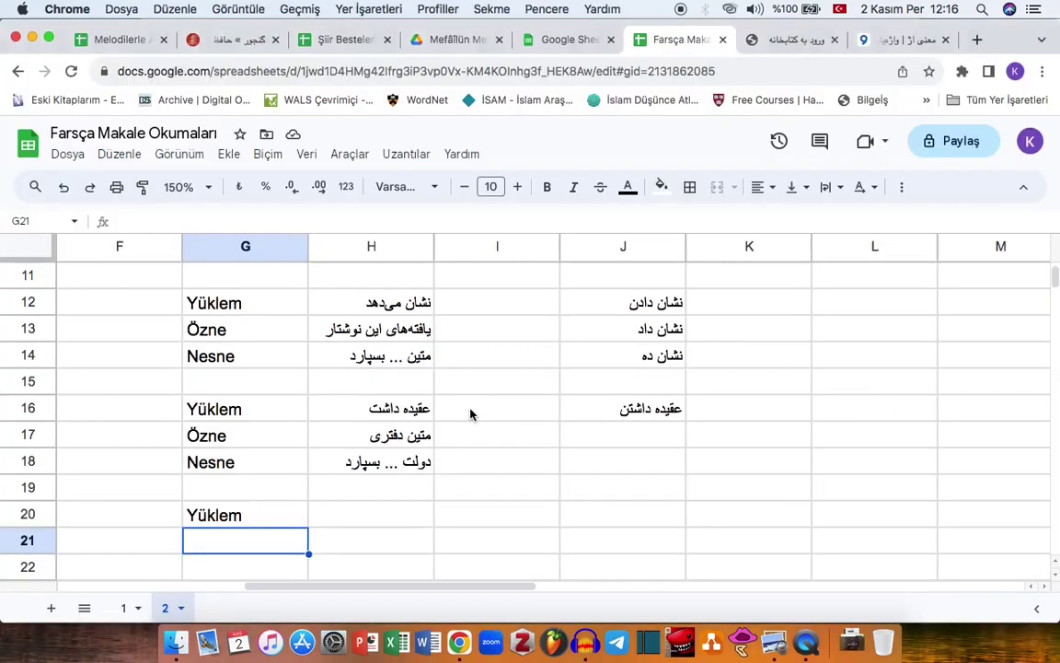
pyautogui.click(329, 507)
pyautogui.write('بای')
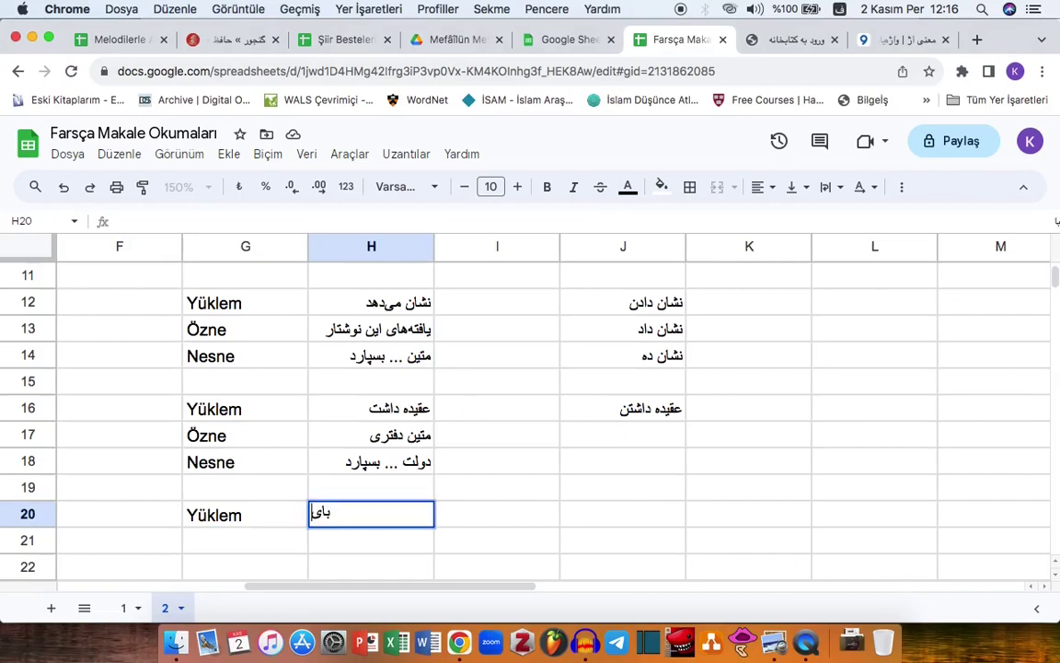
pyautogui.write('د خودداری ک')
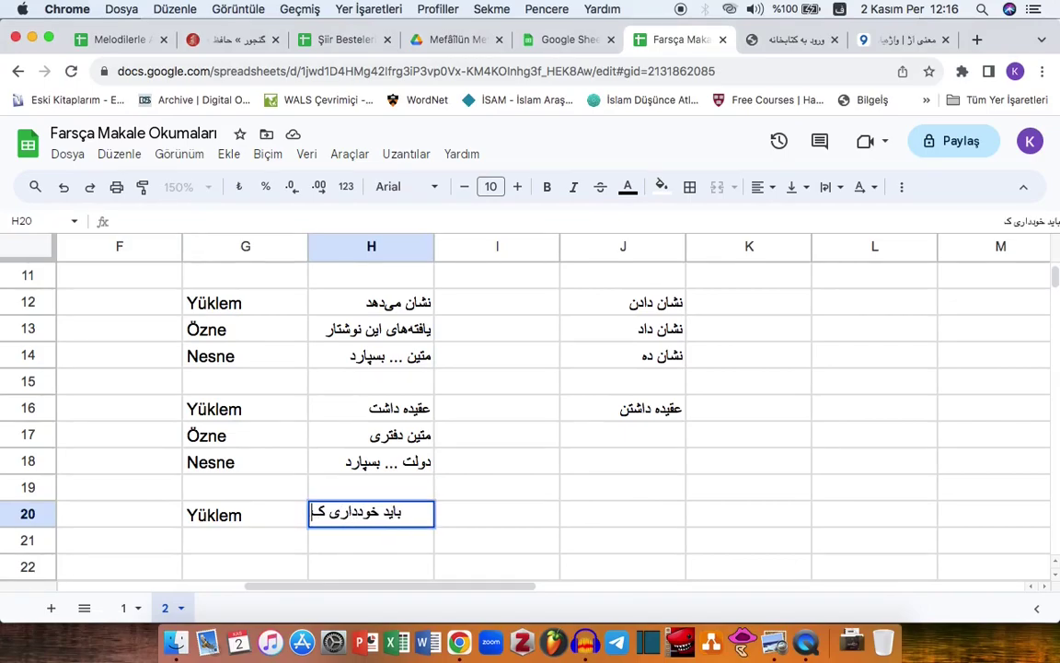
pyautogui.write('رده و بسپارد')
pyautogui.press('Return')
pyautogui.press('super+Tab')
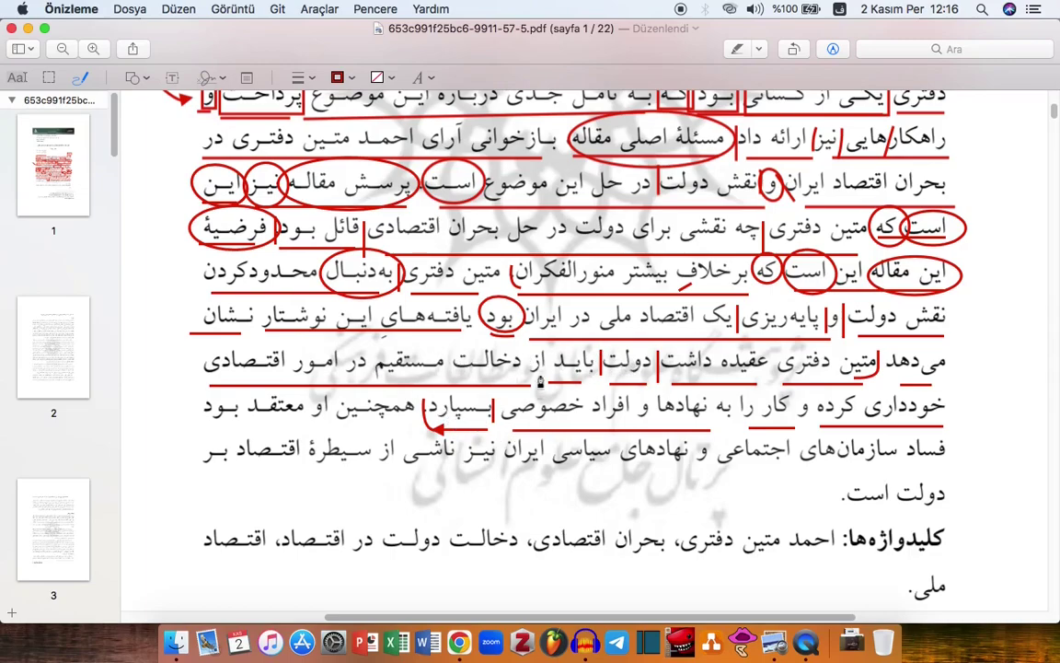
# Switch to the Google Sheets file and enter the label Özne in G21 with the subject دولت in H21
pyautogui.press('super+Tab')
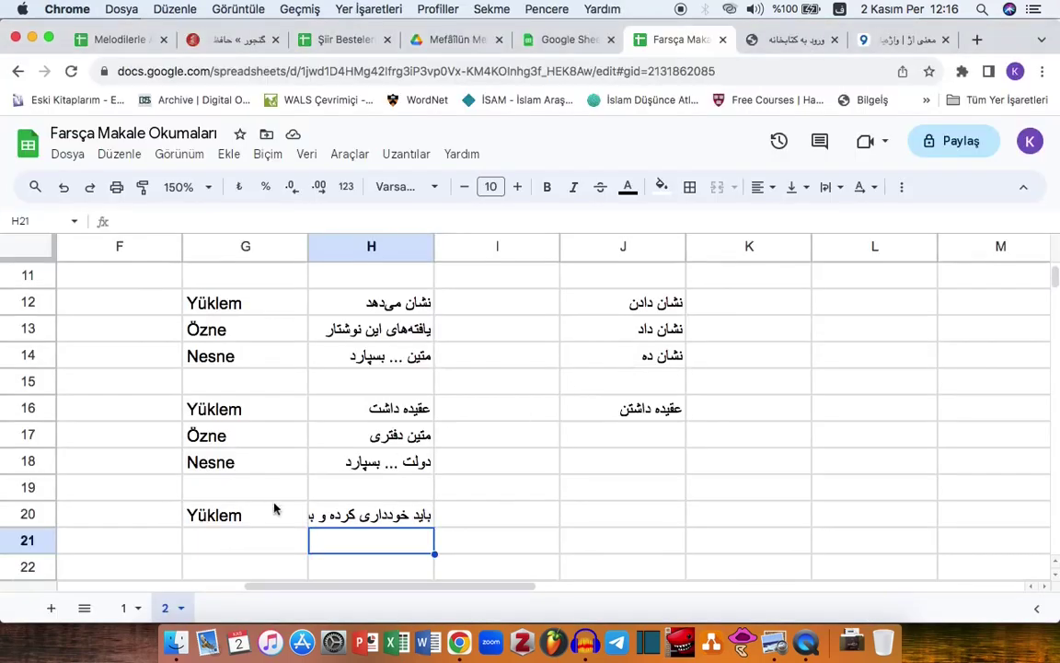
pyautogui.click(256, 540)
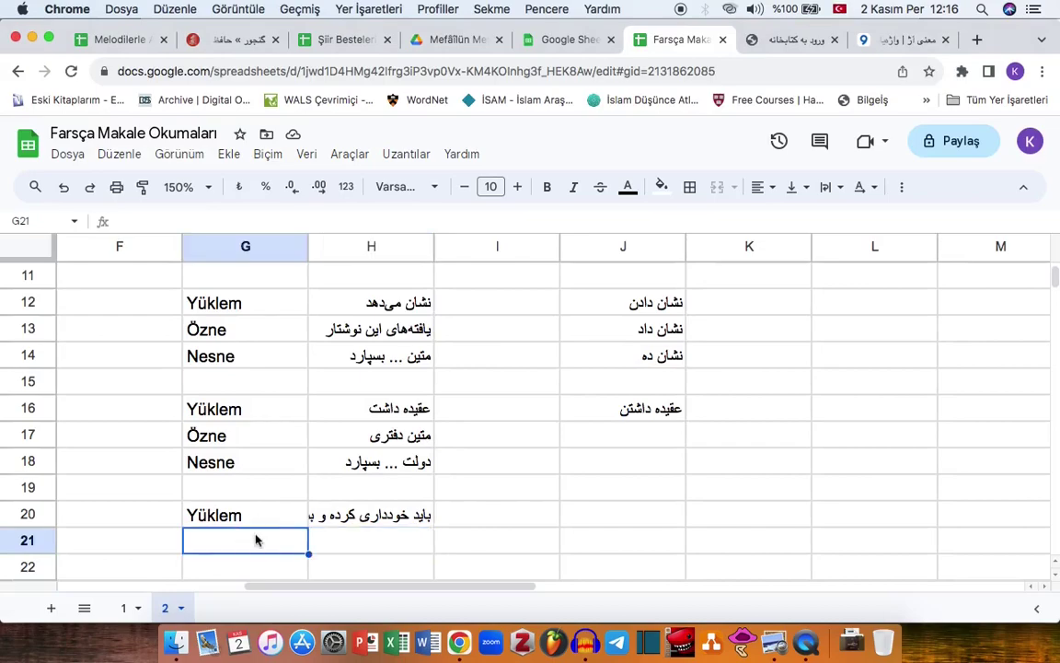
pyautogui.write('Özne')
pyautogui.press('Tab')
pyautogui.write('دولت')
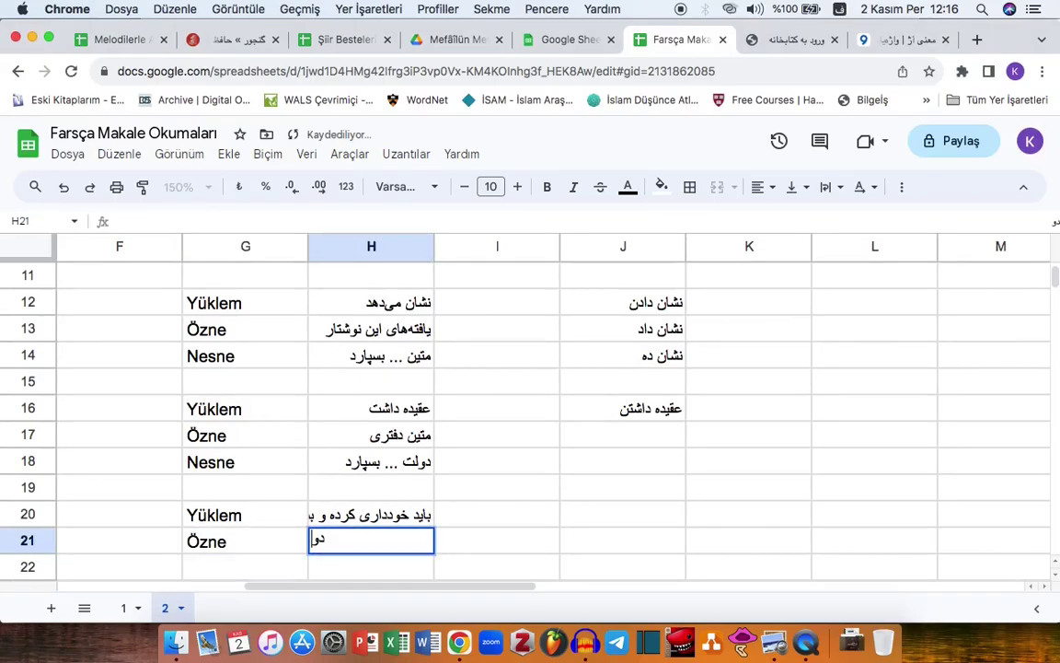
pyautogui.press('Return')
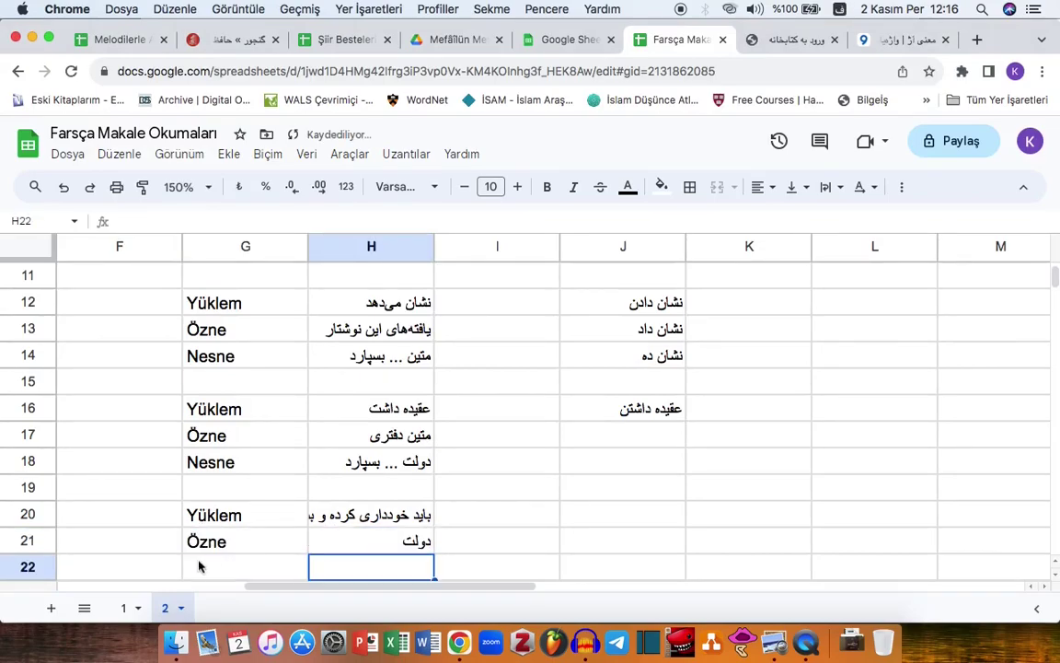
# Check the predicate in H20, switch to the PDF in Preview and circle the object کار را
pyautogui.click(386, 515)
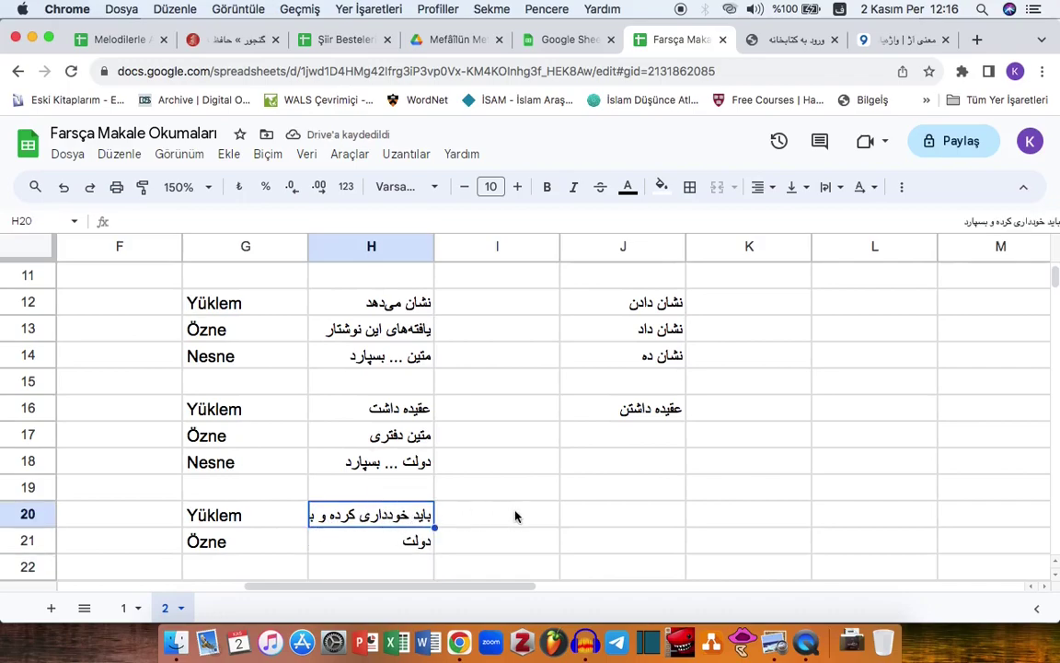
pyautogui.click(355, 557)
pyautogui.press('super+Tab')
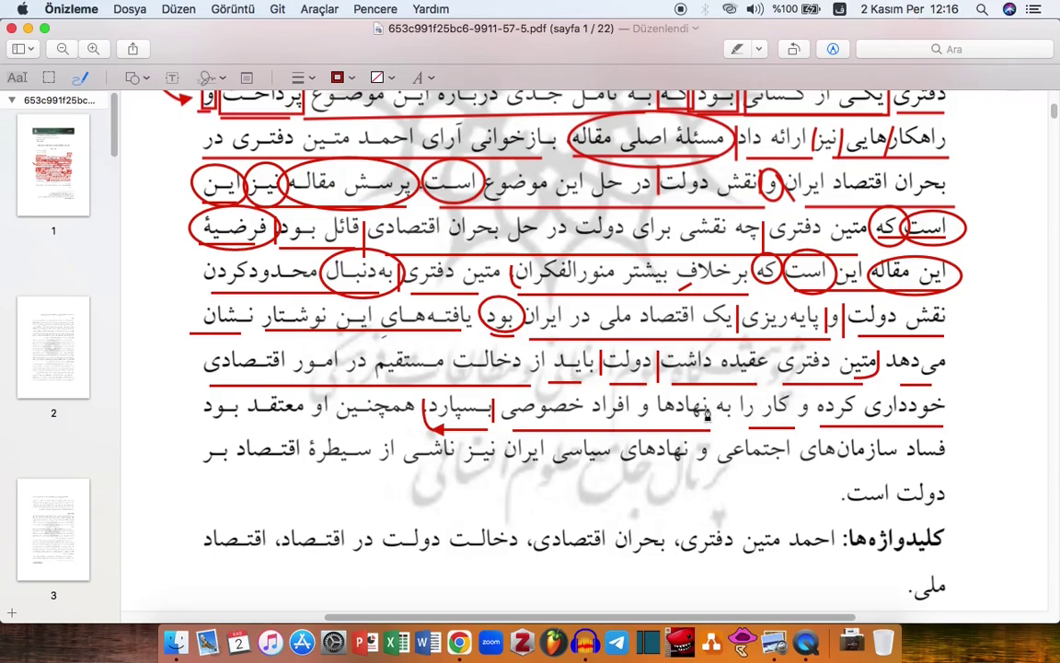
pyautogui.moveTo(797, 414)
pyautogui.mouseDown()
pyautogui.moveTo(748, 428)
pyautogui.moveTo(736, 405)
pyautogui.moveTo(764, 390)
pyautogui.moveTo(798, 392)
pyautogui.mouseUp()
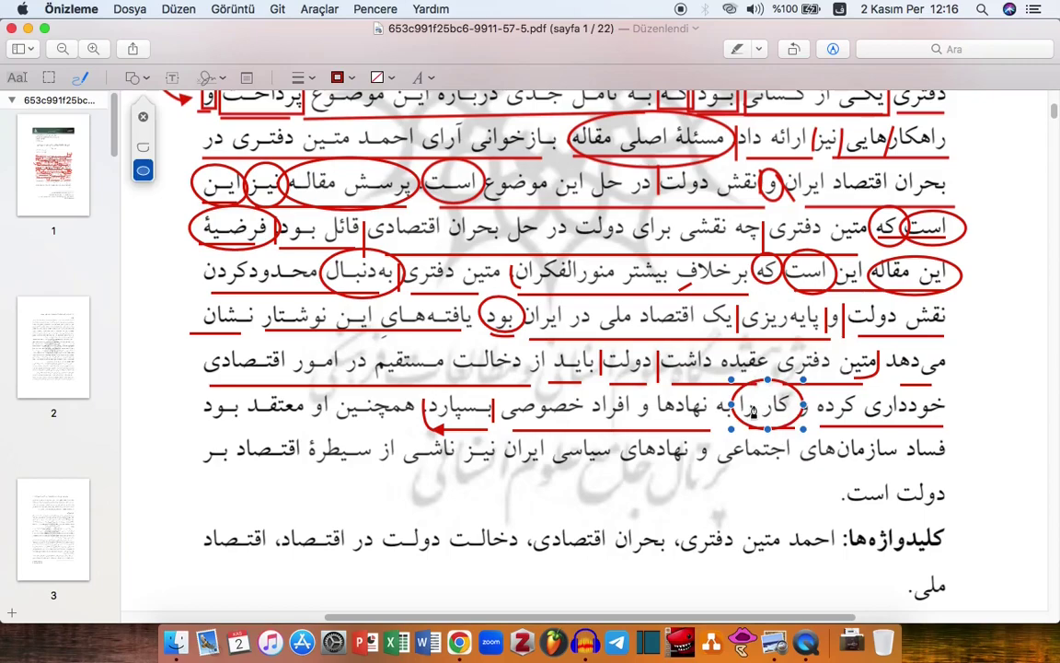
# Switch back to the Google Sheets file and enter the label Nesne in G22 with کار را in H22
pyautogui.press('super+Tab')
pyautogui.press('Down')
pyautogui.press('Down')
pyautogui.click(238, 519)
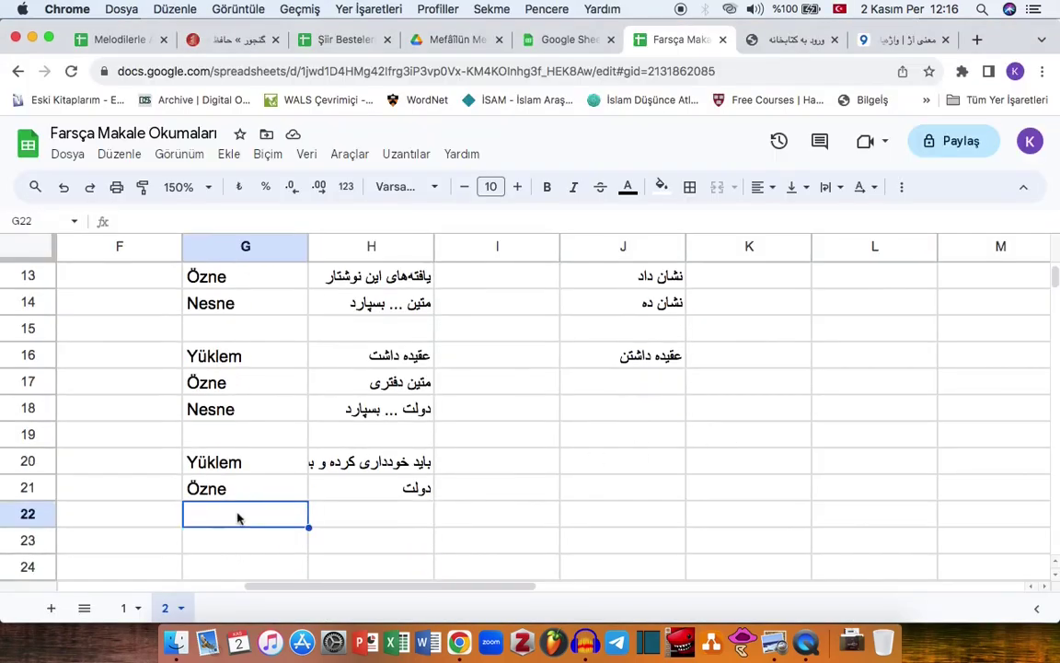
pyautogui.write('Nesne')
pyautogui.press('Tab')
pyautogui.write('کار را')
pyautogui.press('Return')
pyautogui.click(339, 504)
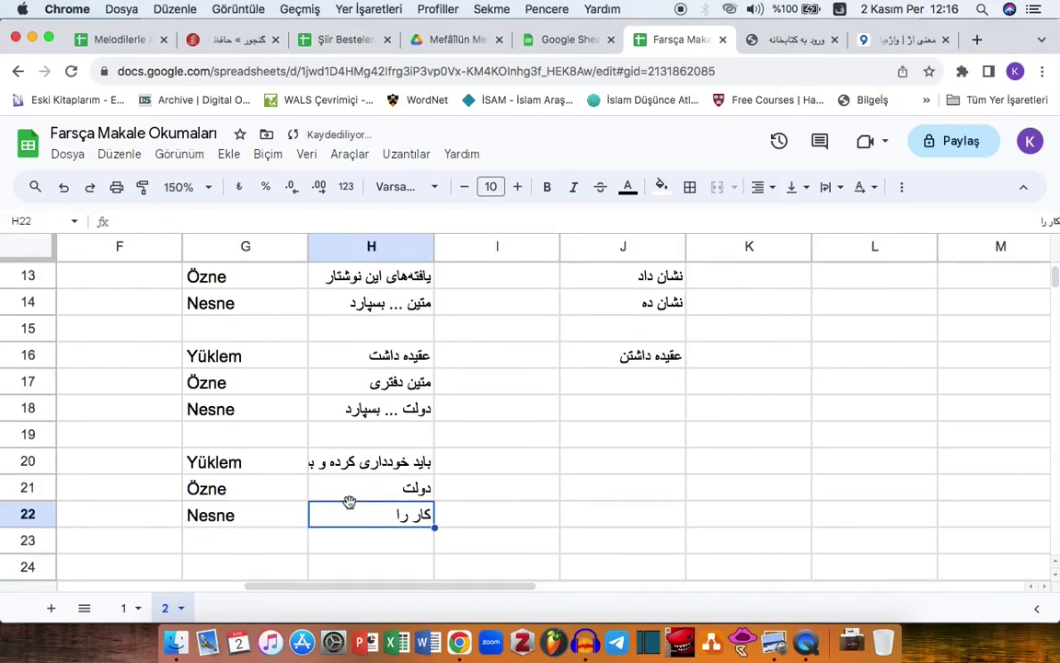
# Merge cells I12:I14 beside the first sentence analysis and label them ANA CÜMLE
pyautogui.press('Up')
pyautogui.press('Up')
pyautogui.press('Up')
pyautogui.press('Up')
pyautogui.press('Up')
pyautogui.press('Up')
pyautogui.press('Up')
pyautogui.press('Up')
pyautogui.press('Up')
pyautogui.press('Up')
pyautogui.press('Up')
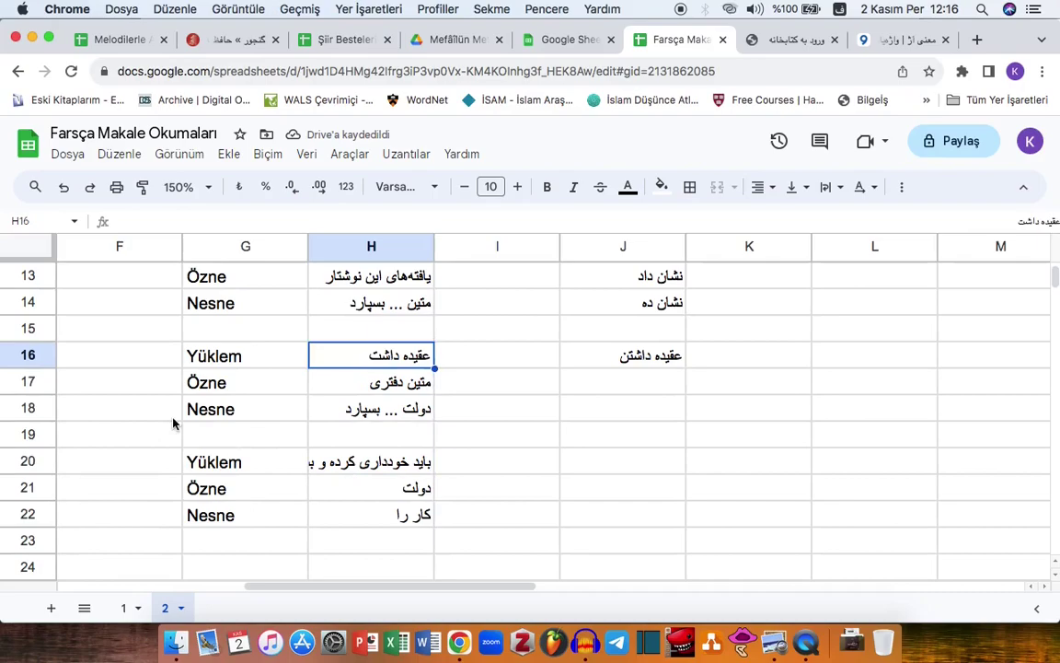
pyautogui.moveTo(467, 304); pyautogui.dragTo(468, 361)
pyautogui.click(717, 187)
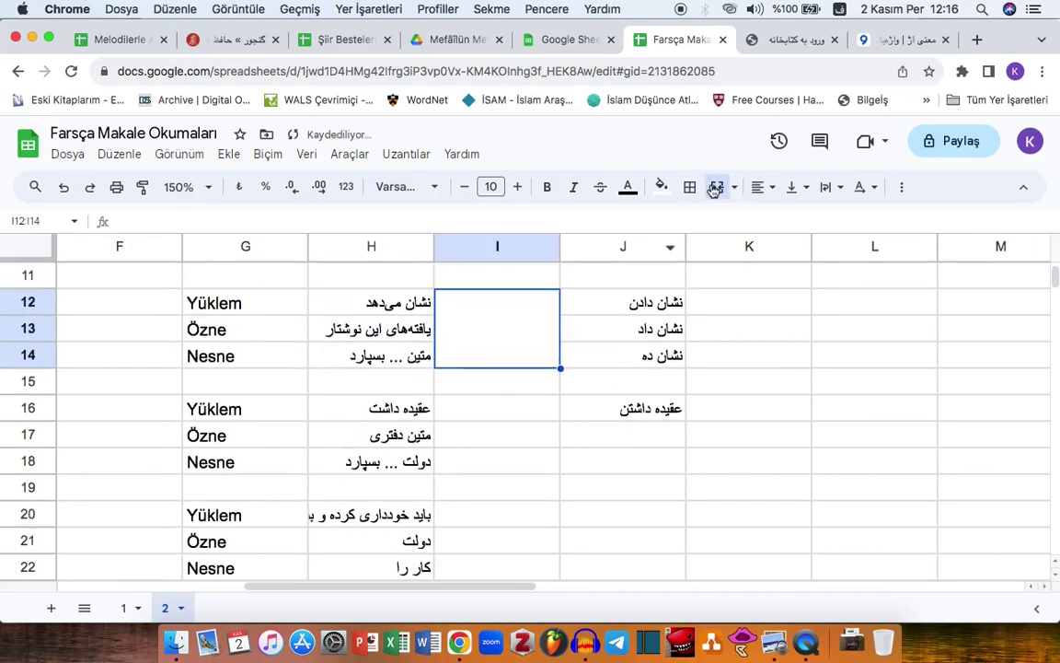
pyautogui.write('ANA CÜMLE')
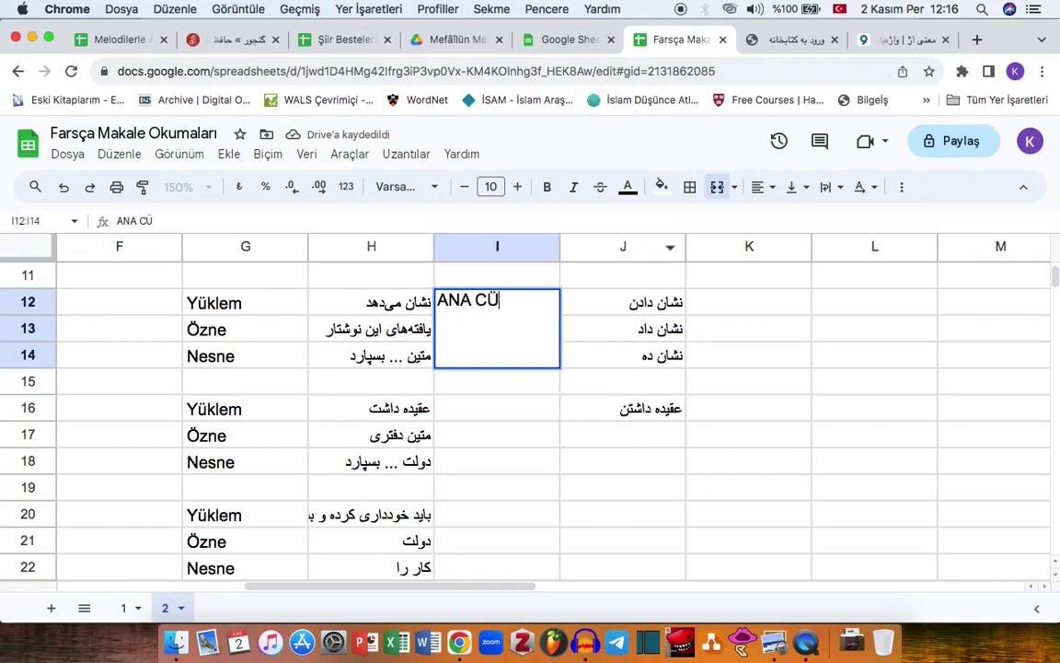
pyautogui.press('Return')
# Go over the main sentence's elements in G12:G14 and fill the Nesne cell G14 with dark yellow
pyautogui.click(260, 301)
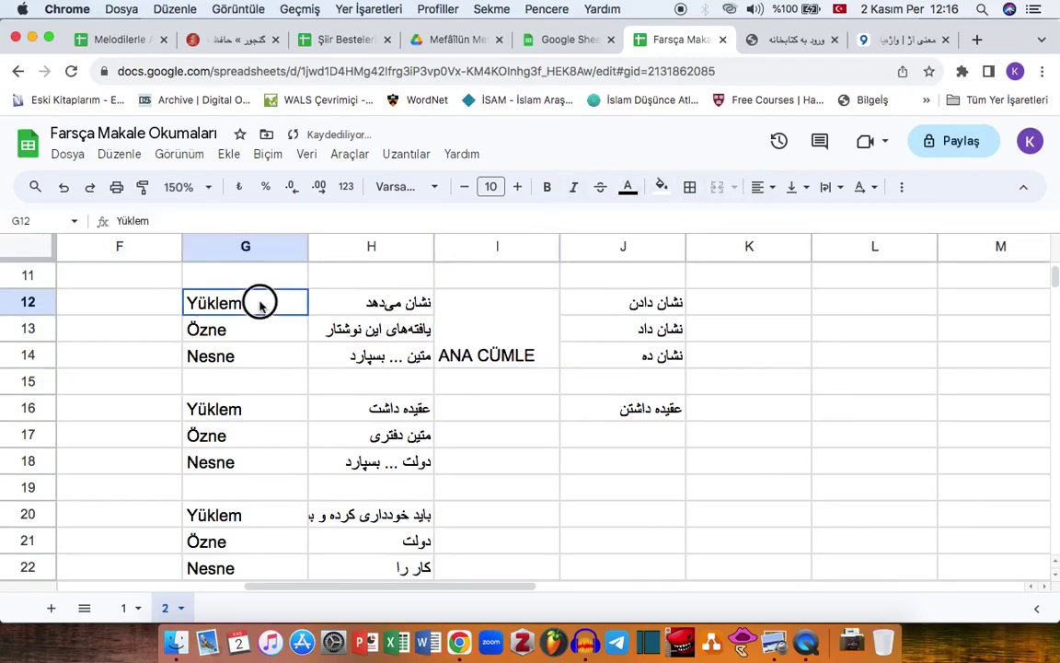
pyautogui.click(293, 329)
pyautogui.click(260, 356)
pyautogui.moveTo(261, 303); pyautogui.dragTo(262, 354)
pyautogui.click(262, 354)
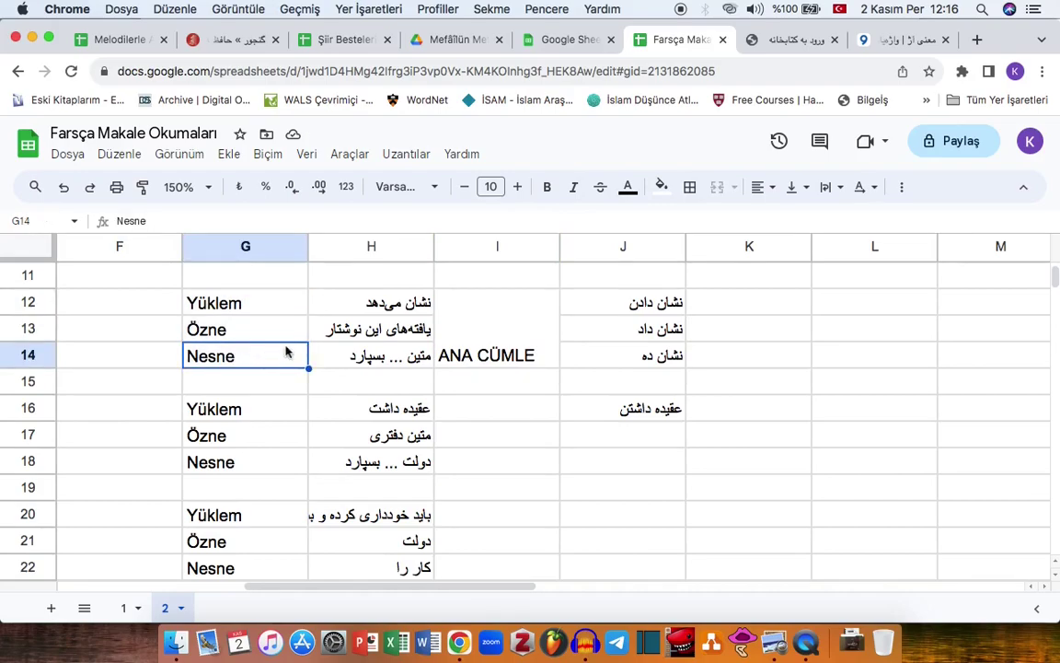
pyautogui.click(661, 187)
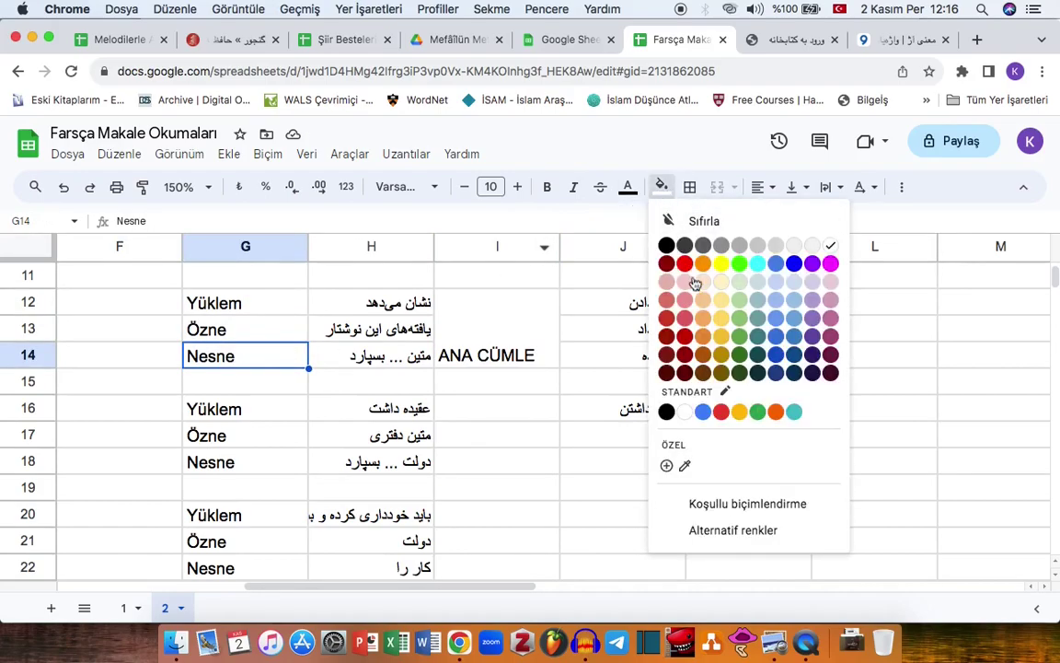
pyautogui.click(721, 336)
pyautogui.click(385, 360)
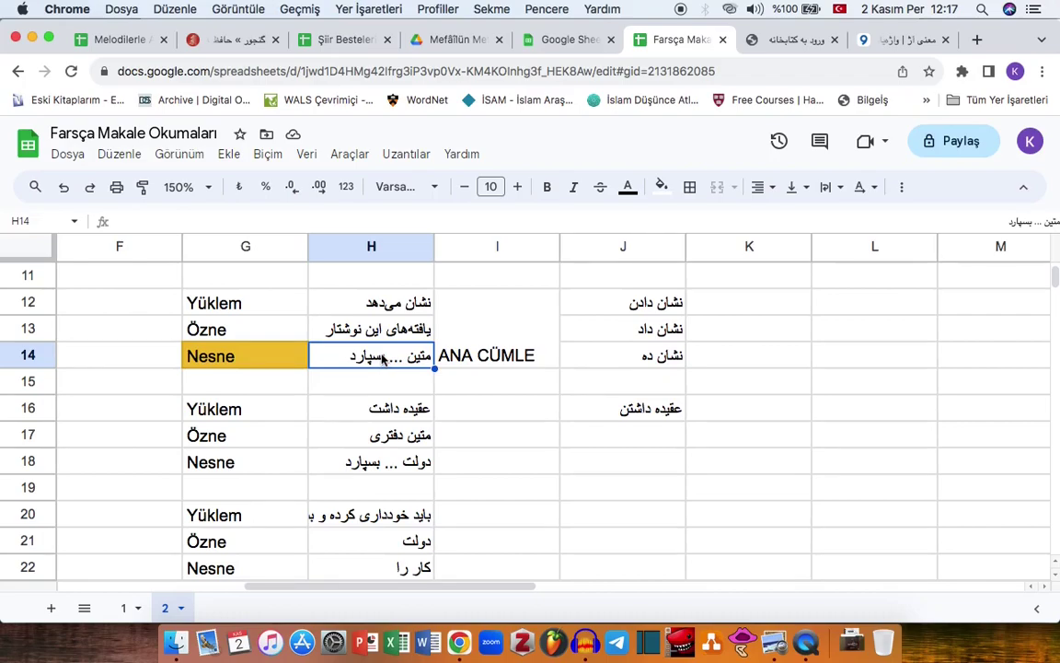
# Merge cells I16:I18 beside the second sentence analysis and label them ALT CÜMLE
pyautogui.moveTo(493, 415); pyautogui.dragTo(485, 464)
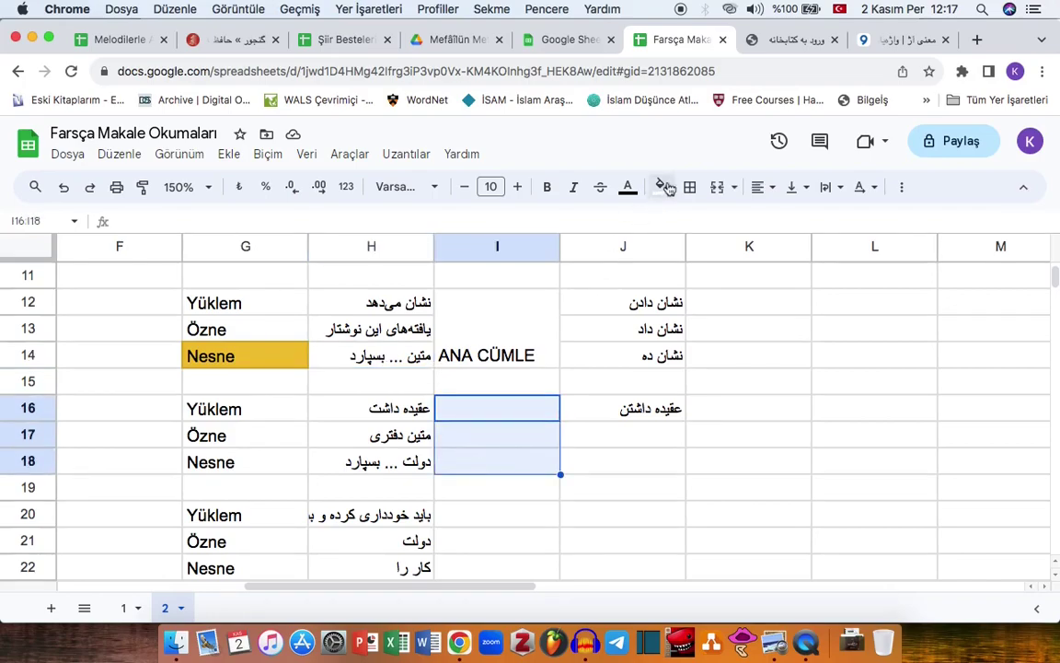
pyautogui.click(717, 187)
pyautogui.write('ALT CÜML')
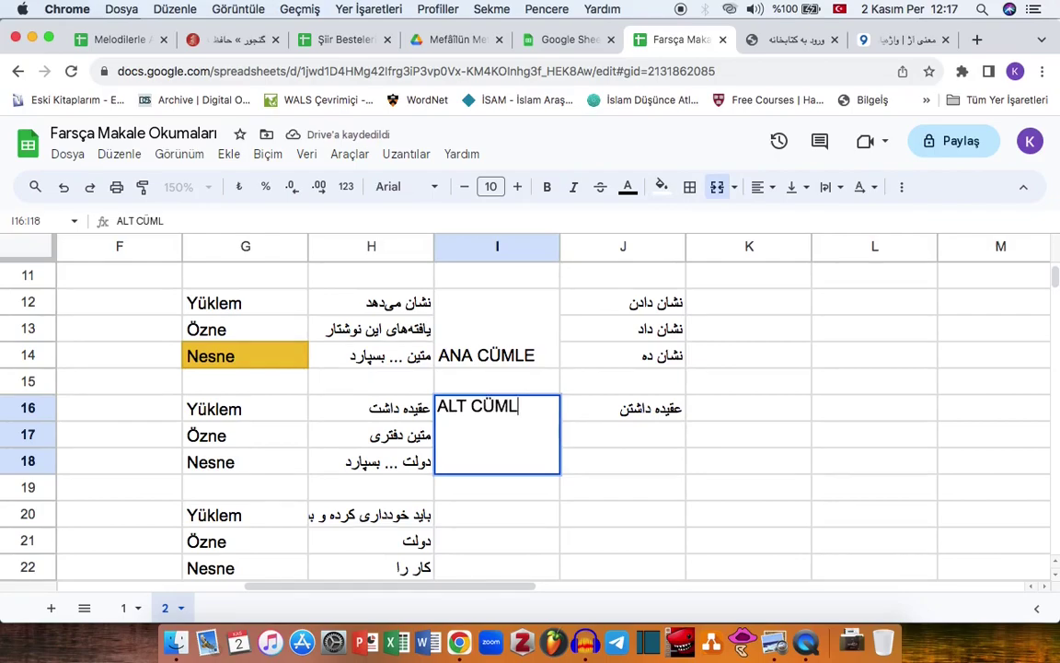
pyautogui.write('E')
pyautogui.press('Up')
# Review the subordinate sentence's predicate, subject and object in G16:H18 and compare its object with the breakdown in H20:H22
pyautogui.click(278, 412)
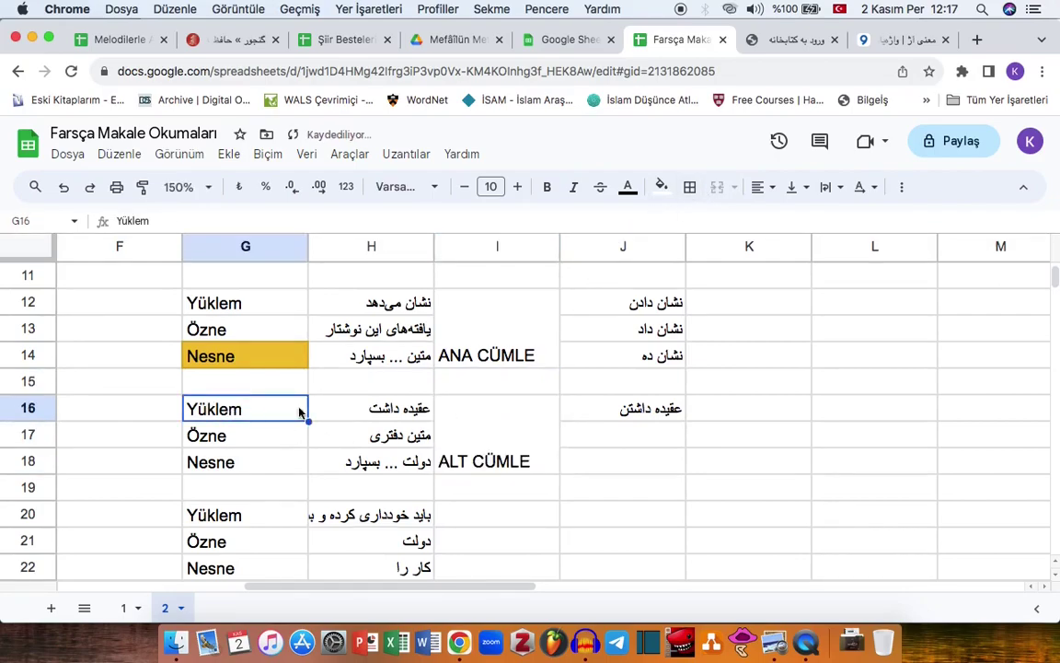
pyautogui.press('Right')
pyautogui.click(346, 434)
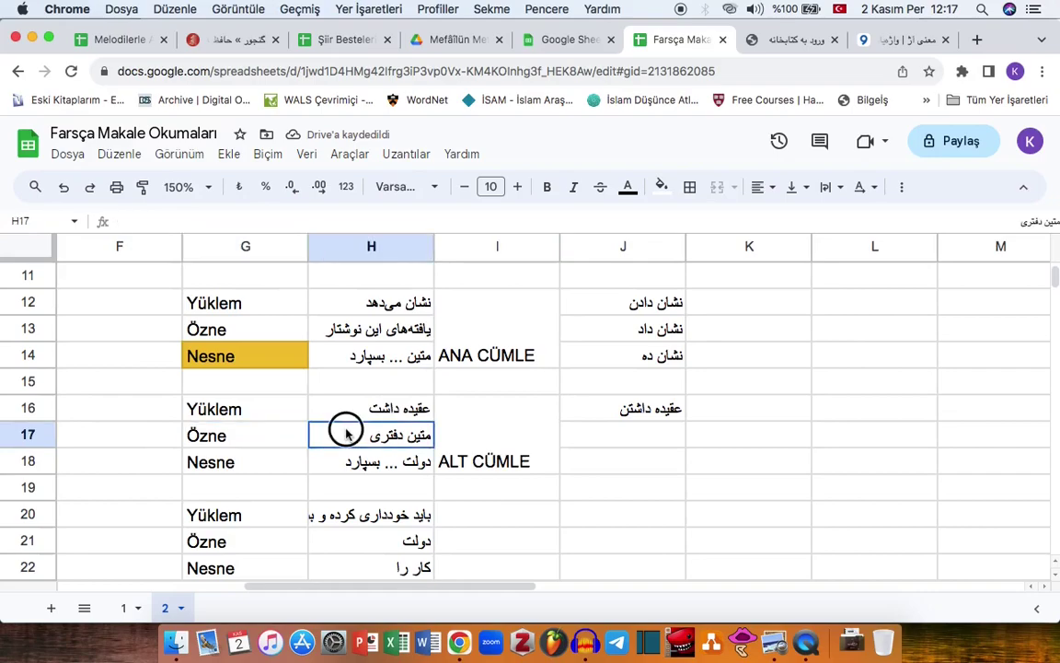
pyautogui.click(267, 465)
pyautogui.press('Right')
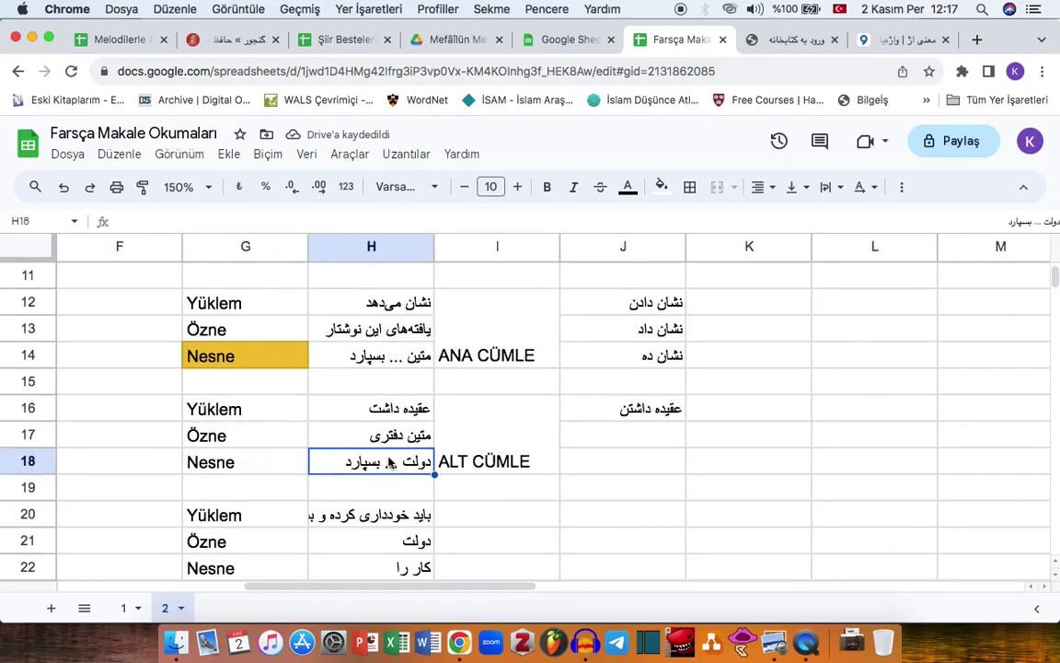
pyautogui.click(268, 465)
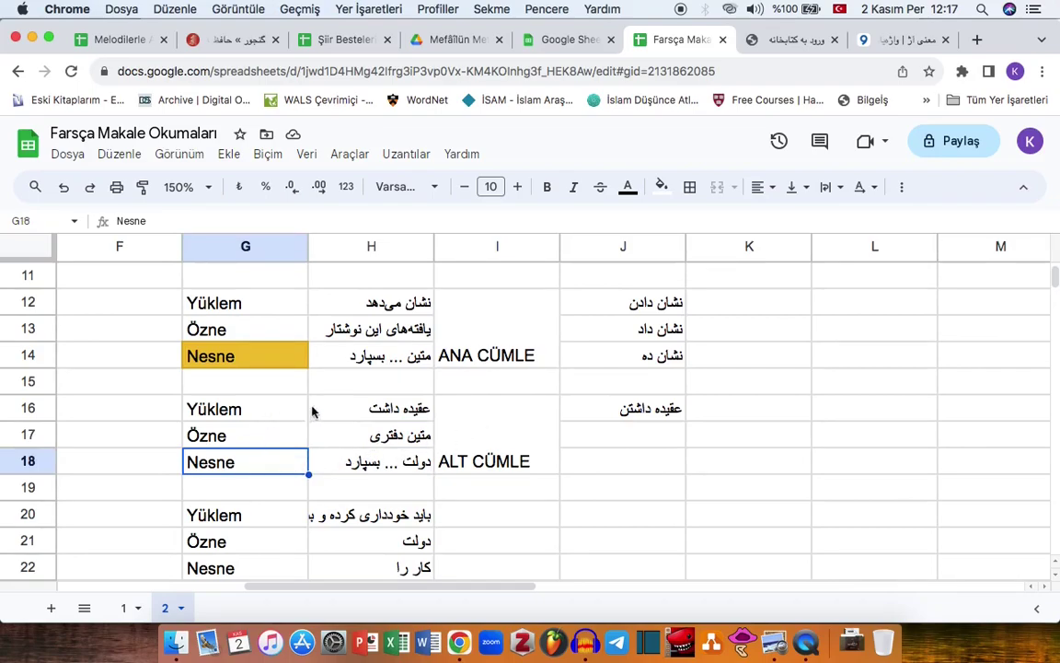
pyautogui.click(530, 445)
pyautogui.click(263, 467)
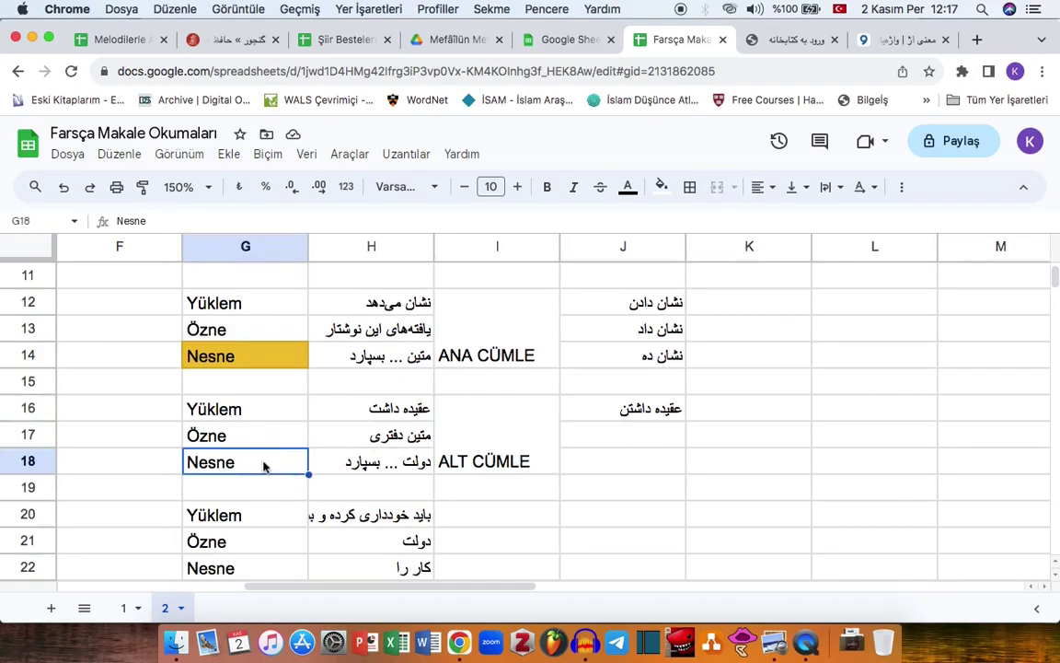
pyautogui.click(367, 466)
pyautogui.press('Down')
pyautogui.press('Down')
pyautogui.press('Down')
pyautogui.press('Down')
pyautogui.press('Down')
pyautogui.press('Down')
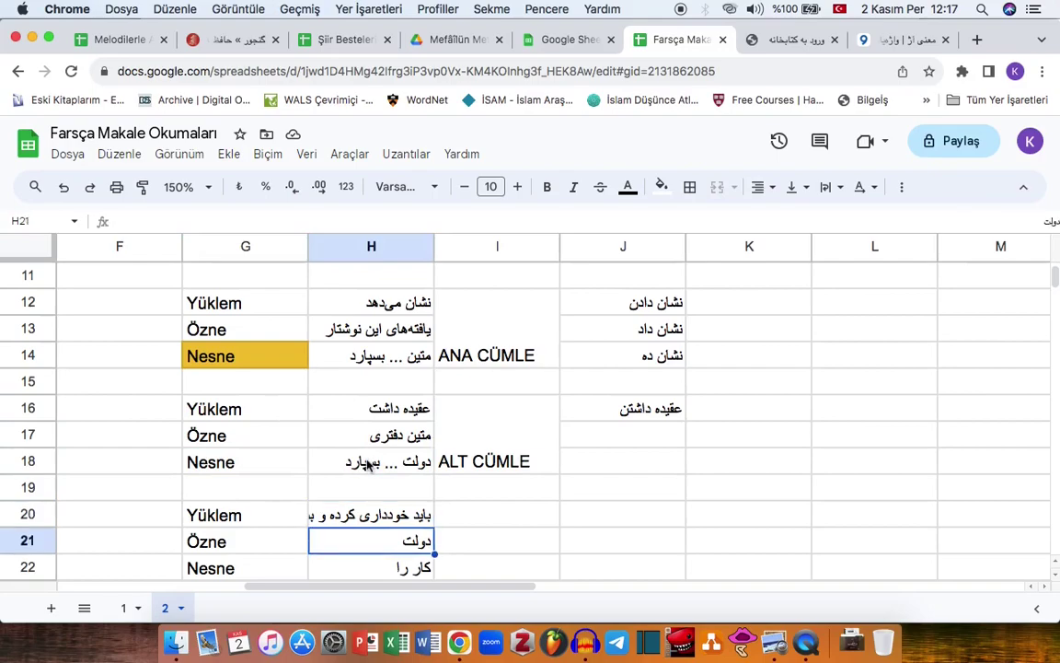
pyautogui.click(385, 408)
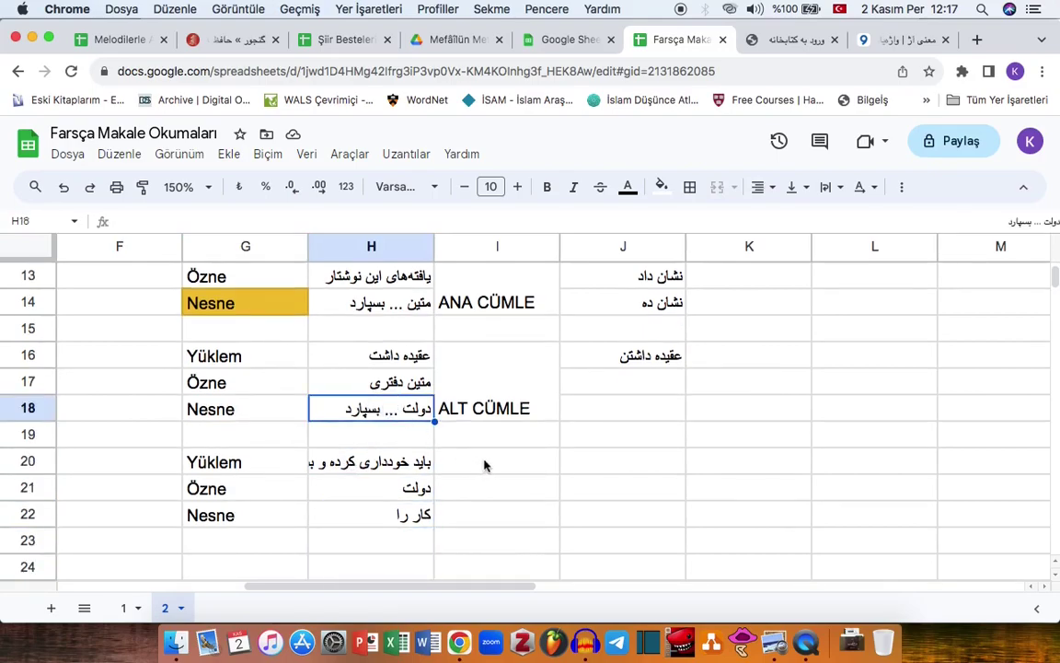
# Merge cells I20:I22 beside the third sentence analysis and label them ALT CÜMLE 2
pyautogui.moveTo(486, 465); pyautogui.dragTo(485, 515)
pyautogui.click(718, 186)
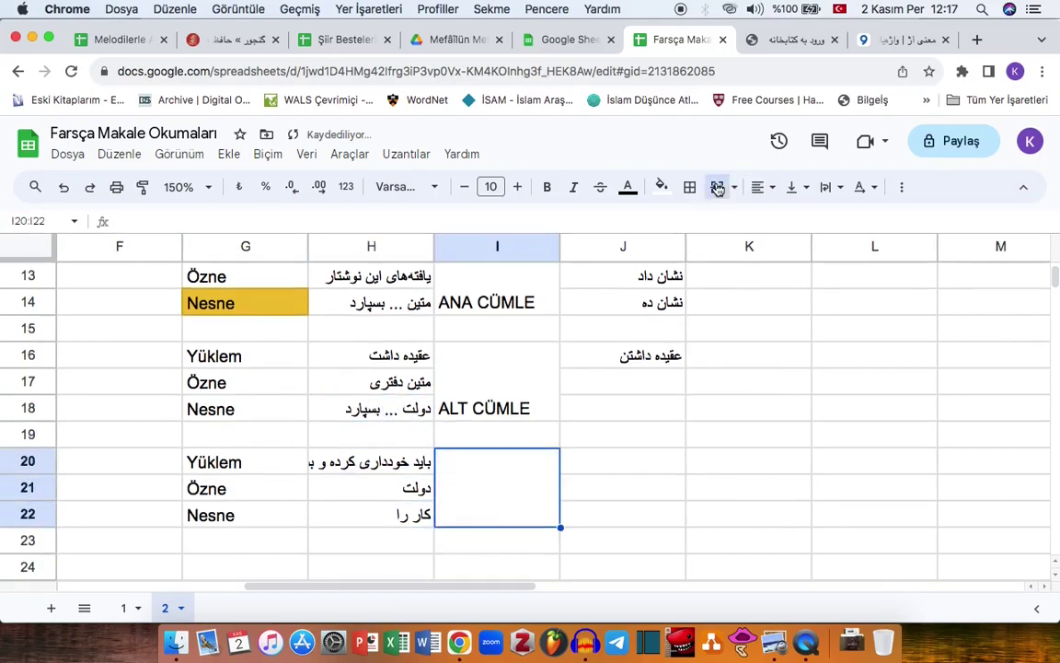
pyautogui.write('ALT CÜMEL')
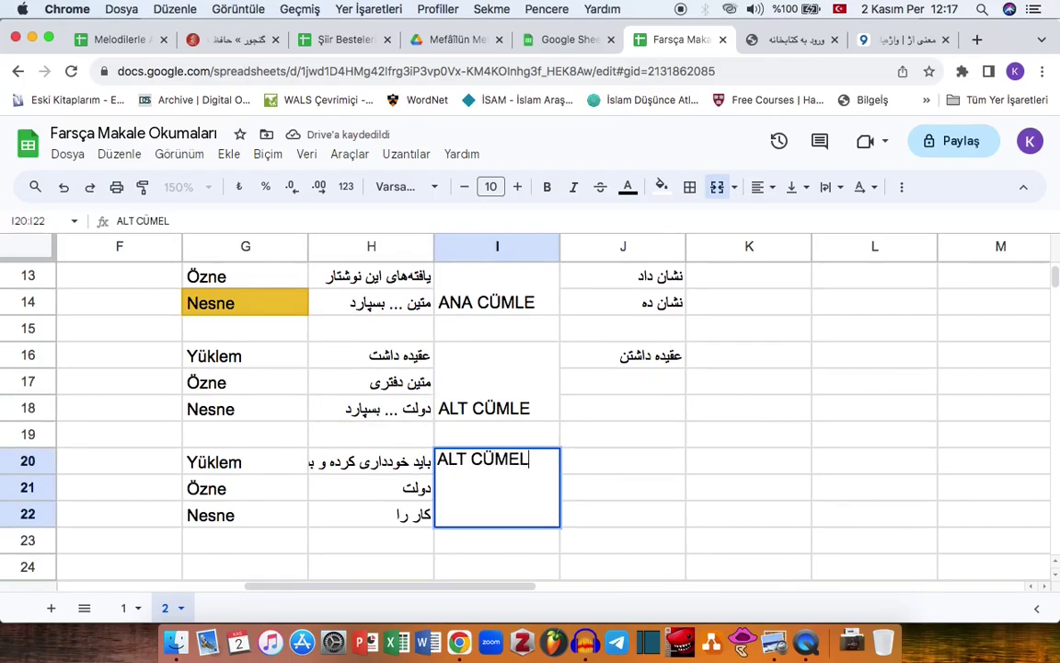
pyautogui.press('BackSpace')
pyautogui.press('BackSpace')
pyautogui.write('LE 2')
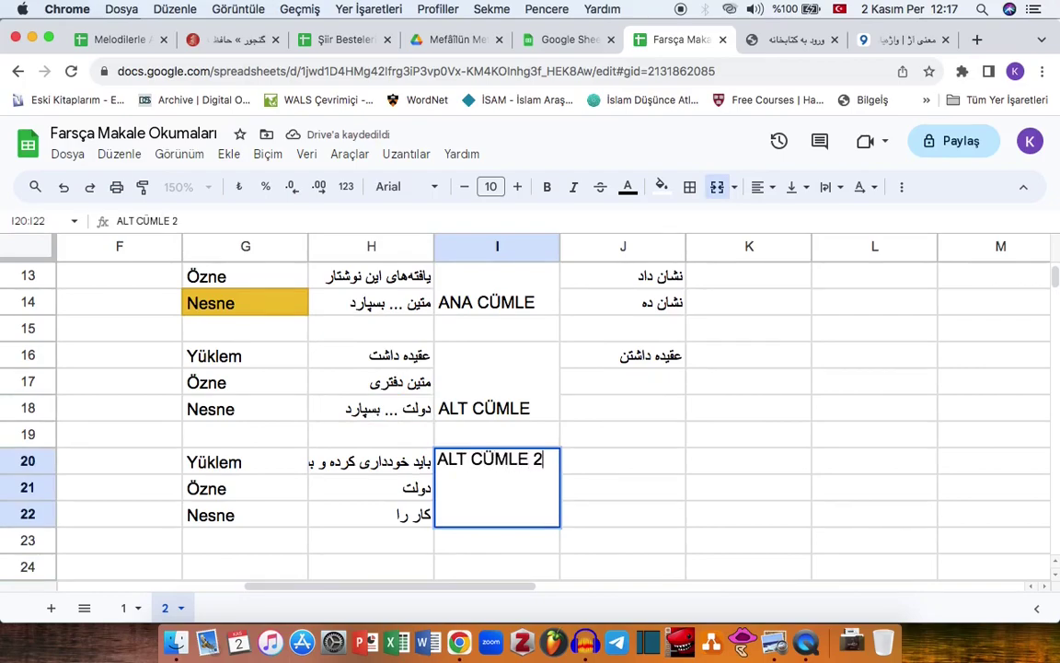
pyautogui.press('Return')
# Fill the Nesne cell G18 with the same dark yellow as G14
pyautogui.click(188, 410)
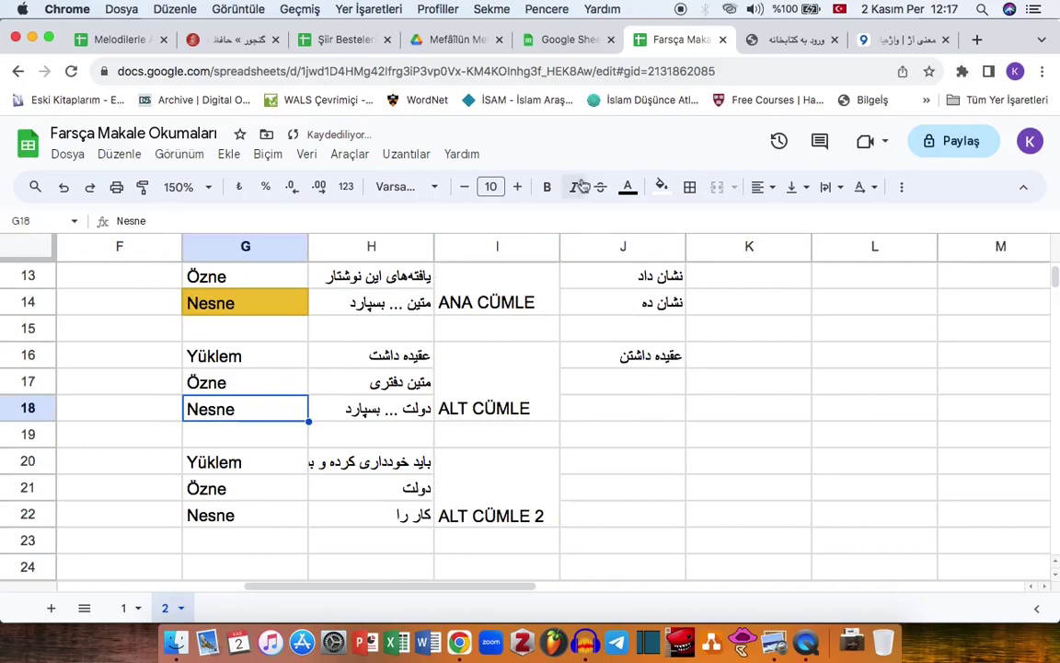
pyautogui.click(661, 187)
pyautogui.click(705, 338)
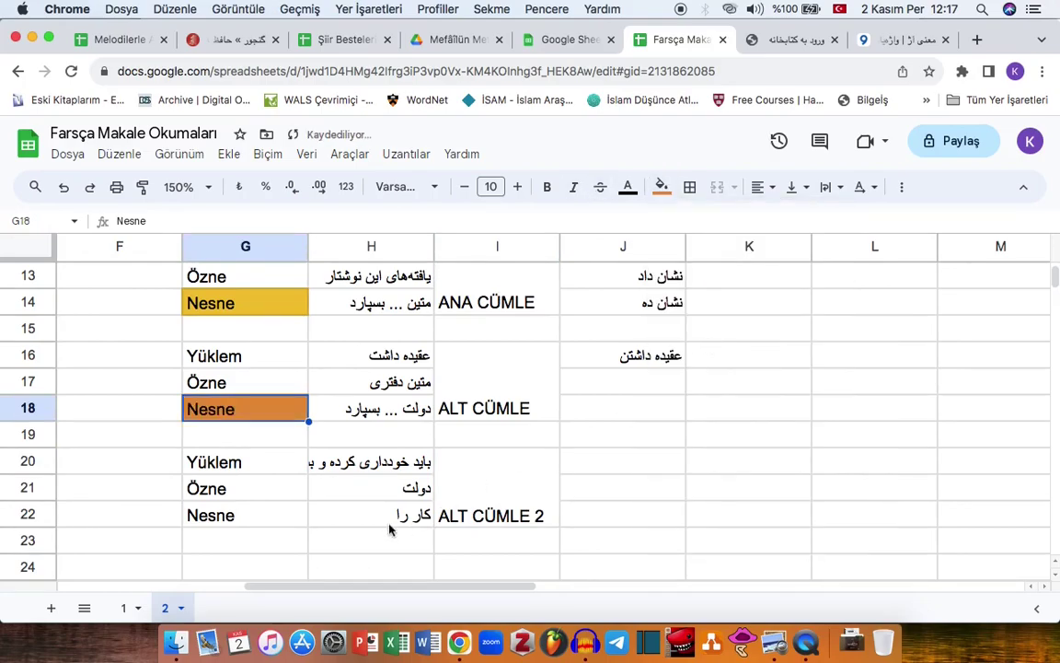
pyautogui.click(662, 187)
pyautogui.click(717, 336)
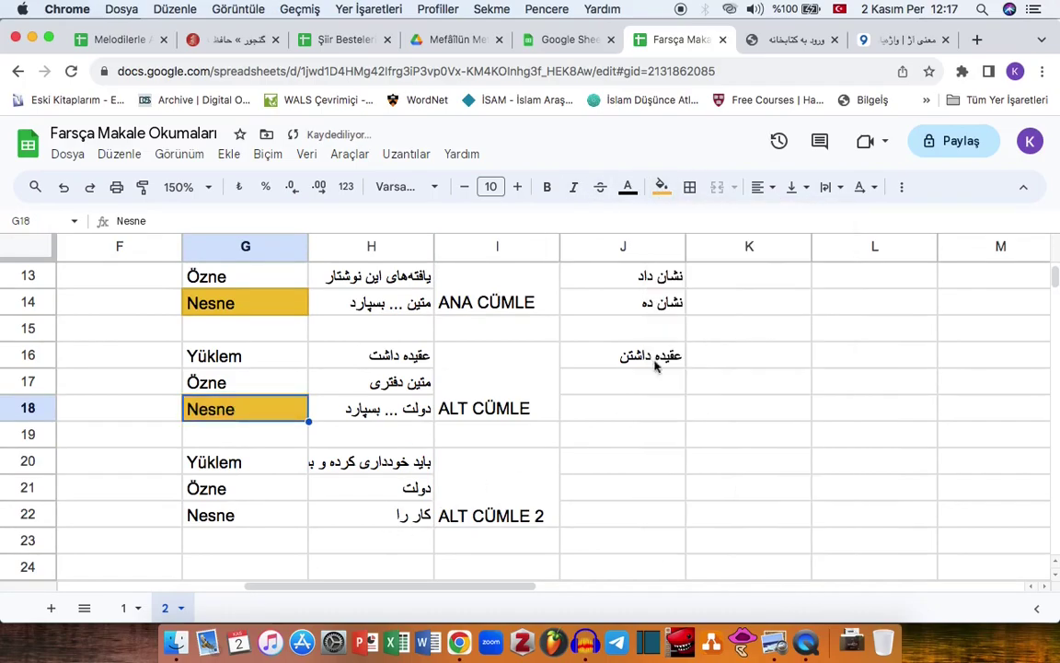
# Widen column H to fit its contents and read through the full predicate in H20
pyautogui.click(245, 467)
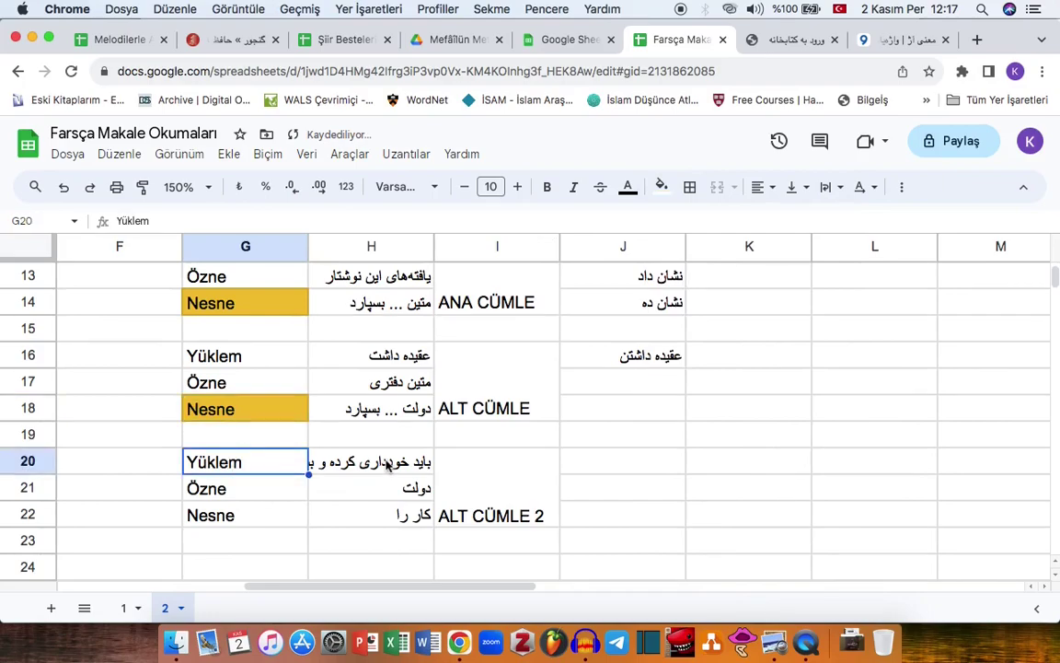
pyautogui.click(388, 466)
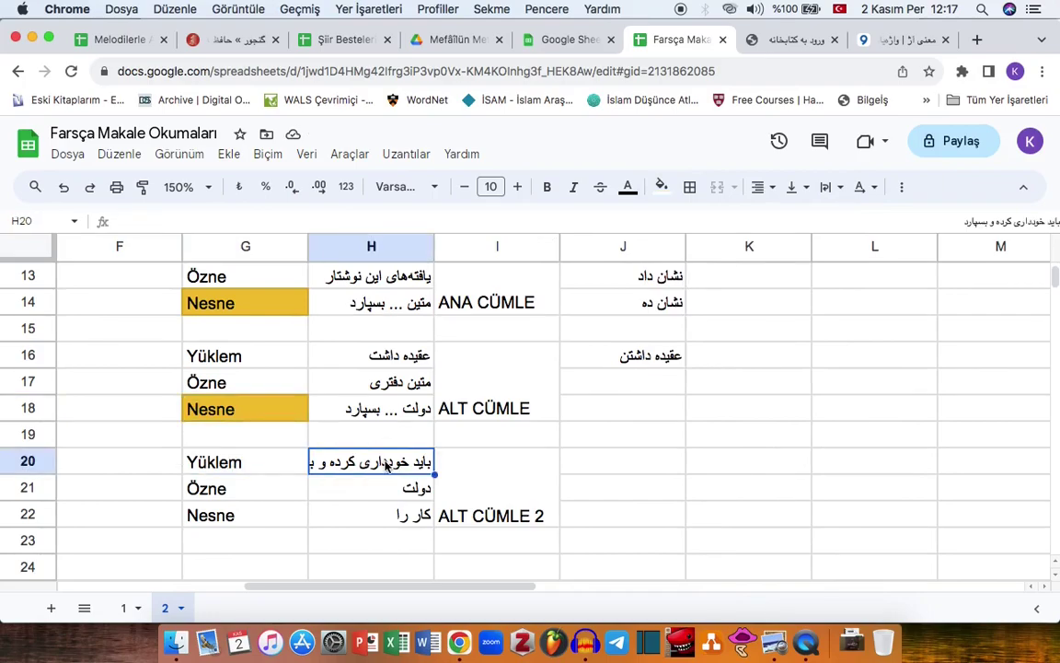
pyautogui.doubleClick(434, 246)
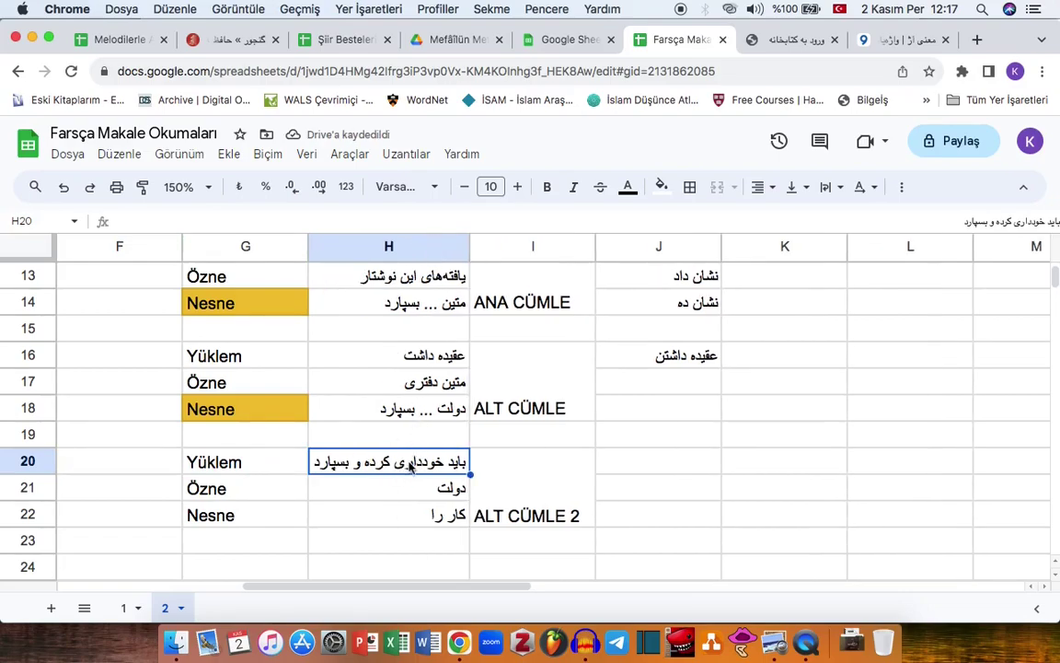
pyautogui.doubleClick(417, 465)
pyautogui.click(367, 456)
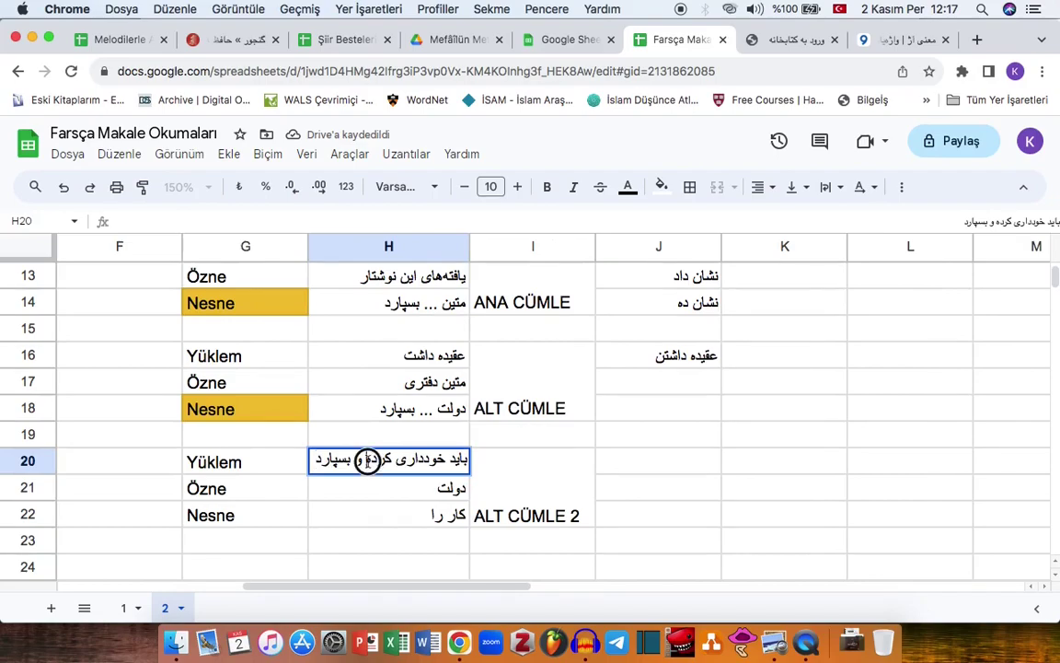
pyautogui.click(320, 460)
pyautogui.moveTo(319, 460); pyautogui.dragTo(512, 465)
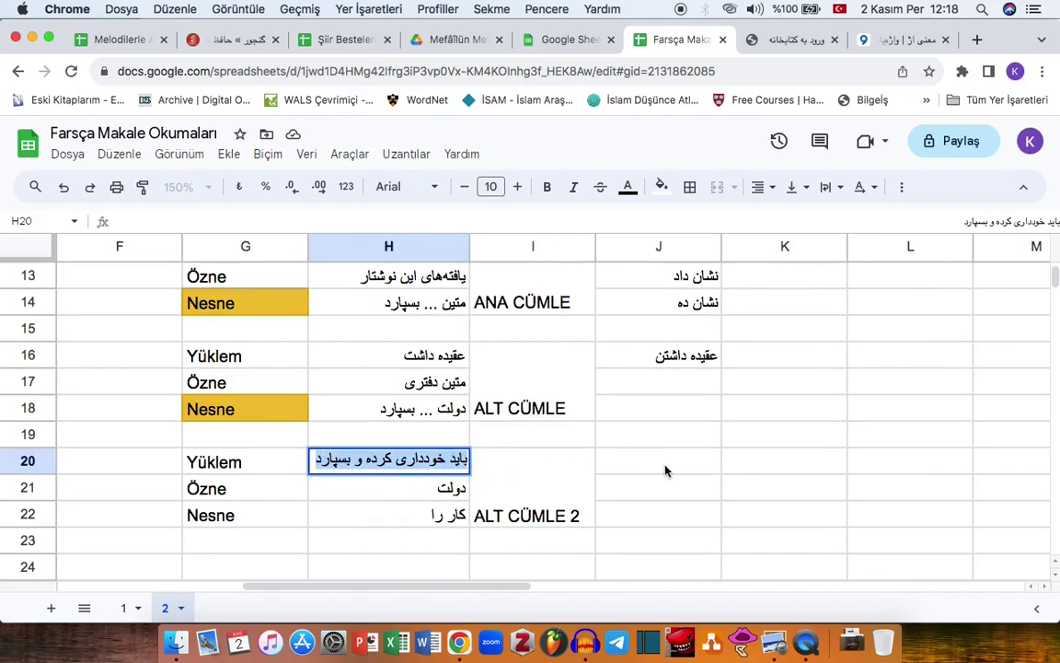
pyautogui.click(398, 497)
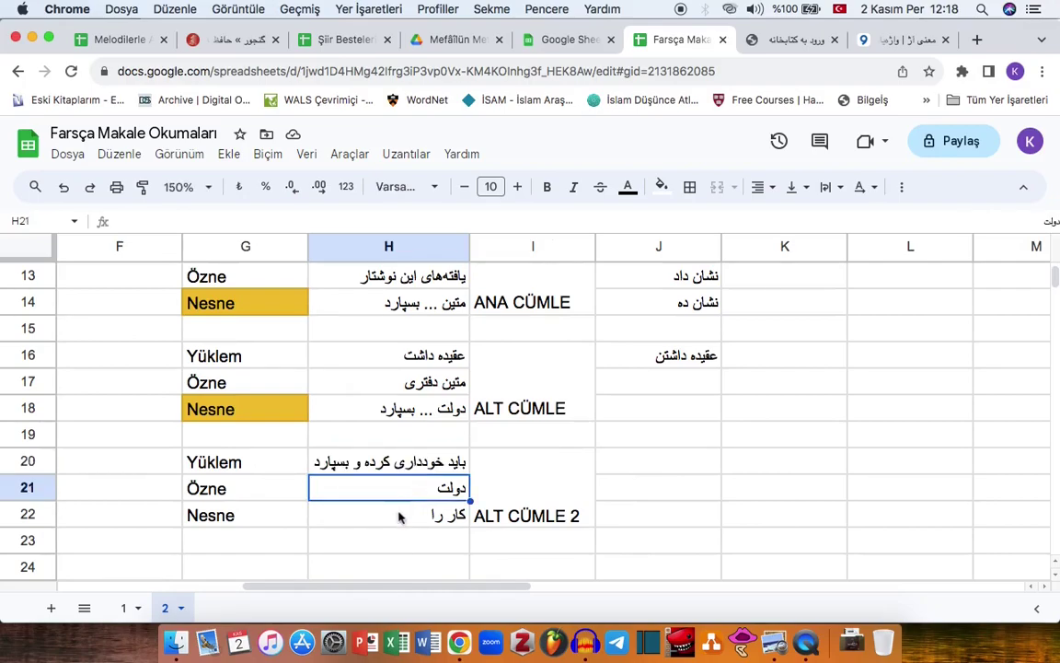
# Review the predicate, subject and object breakdown of the main clause and both subordinate clauses in columns G and H
pyautogui.click(398, 518)
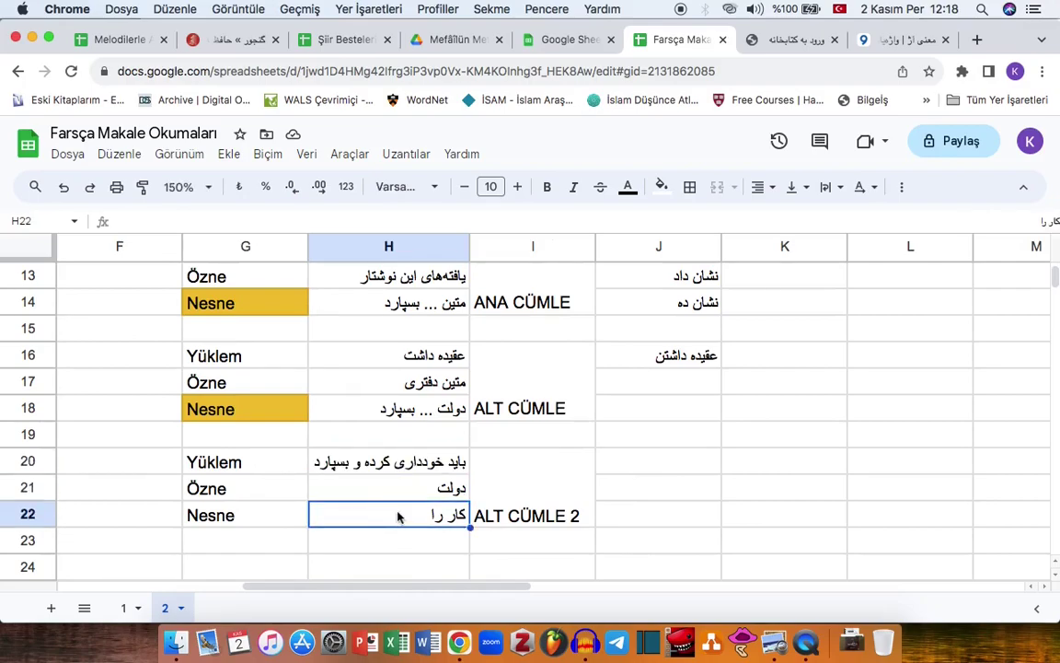
pyautogui.moveTo(241, 521); pyautogui.dragTo(245, 452)
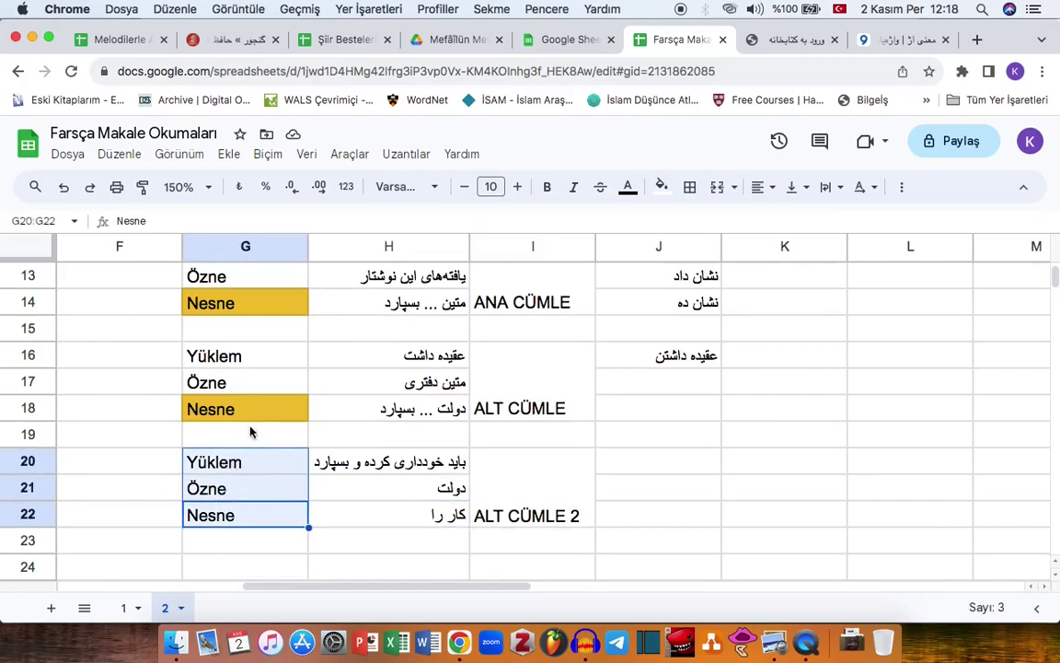
pyautogui.keyDown('shift'); pyautogui.click(239, 359); pyautogui.keyUp('shift')
pyautogui.moveTo(244, 303); pyautogui.dragTo(241, 488)
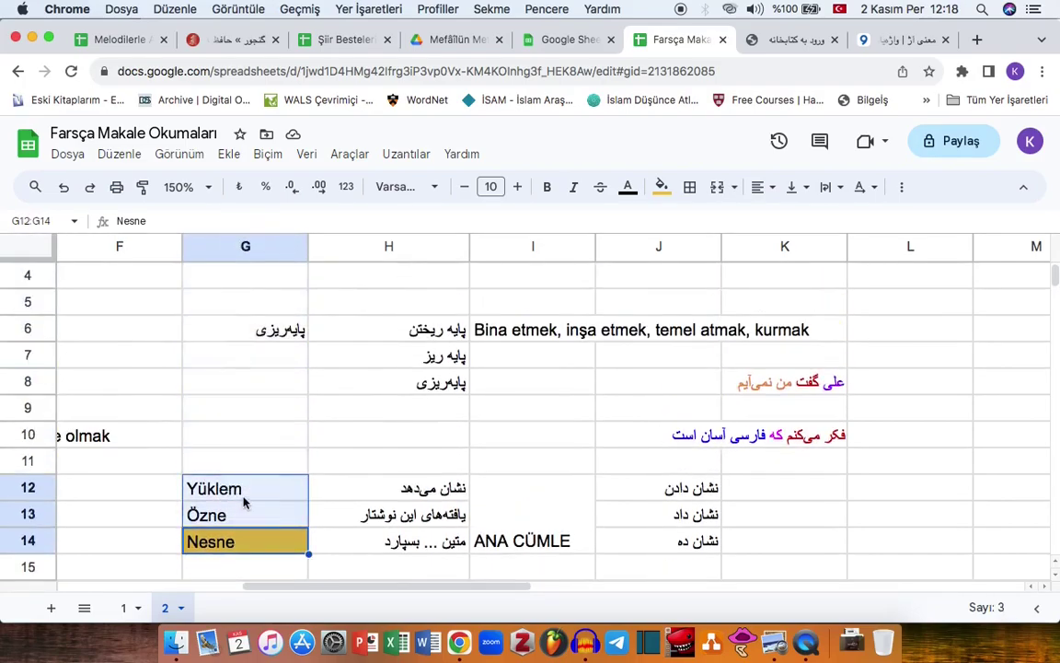
pyautogui.click(405, 514)
pyautogui.press('Down')
pyautogui.press('Down')
pyautogui.press('Down')
pyautogui.press('Down')
pyautogui.press('Down')
pyautogui.press('Down')
pyautogui.press('Down')
pyautogui.press('Down')
pyautogui.press('Down')
pyautogui.press('Down')
pyautogui.press('Down')
pyautogui.press('Down')
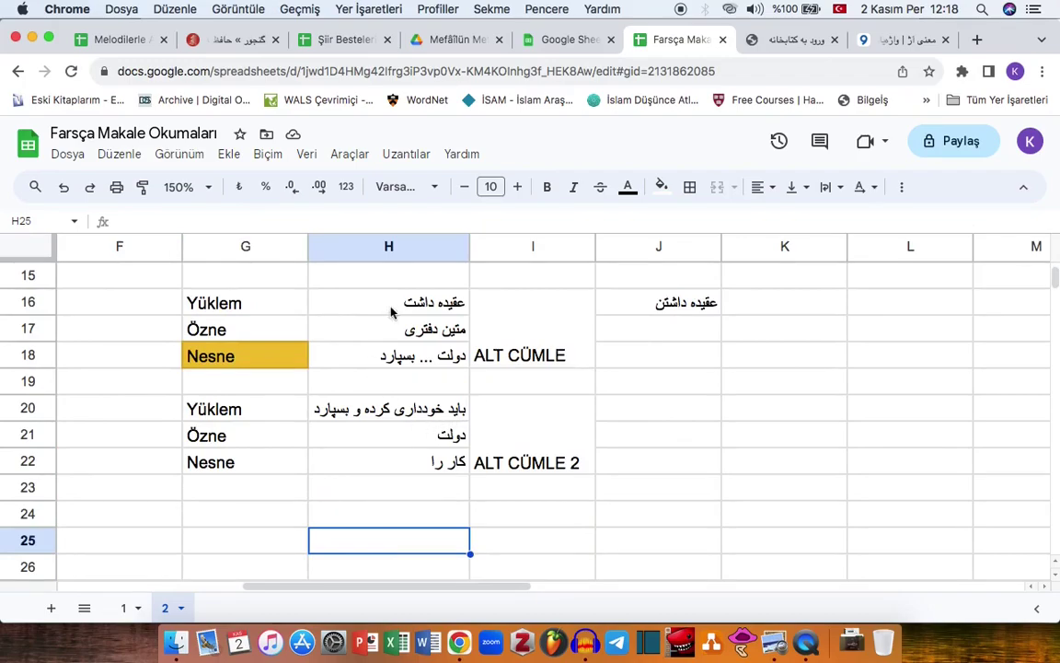
# Enter the infinitive بایستن in J20 beside the second subordinate clause, with its meaning Gereklilik in K20
pyautogui.click(639, 303)
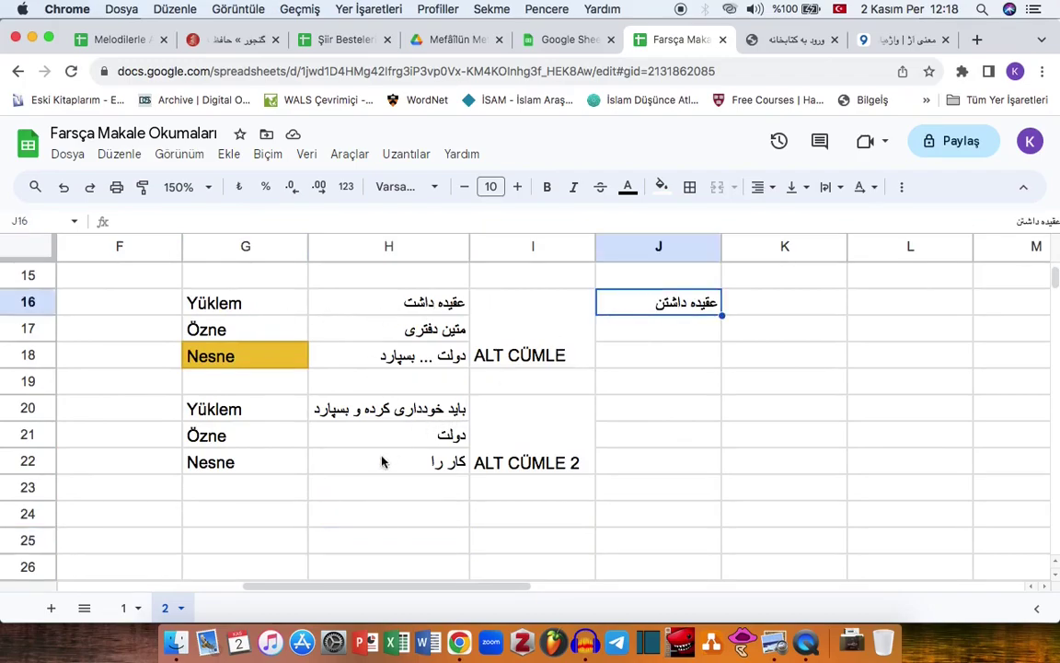
pyautogui.click(682, 410)
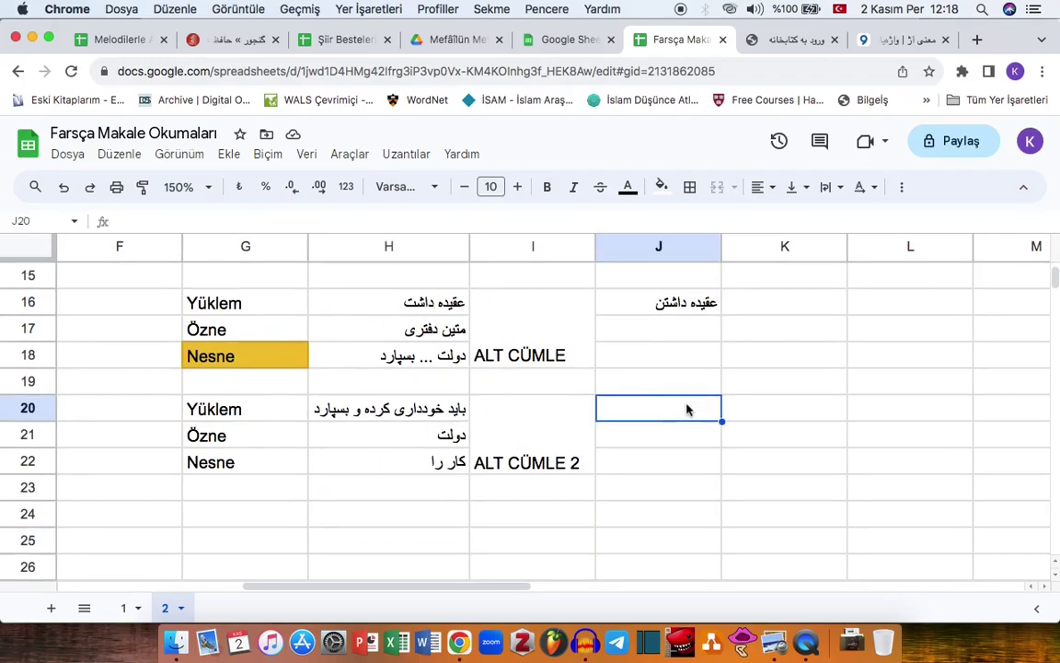
pyautogui.write('بایستن')
pyautogui.press('Tab')
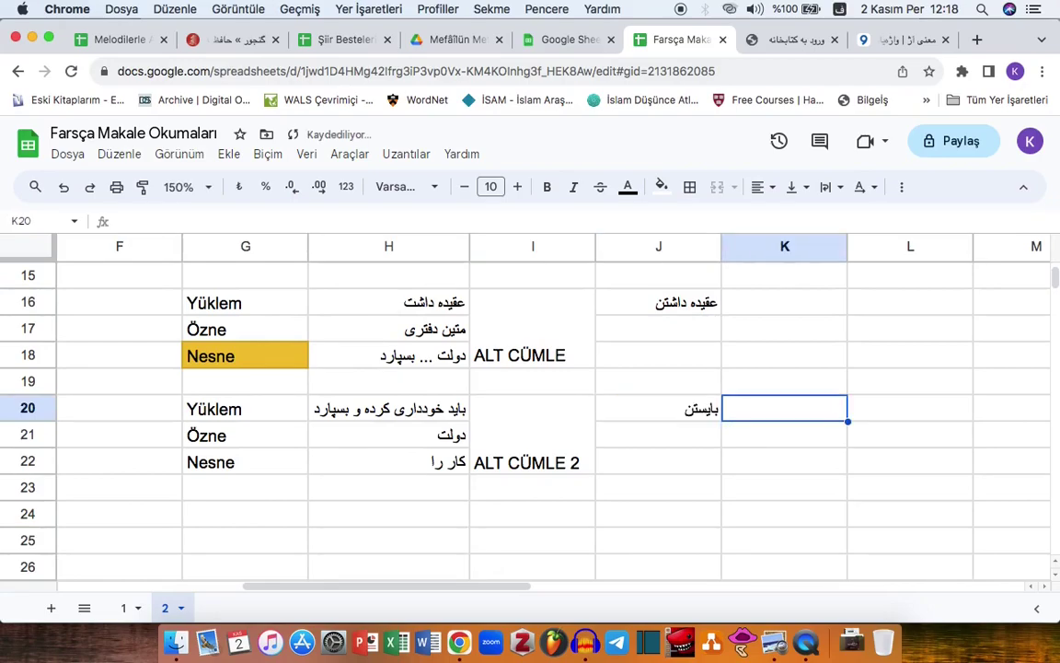
pyautogui.write('Gereklilik')
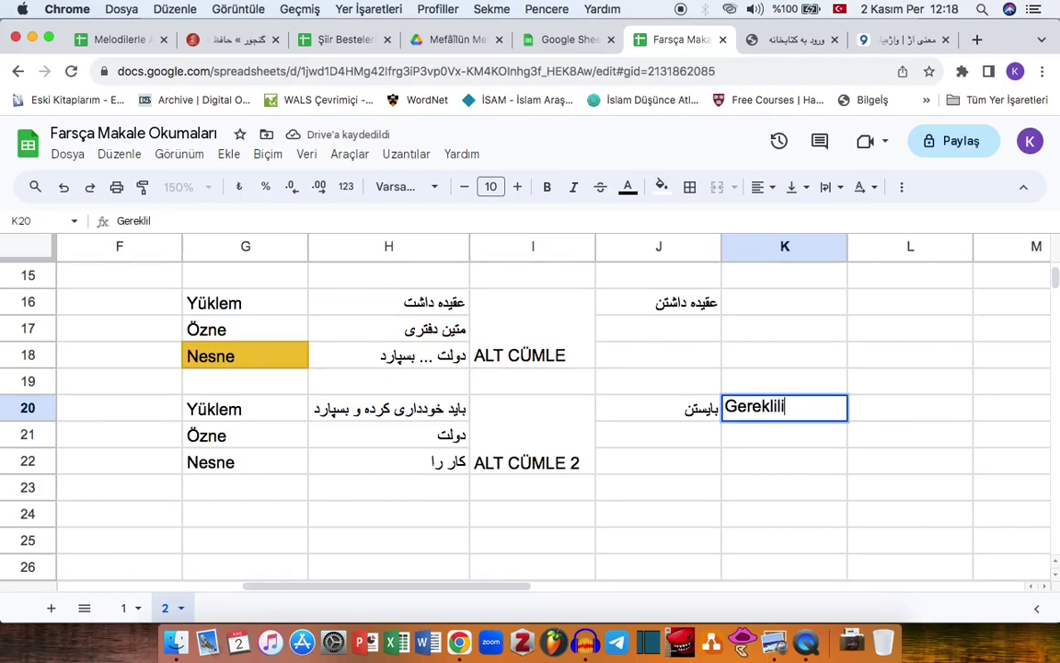
pyautogui.press('Return')
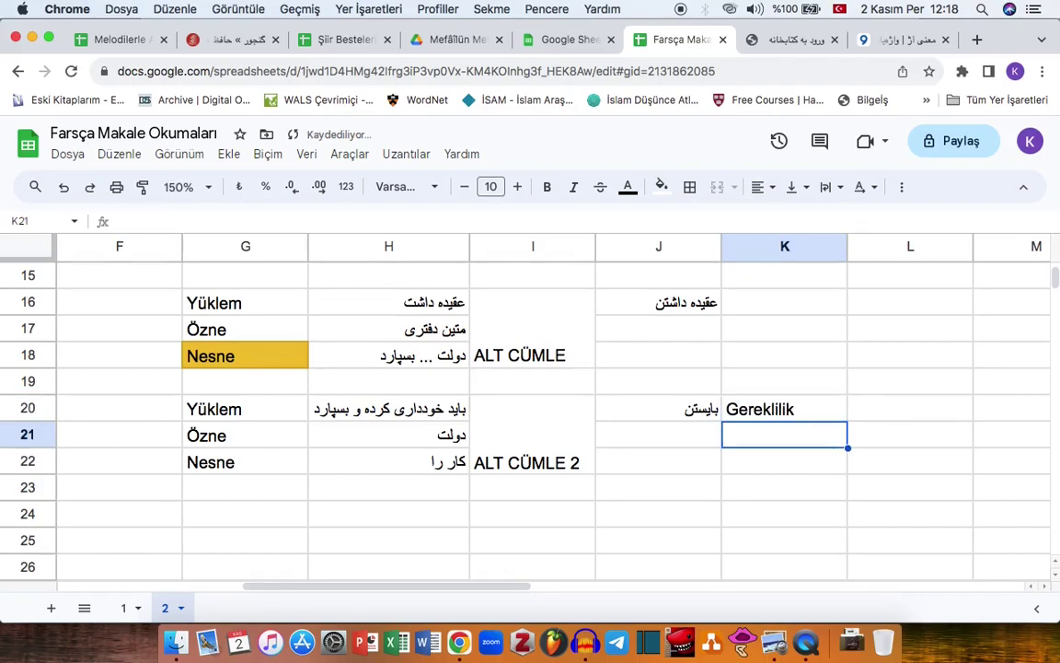
# Enter the form باید in J21, directly below the infinitive بایستن
pyautogui.click(670, 417)
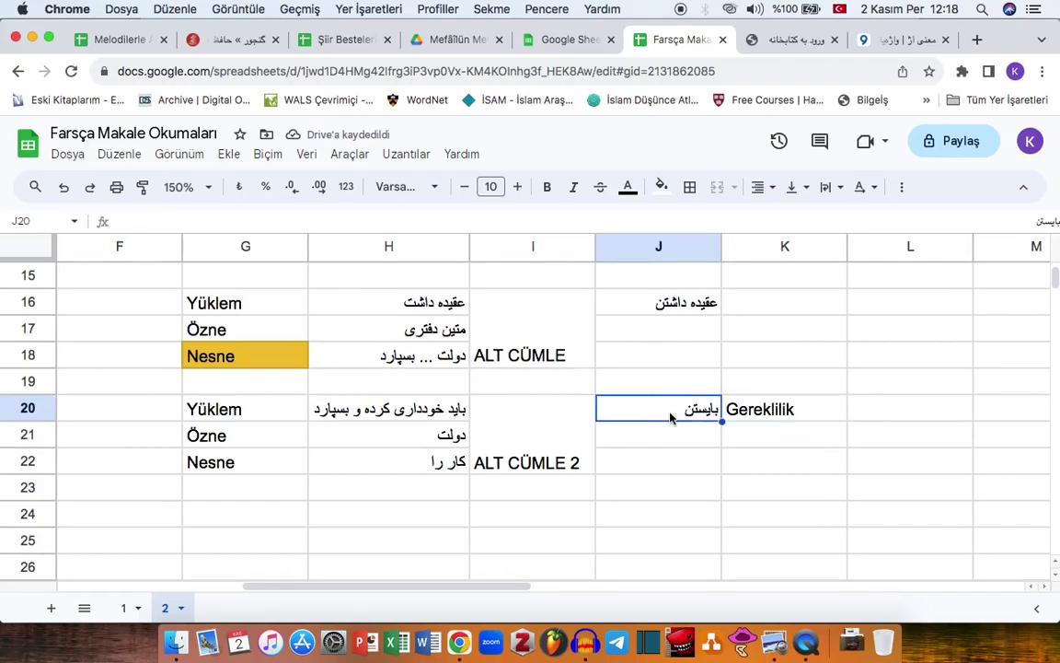
pyautogui.click(663, 436)
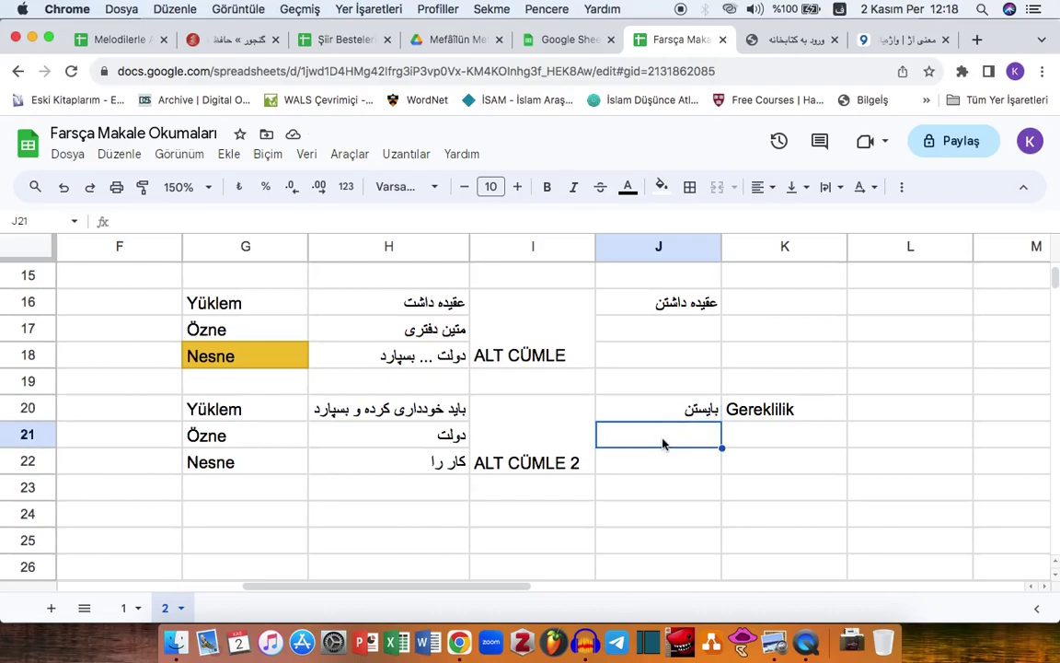
pyautogui.write('باید')
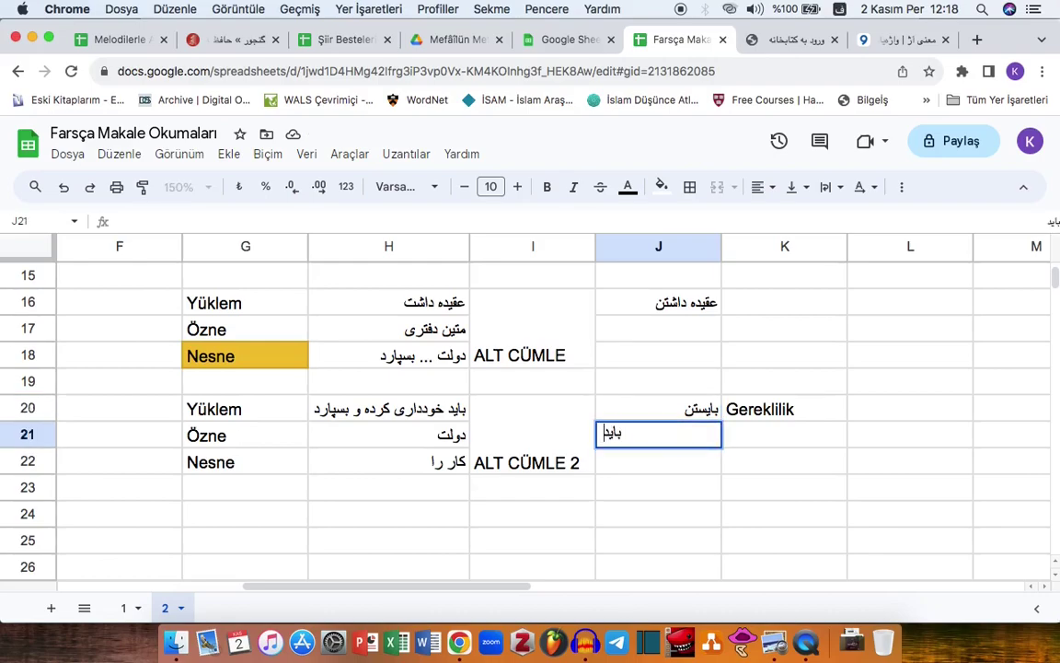
pyautogui.press('Return')
pyautogui.click(670, 444)
# Enter the example phrase باید بروم in cell L21
pyautogui.click(883, 436)
pyautogui.write('لبا')
pyautogui.write('باید')
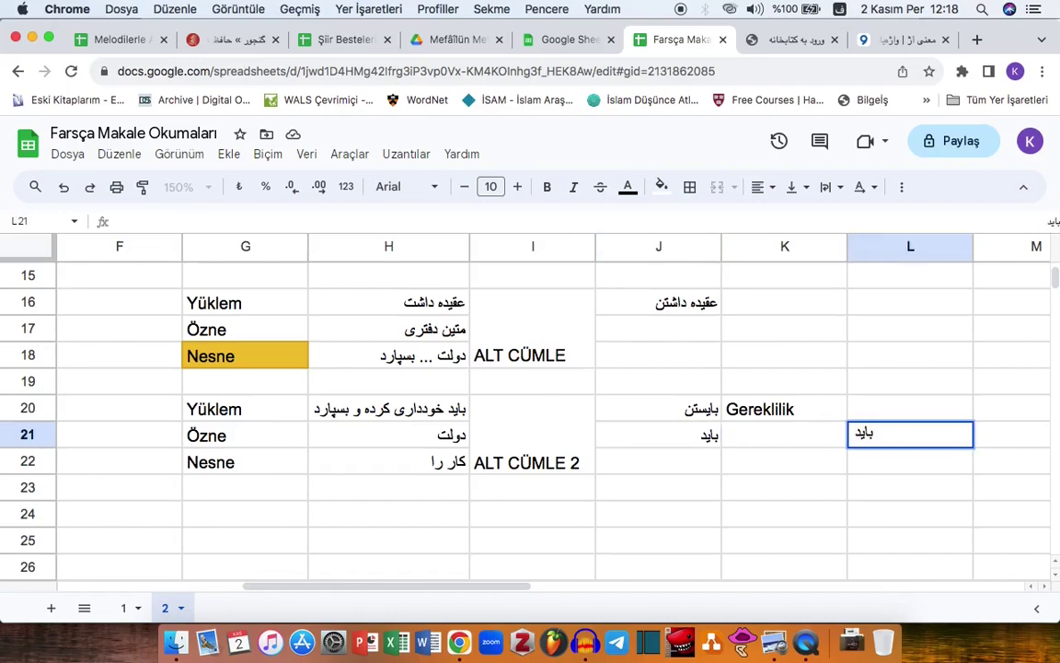
pyautogui.write(' بروم')
pyautogui.press('Return')
# Colour the word بروم in cell L21 red, leaving باید in black
pyautogui.click(925, 442)
pyautogui.doubleClick(925, 440)
pyautogui.moveTo(953, 433); pyautogui.dragTo(869, 428)
pyautogui.click(628, 187)
pyautogui.click(653, 338)
# Colour only the prefix letter ب of بروم in cell L21 blue and finish editing the cell
pyautogui.click(880, 432)
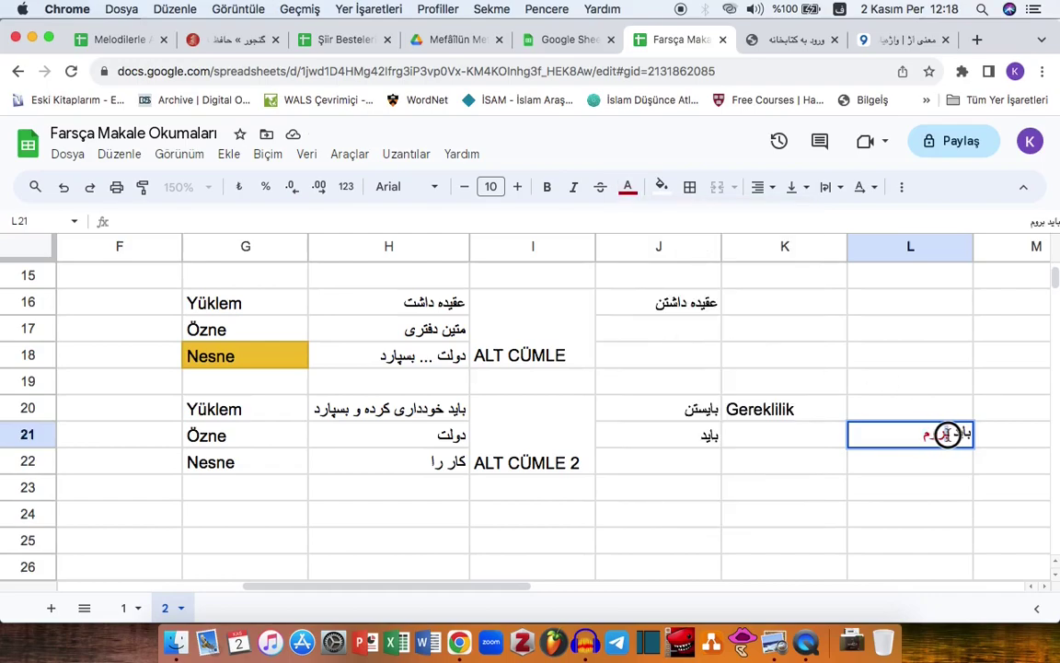
pyautogui.click(628, 187)
pyautogui.press('Escape')
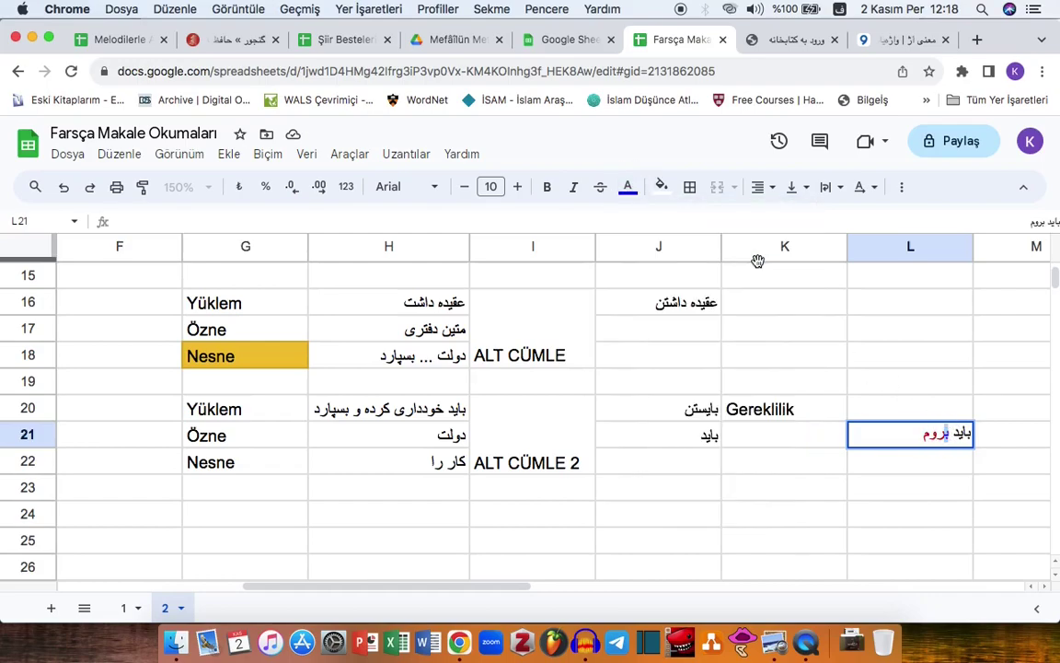
pyautogui.click(920, 413)
pyautogui.click(921, 442)
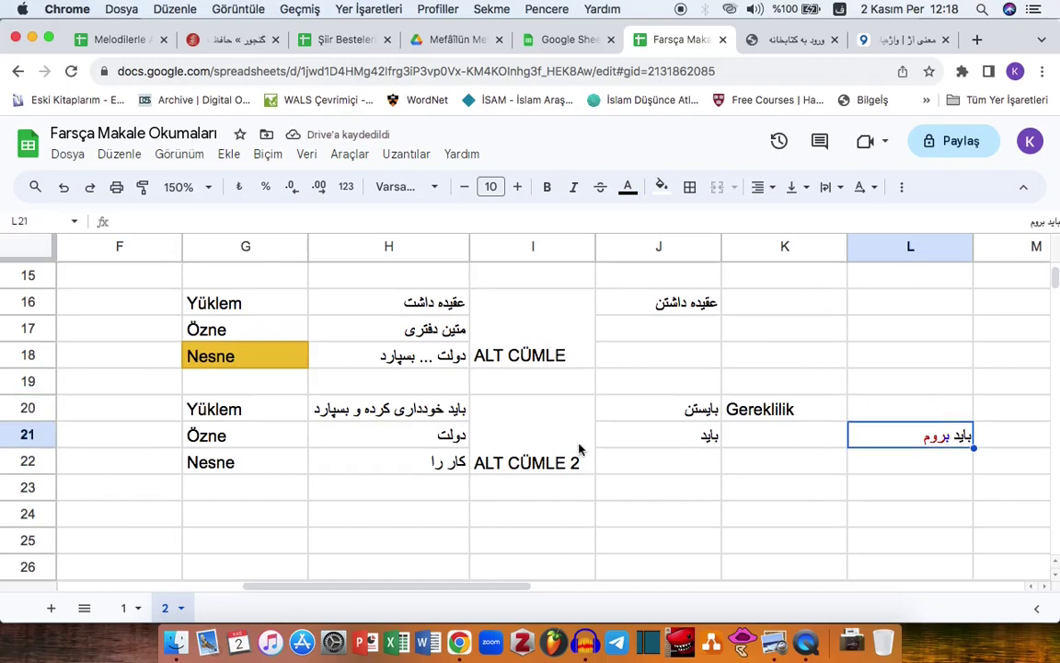
pyautogui.click(691, 447)
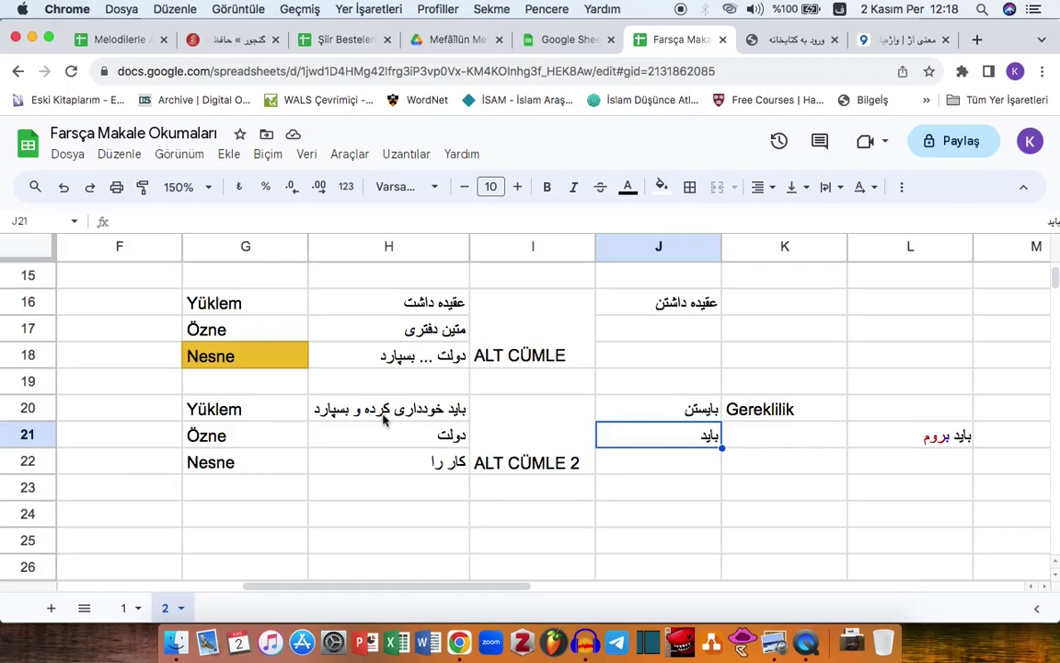
# Copy the predicate باید خودداری کرده و بسپارد from H20 into O20
pyautogui.click(340, 412)
pyautogui.hotkey('ctrl', 'c')
pyautogui.press('Right')
pyautogui.press('Right')
pyautogui.press('Right')
pyautogui.press('Right')
pyautogui.press('Right')
pyautogui.press('Right')
pyautogui.press('Right')
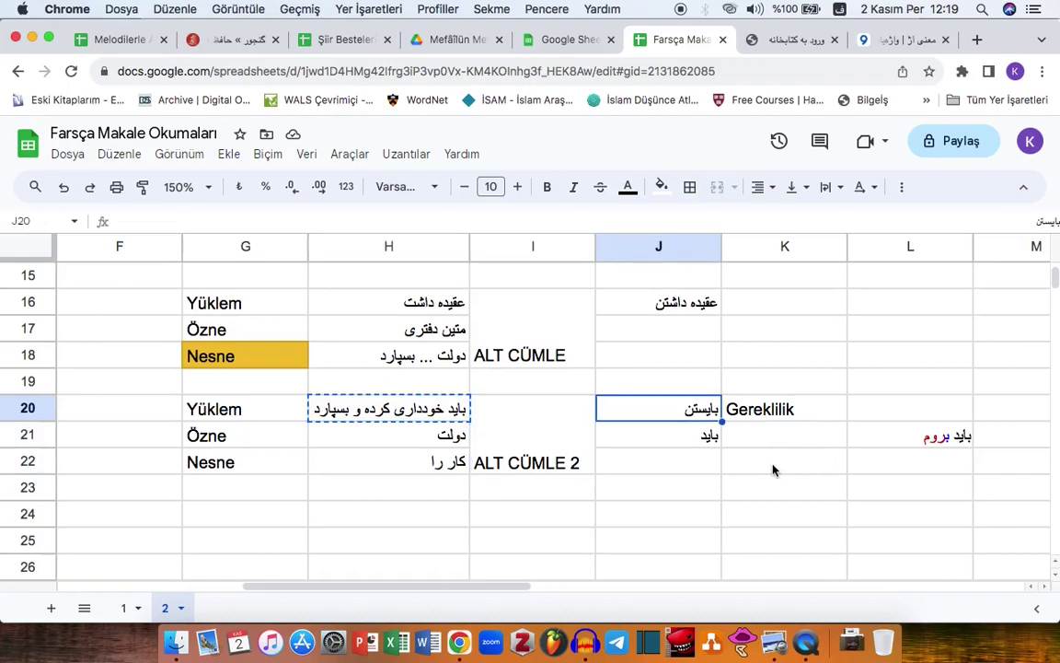
pyautogui.hotkey('ctrl', 'v')
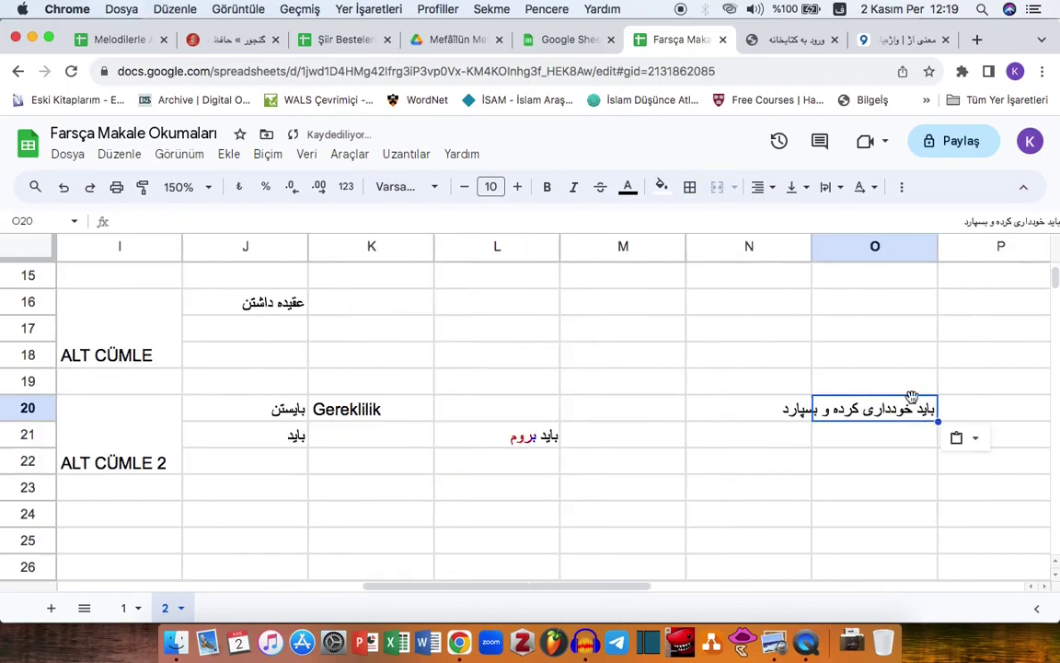
# Enter the alternative wording باید خودداری کند و بسپارد in O21, below the copied predicate
pyautogui.press('Down')
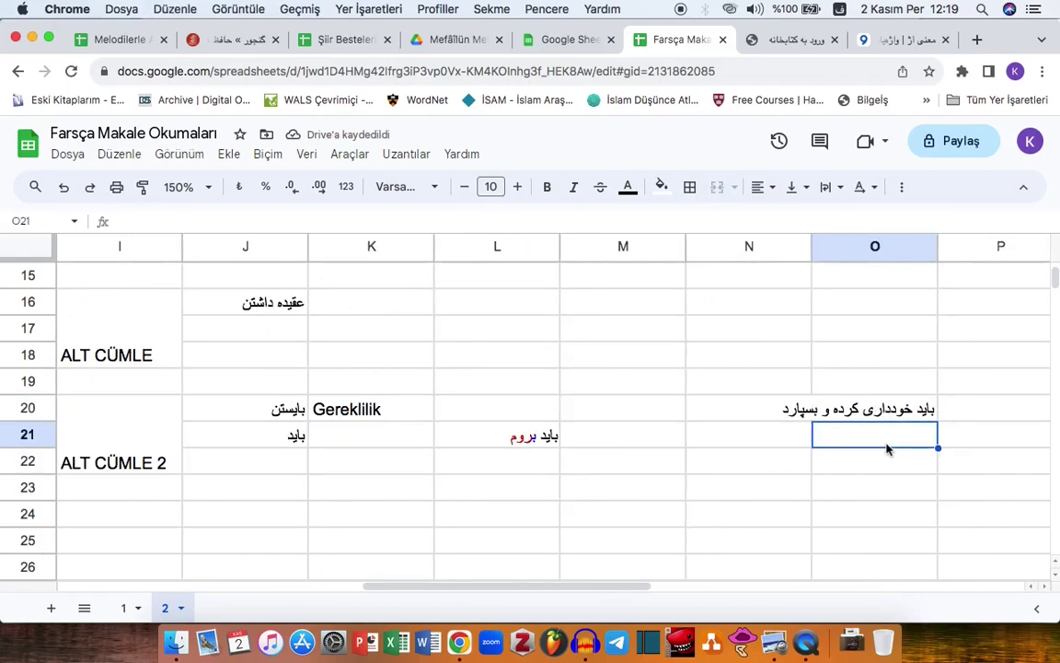
pyautogui.write('باید خو')
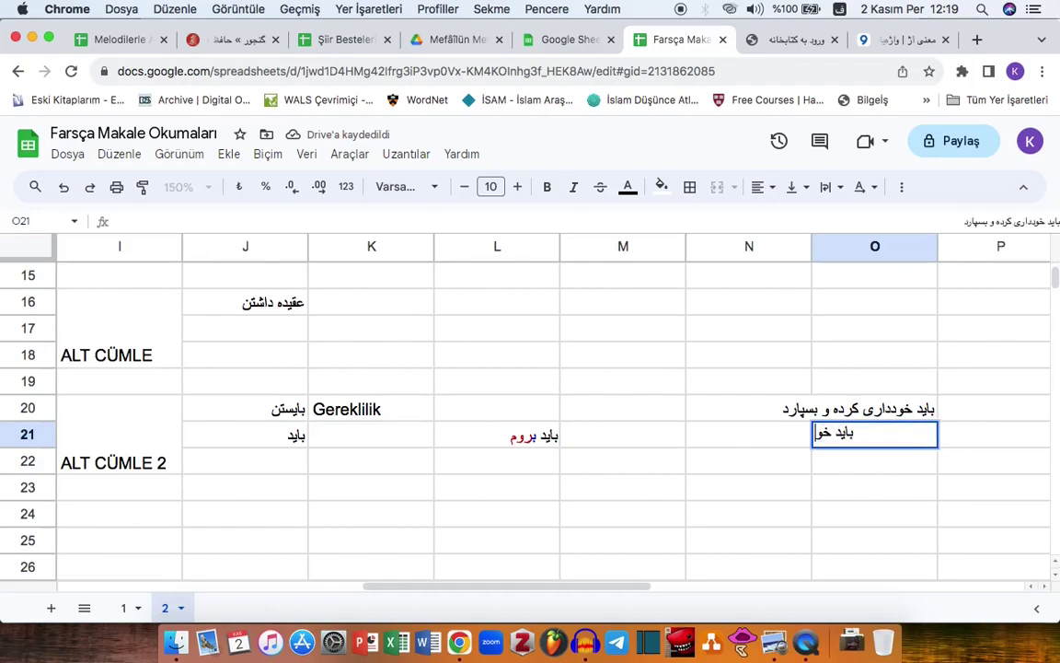
pyautogui.write('دداری')
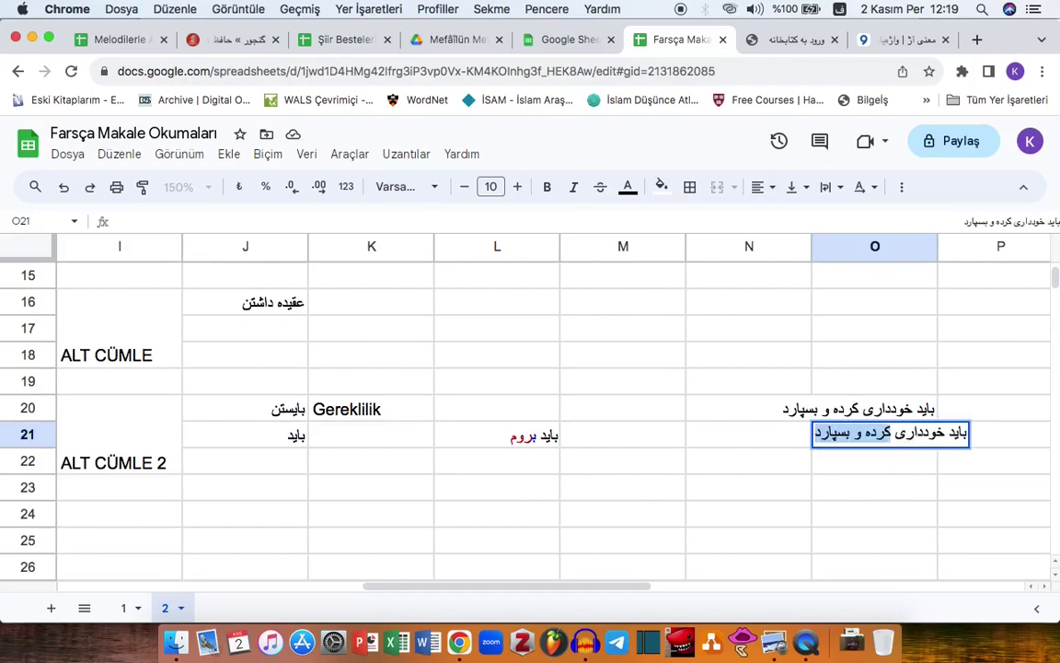
pyautogui.write(' کند و')
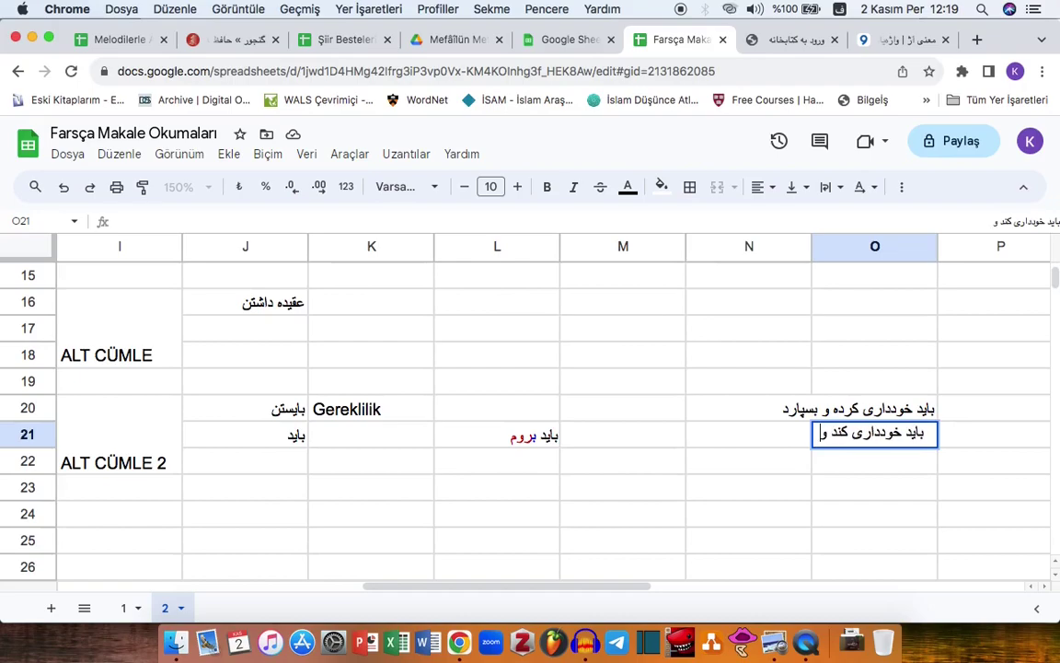
pyautogui.write(' بسپا')
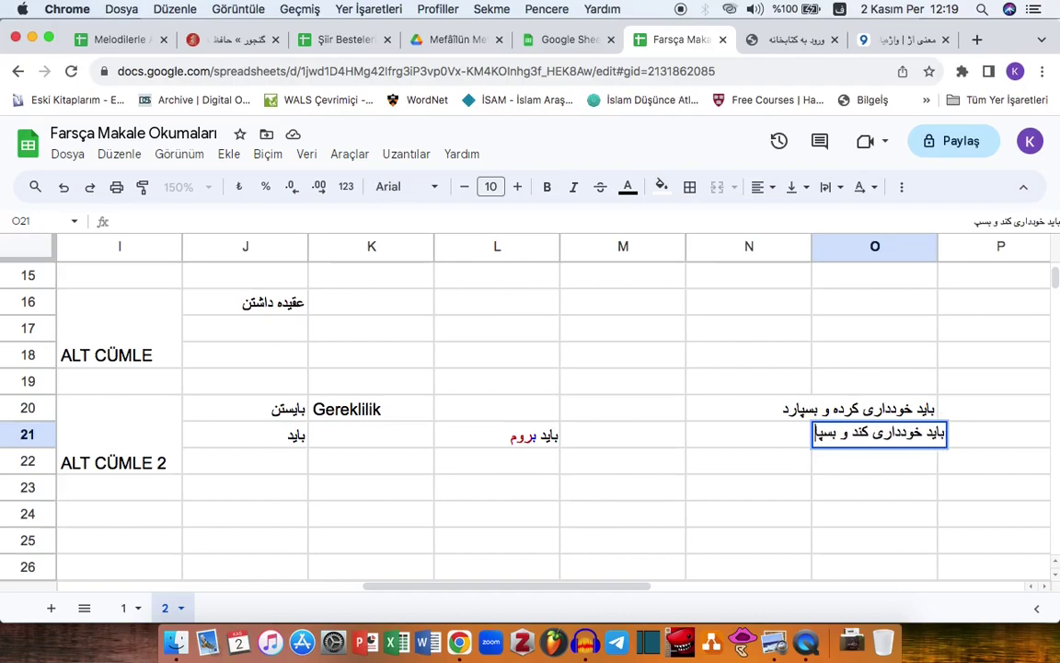
pyautogui.write('رد')
pyautogui.press('Return')
# Compare the verb forms in O21 and O20, examining خودداری کند, the ending of کرده, and بسپارد
pyautogui.doubleClick(899, 433)
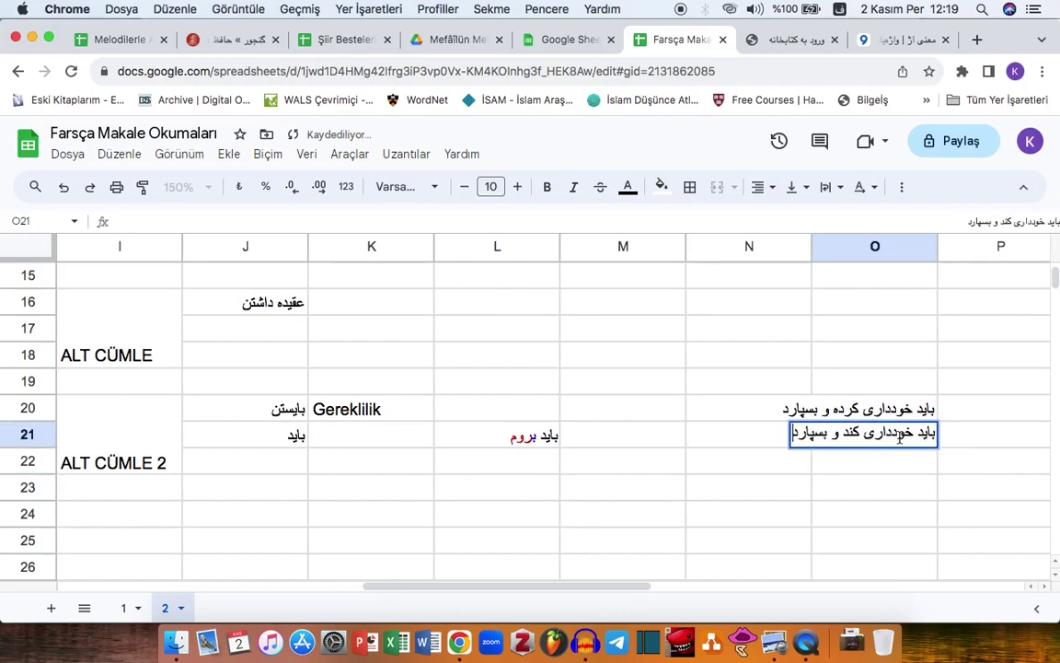
pyautogui.moveTo(910, 433); pyautogui.dragTo(845, 433)
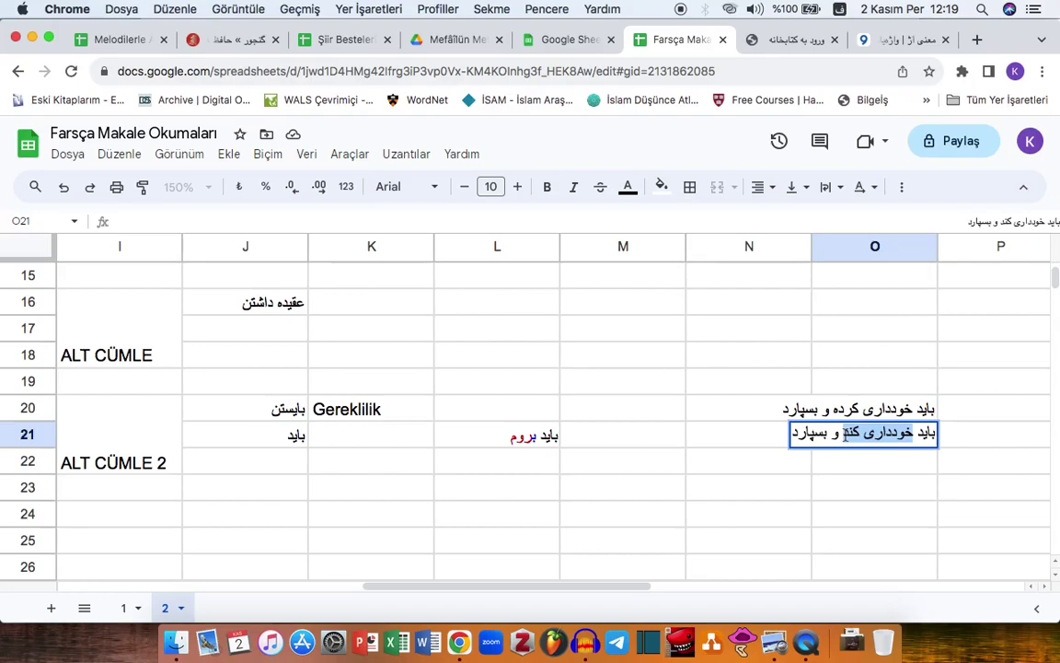
pyautogui.click(845, 433)
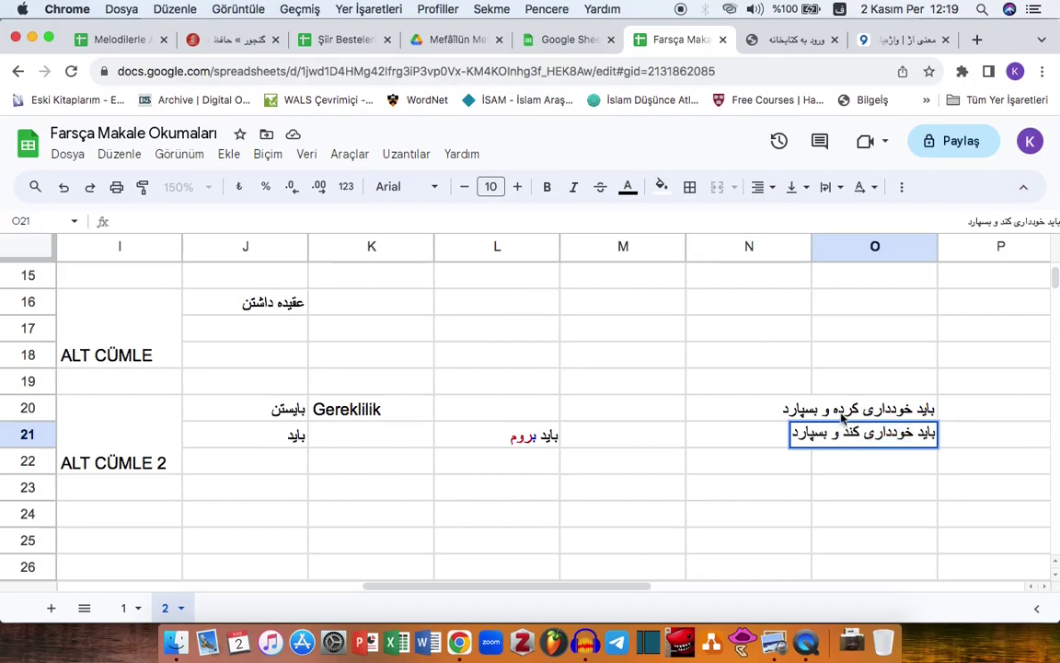
pyautogui.doubleClick(842, 416)
pyautogui.click(834, 405)
pyautogui.press('BackSpace')
pyautogui.write('ه')
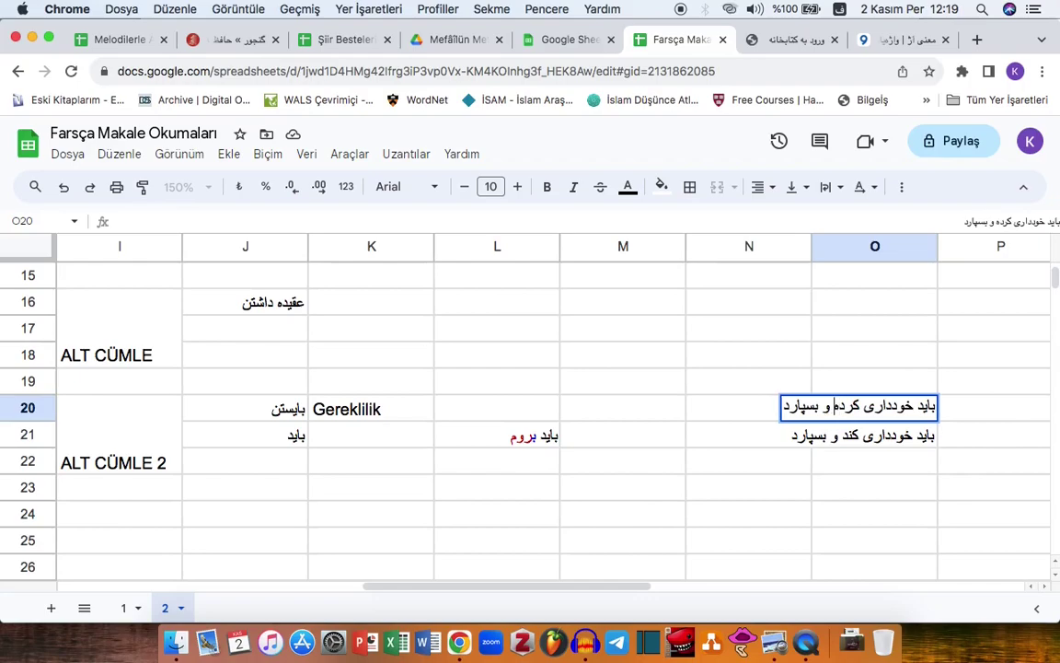
pyautogui.click(819, 410)
pyautogui.moveTo(819, 410); pyautogui.dragTo(778, 413)
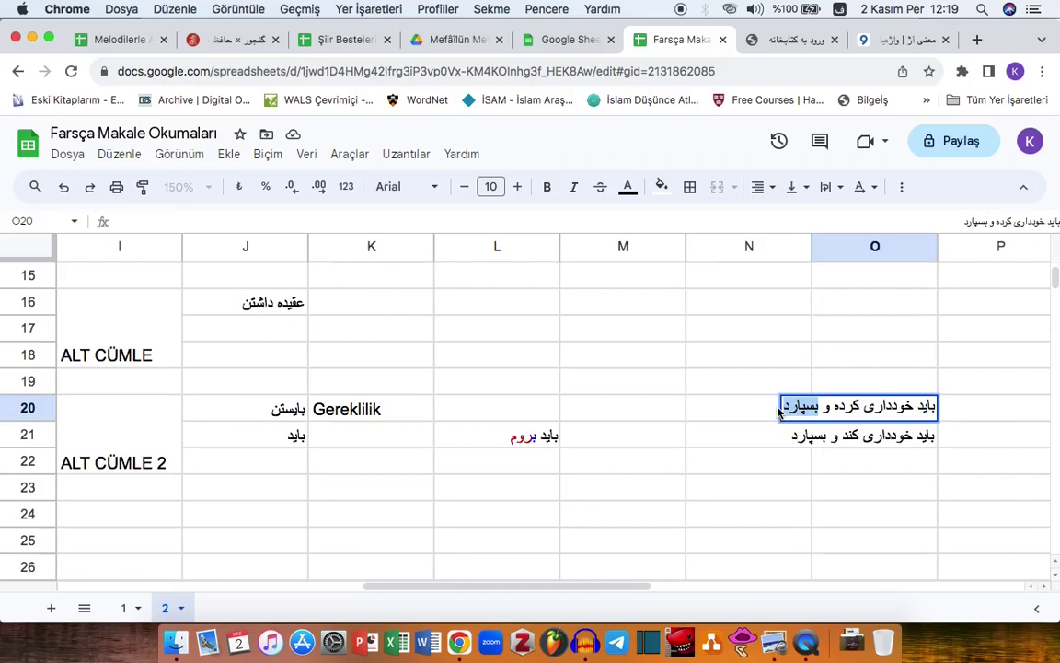
pyautogui.click(780, 410)
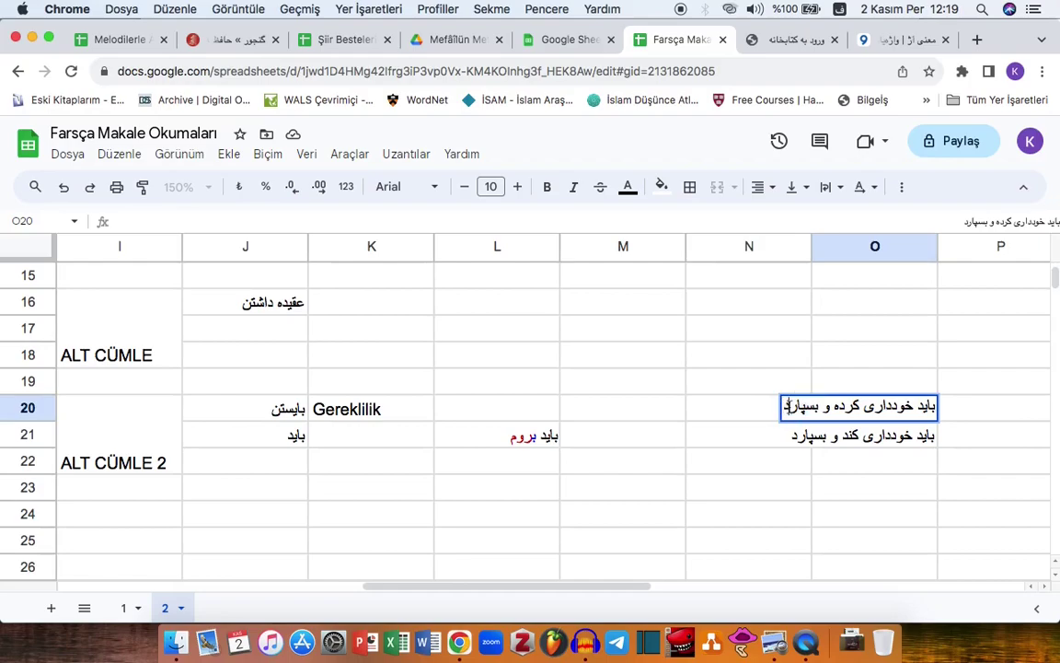
# Enter an example sentence in O16 consisting of a person's first name followed by به خانه آمده و می‌رود
pyautogui.click(865, 314)
pyautogui.write('علی')
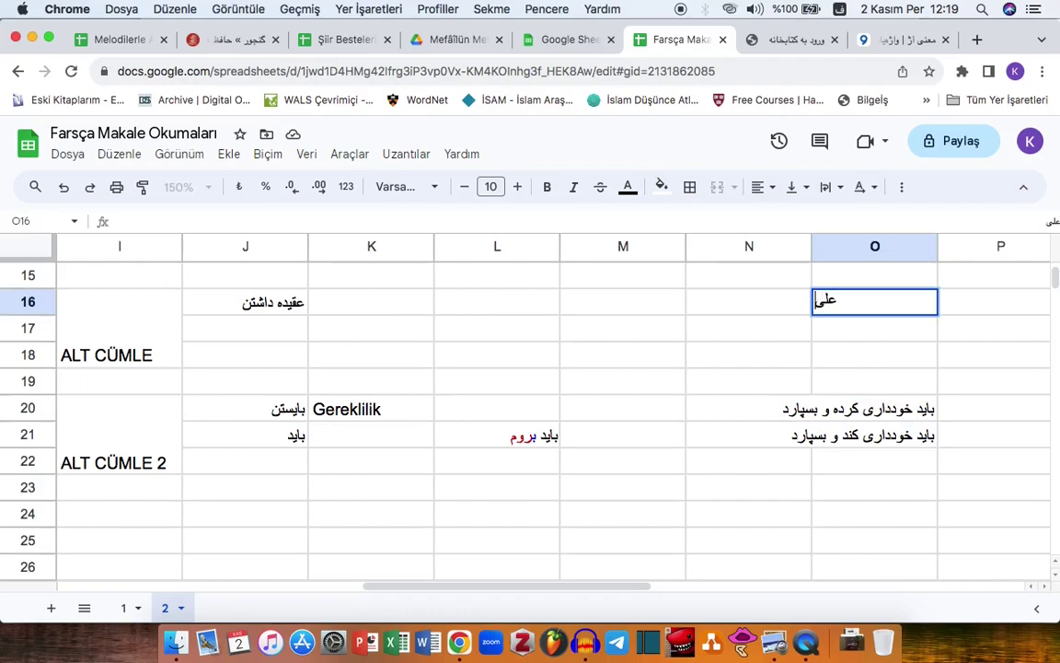
pyautogui.write(' به خانه آمده و')
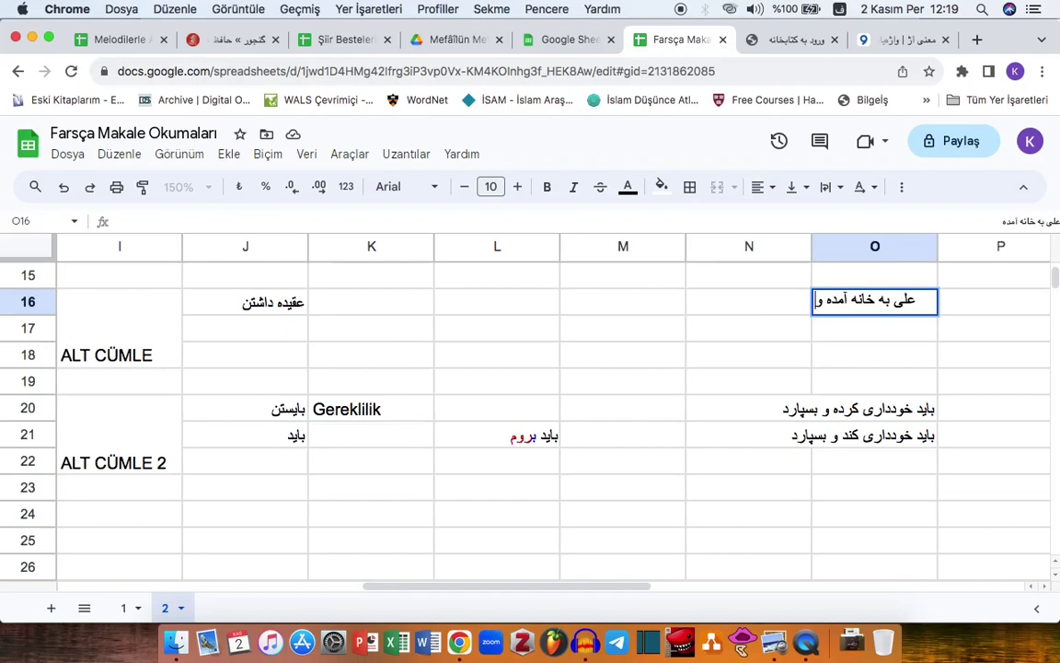
pyautogui.write(' می\u200cرود')
pyautogui.press('Return')
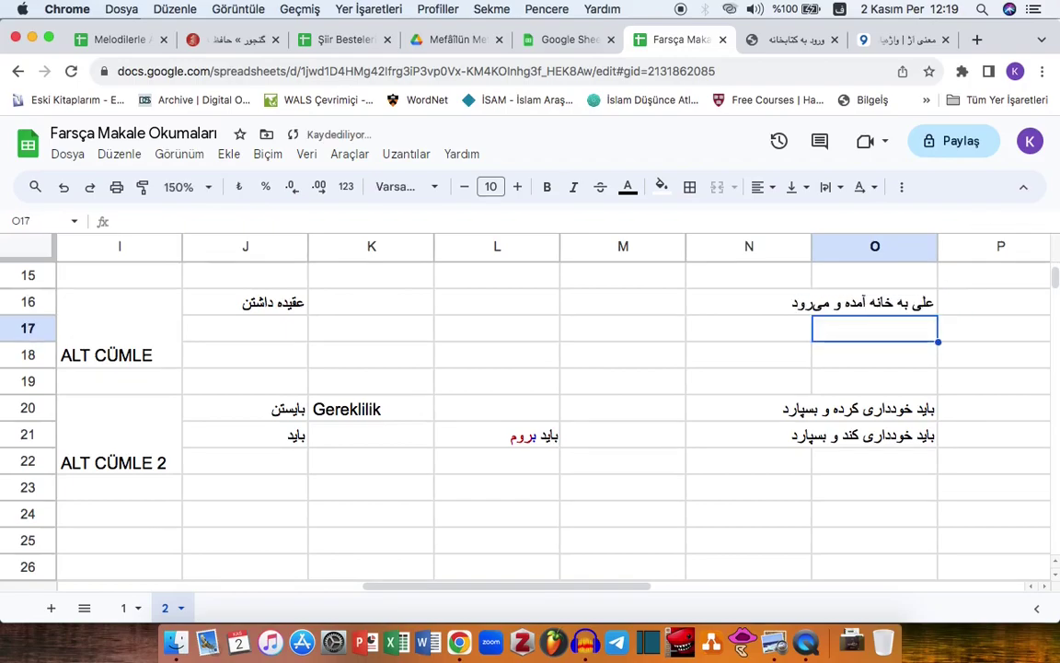
# Enter the infinitives آمدن in P17 and رفتن in P18, beside the example sentence
pyautogui.press('Right')
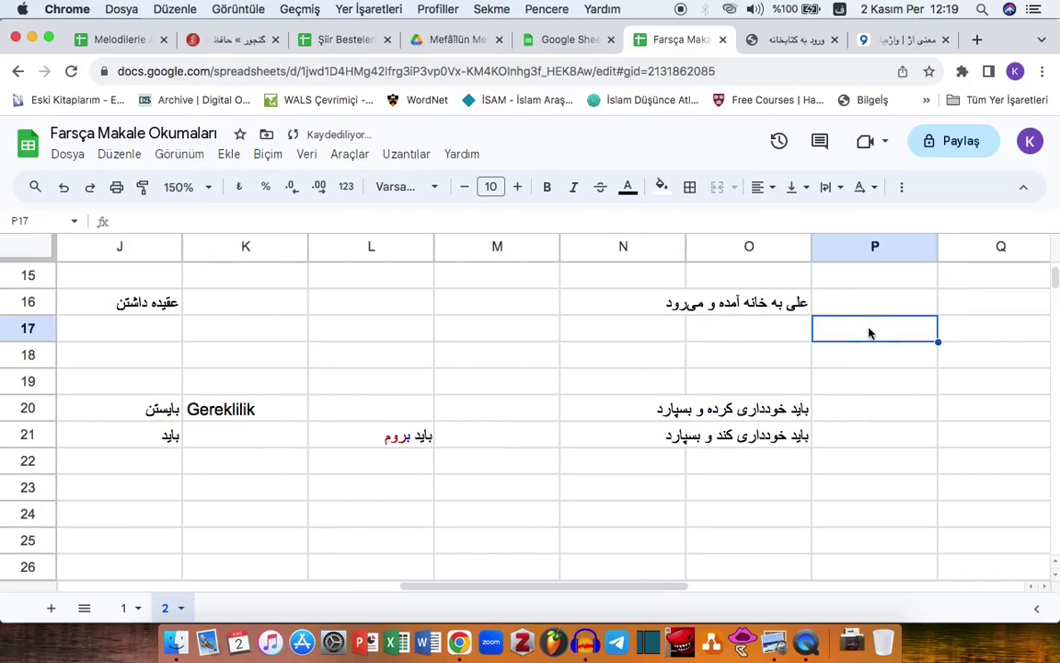
pyautogui.write('آمدن')
pyautogui.press('Return')
pyautogui.write('رفتن')
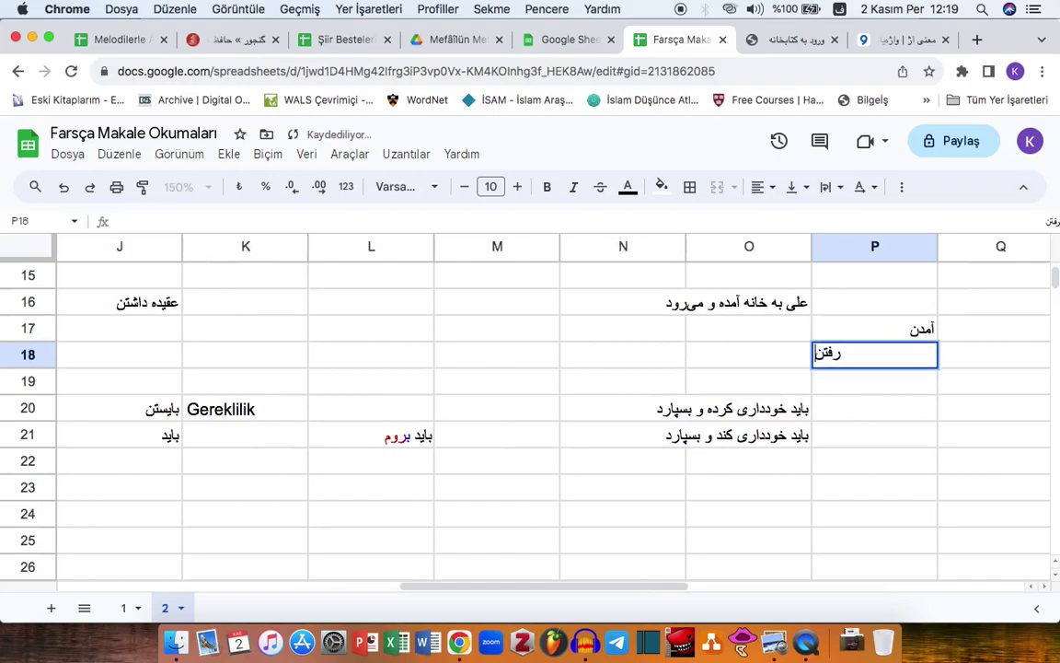
pyautogui.press('Right')
# Colour the verbs آمده and می‌رود dark red in the O16 example sentence
pyautogui.doubleClick(621, 297)
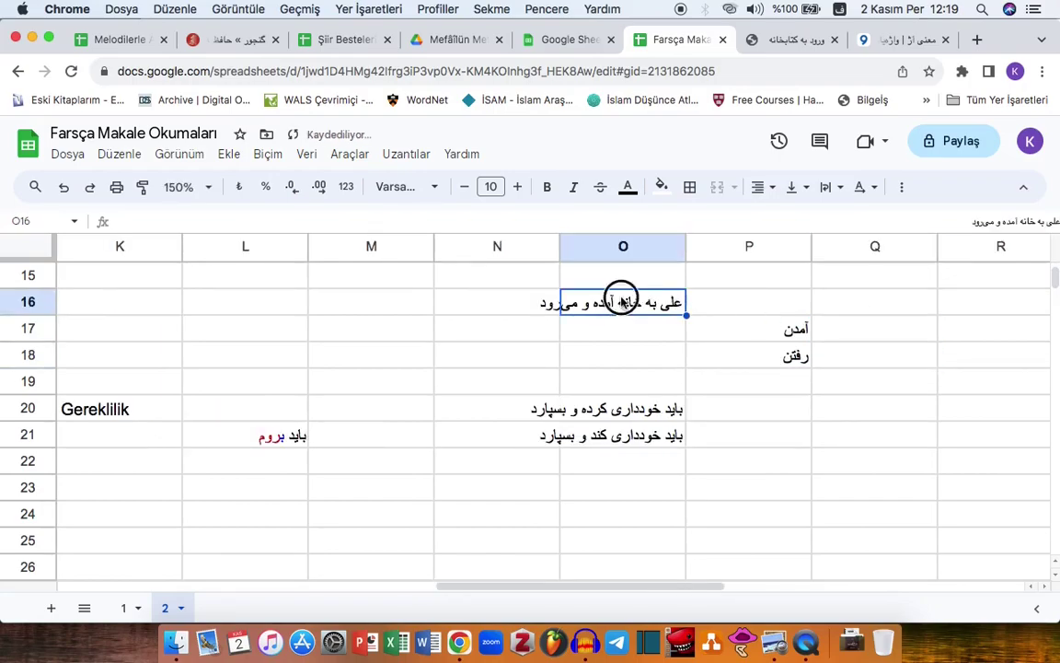
pyautogui.moveTo(615, 300); pyautogui.dragTo(596, 301)
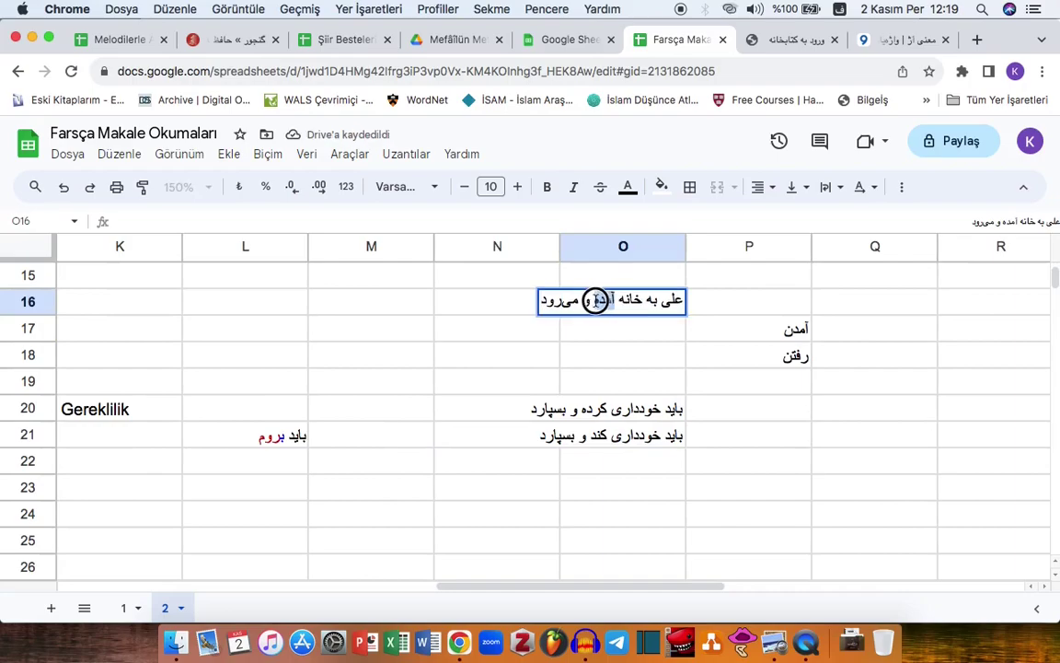
pyautogui.click(628, 186)
pyautogui.click(651, 331)
pyautogui.moveTo(578, 307); pyautogui.dragTo(525, 298)
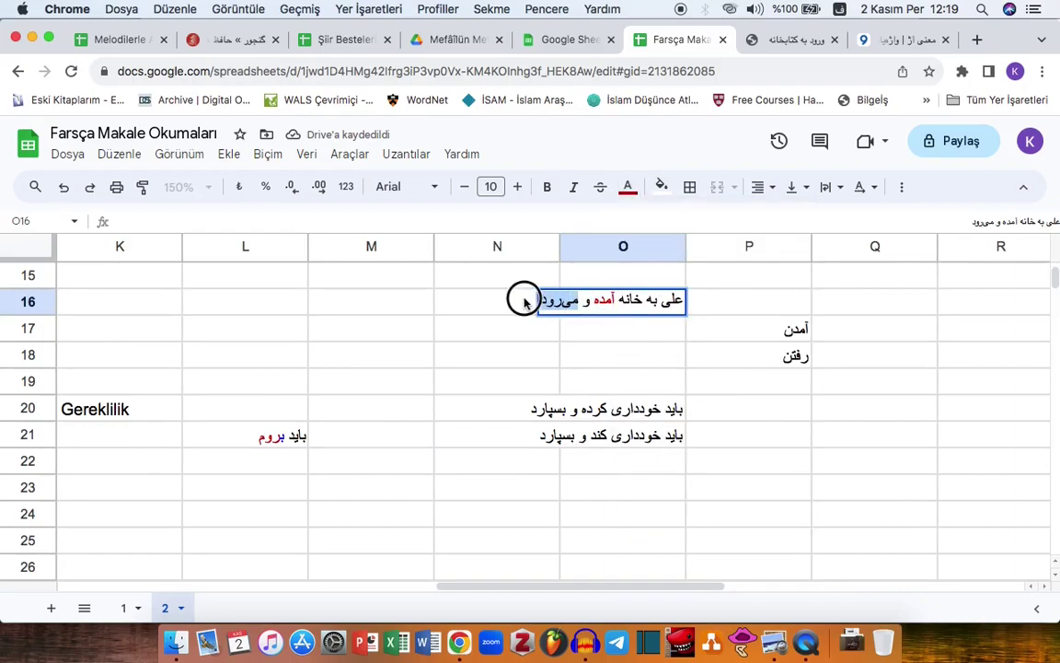
pyautogui.click(628, 187)
pyautogui.click(651, 336)
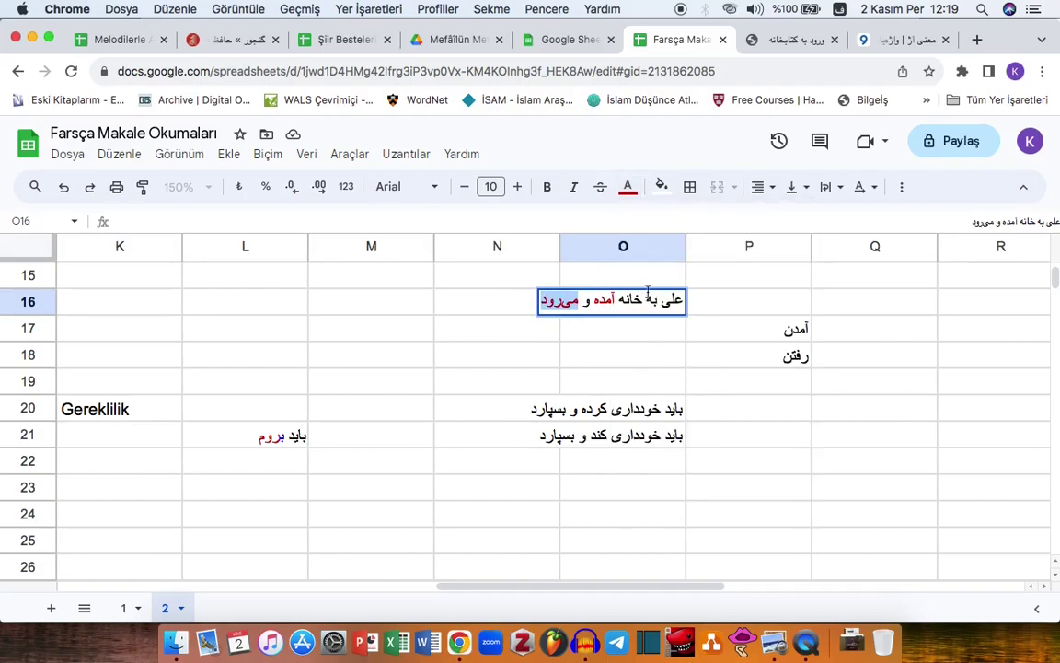
# Colour the subject, the first name that opens the O16 sentence, purple
pyautogui.click(626, 187)
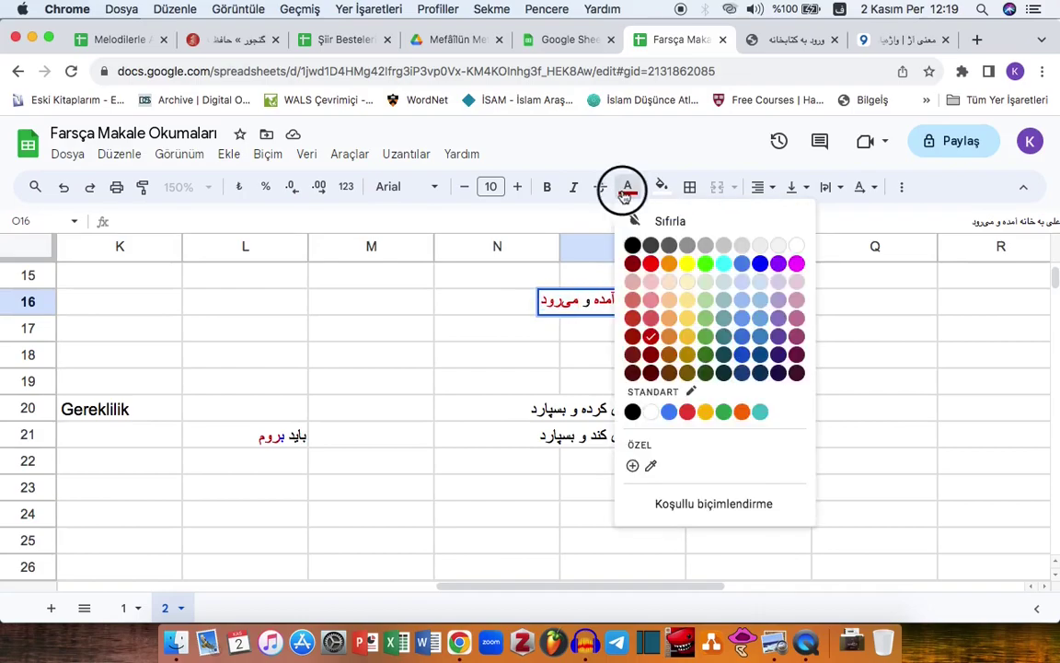
pyautogui.click(779, 264)
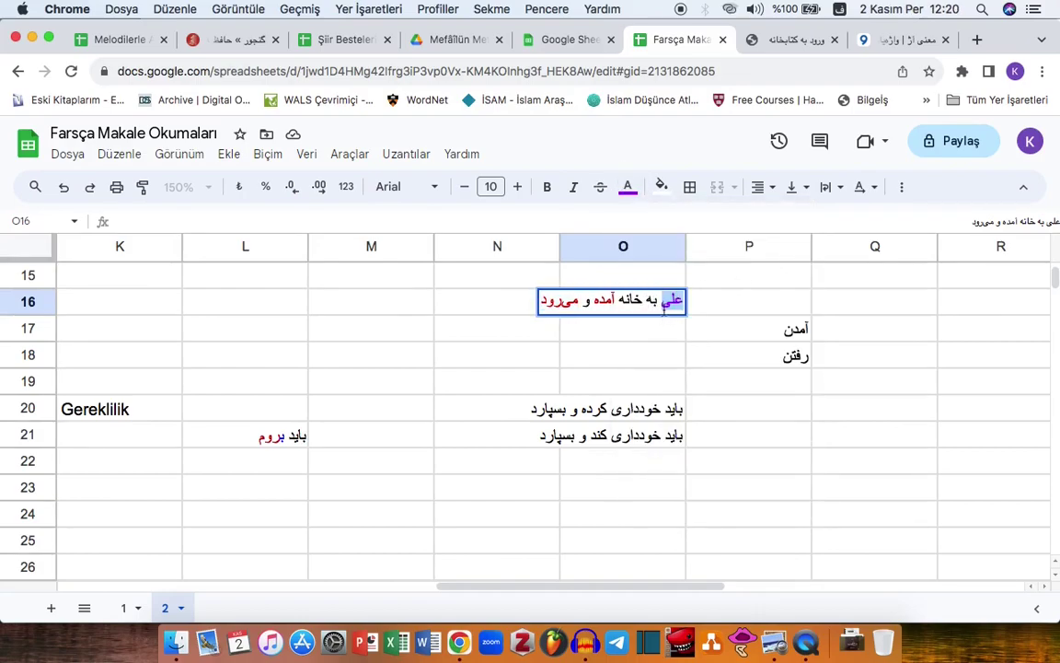
pyautogui.moveTo(618, 299); pyautogui.dragTo(595, 299)
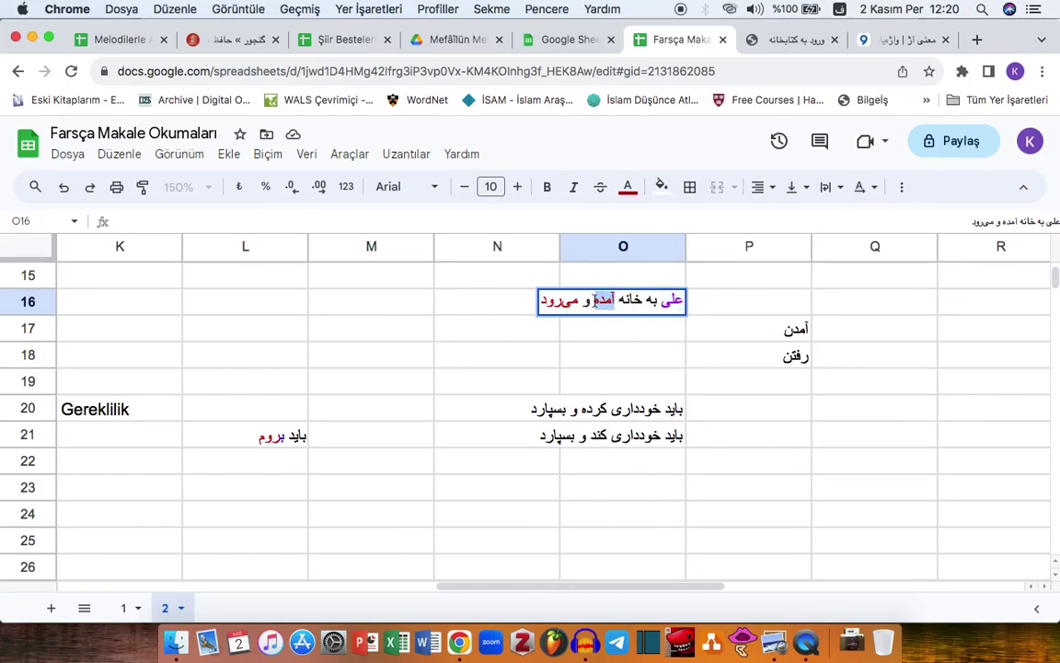
pyautogui.click(753, 334)
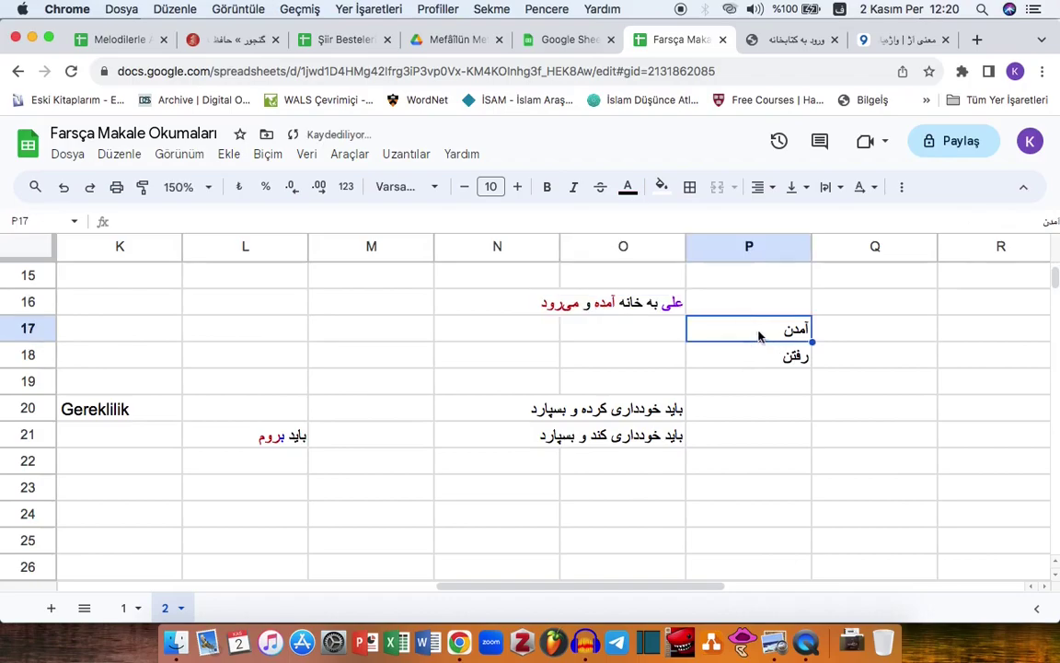
# Enter the verb forms آمده in Q17 and می‌رود in Q18, next to their infinitives
pyautogui.click(867, 336)
pyautogui.write('آمدم')
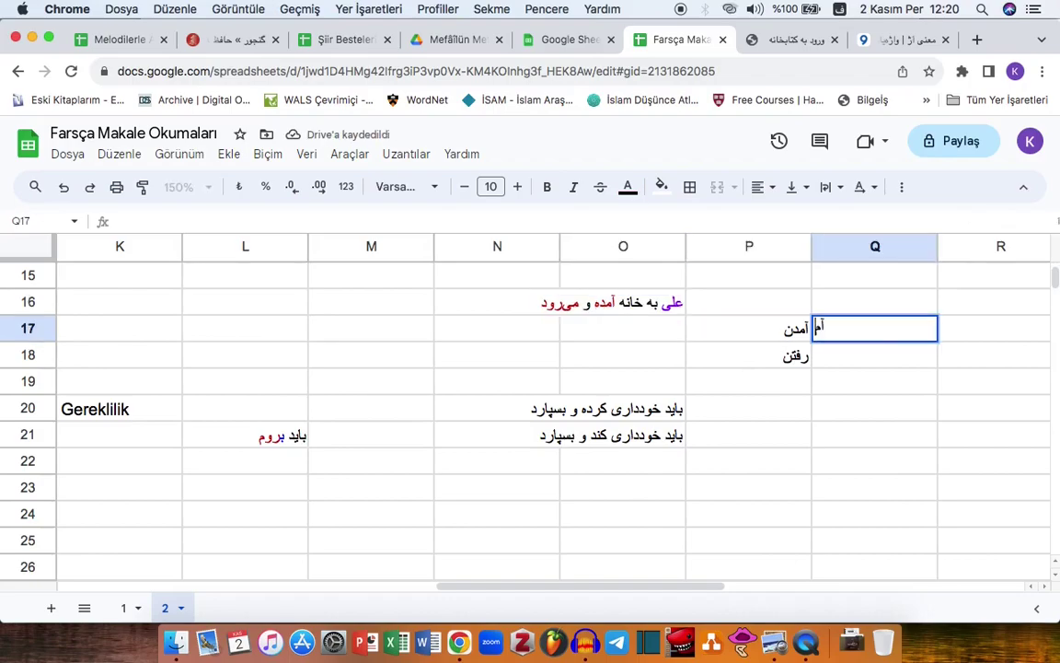
pyautogui.click(832, 353)
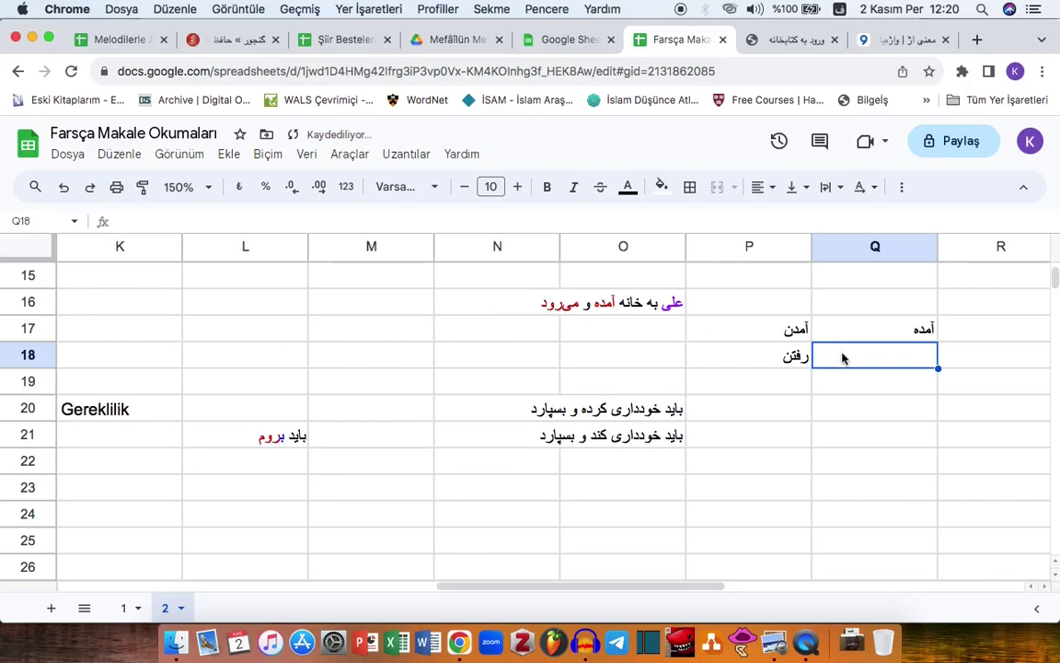
pyautogui.write('می\u200cرود')
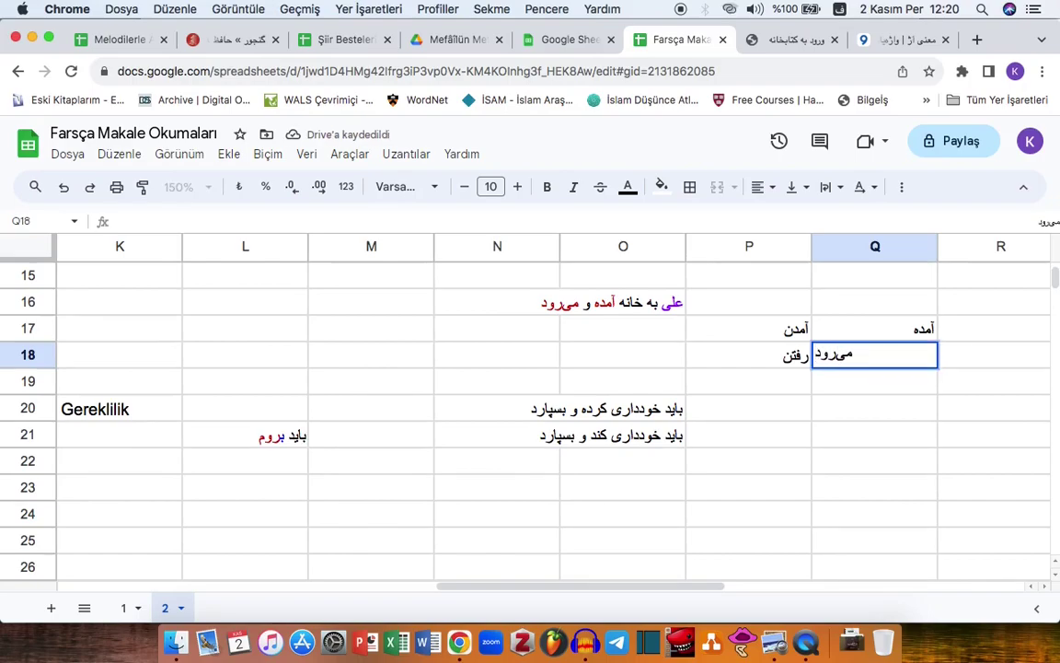
pyautogui.press('Return')
pyautogui.click(871, 358)
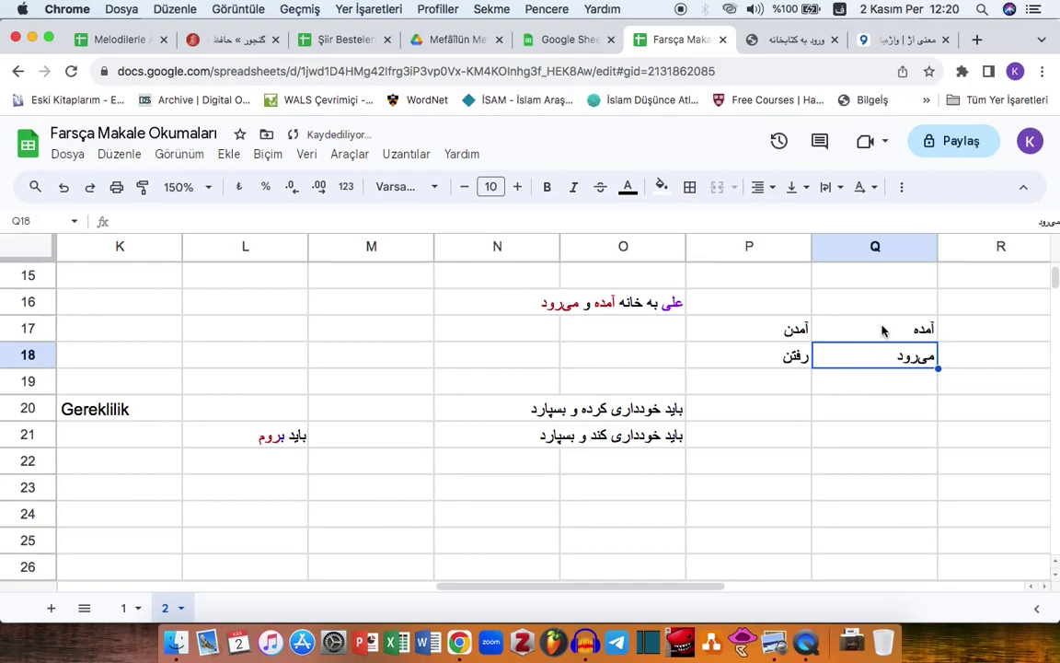
# Colour the final ه of آمده blue in the O16 example sentence
pyautogui.doubleClick(656, 300)
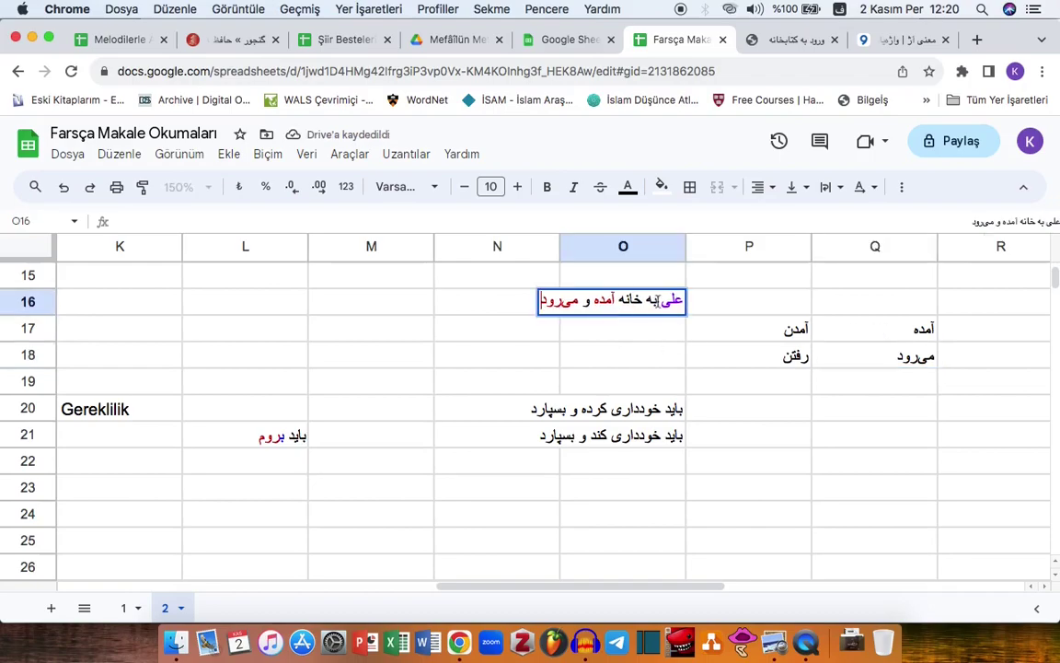
pyautogui.moveTo(593, 300); pyautogui.dragTo(659, 293)
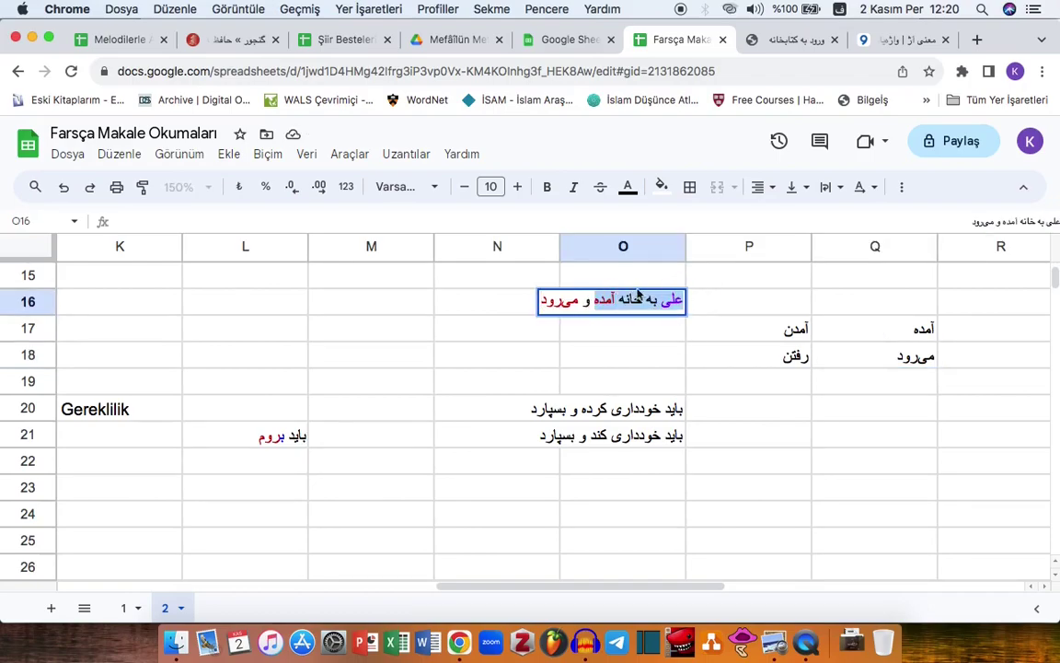
pyautogui.doubleClick(543, 300)
pyautogui.click(615, 300)
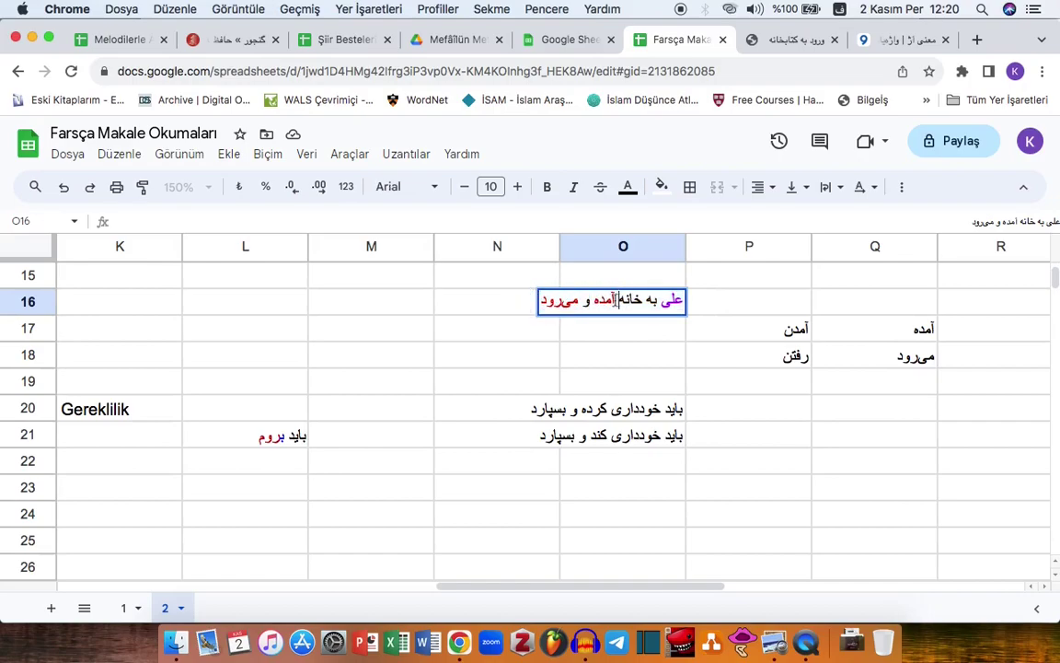
pyautogui.moveTo(616, 300); pyautogui.dragTo(529, 301)
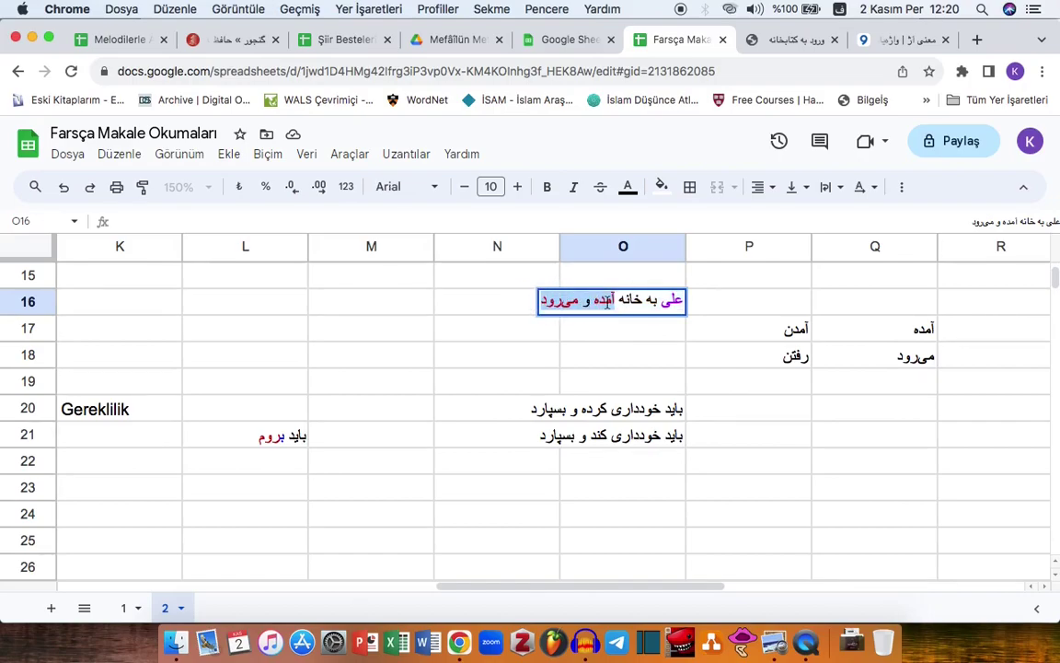
pyautogui.click(599, 301)
pyautogui.click(599, 301)
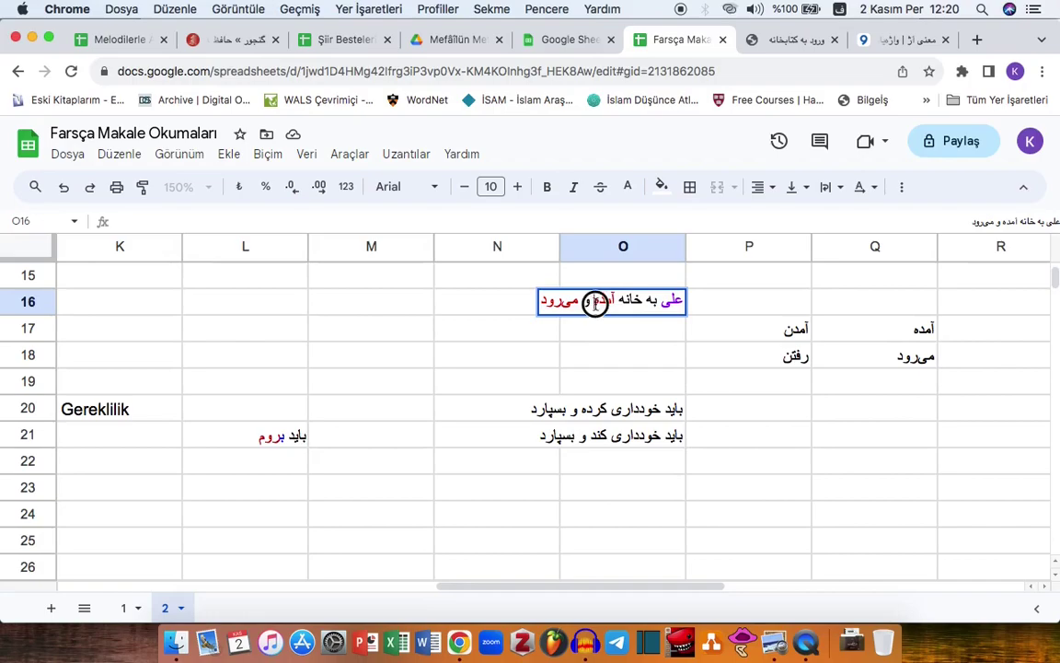
pyautogui.click(627, 187)
pyautogui.click(764, 257)
# Compare the two clauses of the O16 example with the predicate باید خودداری کرده و بسپارد in O20 and H20
pyautogui.click(559, 301)
pyautogui.moveTo(594, 301); pyautogui.dragTo(732, 302)
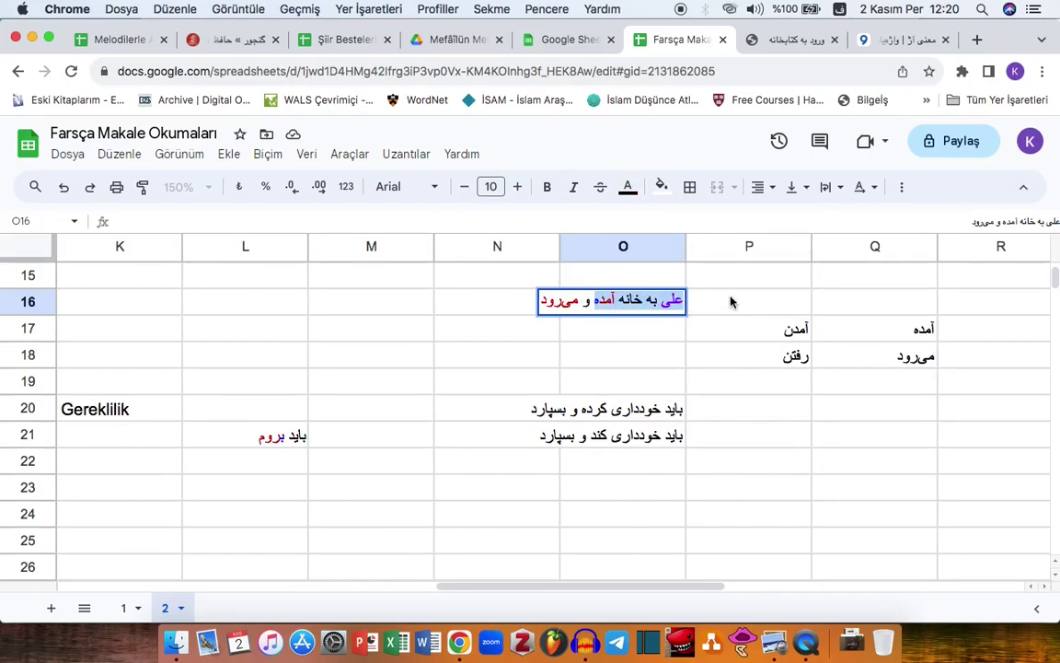
pyautogui.moveTo(592, 301); pyautogui.dragTo(507, 304)
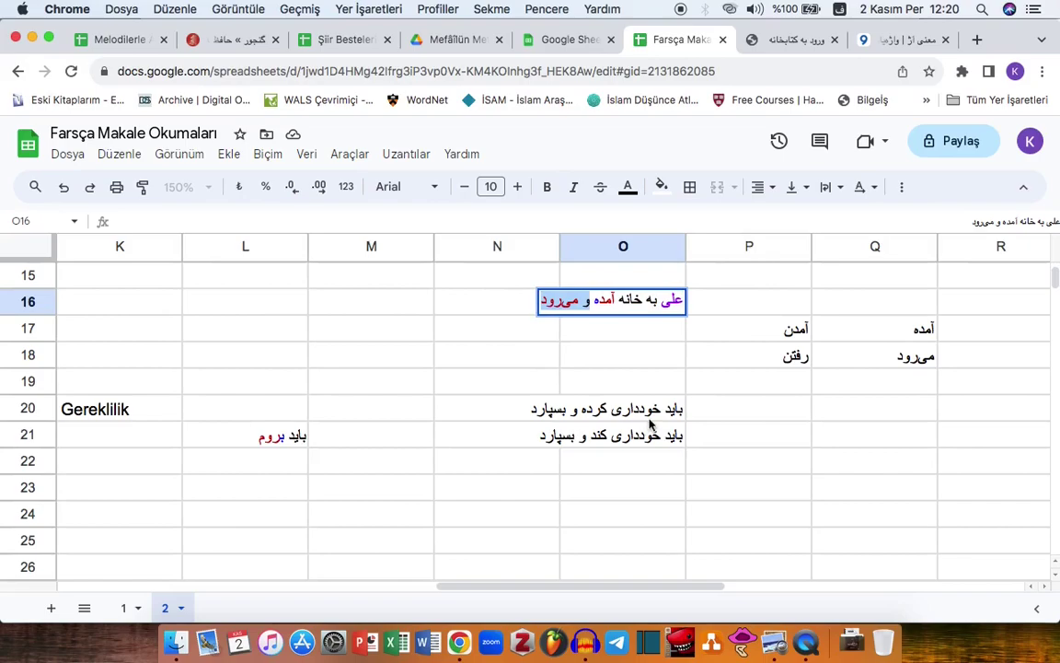
pyautogui.doubleClick(584, 405)
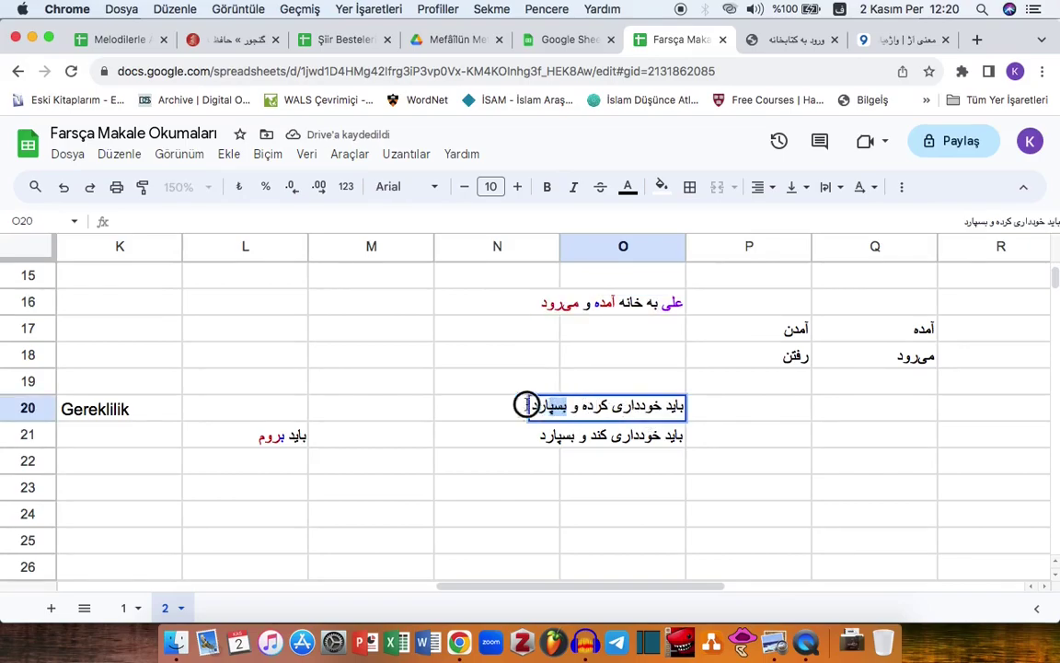
pyautogui.click(274, 436)
pyautogui.press('Left')
pyautogui.press('Left')
pyautogui.press('Left')
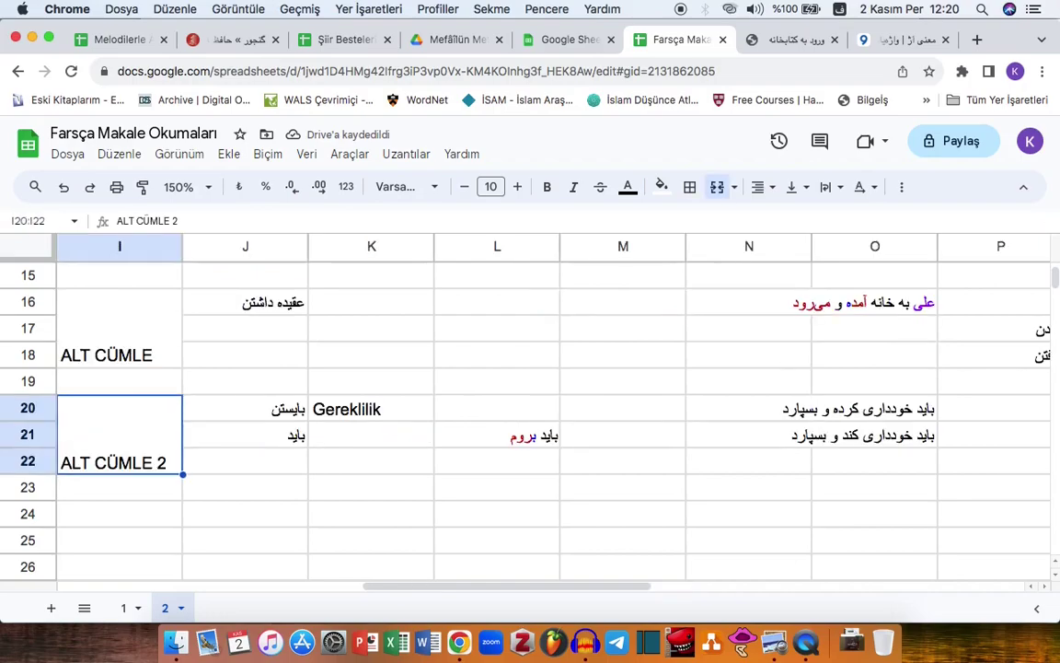
pyautogui.press('Left')
pyautogui.press('Left')
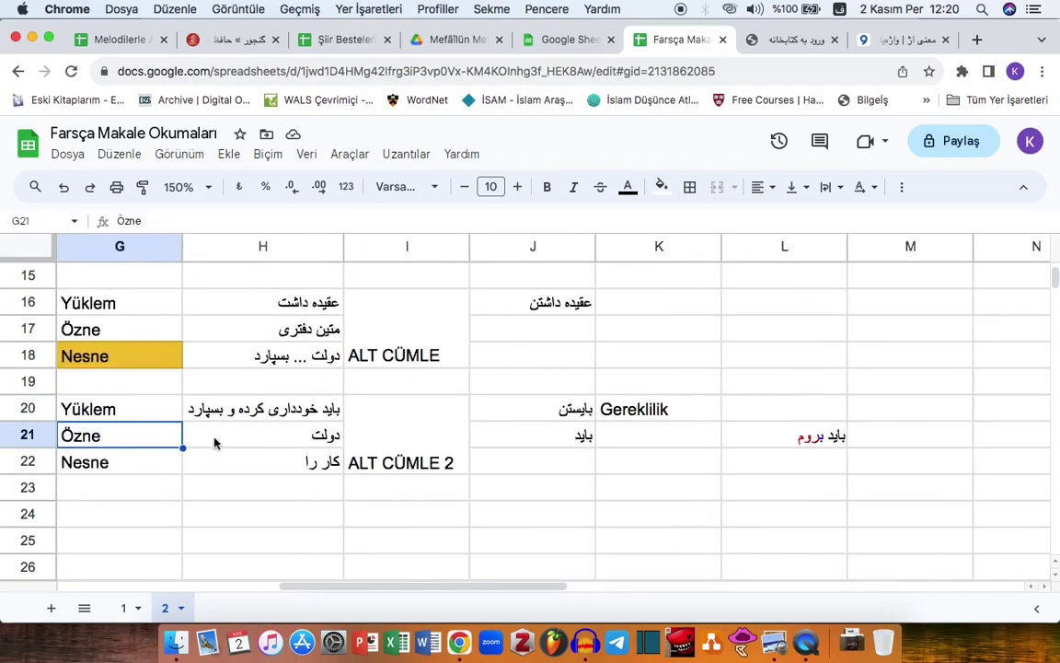
pyautogui.click(264, 445)
pyautogui.click(247, 406)
pyautogui.doubleClick(240, 406)
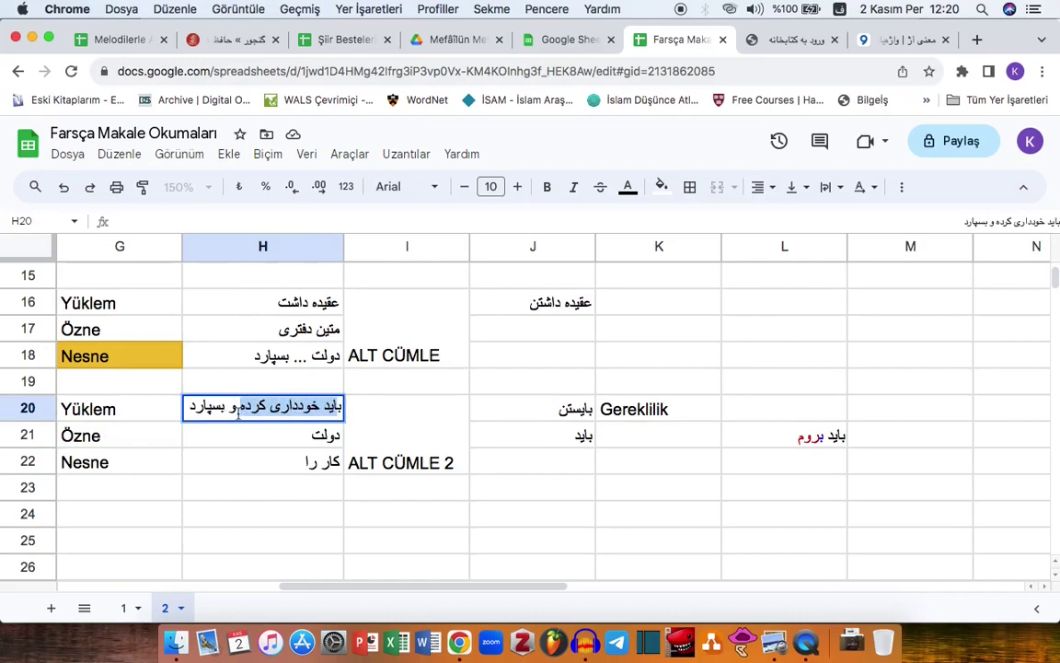
pyautogui.moveTo(225, 406); pyautogui.dragTo(184, 412)
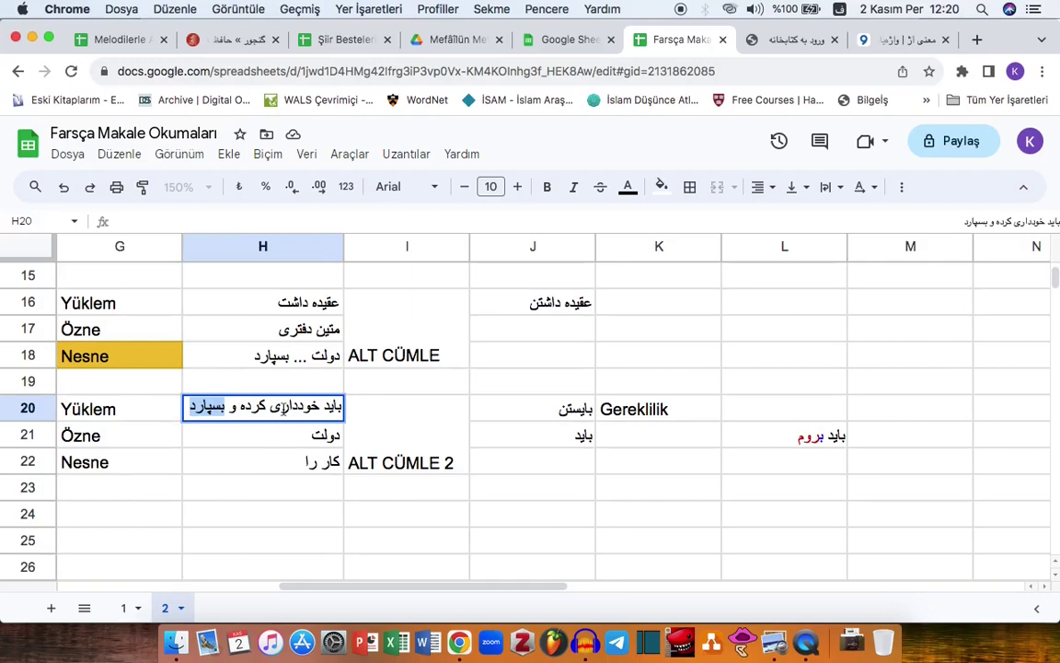
# Colour the final ه of کرده and the final د of بسپارد dark red in H20
pyautogui.click(273, 407)
pyautogui.moveTo(238, 406); pyautogui.dragTo(244, 405)
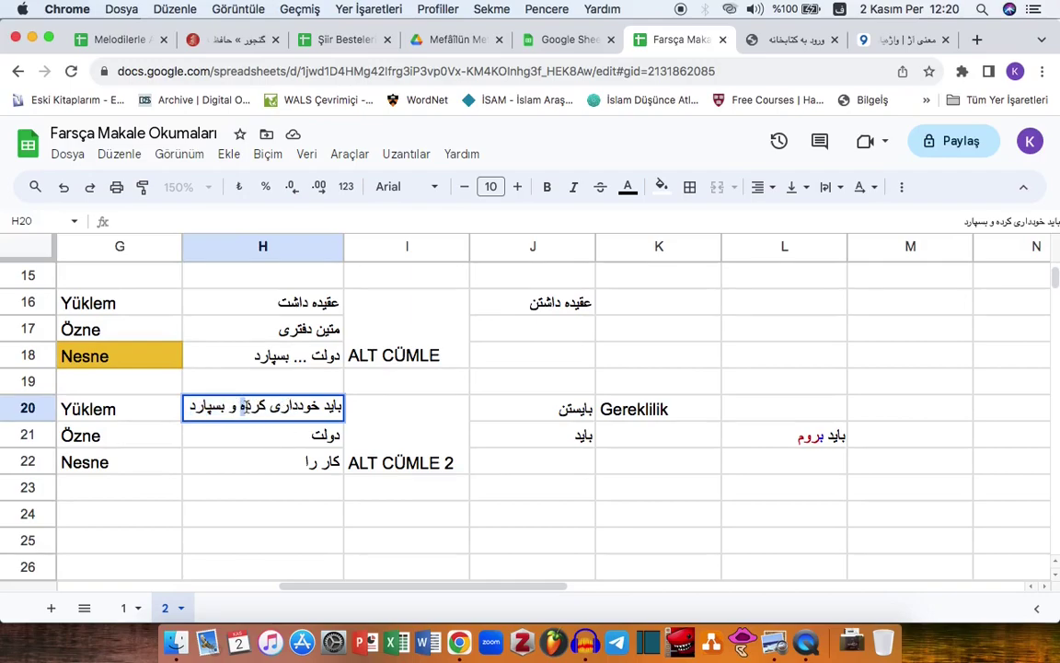
pyautogui.click(628, 187)
pyautogui.click(651, 336)
pyautogui.moveTo(223, 409); pyautogui.dragTo(189, 407)
pyautogui.click(628, 187)
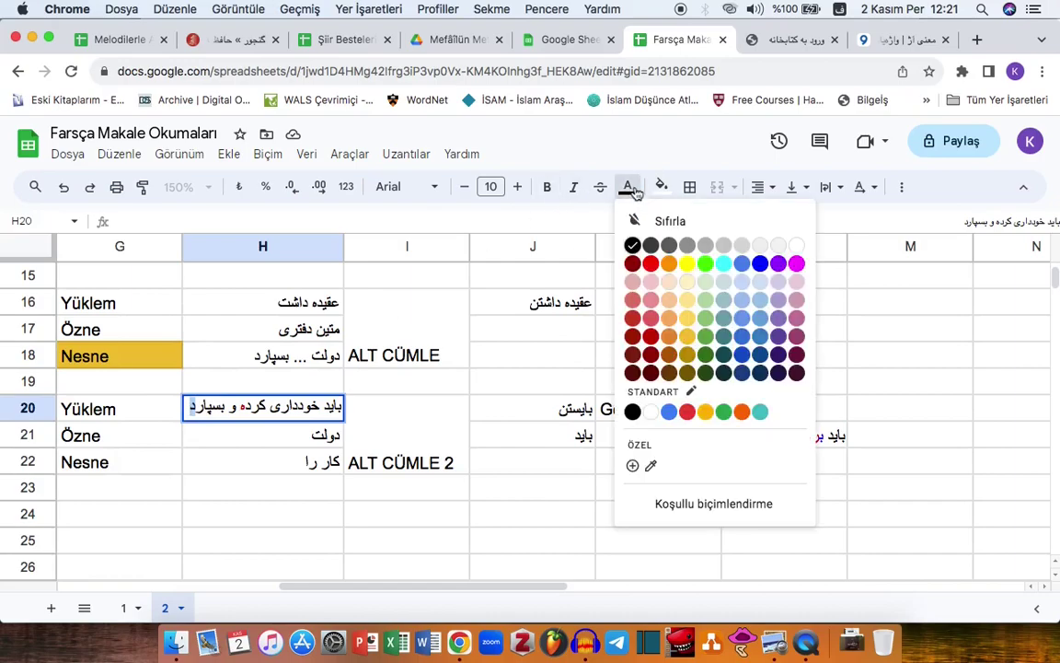
pyautogui.click(586, 306)
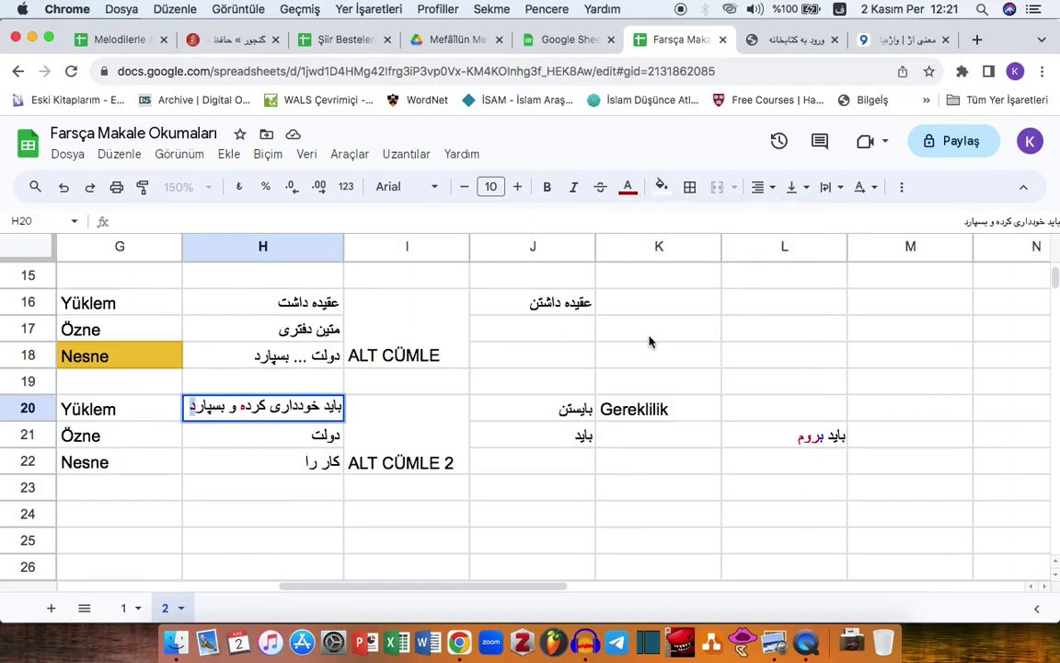
# Fill row 23 with خودداری کردن in J23, its meaning Kaçınmak sakınmak in K23 and the preposition از in L23
pyautogui.click(541, 492)
pyautogui.write('خودداری کردن')
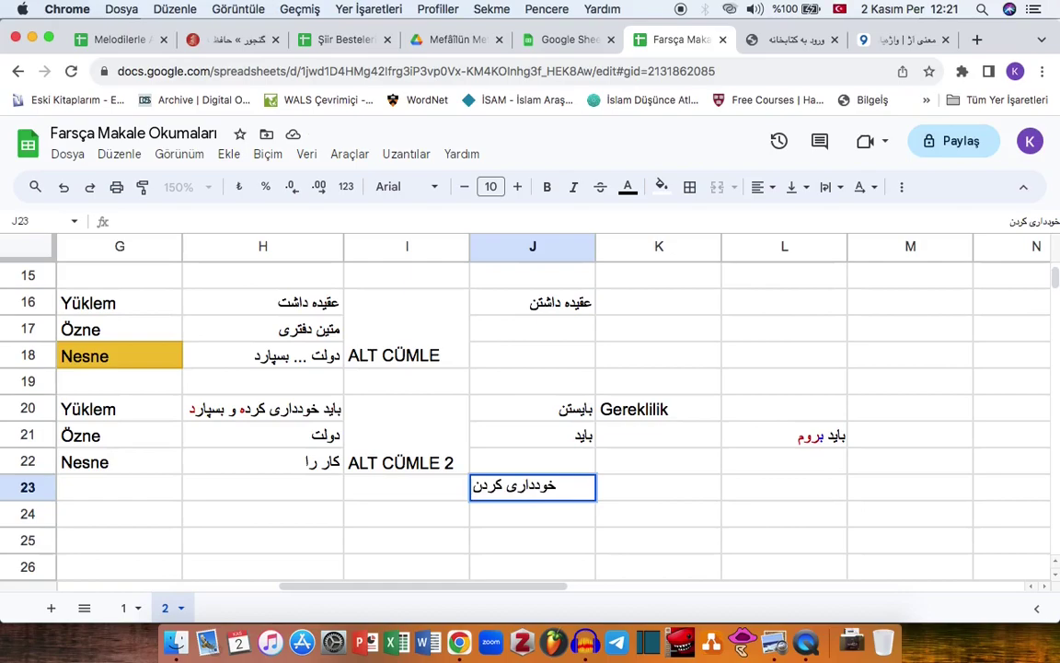
pyautogui.press('Tab')
pyautogui.write('Kaç')
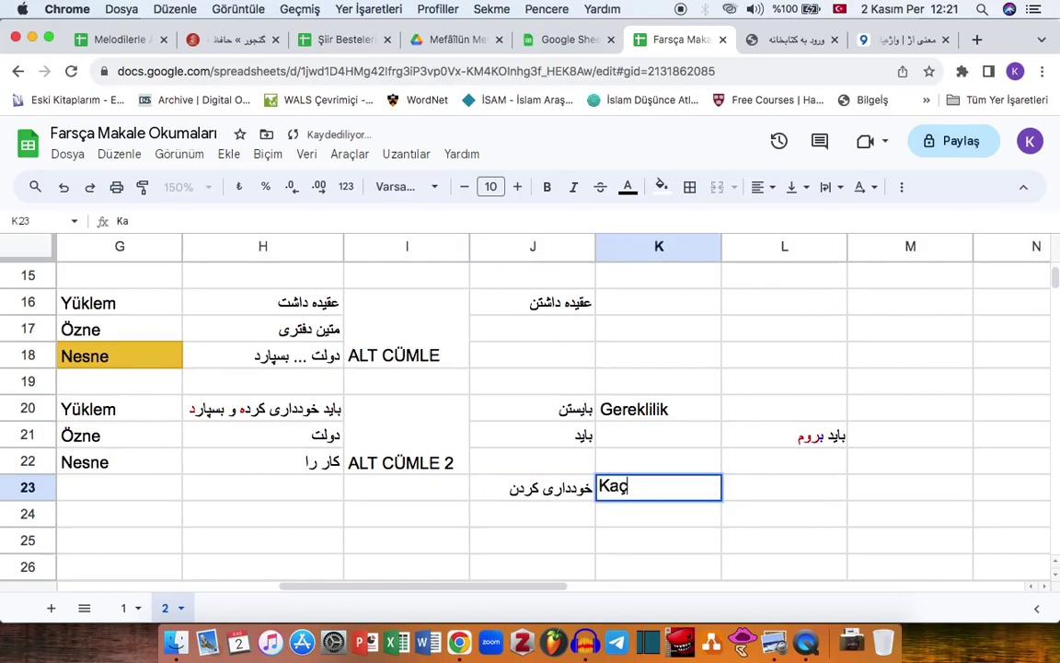
pyautogui.write('ınmak sakınmak')
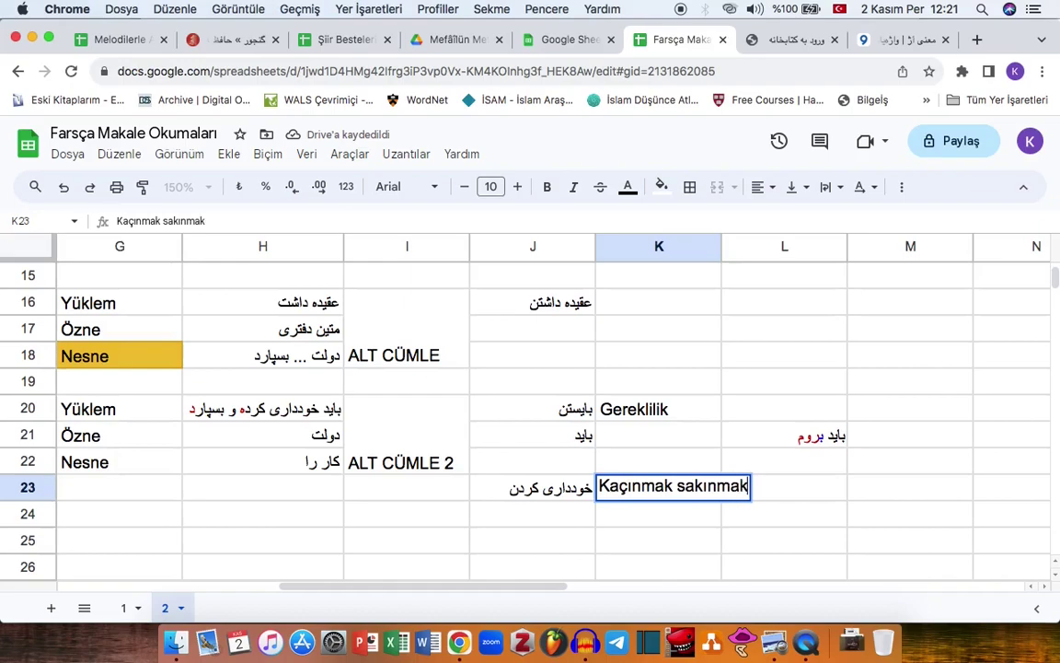
pyautogui.press('Tab')
pyautogui.press('Return')
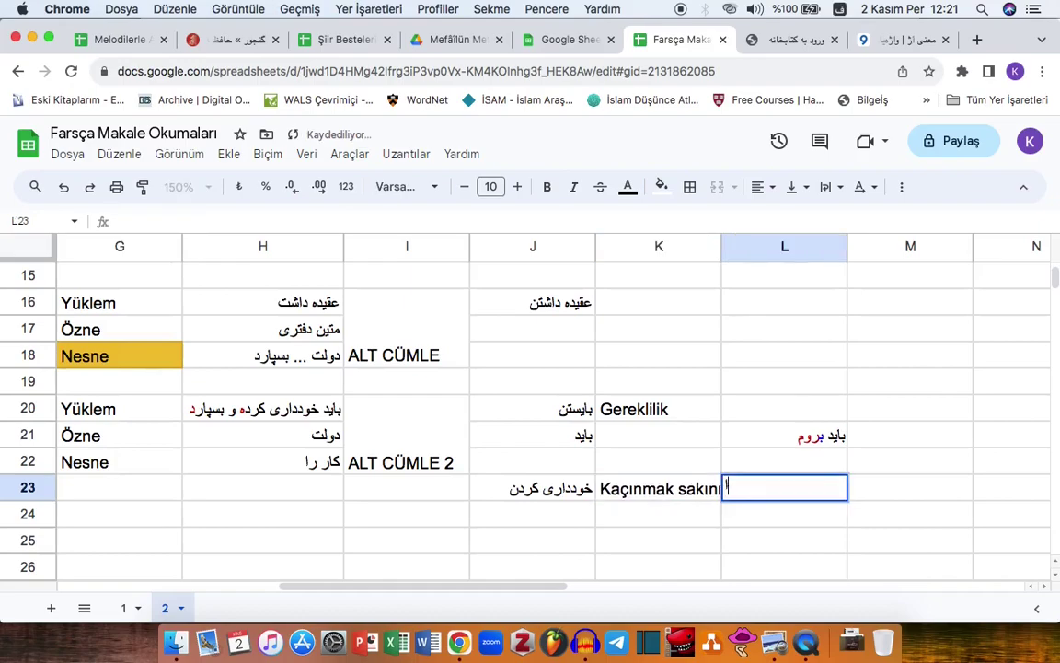
pyautogui.write('از')
pyautogui.press('Return')
# Switch to the article PDF in Preview and circle the preposition از before دخالت مستقیم in red
pyautogui.press('super+Tab')
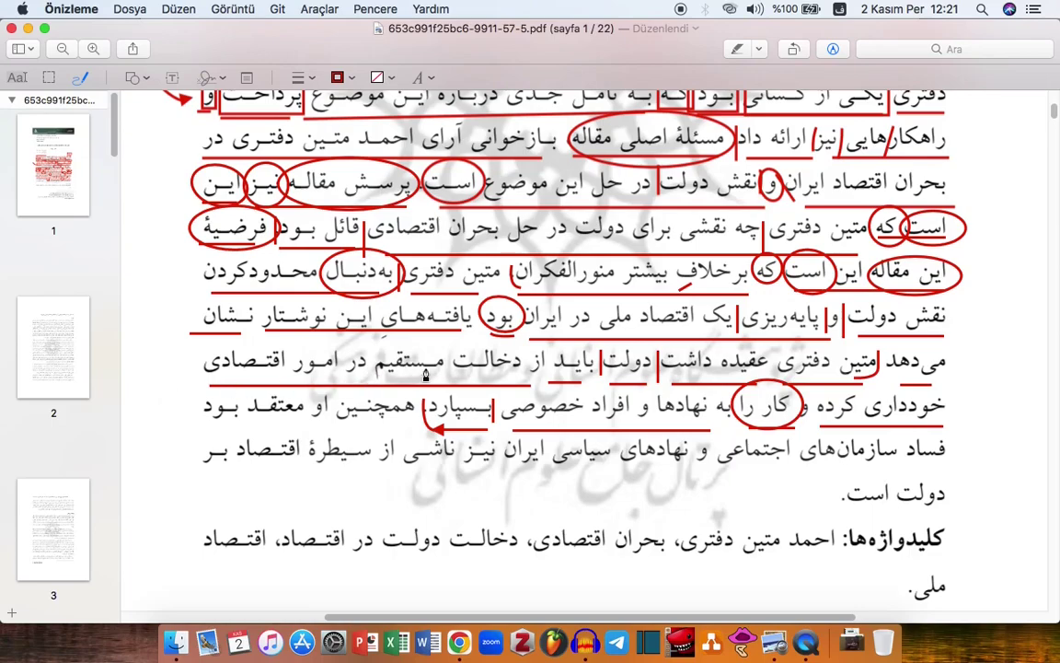
pyautogui.moveTo(530, 365)
pyautogui.mouseDown()
pyautogui.moveTo(556, 353)
pyautogui.moveTo(539, 345)
pyautogui.moveTo(523, 364)
pyautogui.mouseUp()
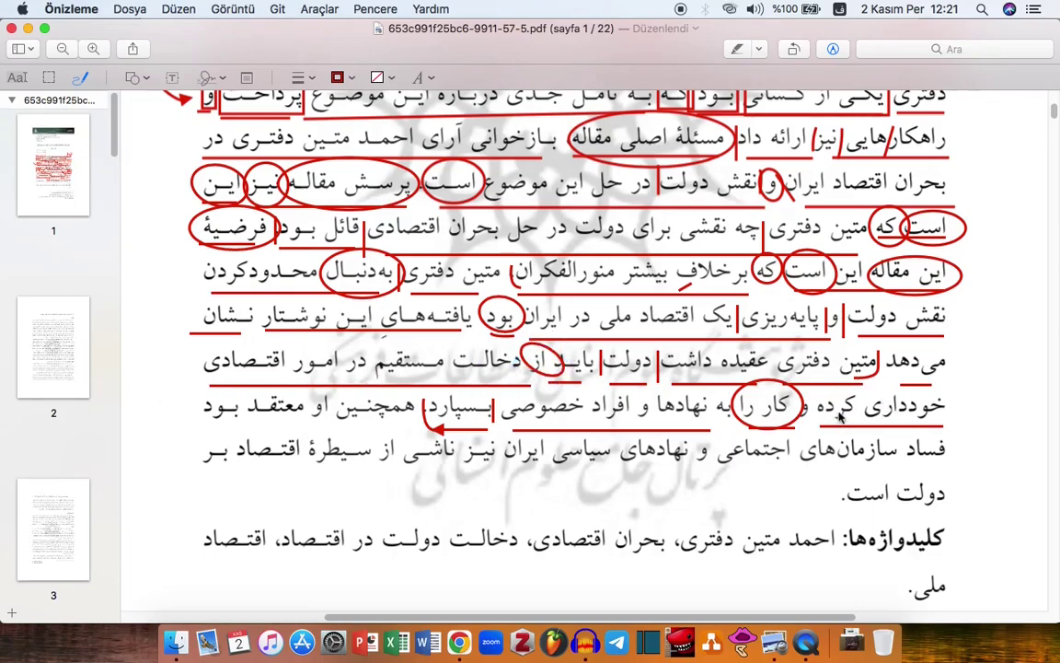
# Switch back to the spreadsheet and add سپردن in J24 with its meaning Teslim etmek, havale etmek, emanet etmek in K24
pyautogui.press('super+Tab')
pyautogui.click(545, 522)
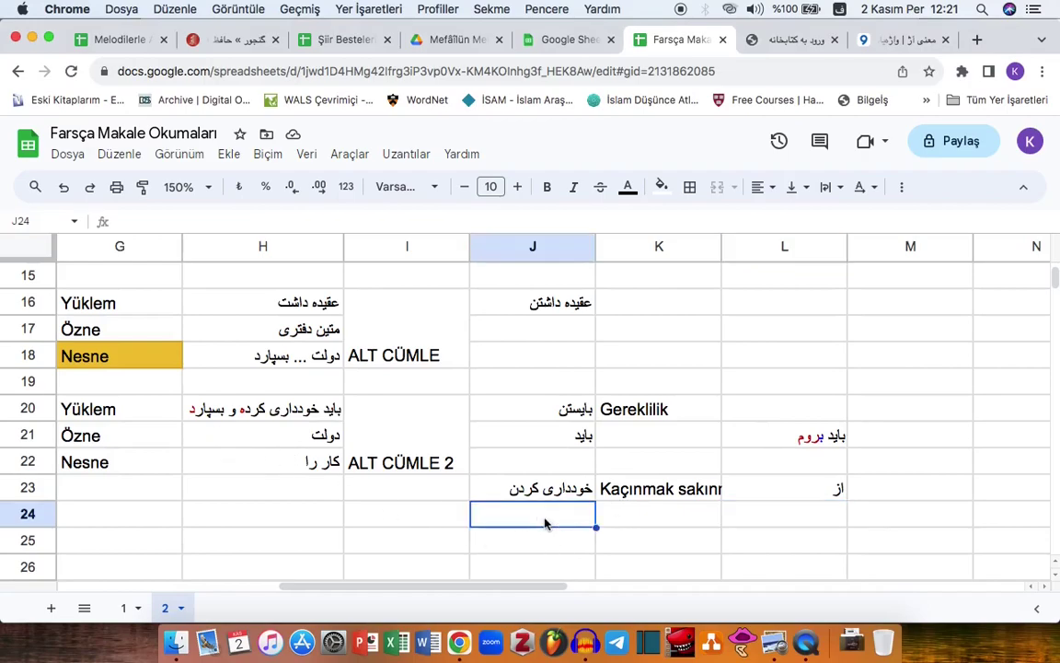
pyautogui.write('سپردن')
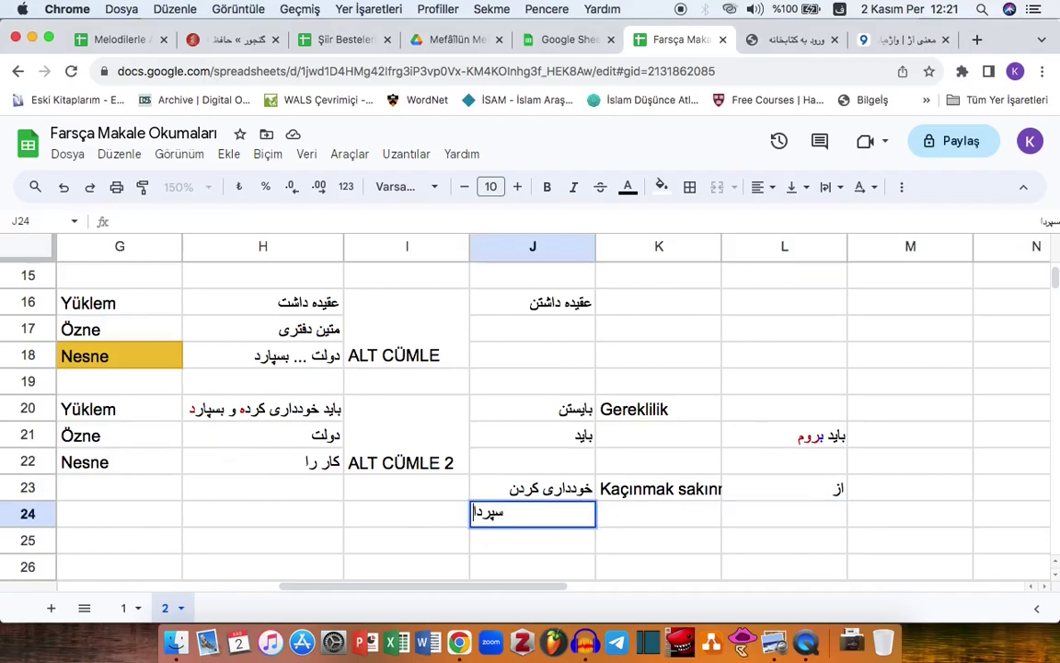
pyautogui.click(658, 541)
pyautogui.click(658, 515)
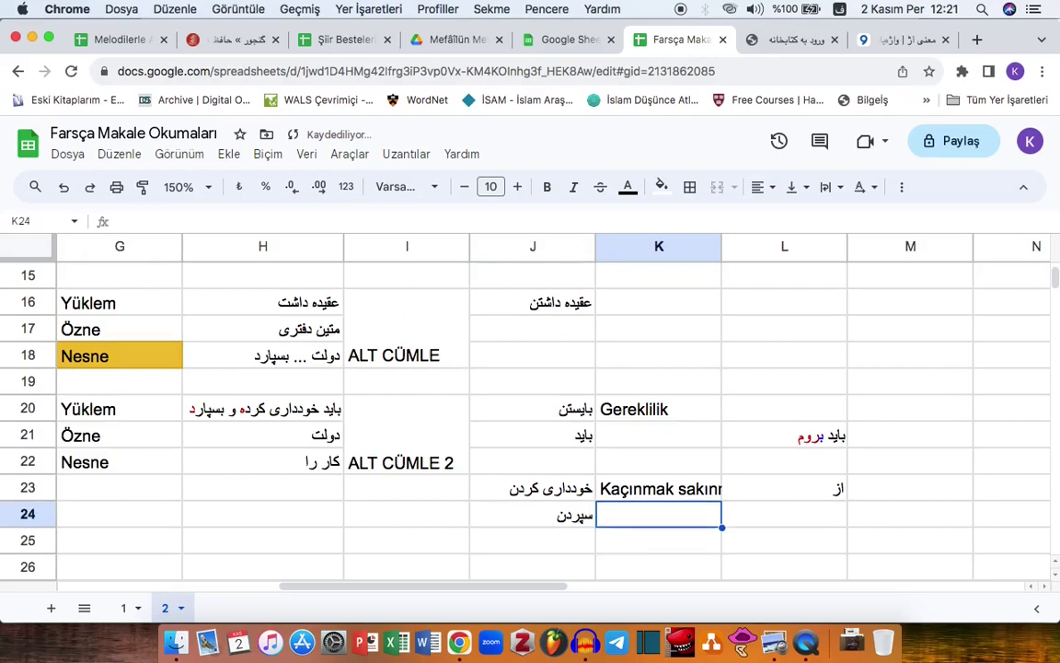
pyautogui.write('Tesalim')
pyautogui.press('BackSpace')
pyautogui.press('BackSpace')
pyautogui.write('lim etm')
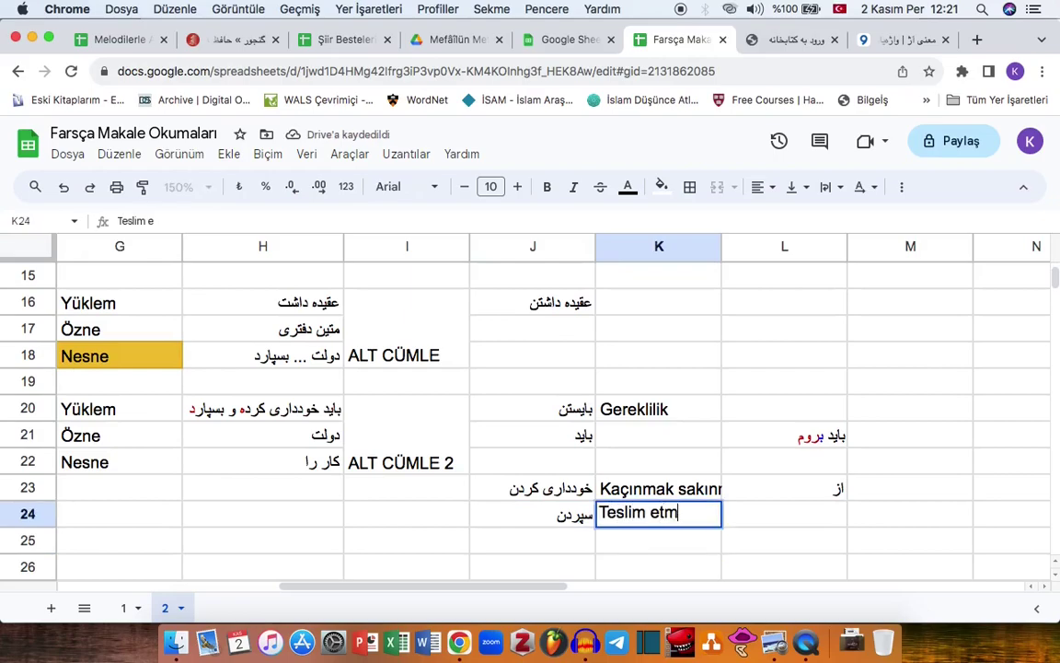
pyautogui.write('ek, hav')
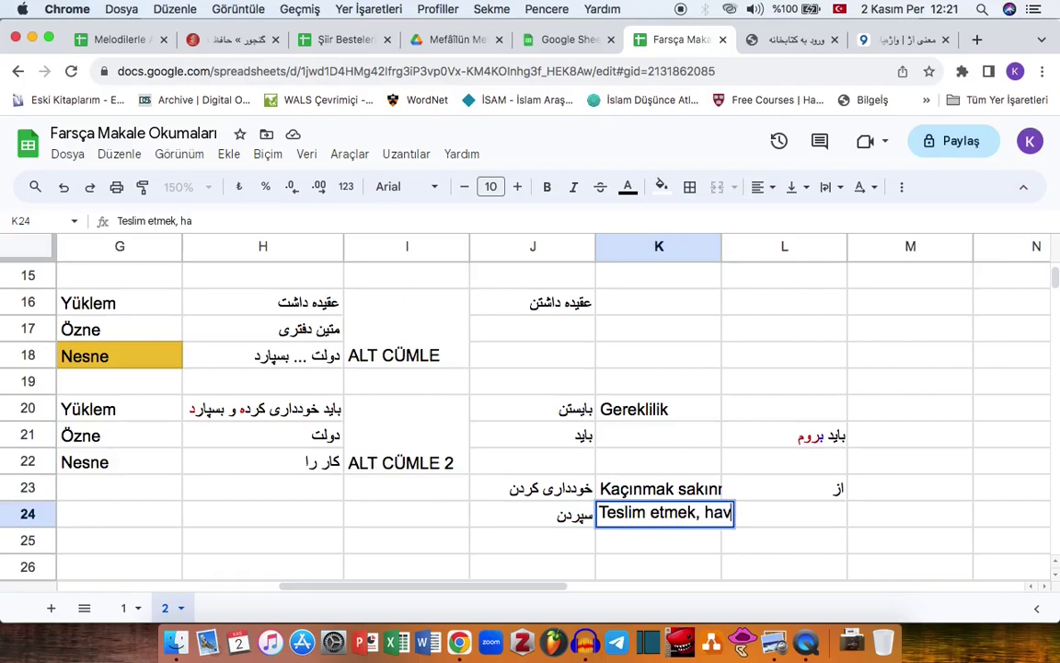
pyautogui.write('ale etmek, em')
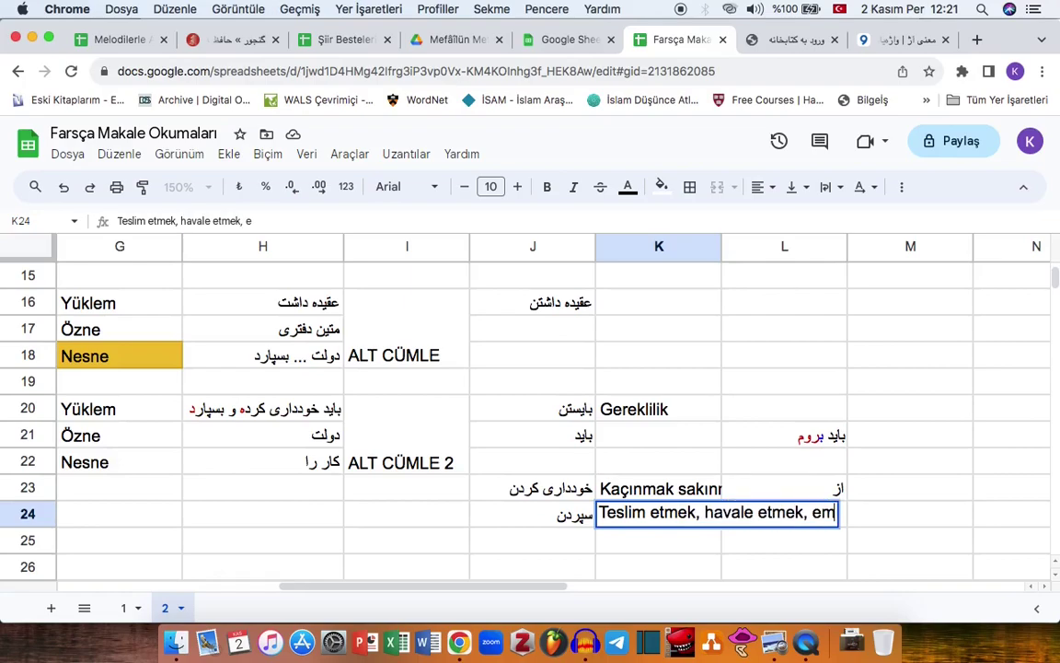
pyautogui.write('anet etmek')
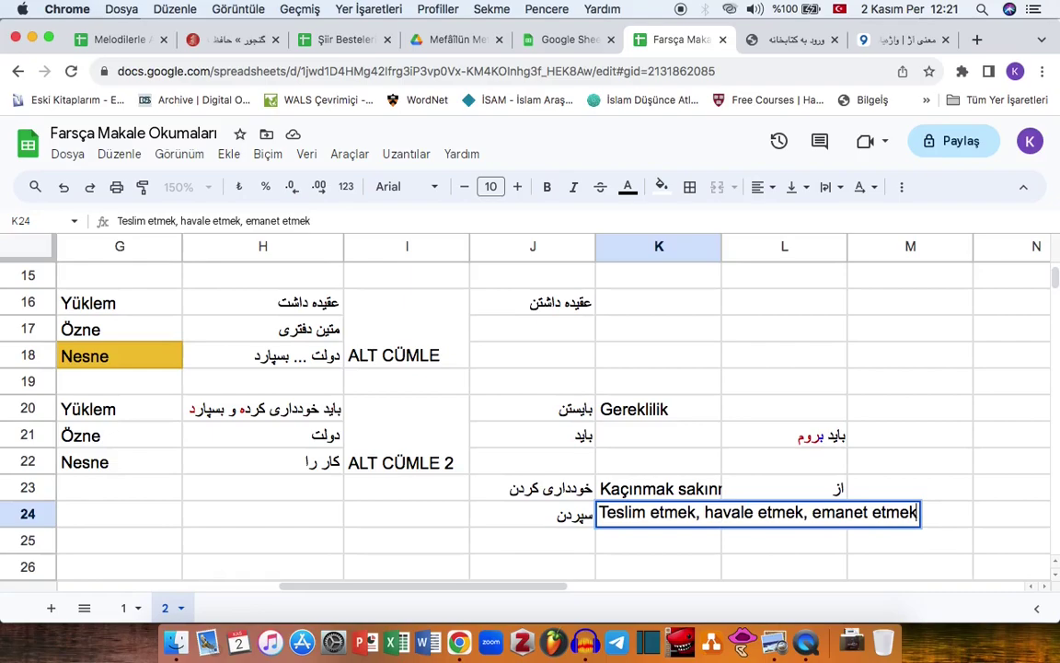
pyautogui.press('Return')
# Enter the present stems خودداری کن in N23 and سپار in N24, on the rows of their infinitives
pyautogui.click(541, 489)
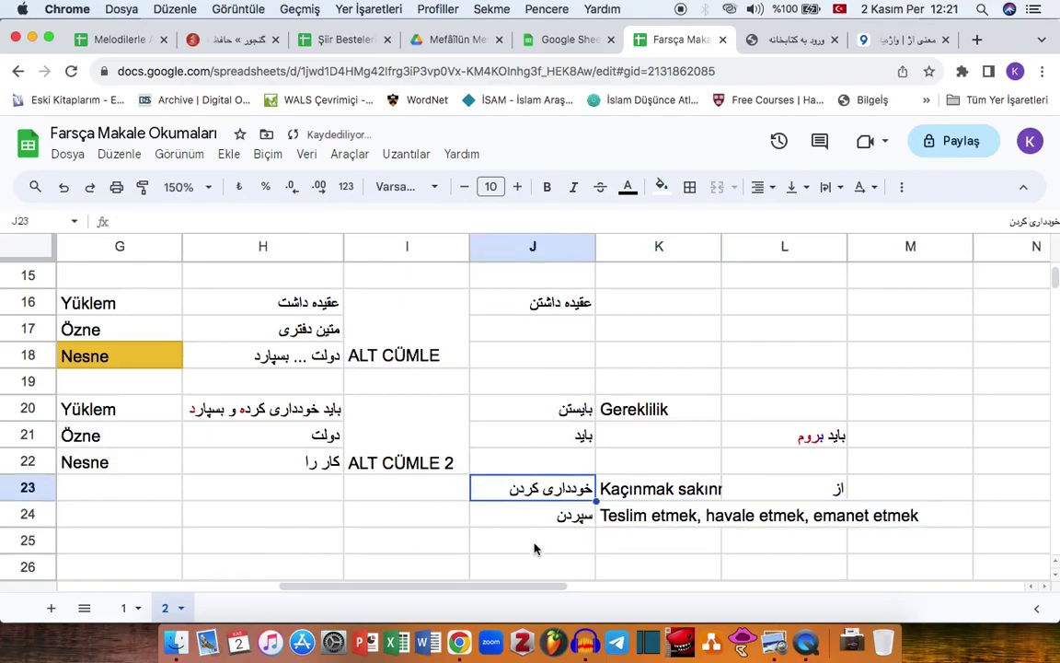
pyautogui.press('Right')
pyautogui.press('Right')
pyautogui.press('Right')
pyautogui.press('Right')
pyautogui.write('خو')
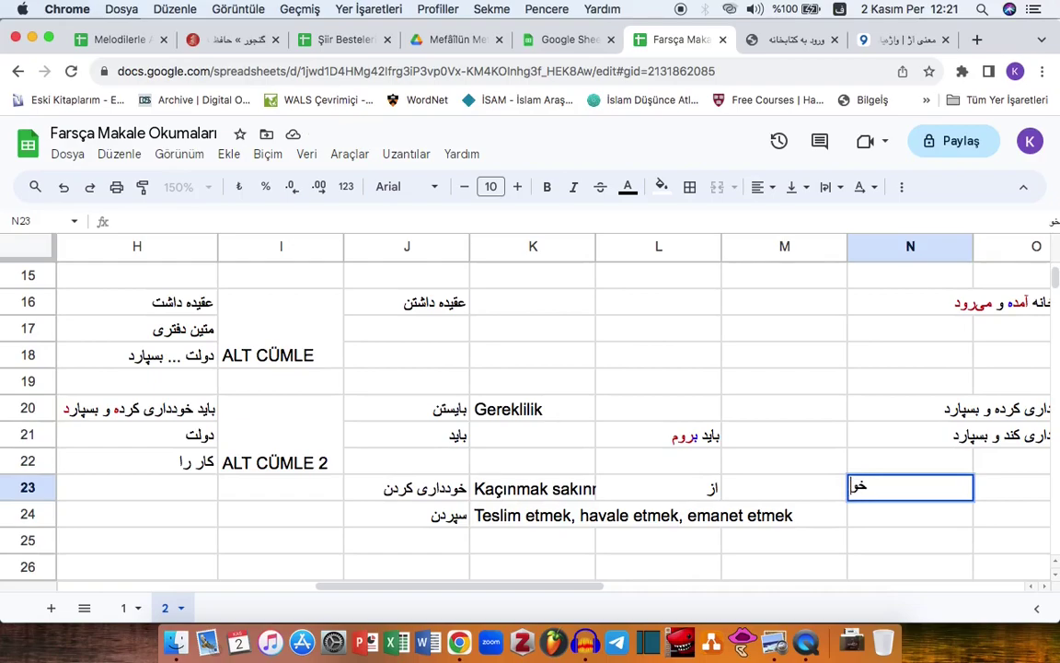
pyautogui.write('دداری کن')
pyautogui.press('Return')
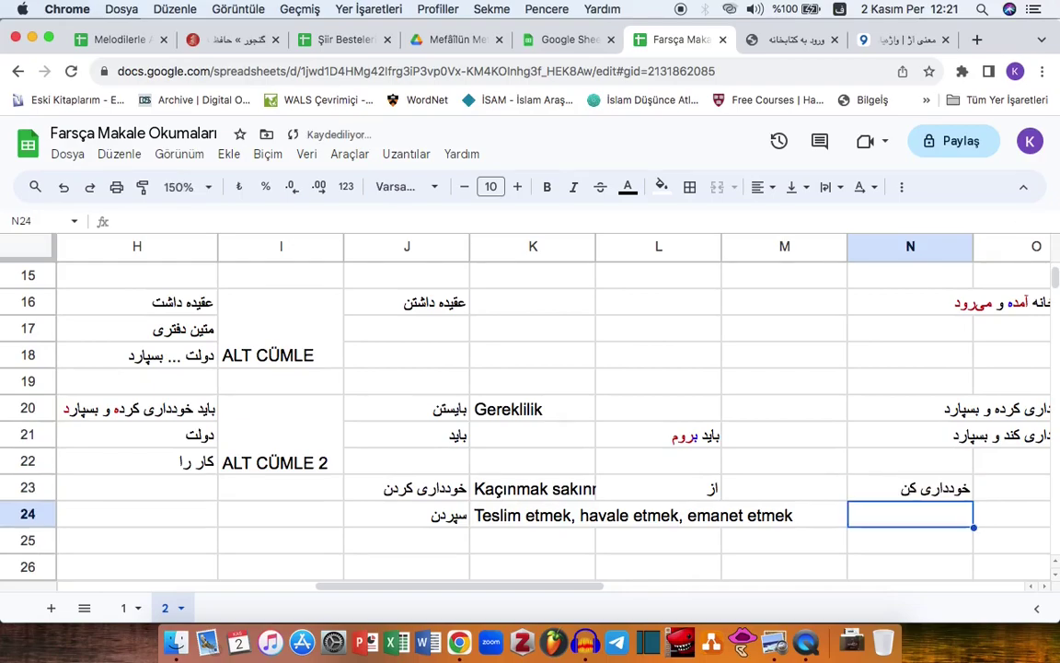
pyautogui.write('شپار')
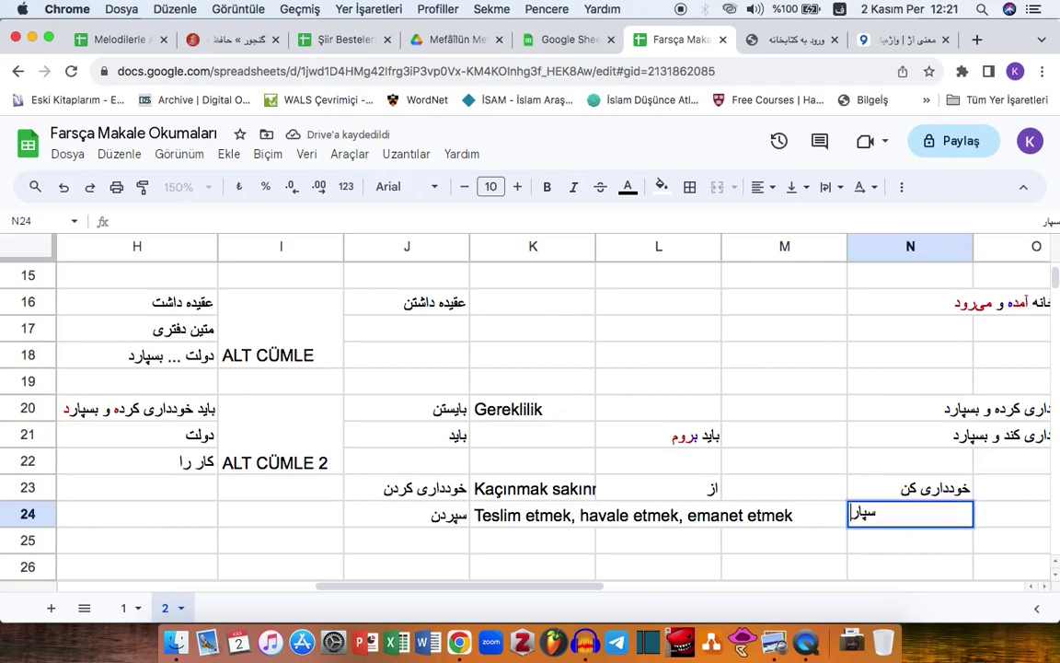
pyautogui.press('Return')
# Compare the infinitive بایستن in J20 with the form باید in J21
pyautogui.click(422, 498)
pyautogui.click(300, 483)
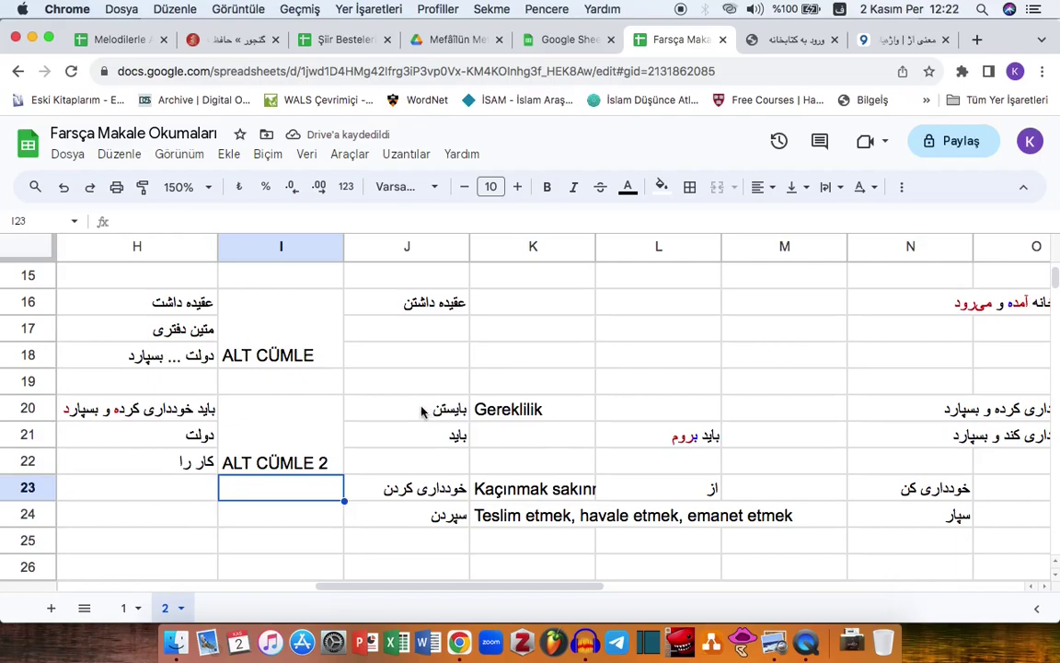
pyautogui.doubleClick(435, 434)
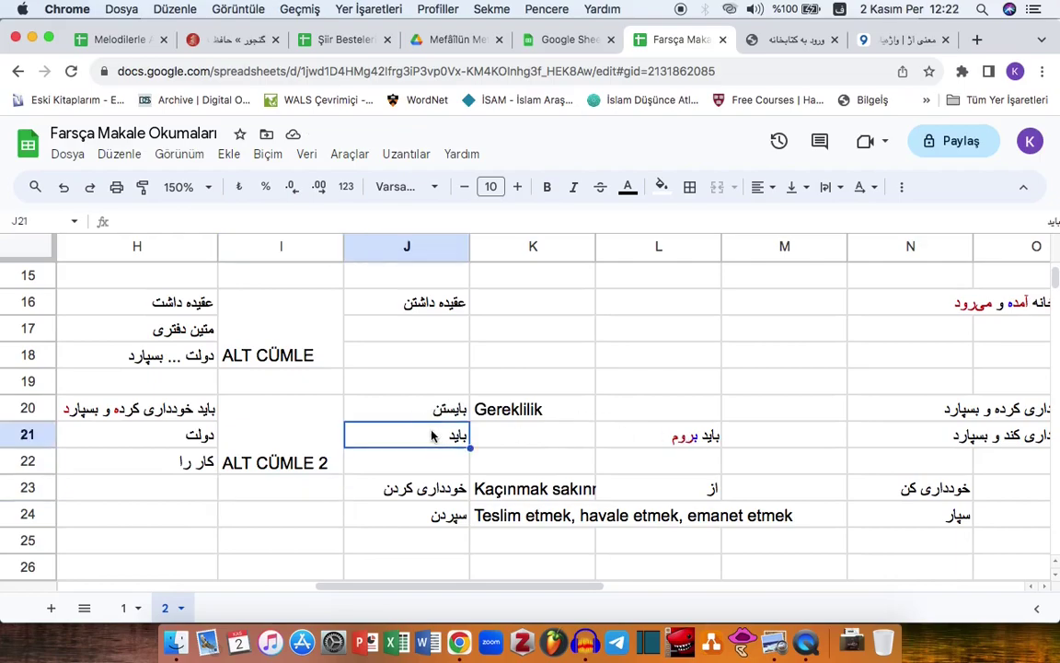
pyautogui.click(439, 411)
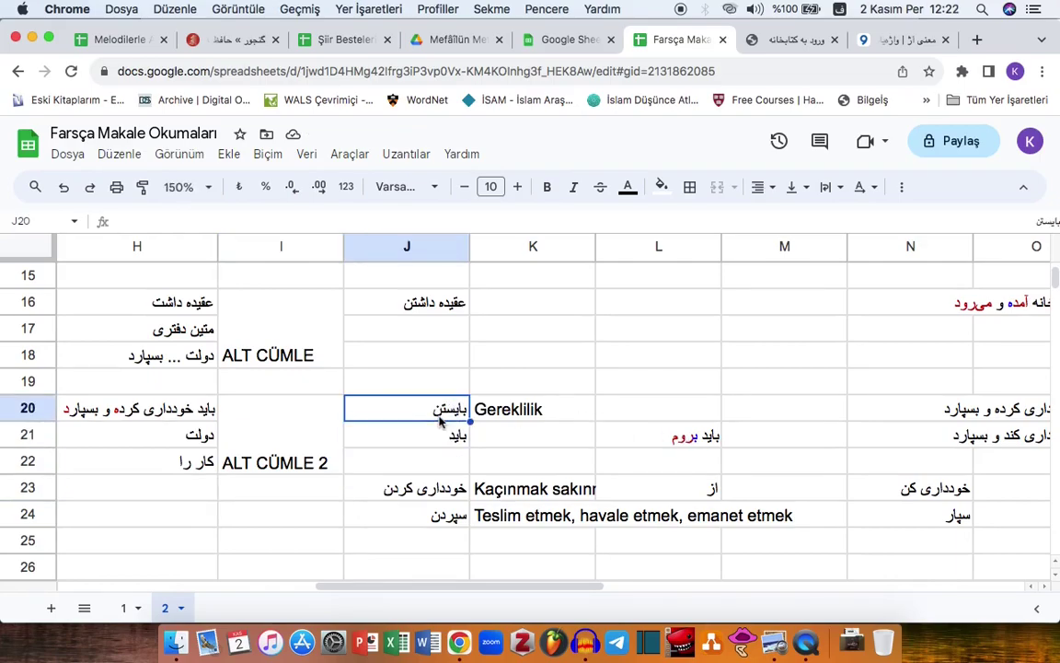
pyautogui.doubleClick(440, 432)
pyautogui.moveTo(450, 433); pyautogui.dragTo(466, 442)
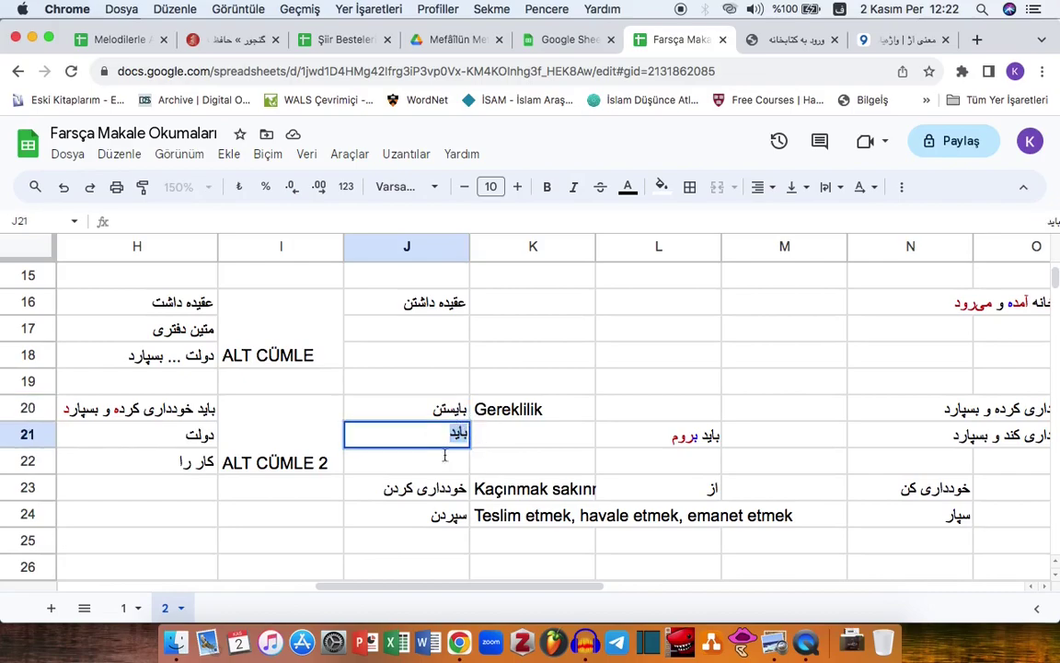
pyautogui.click(440, 558)
# Write the full necessity predicate باید خودداری کرده و بسپارد in J26, below the vocabulary rows
pyautogui.scroll(-3, 440, 552)
pyautogui.click(440, 548)
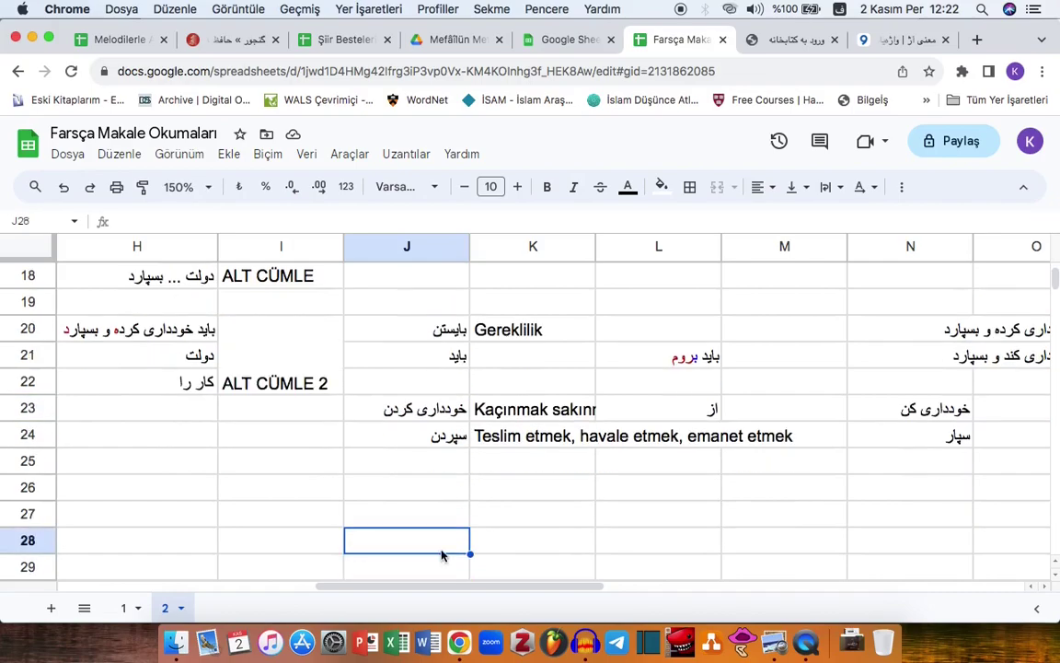
pyautogui.click(425, 494)
pyautogui.write('با')
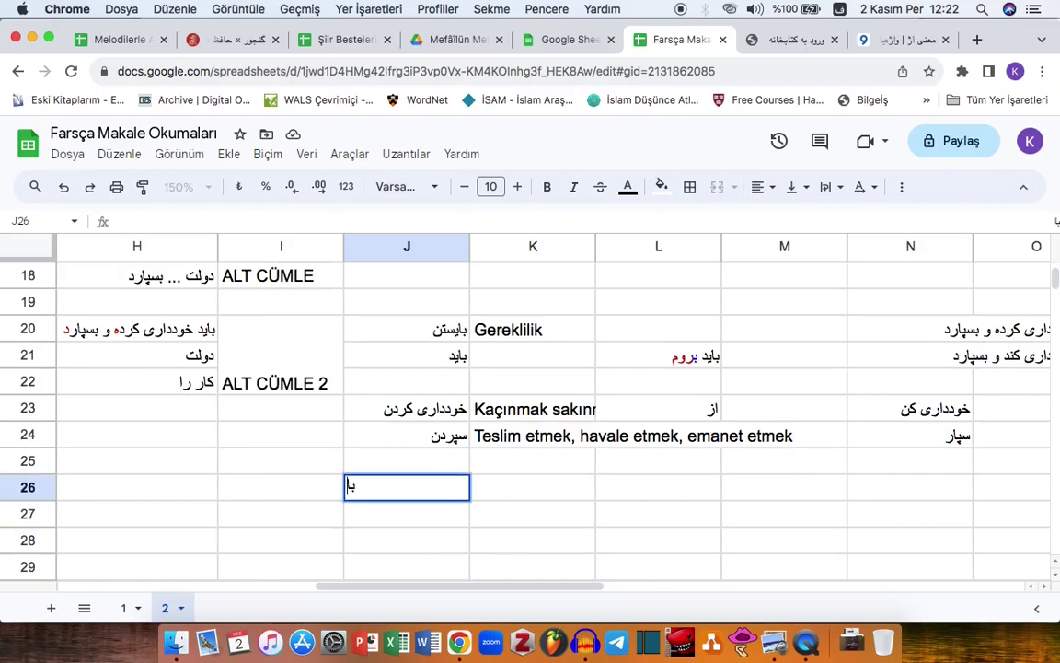
pyautogui.write('ودداری کرده')
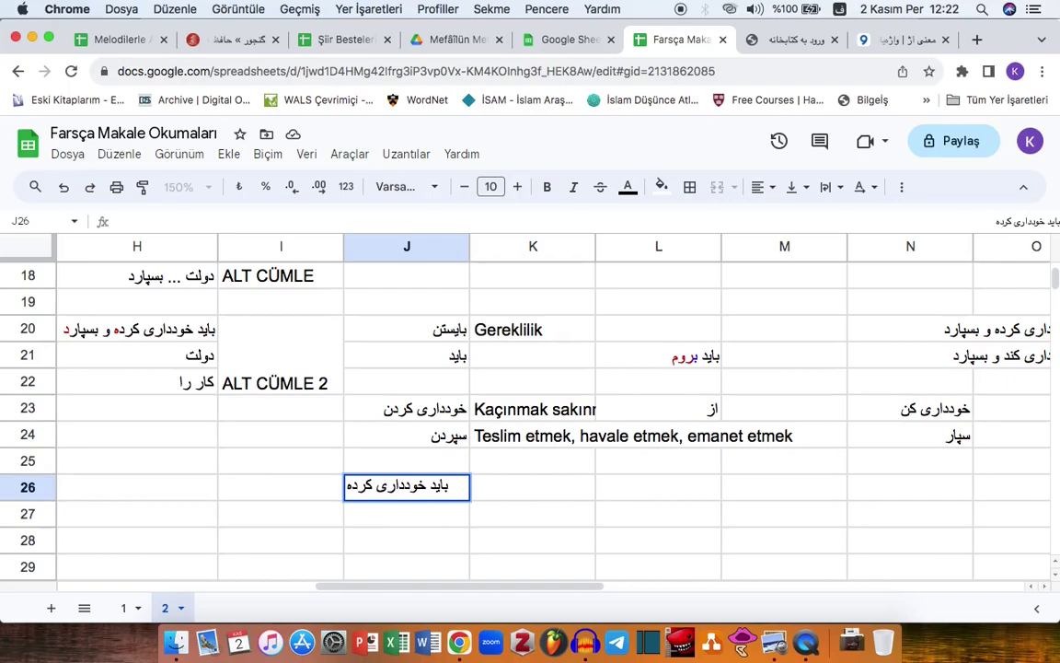
pyautogui.write(' و بسپارد')
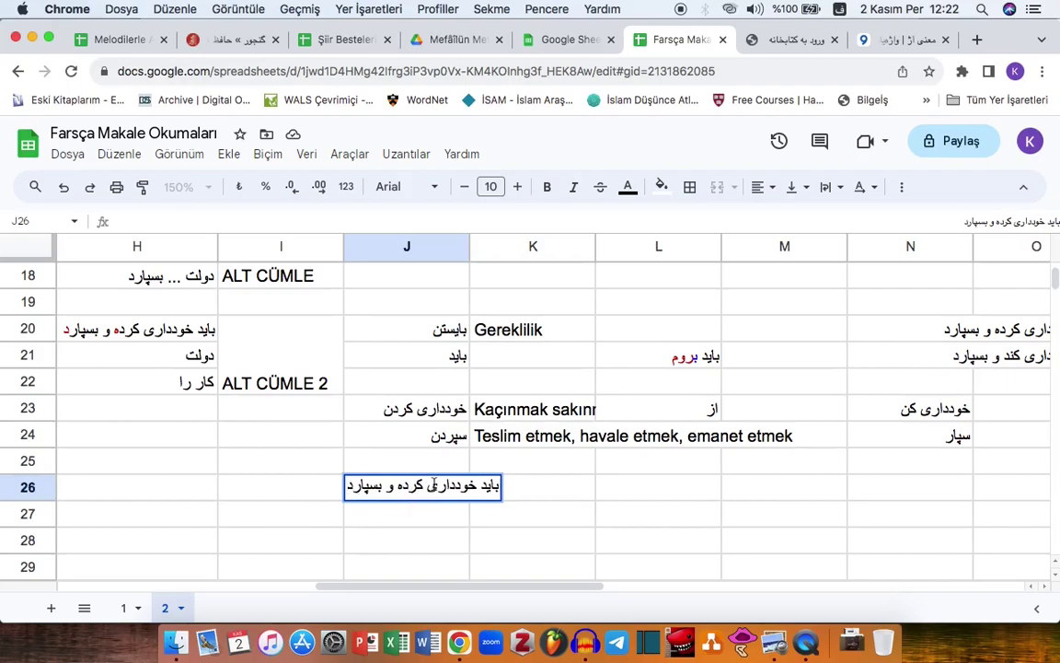
pyautogui.click(398, 486)
pyautogui.moveTo(472, 486); pyautogui.dragTo(340, 489)
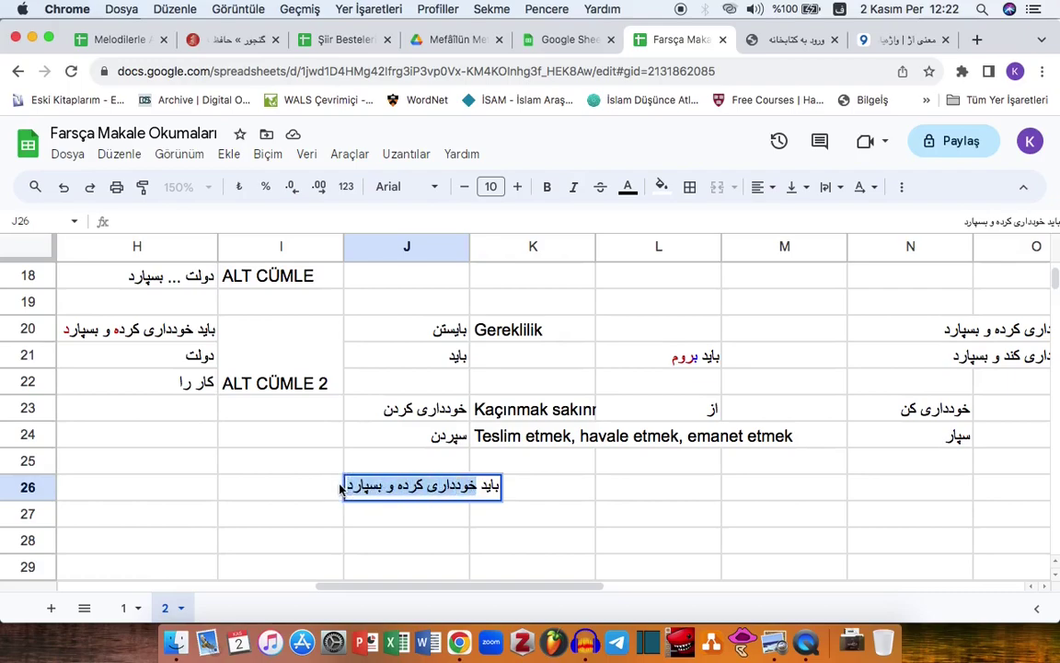
pyautogui.click(159, 355)
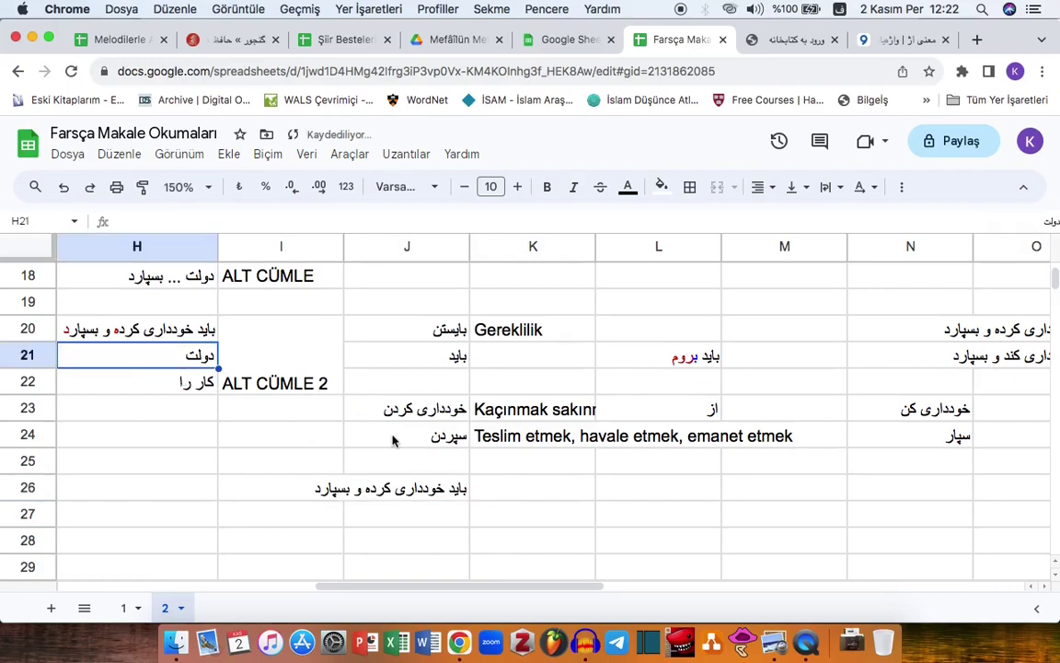
# Switch to the article PDF in Preview and enclose the phrase در امور اقتصادی between red bracket strokes
pyautogui.press('super+Tab')
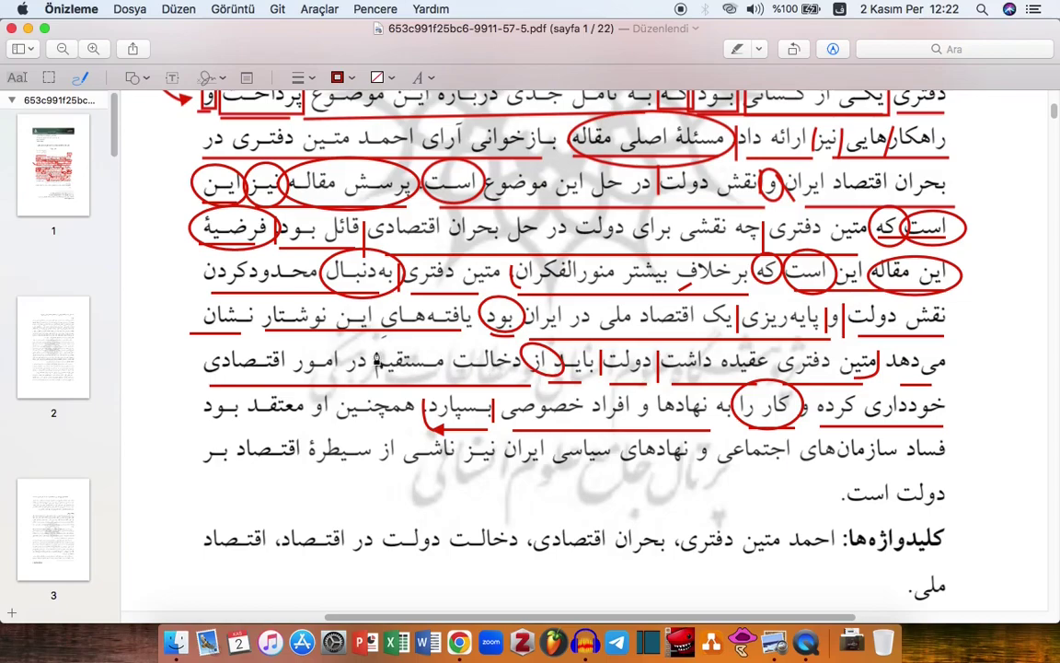
pyautogui.moveTo(367, 344)
pyautogui.mouseDown()
pyautogui.moveTo(362, 366)
pyautogui.moveTo(375, 381)
pyautogui.mouseUp()
pyautogui.click(460, 376)
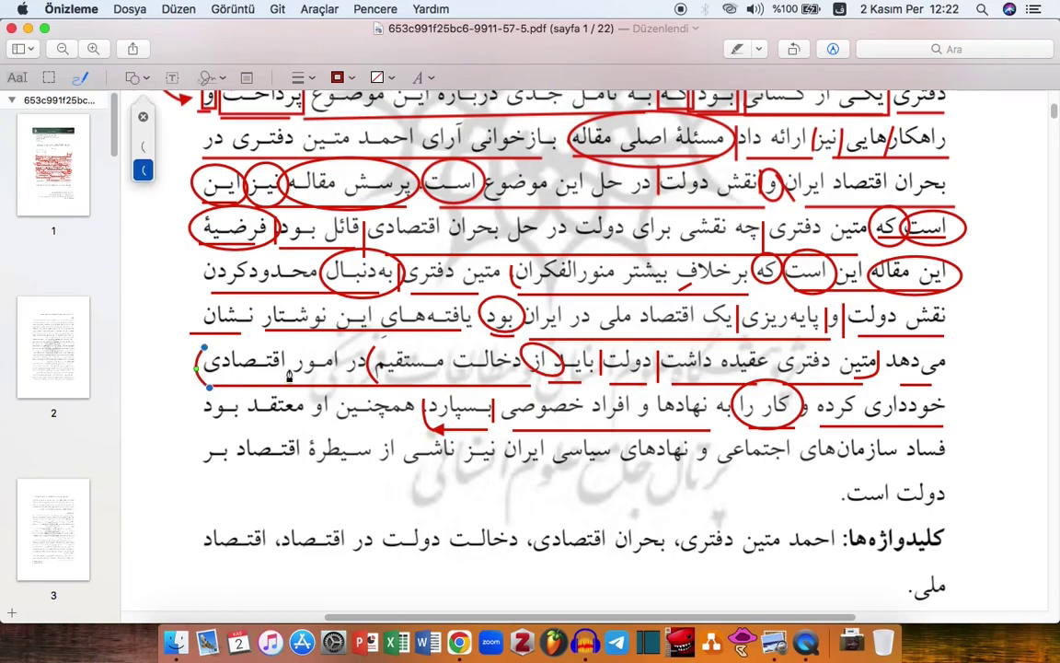
pyautogui.moveTo(203, 349); pyautogui.dragTo(318, 377)
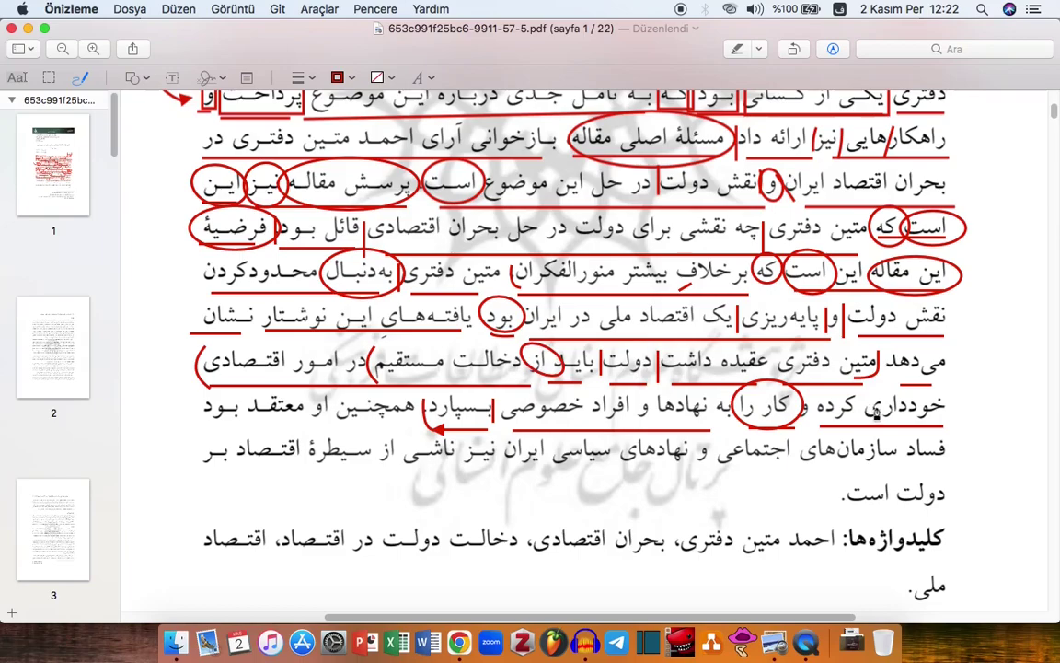
pyautogui.click(735, 384)
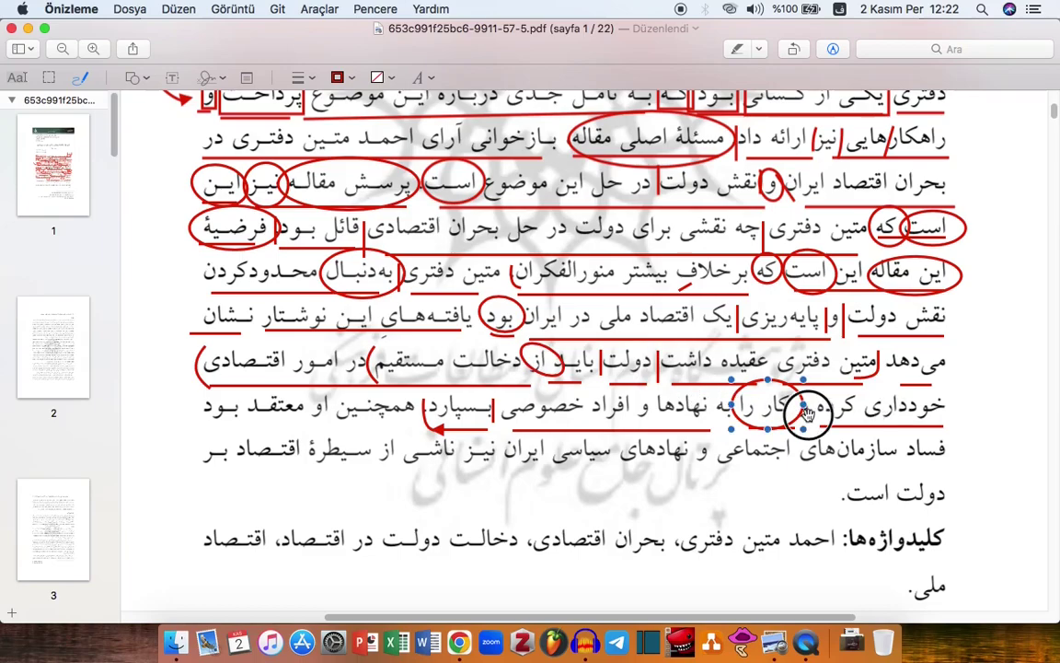
pyautogui.click(771, 418)
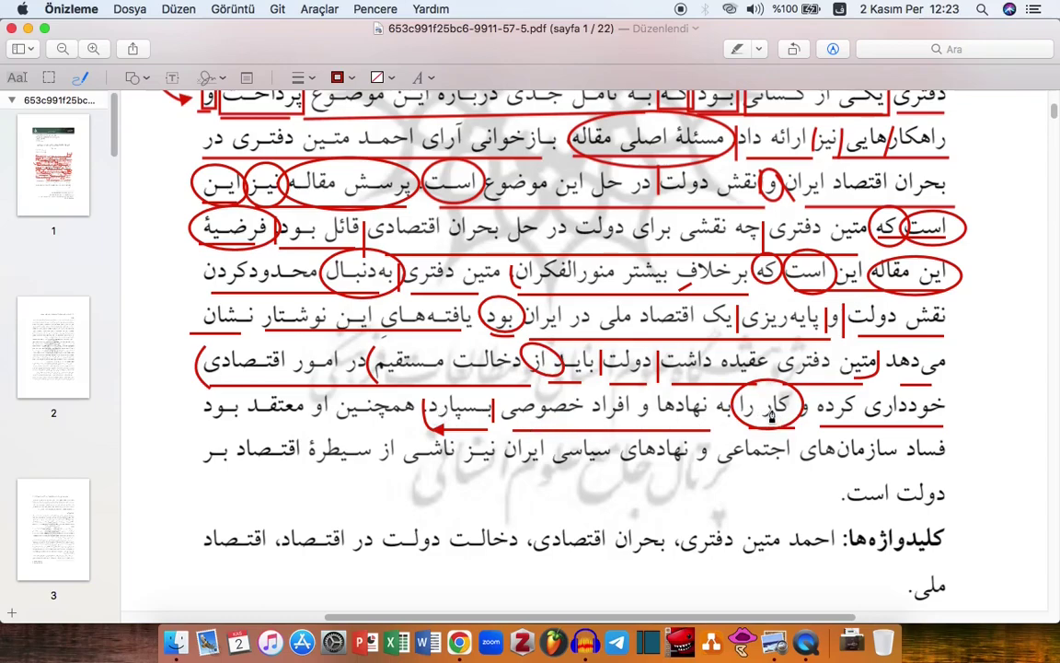
# Circle the preposition به after کار را and underline نهادها and افراد in red
pyautogui.moveTo(713, 403); pyautogui.dragTo(716, 403)
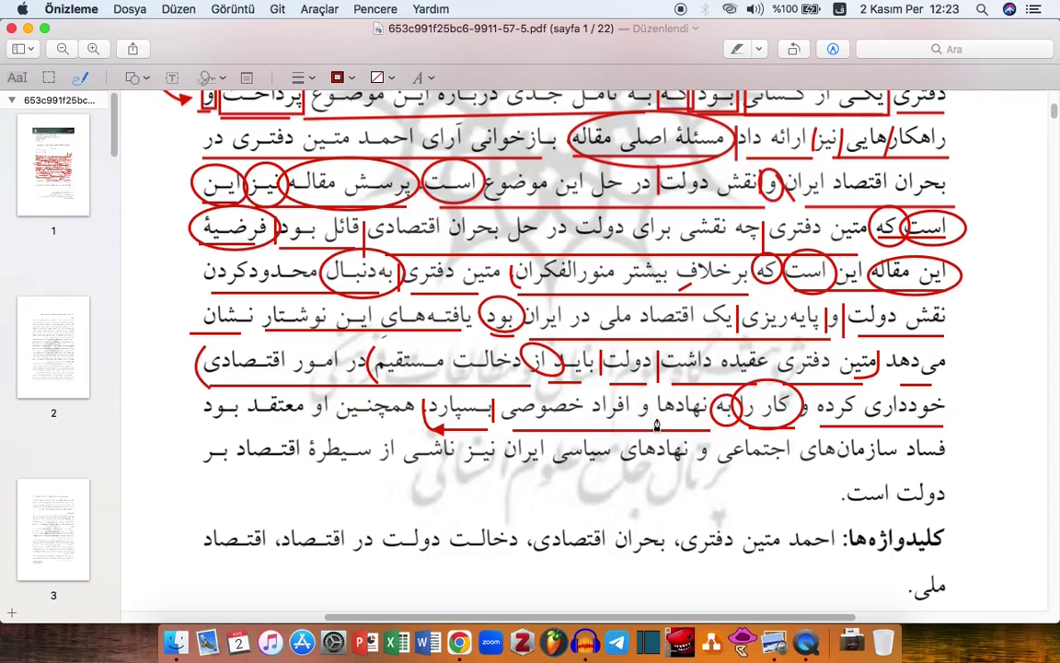
pyautogui.moveTo(709, 419); pyautogui.dragTo(671, 419)
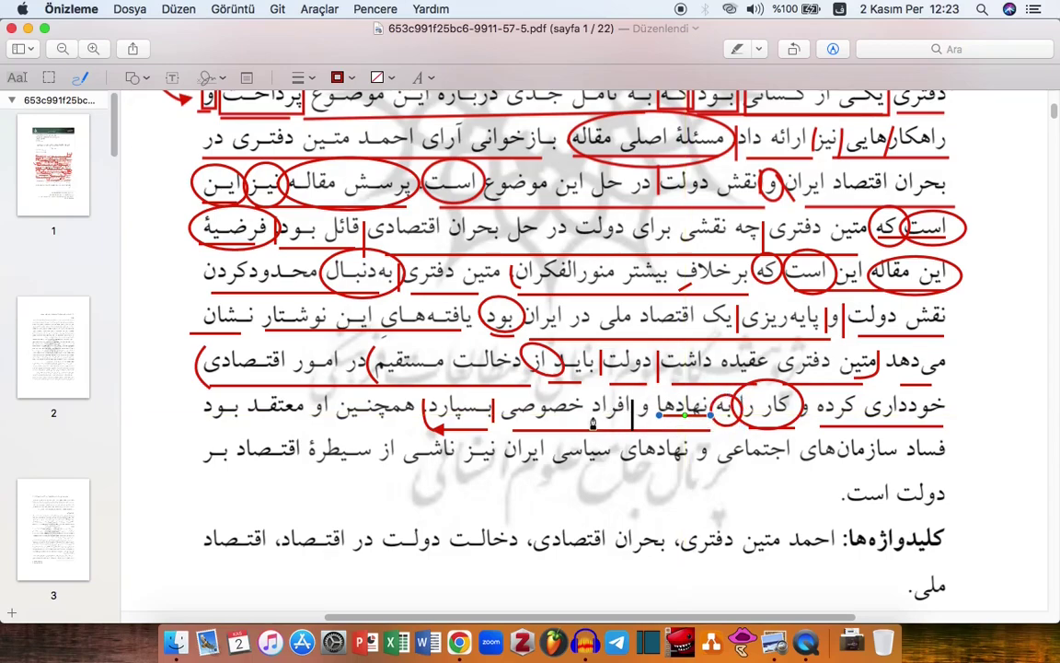
pyautogui.click(592, 420)
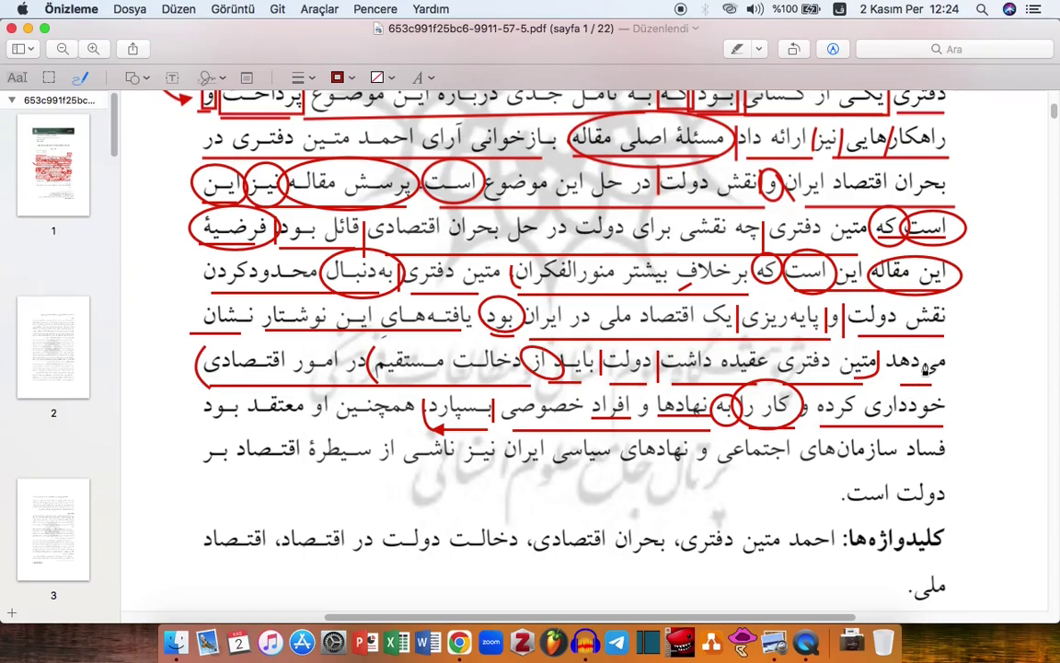
# Review the marked sentence in the PDF, from می‌دهد and متین دفتری عقیده داشت through باید to کار را
pyautogui.click(856, 367)
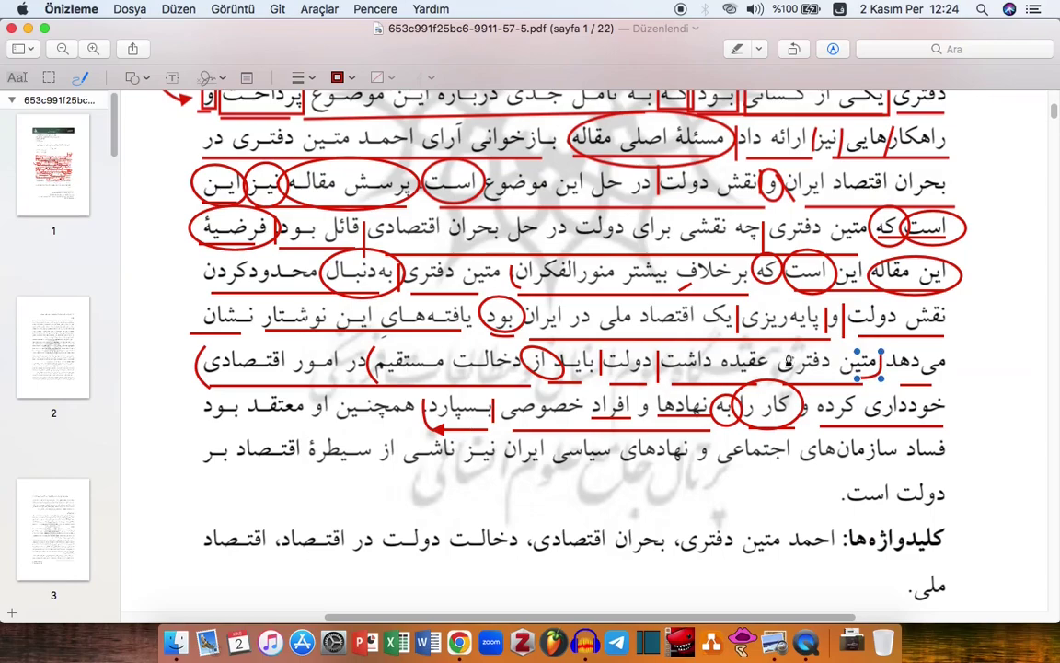
pyautogui.click(918, 364)
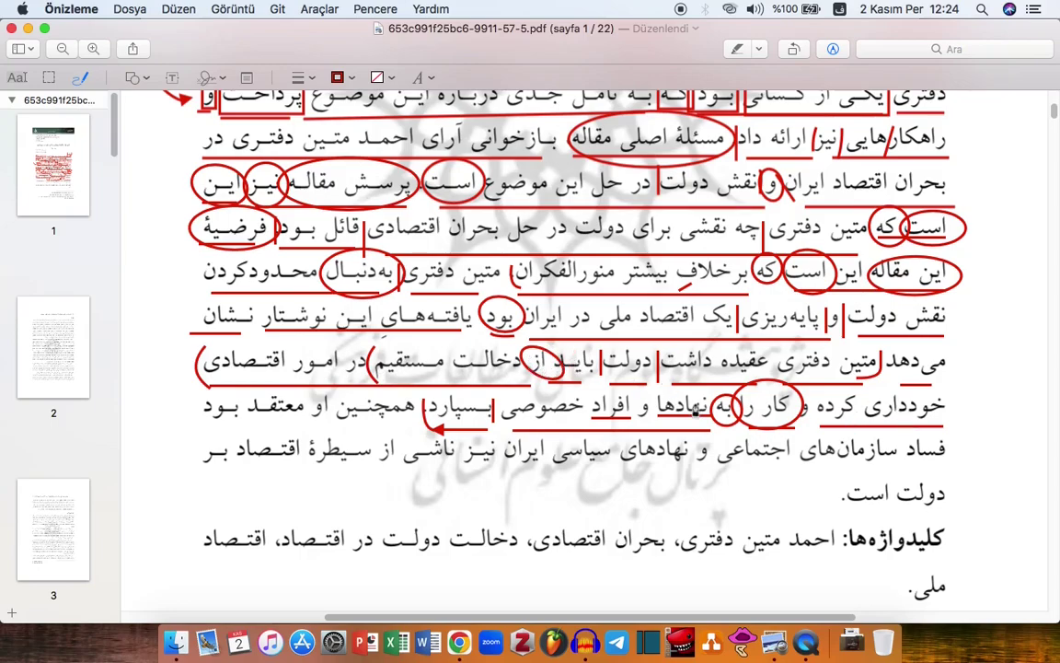
pyautogui.click(771, 411)
pyautogui.click(582, 362)
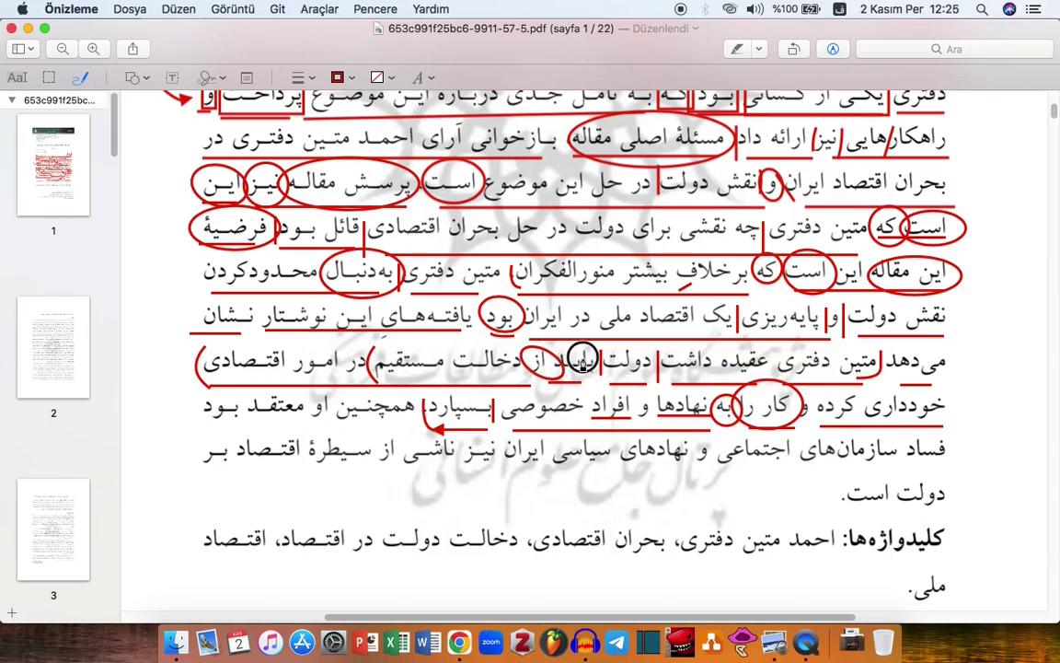
pyautogui.click(725, 365)
pyautogui.click(915, 366)
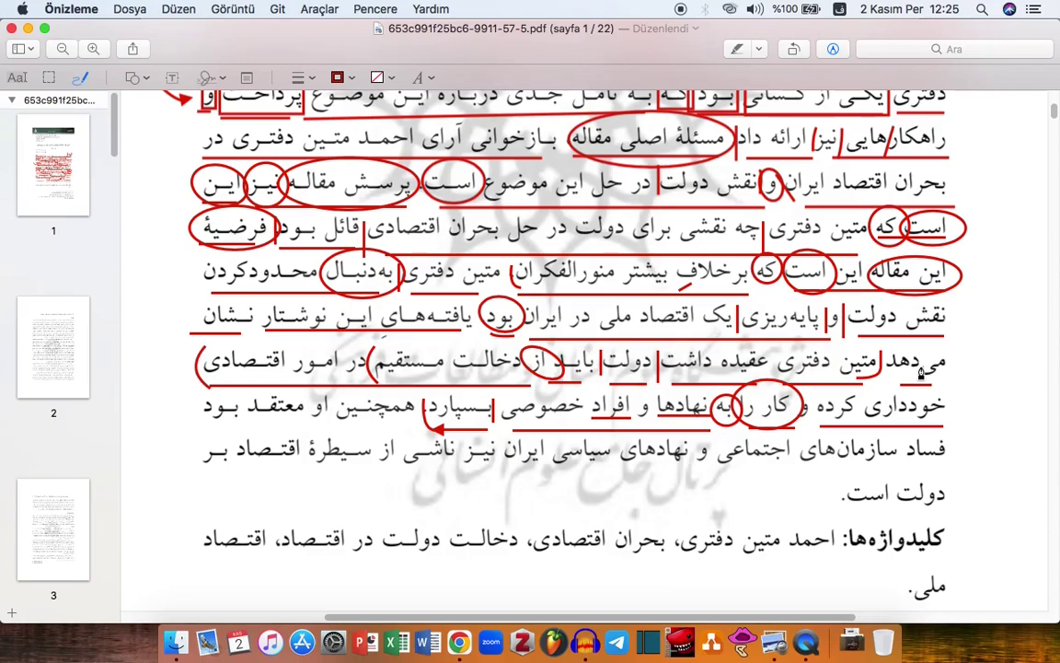
# Return to the spreadsheet and examine the main and subordinate clause breakdown from row 12 down, with E12 selected
pyautogui.press('super+Tab')
pyautogui.press('Left')
pyautogui.press('Up')
pyautogui.press('Up')
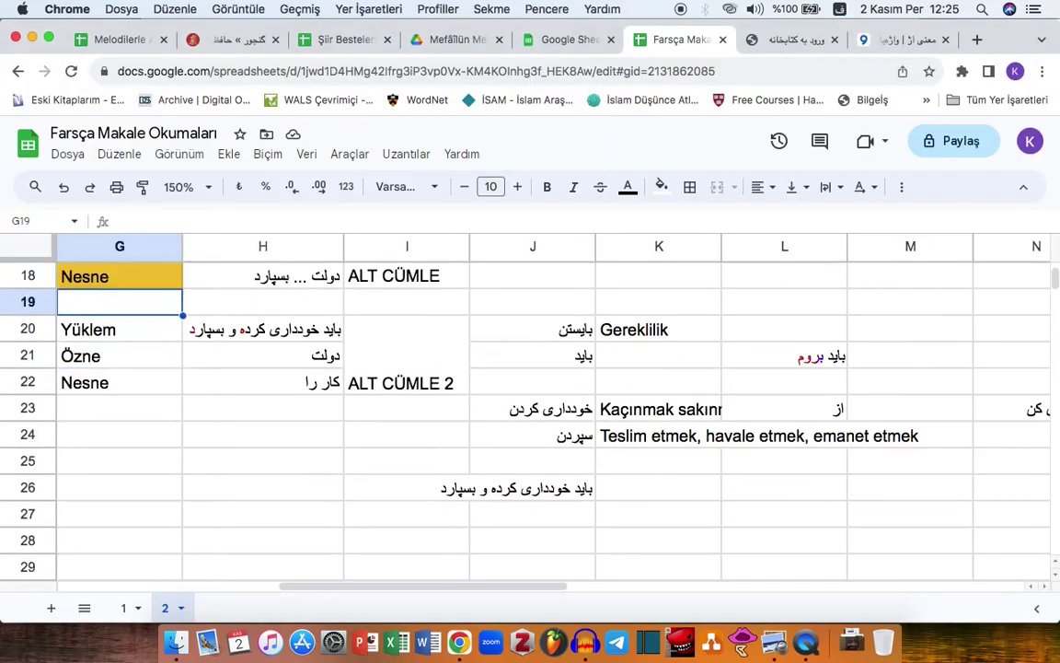
pyautogui.press('Left')
pyautogui.press('Left')
pyautogui.press('Up')
pyautogui.press('Up')
pyautogui.press('Up')
pyautogui.press('Up')
pyautogui.press('Up')
pyautogui.press('Up')
pyautogui.press('Up')
pyautogui.press('Up')
pyautogui.press('Down')
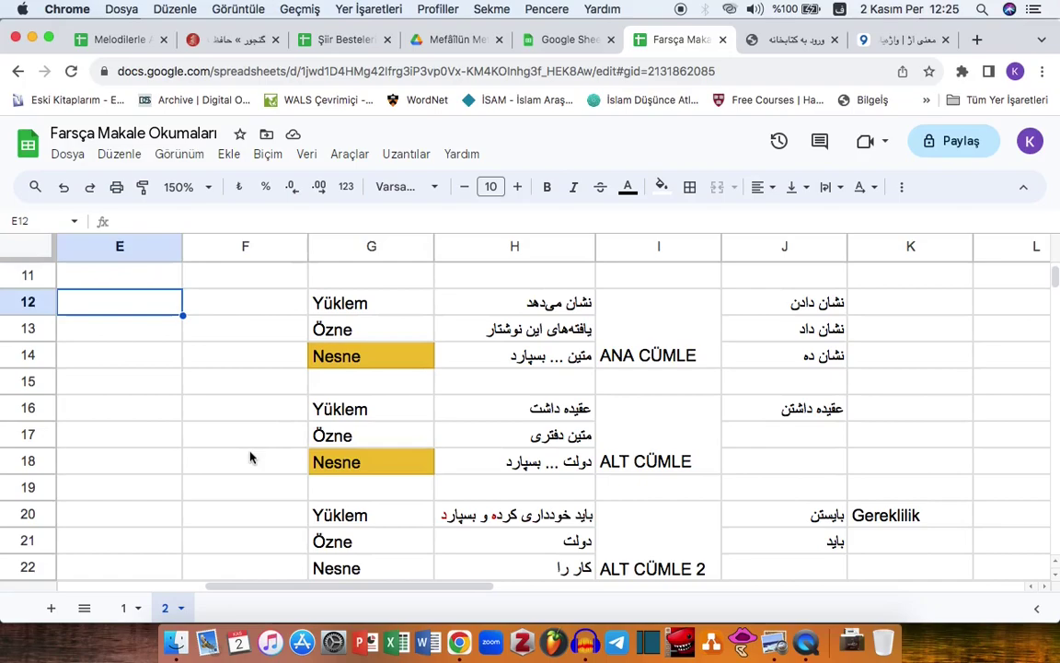
# Compare the main clause breakdown in rows 12 to 14 with the marked sentence in the Preview PDF, finishing back in the spreadsheet
pyautogui.click(378, 303)
pyautogui.press('super+Tab')
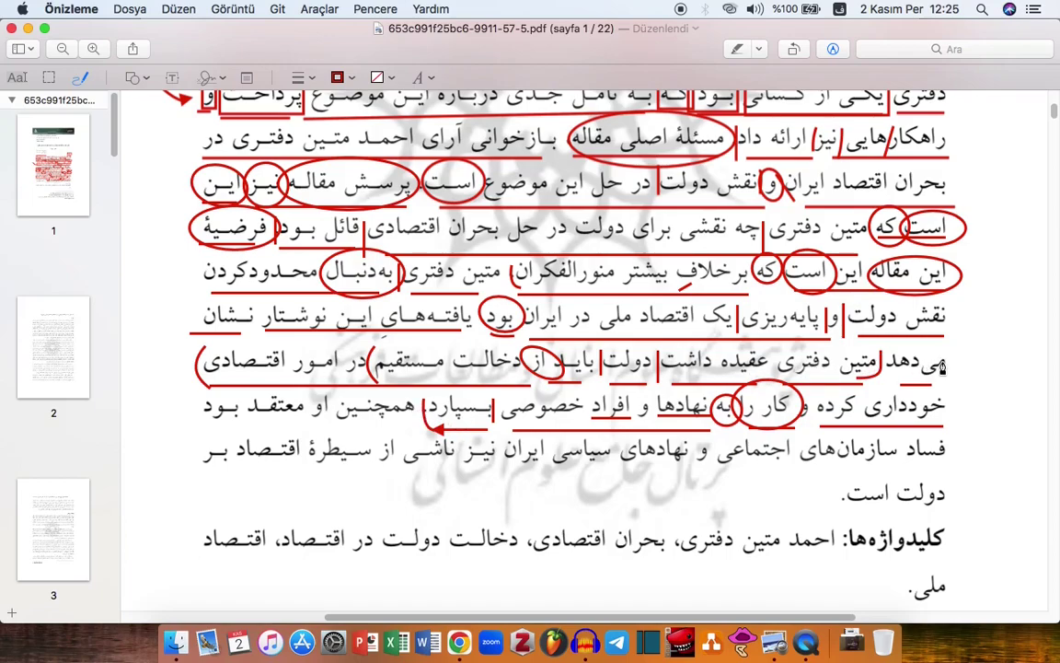
pyautogui.press('super+Tab')
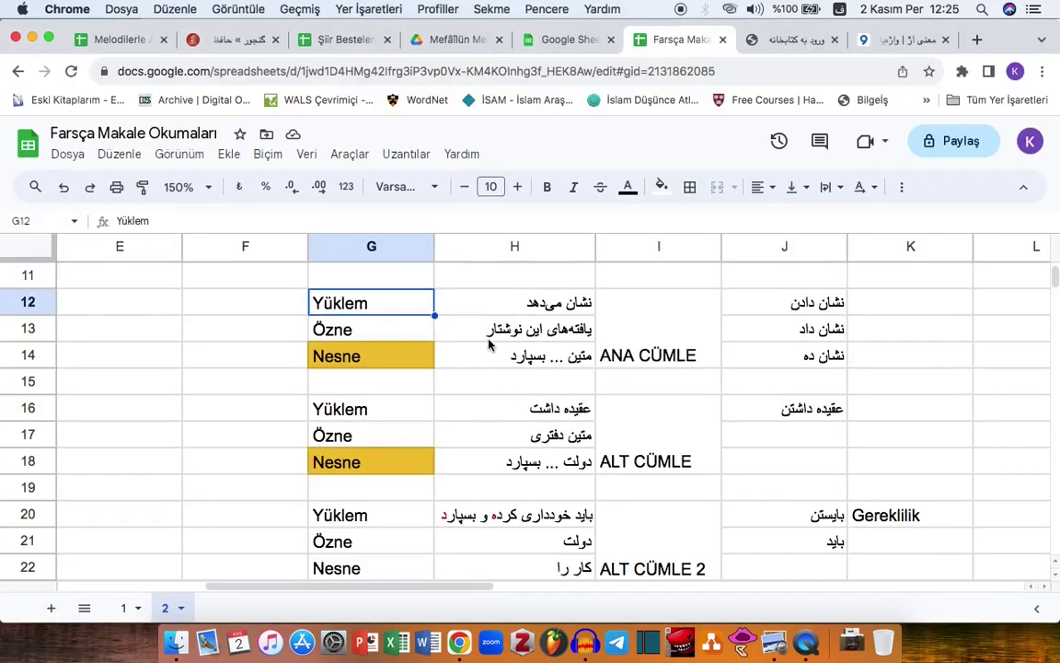
pyautogui.click(456, 302)
pyautogui.click(333, 355)
pyautogui.press('Down')
# Relabel the clause block beside rows 16 to 18 as ALT CÜMLE1
pyautogui.click(639, 403)
pyautogui.press('Down')
pyautogui.click(681, 433)
pyautogui.doubleClick(699, 451)
pyautogui.write('1')
pyautogui.press('Return')
# Remove the space before the number in the label beside rows 20 to 22 so it reads ALT CÜMLE2
pyautogui.click(688, 548)
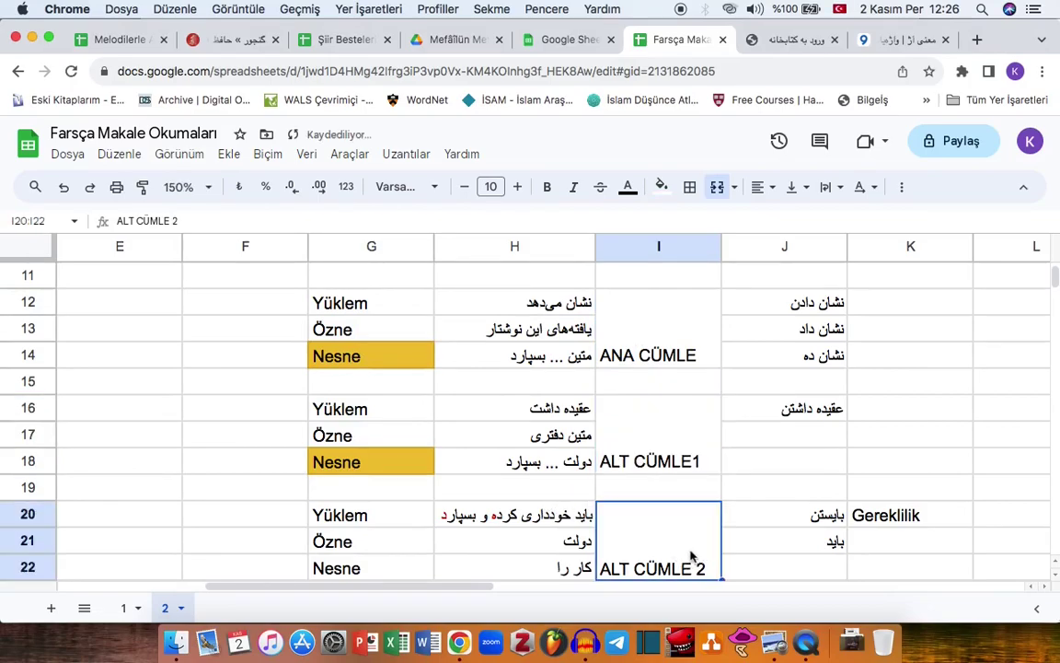
pyautogui.doubleClick(689, 549)
pyautogui.press('Left')
pyautogui.press('BackSpace')
pyautogui.press('Return')
pyautogui.press('Down')
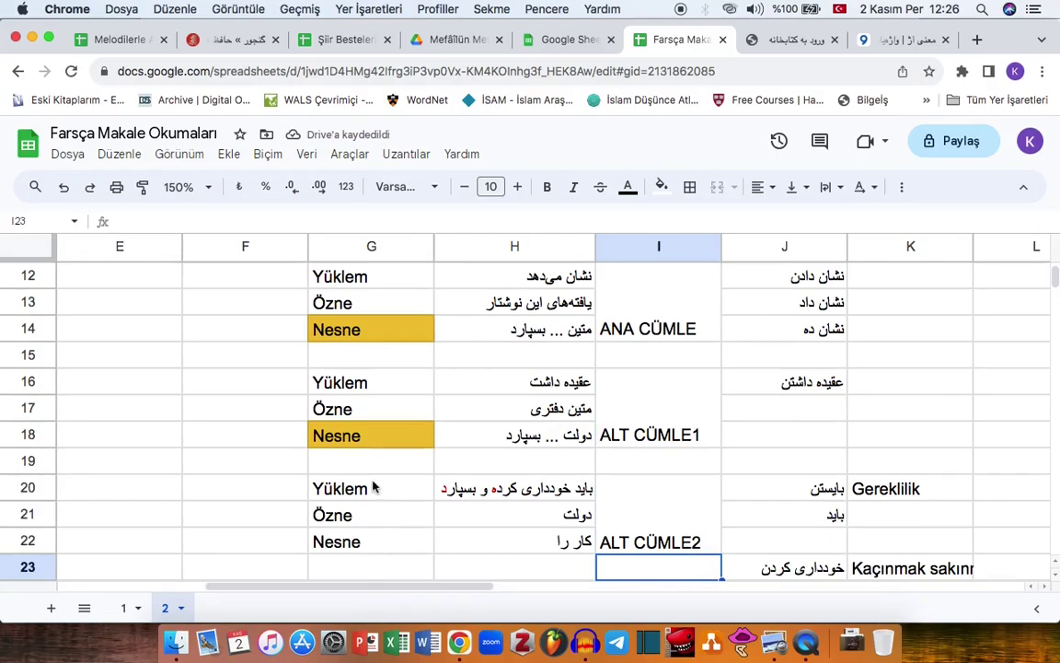
# Look over the verb notes beside the second subordinate clause from K23 to M20, returning to the clause labels in column G
pyautogui.press('Right')
pyautogui.press('Right')
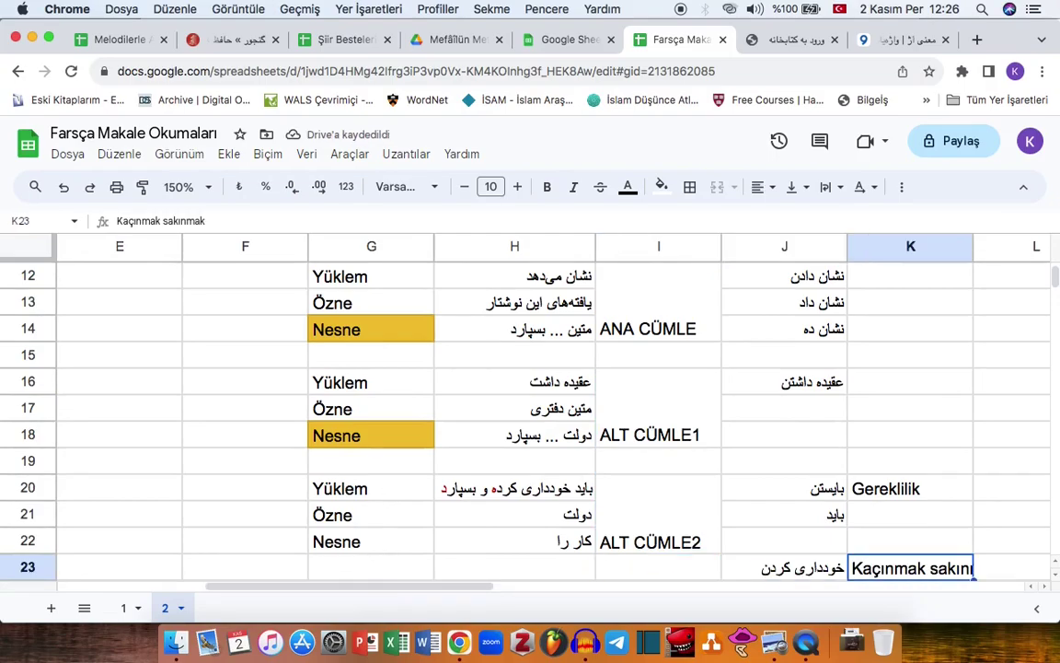
pyautogui.press('Right')
pyautogui.press('Right')
pyautogui.press('Up')
pyautogui.press('Up')
pyautogui.press('Up')
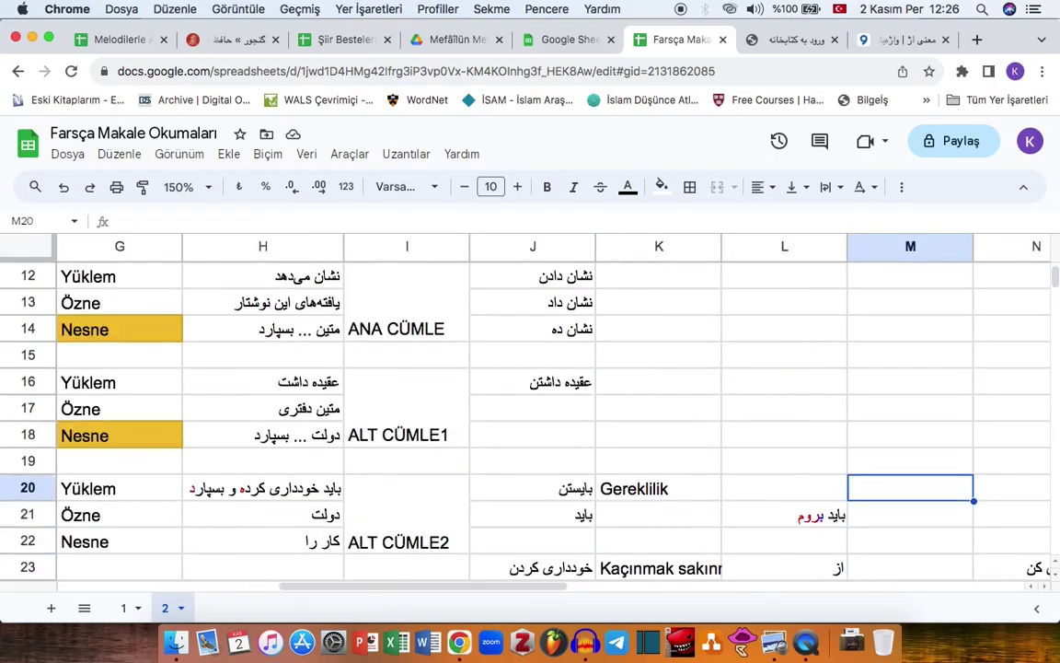
pyautogui.press('Left')
pyautogui.press('Left')
pyautogui.press('Left')
pyautogui.press('Left')
pyautogui.press('Left')
pyautogui.press('Left')
pyautogui.press('Left')
pyautogui.press('Up')
pyautogui.press('Up')
# Examine the predicates in H12, H16 and H20 together with the infinitive in J12 and the meaning Gereklilik in K20
pyautogui.click(261, 278)
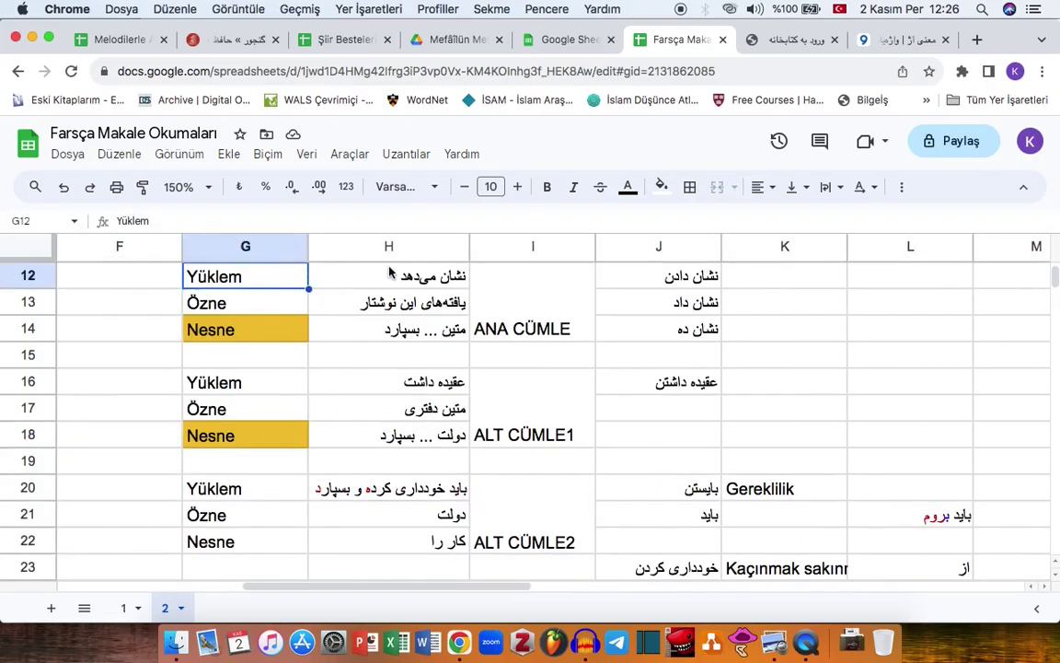
pyautogui.click(388, 275)
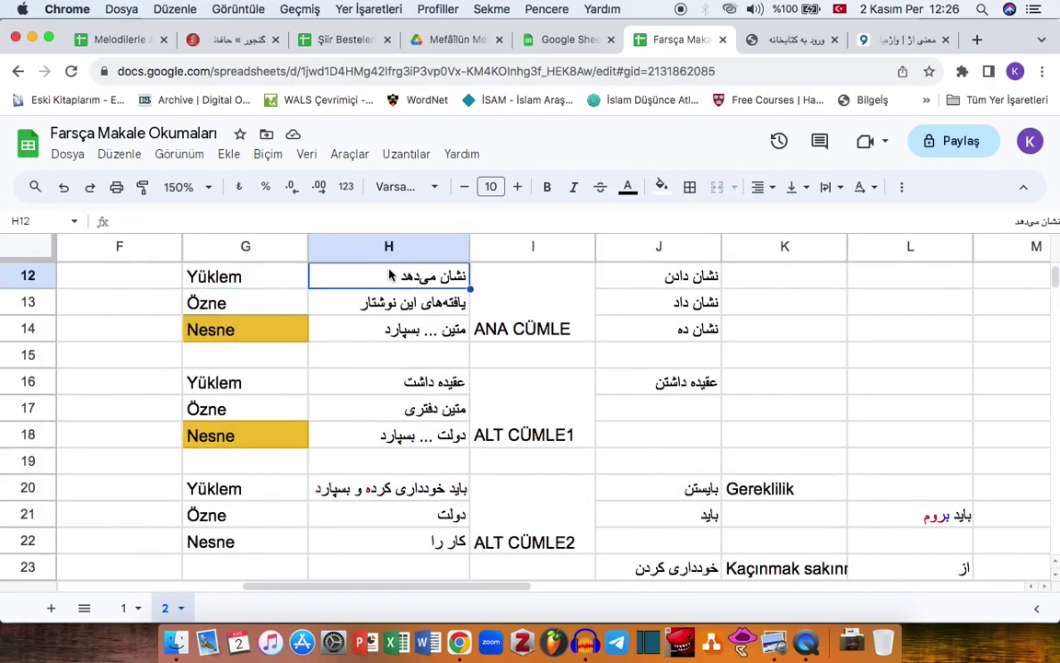
pyautogui.click(647, 278)
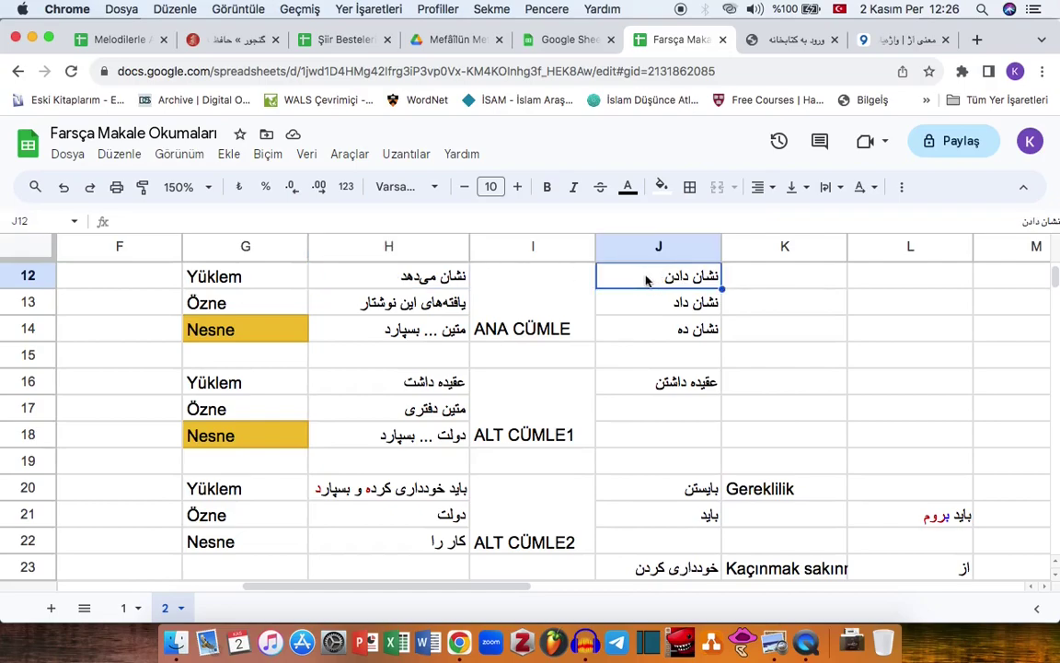
pyautogui.click(400, 281)
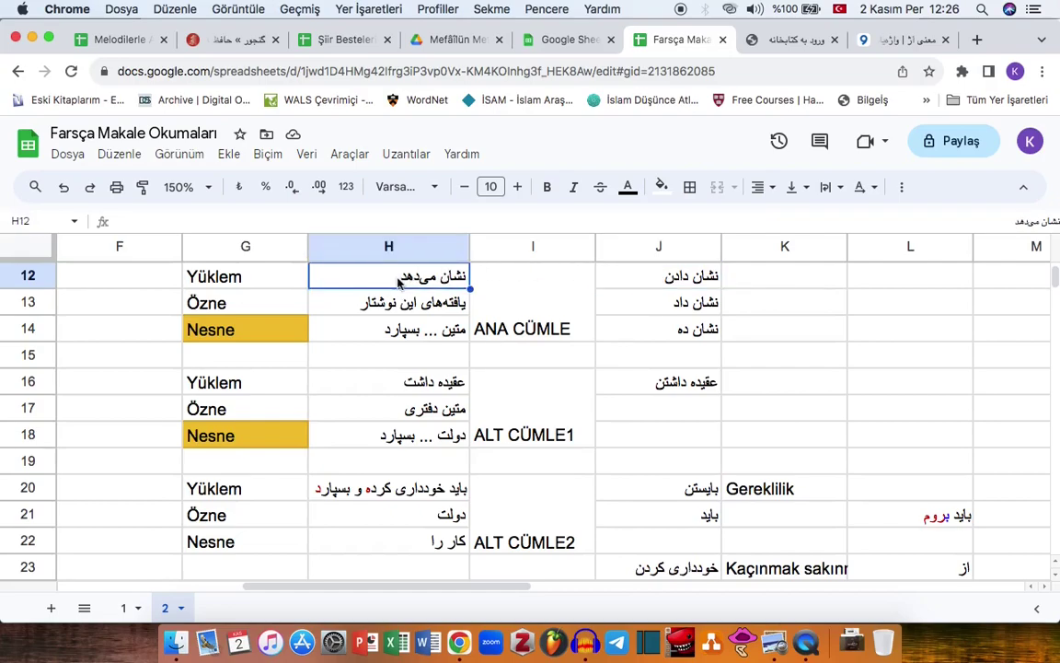
pyautogui.click(397, 384)
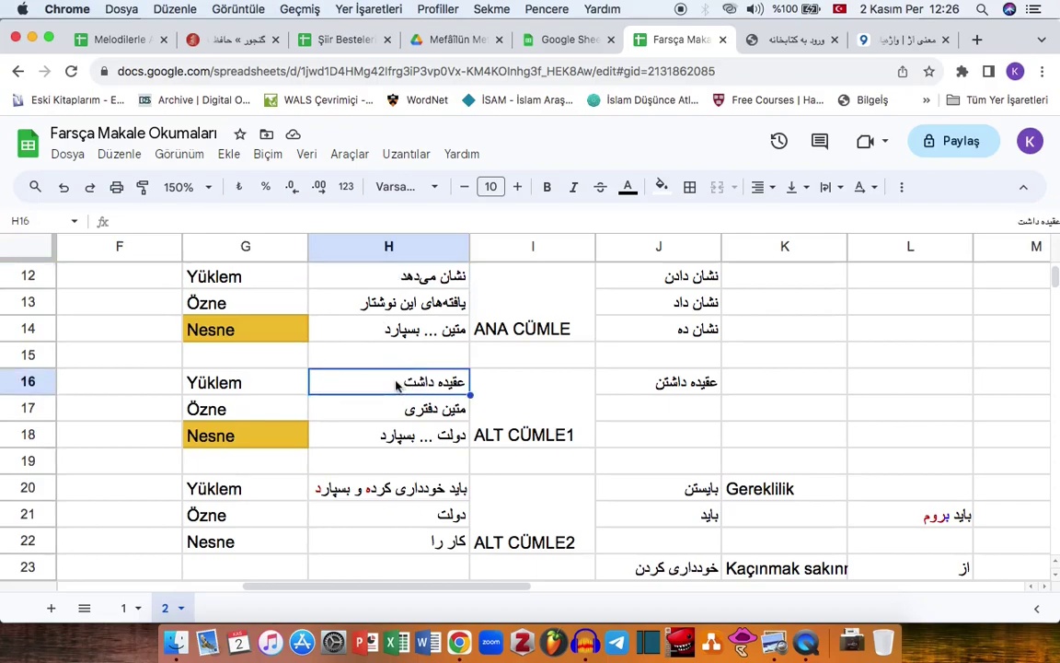
pyautogui.click(403, 490)
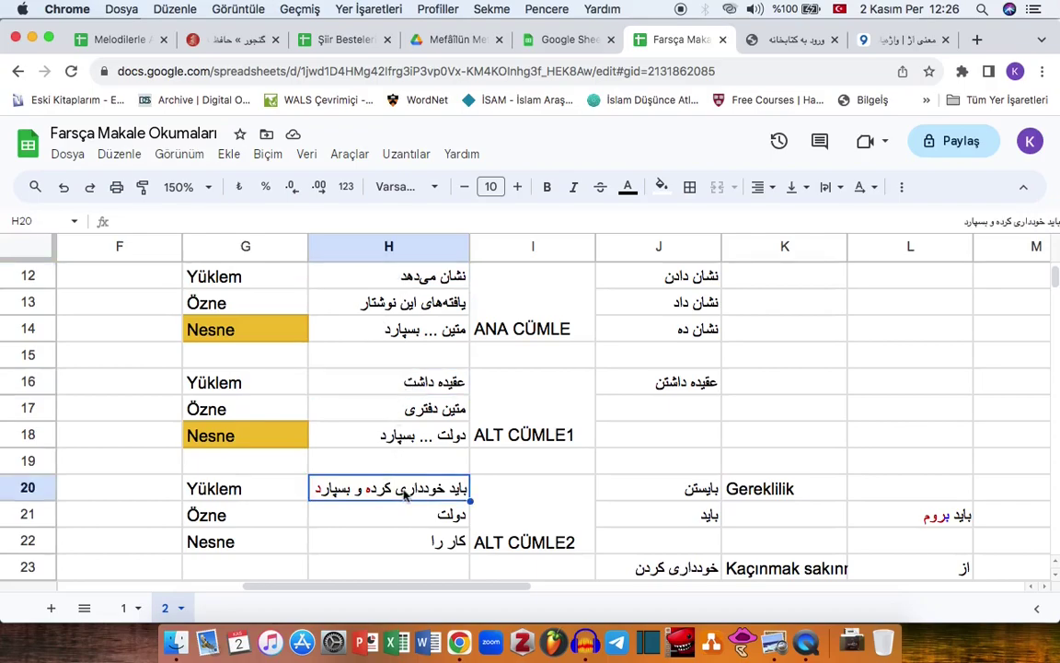
pyautogui.click(789, 491)
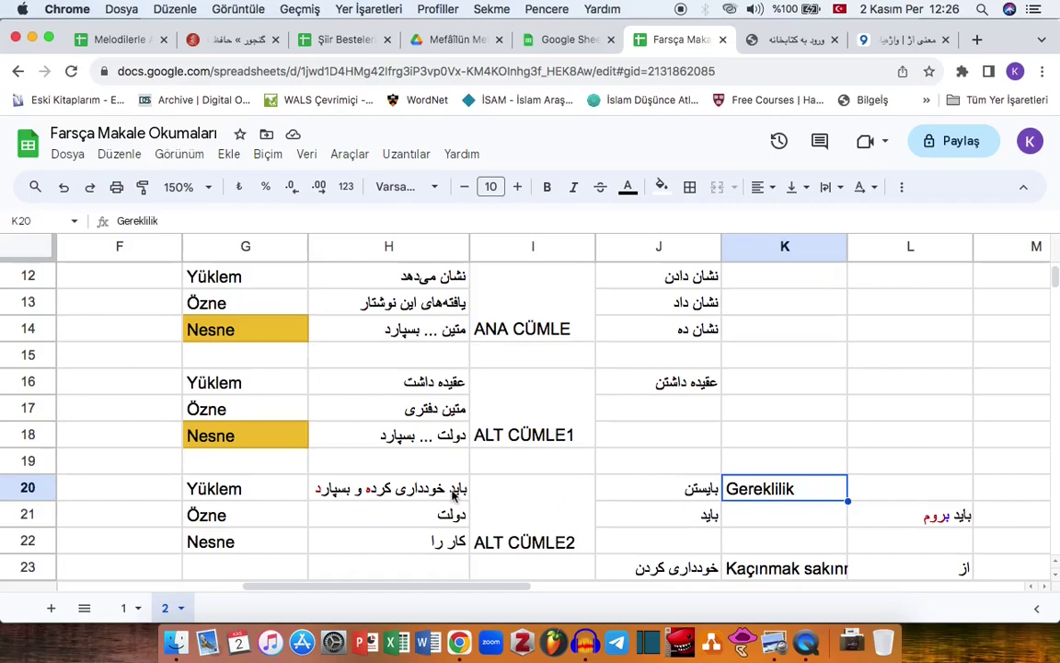
# Look through the coloured example sentences in K8, K10 and O16 and the باید examples around rows 20 and 21
pyautogui.press('Right')
pyautogui.press('Right')
pyautogui.press('Right')
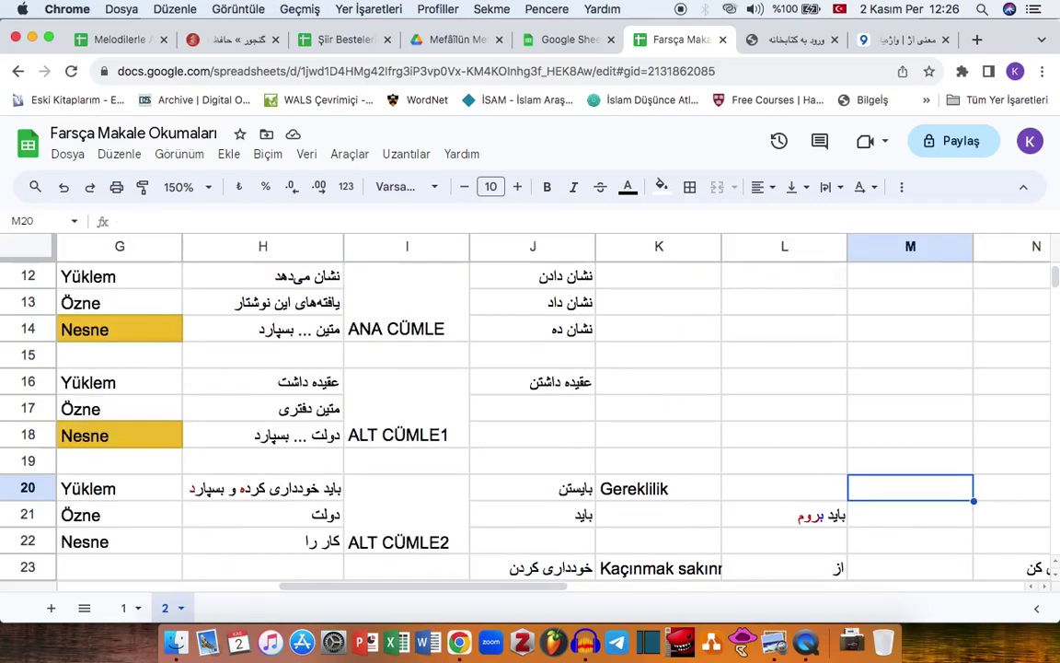
pyautogui.press('Up')
pyautogui.press('Up')
pyautogui.press('Up')
pyautogui.press('Up')
pyautogui.press('Up')
pyautogui.press('Up')
pyautogui.press('Up')
pyautogui.press('Up')
pyautogui.press('Up')
pyautogui.press('Up')
pyautogui.press('Up')
pyautogui.press('Up')
pyautogui.press('Up')
pyautogui.press('Up')
pyautogui.press('Up')
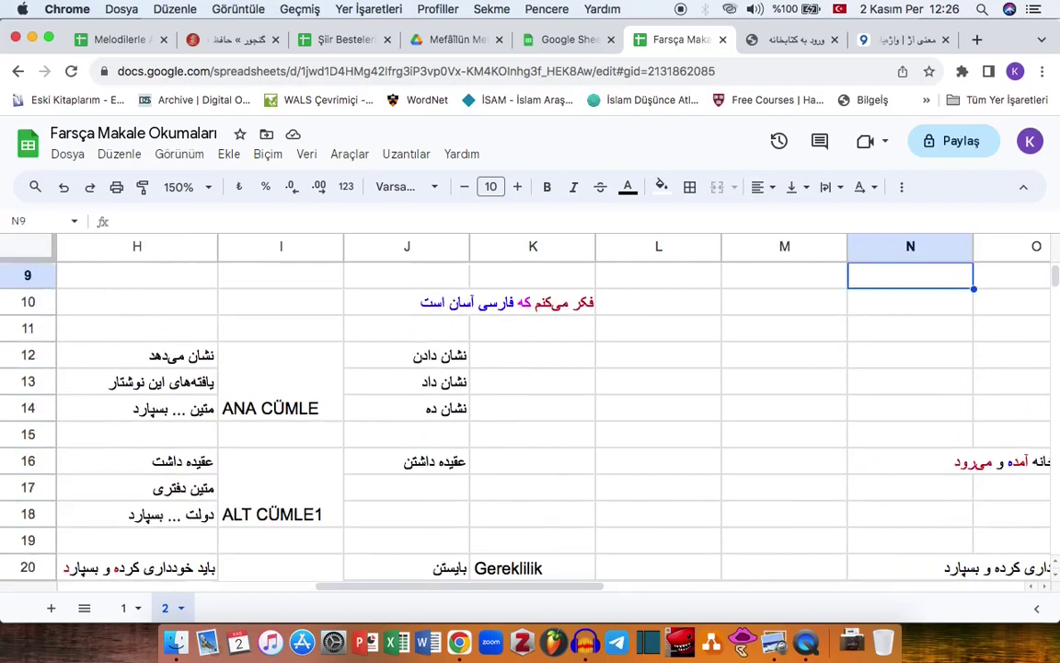
pyautogui.press('Left')
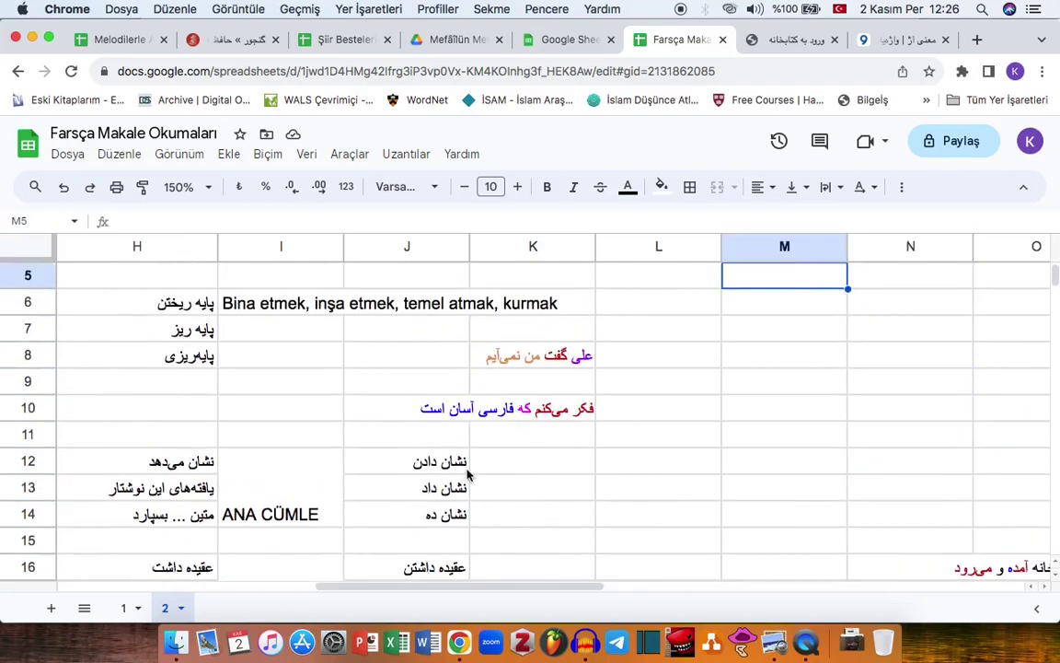
pyautogui.press('Down')
pyautogui.press('Down')
pyautogui.press('Down')
pyautogui.moveTo(432, 589); pyautogui.dragTo(531, 589)
pyautogui.press('Down')
pyautogui.press('Down')
pyautogui.press('Down')
pyautogui.press('Down')
pyautogui.press('Down')
pyautogui.press('Down')
pyautogui.press('Down')
pyautogui.press('Down')
pyautogui.press('Down')
pyautogui.press('Down')
pyautogui.press('Down')
pyautogui.press('Down')
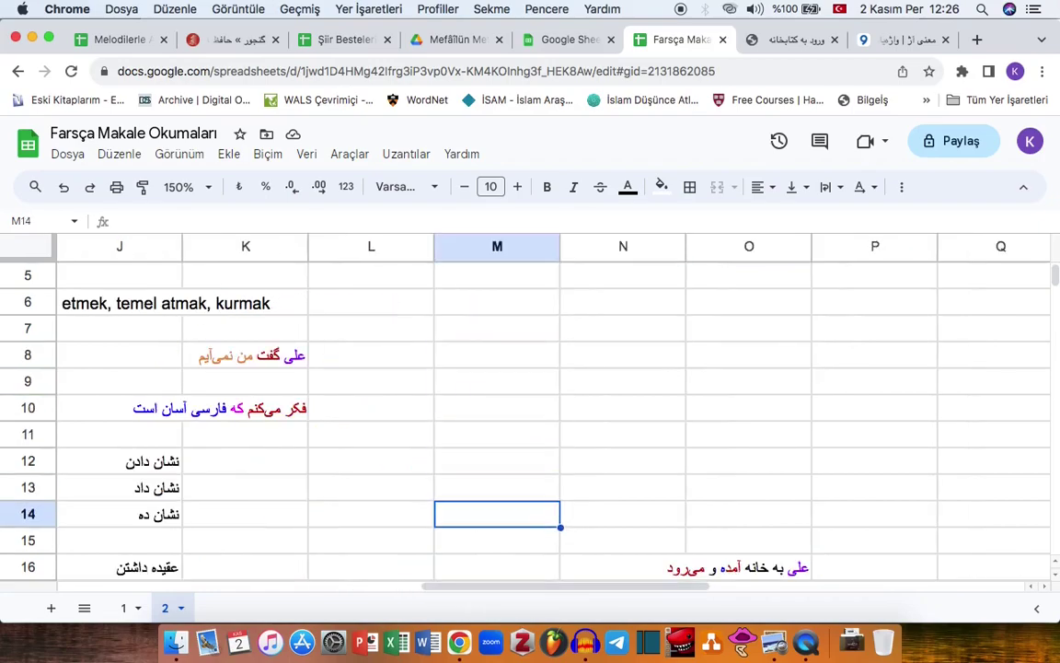
pyautogui.press('Down')
pyautogui.press('Right')
pyautogui.press('Right')
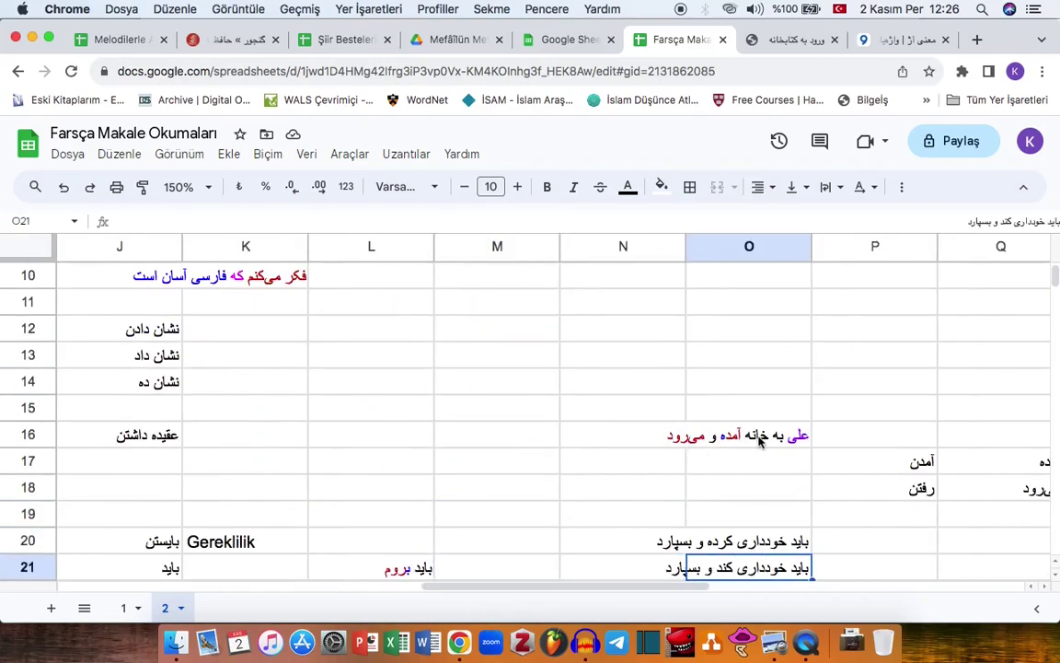
# Examine the ending ه of آمده in the example sentence in O16 by selecting it within the cell
pyautogui.doubleClick(754, 437)
pyautogui.doubleClick(741, 433)
pyautogui.moveTo(729, 433); pyautogui.dragTo(725, 433)
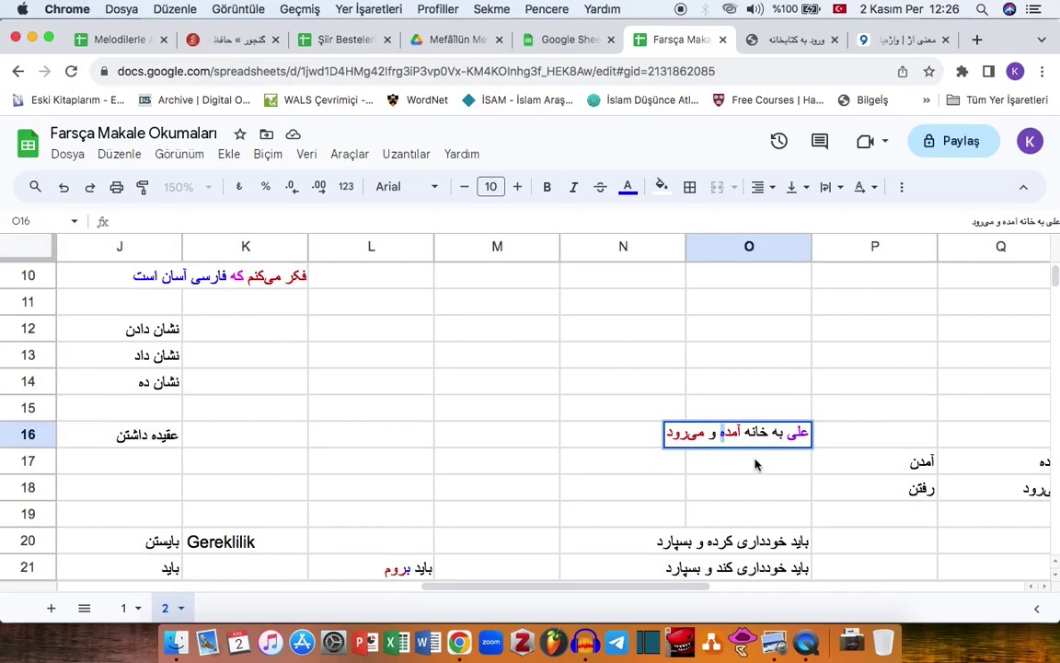
pyautogui.click(754, 467)
pyautogui.press('Down')
pyautogui.press('Down')
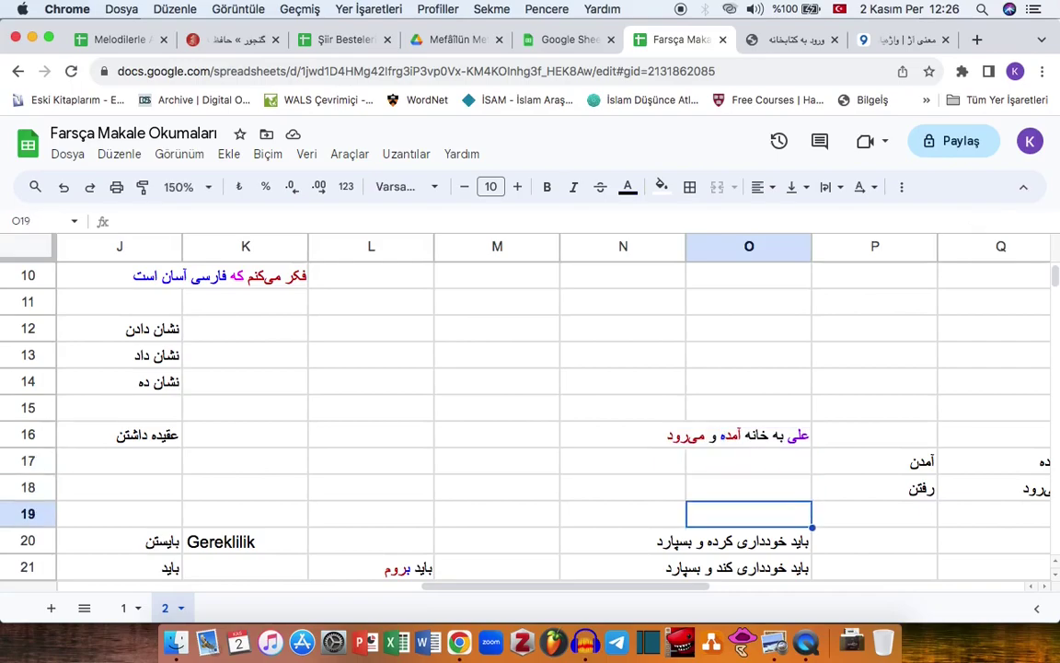
# Look over the verb stems and Turkish meanings in rows 20 to 26, ending at N27
pyautogui.press('Right')
pyautogui.press('Down')
pyautogui.press('Down')
pyautogui.press('Down')
pyautogui.press('Down')
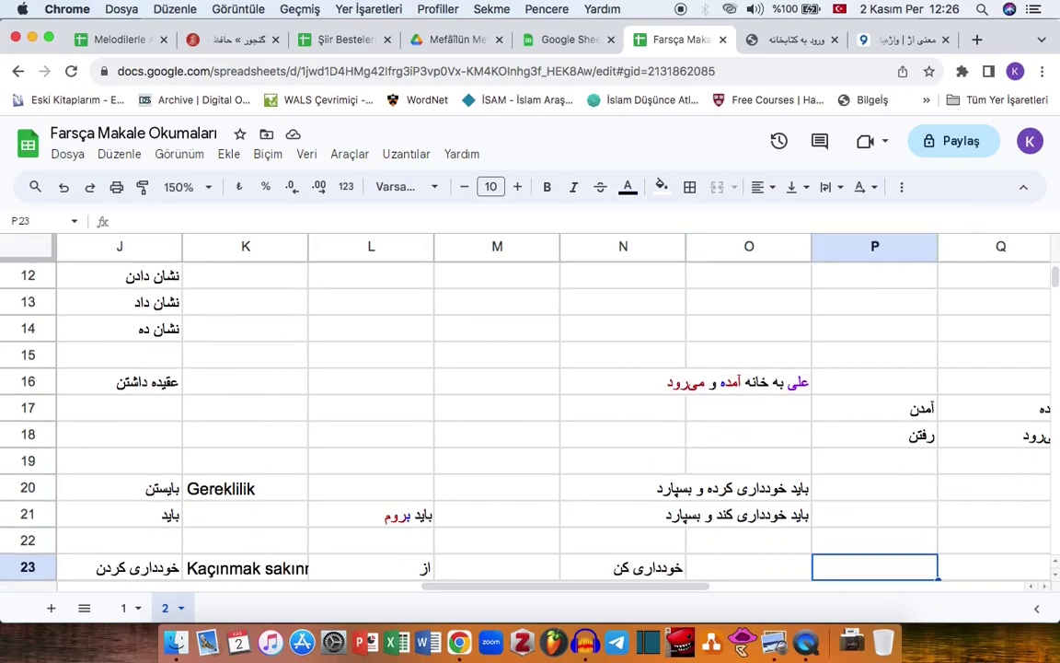
pyautogui.press('Down')
pyautogui.press('Down')
pyautogui.press('Down')
pyautogui.press('Down')
pyautogui.press('Left')
pyautogui.press('Left')
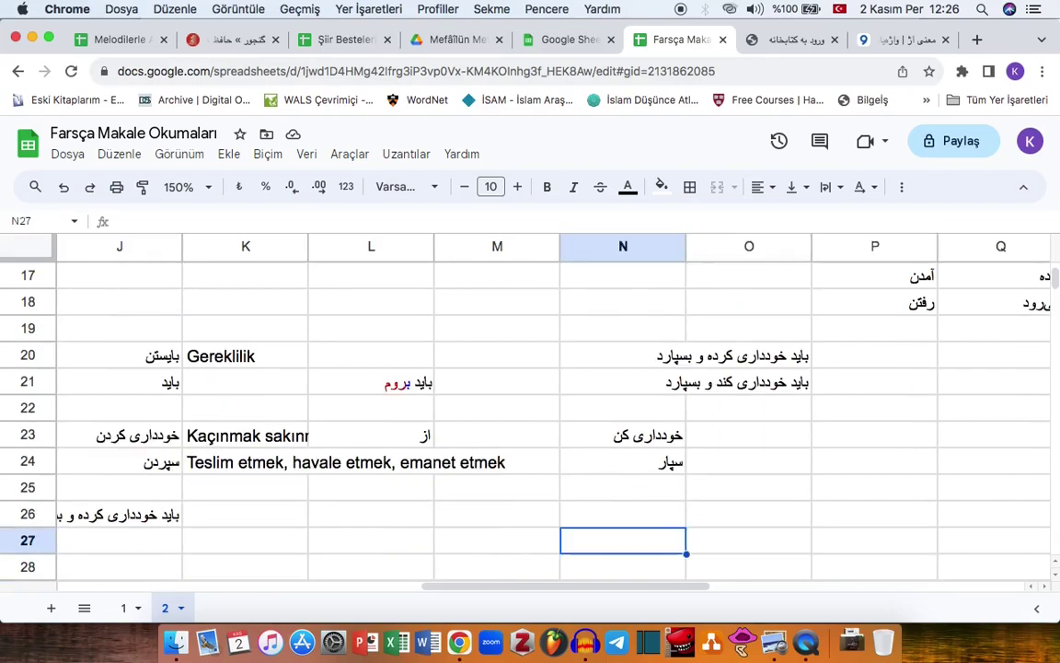
# Switch to the article PDF in Preview and set off the prefix of بسپارد and the ending of کرده with red vertical strokes
pyautogui.press('super+Tab')
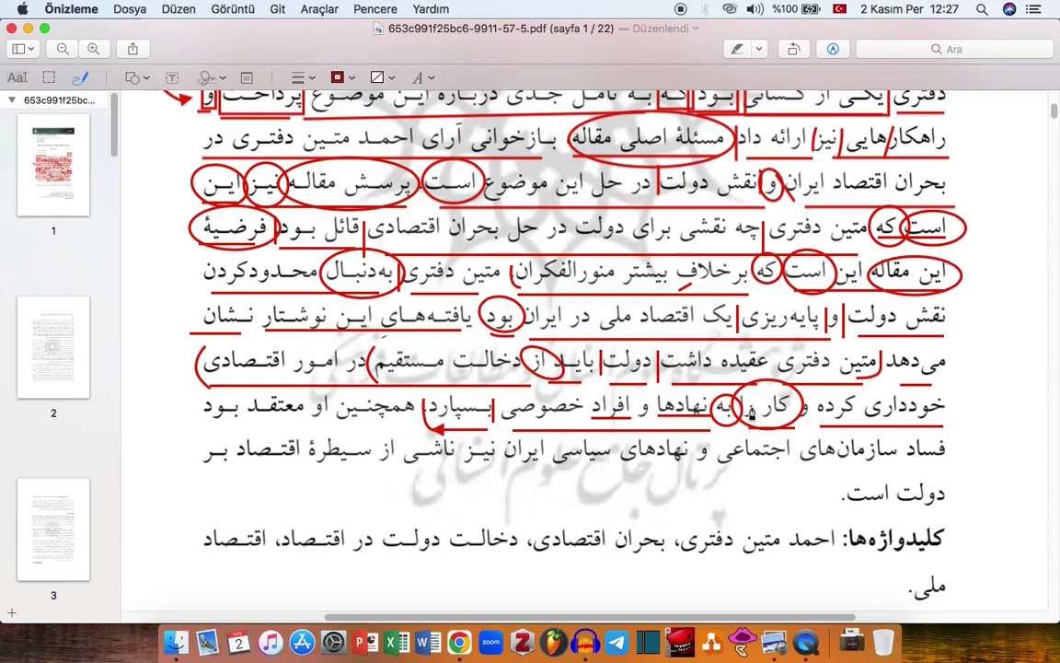
pyautogui.moveTo(480, 398); pyautogui.dragTo(481, 419)
pyautogui.moveTo(544, 350); pyautogui.dragTo(545, 373)
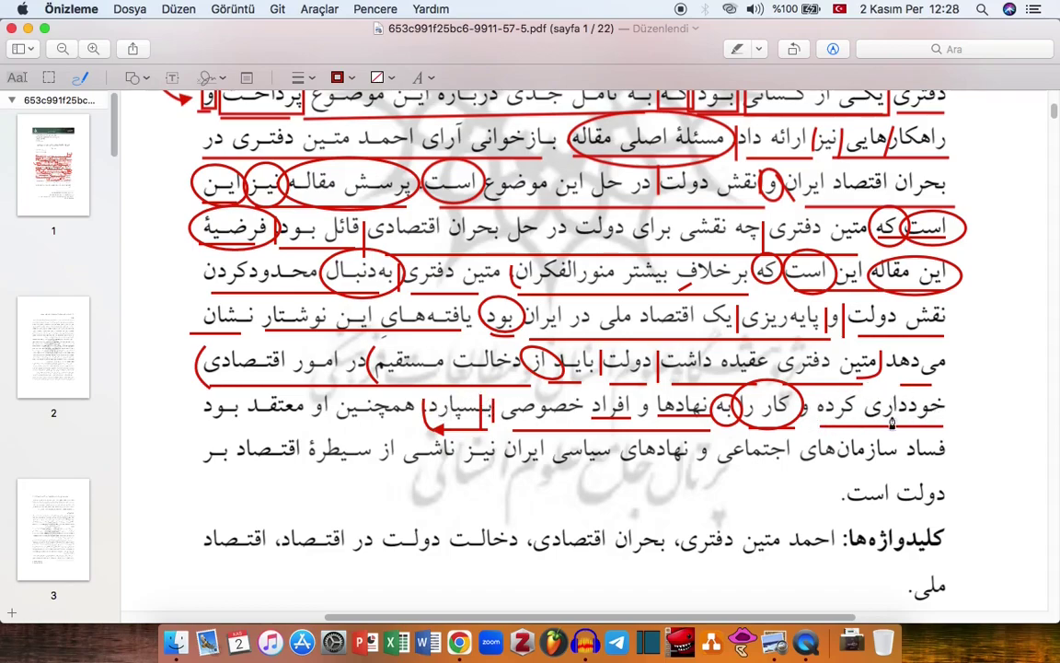
pyautogui.moveTo(815, 415); pyautogui.dragTo(825, 419)
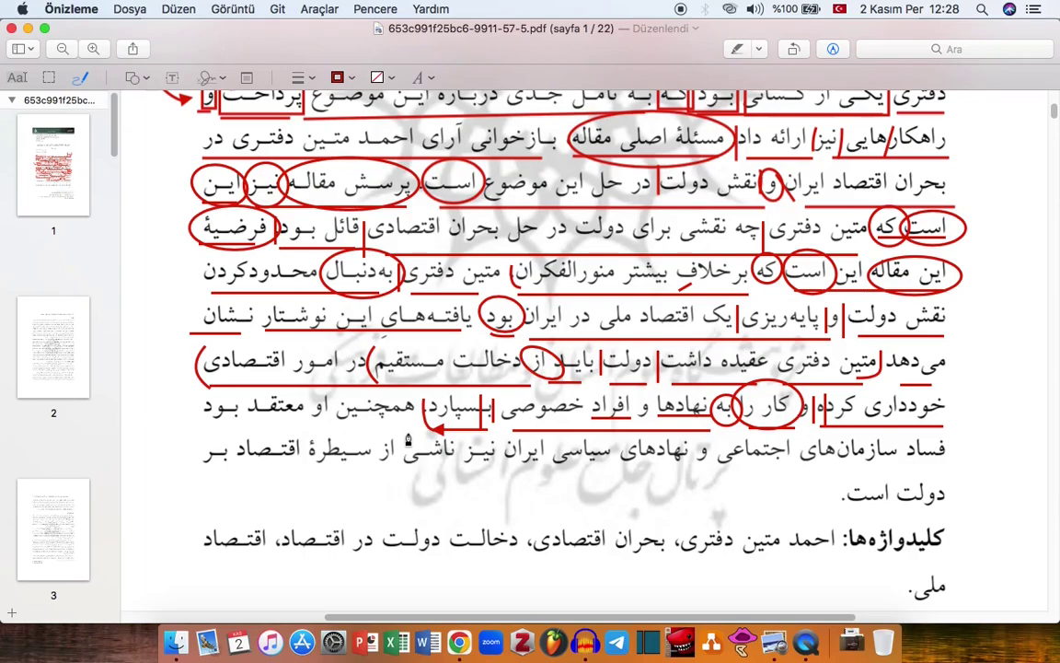
# Underline the following sentence from معتقد بود through دولت است in red and draw a dividing stroke between همچنین and او
pyautogui.moveTo(313, 430); pyautogui.dragTo(162, 433)
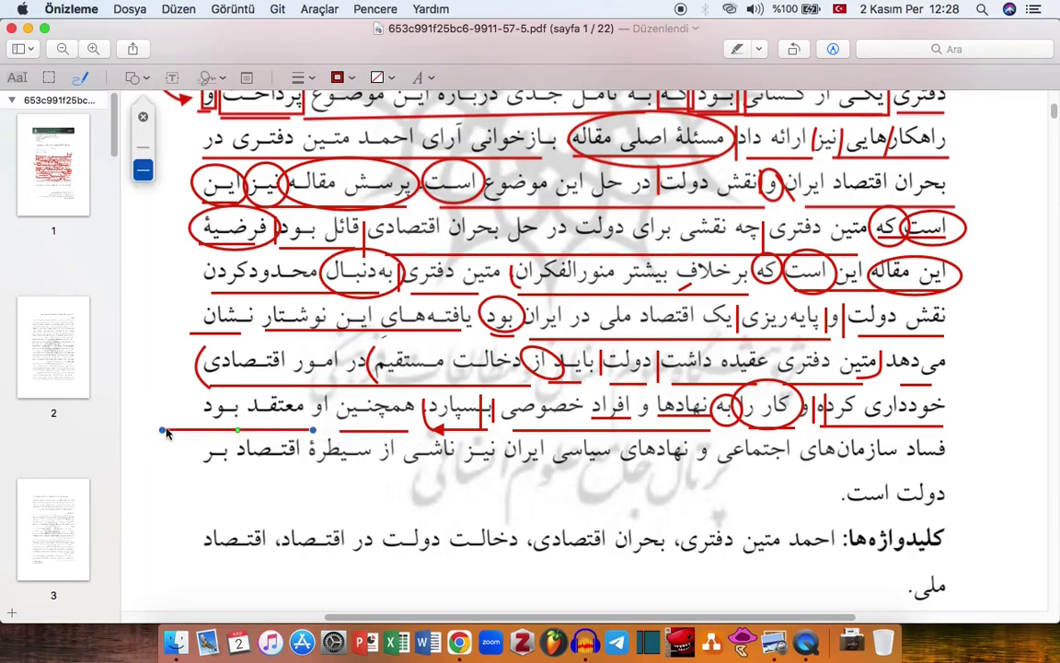
pyautogui.click(229, 373)
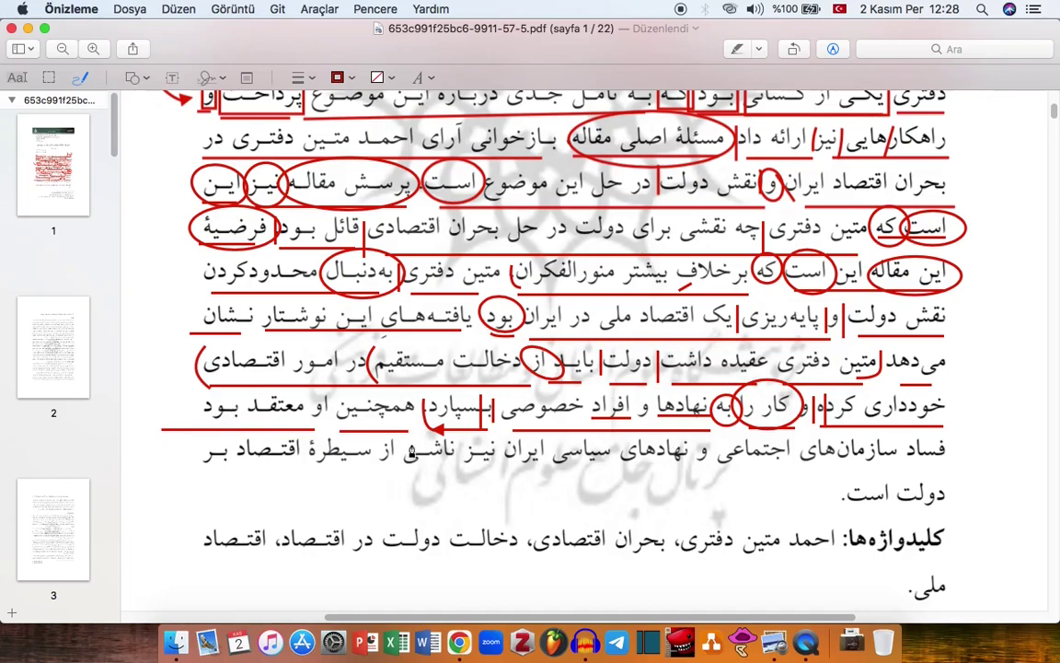
pyautogui.moveTo(943, 473); pyautogui.dragTo(469, 475)
pyautogui.moveTo(445, 475); pyautogui.dragTo(206, 473)
pyautogui.click(842, 460)
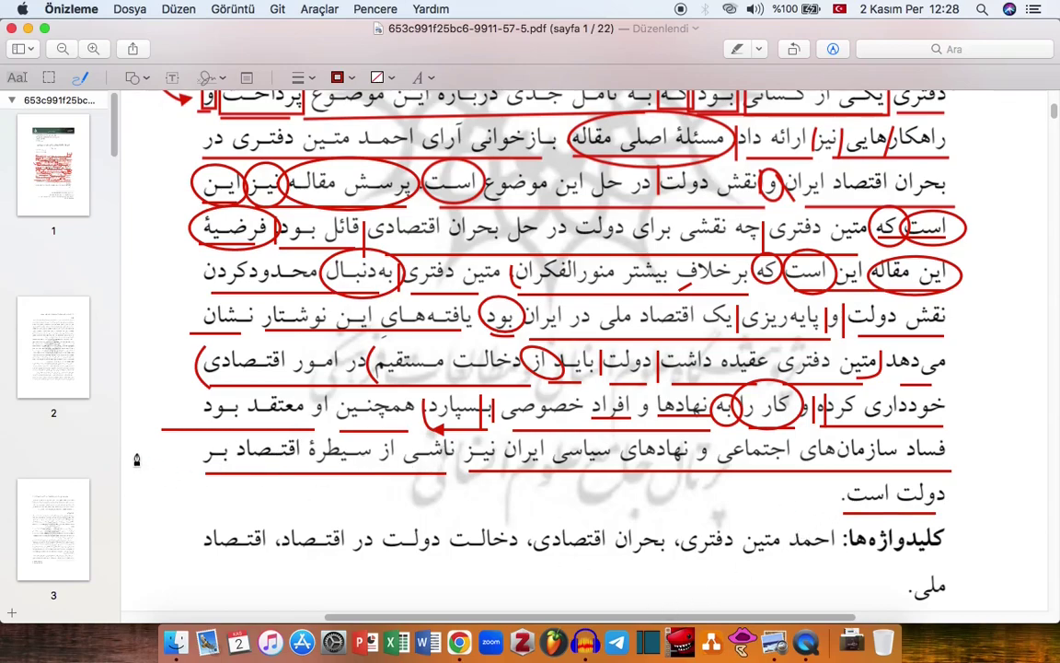
pyautogui.click(336, 402)
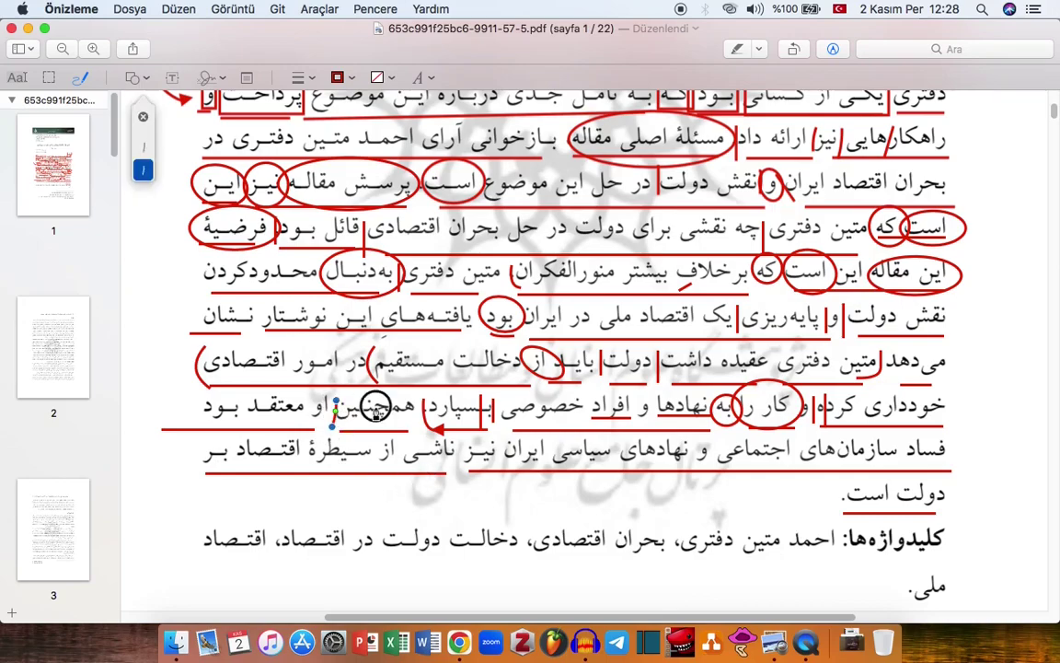
# Return to the spreadsheet and enter Yüklem in N27, معتقد بود in O27 and عقیده داشتن in P27
pyautogui.press('super+Tab')
pyautogui.scroll(-4, 461, 443)
pyautogui.click(637, 447)
pyautogui.write('Yüklem')
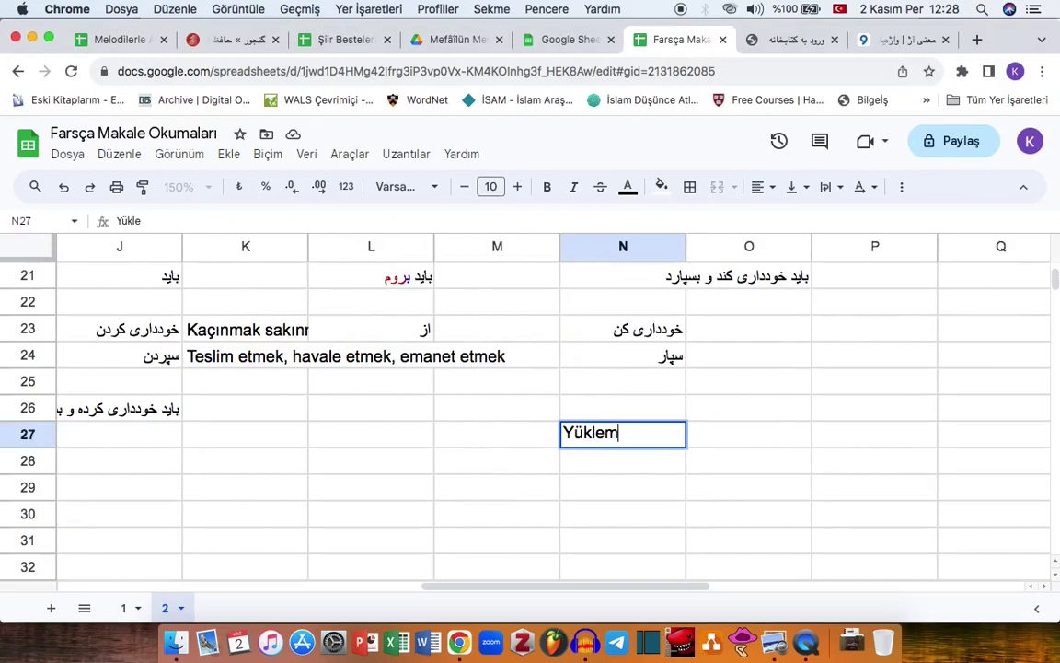
pyautogui.press('Tab')
pyautogui.write('م')
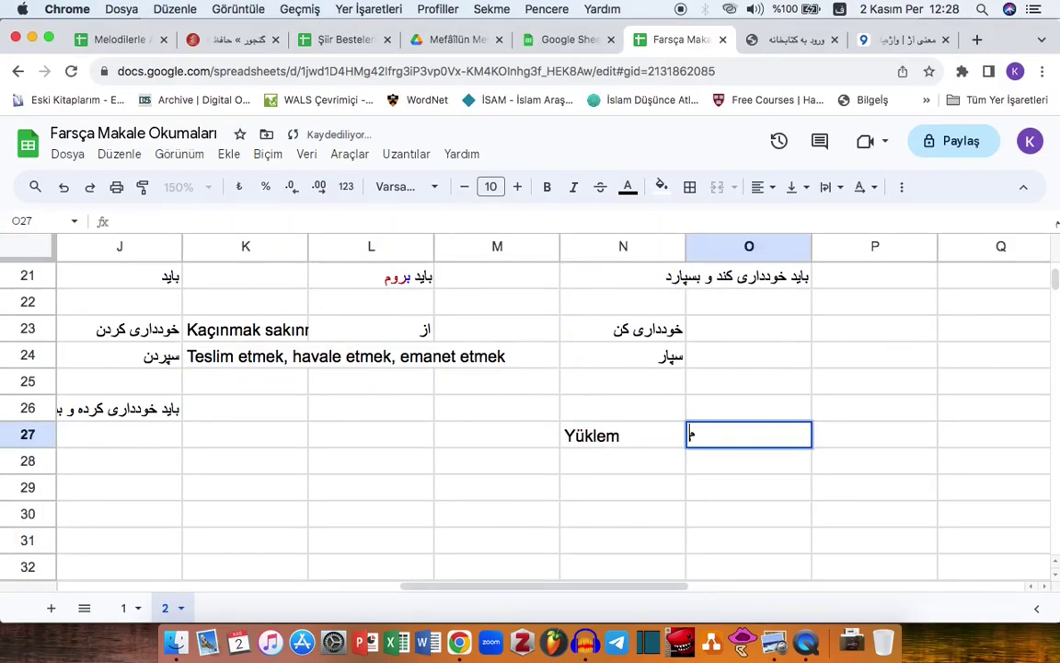
pyautogui.write('عتقد بود')
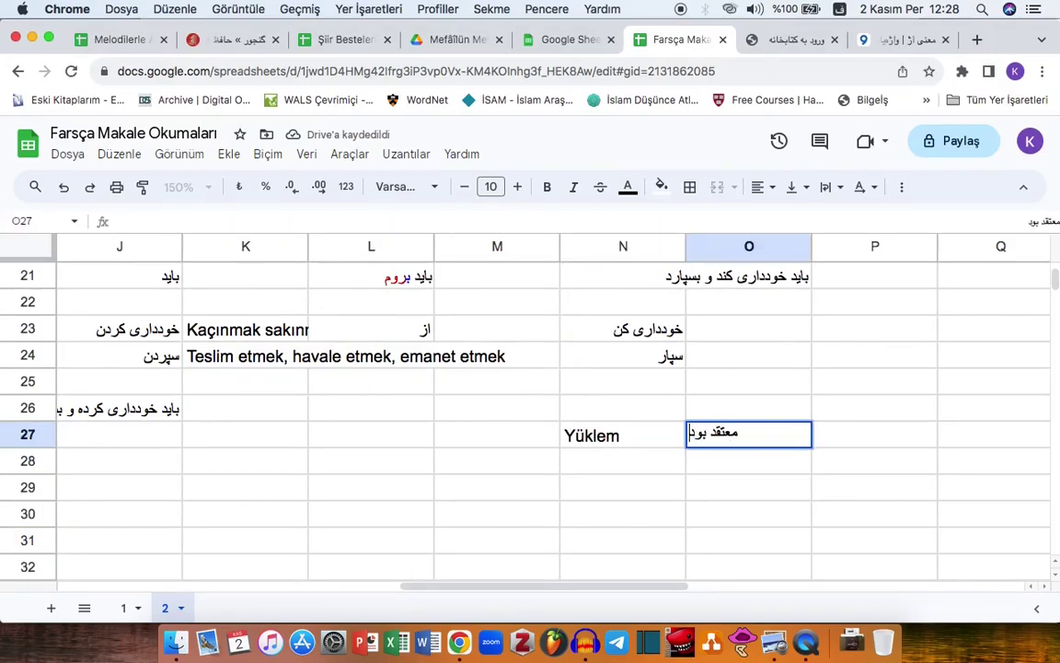
pyautogui.press('Tab')
pyautogui.write('عقید')
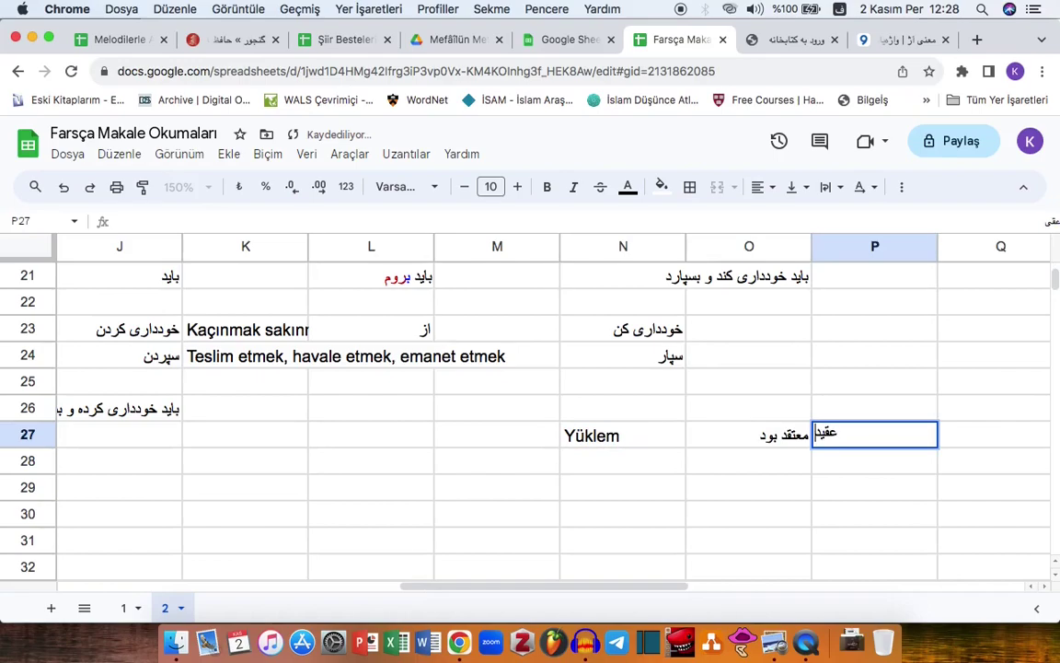
pyautogui.write('ه داشتن')
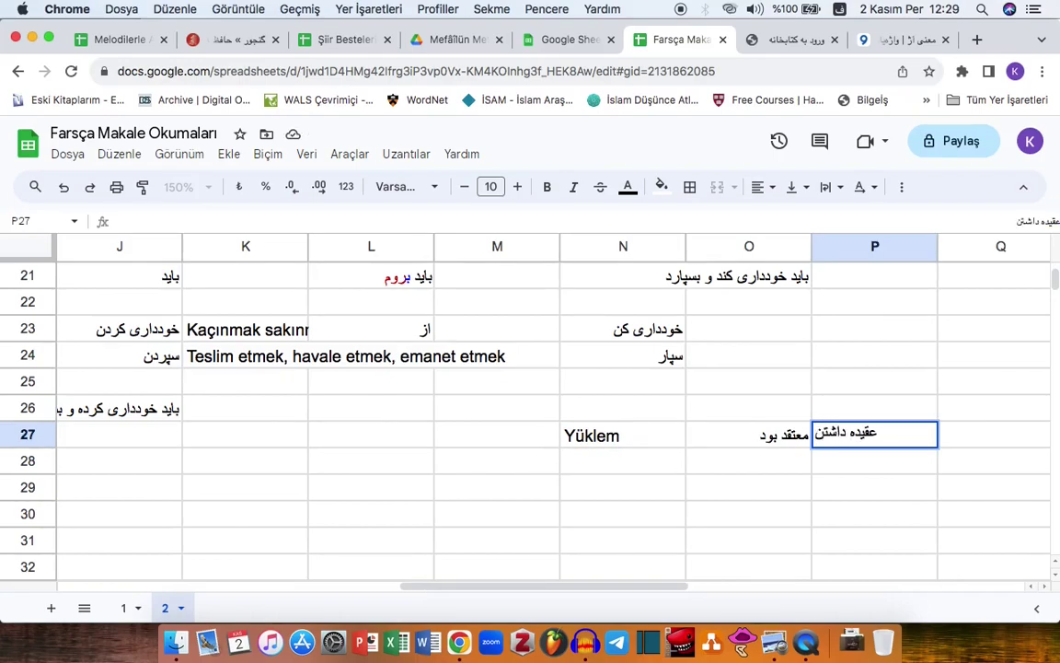
pyautogui.press('Tab')
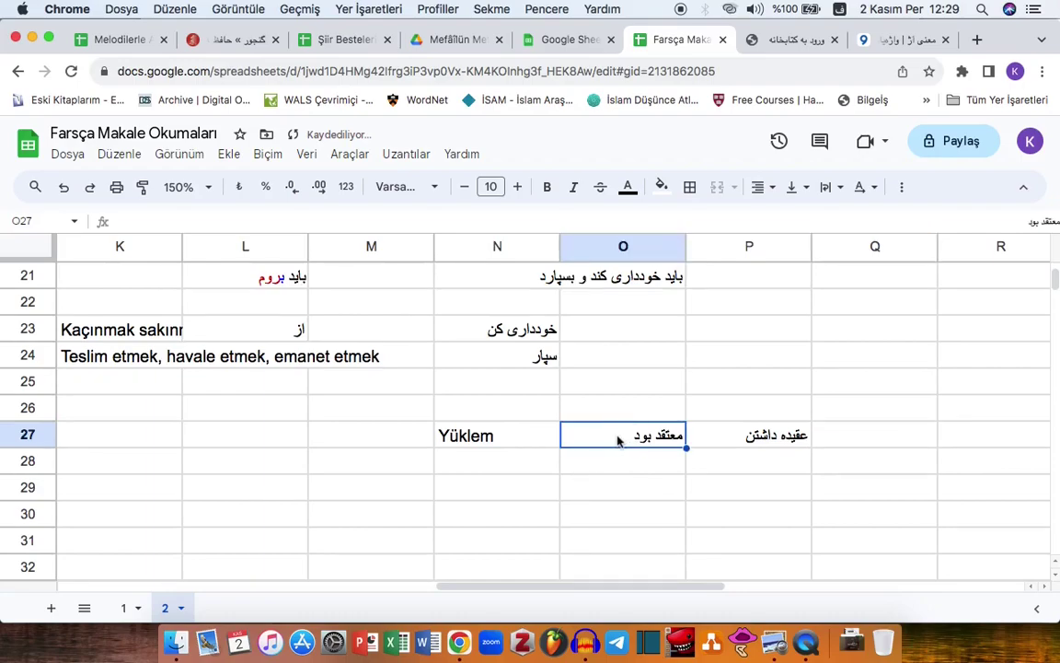
# Enter Özne in N28 with او beside it in O28, and the label Nesne in N29
pyautogui.click(528, 465)
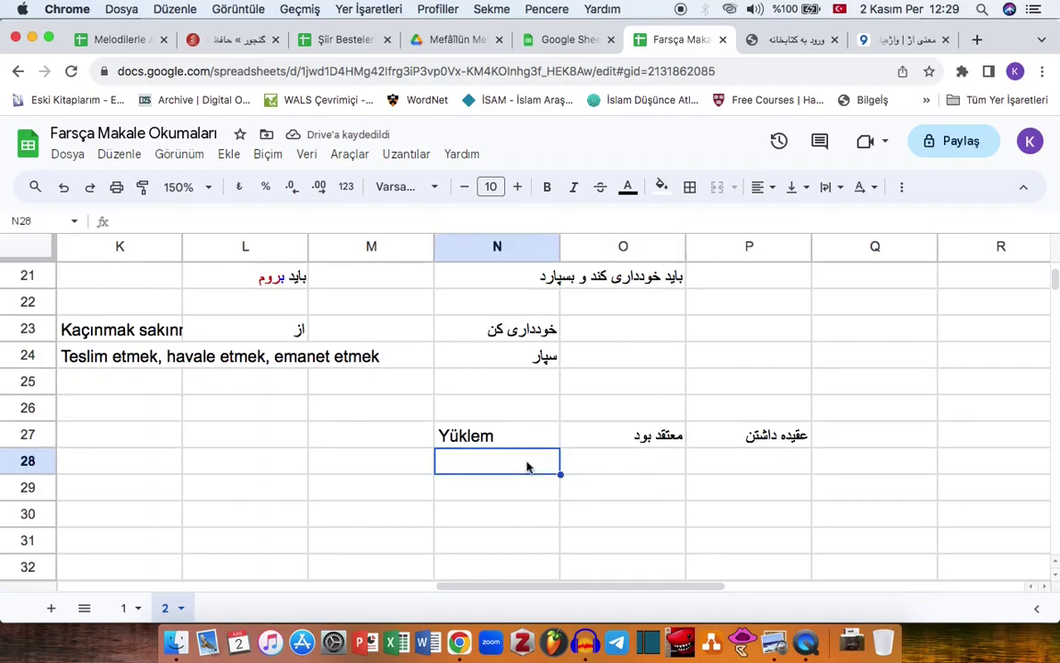
pyautogui.write('Öz')
pyautogui.press('Tab')
pyautogui.write('او')
pyautogui.click(607, 439)
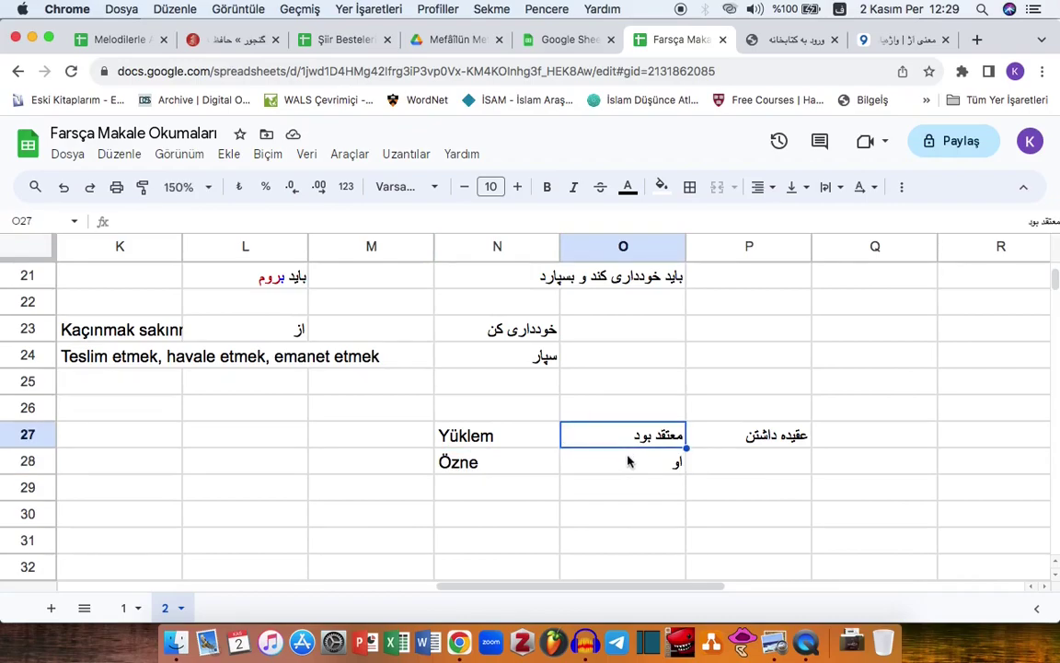
pyautogui.click(580, 465)
pyautogui.click(471, 495)
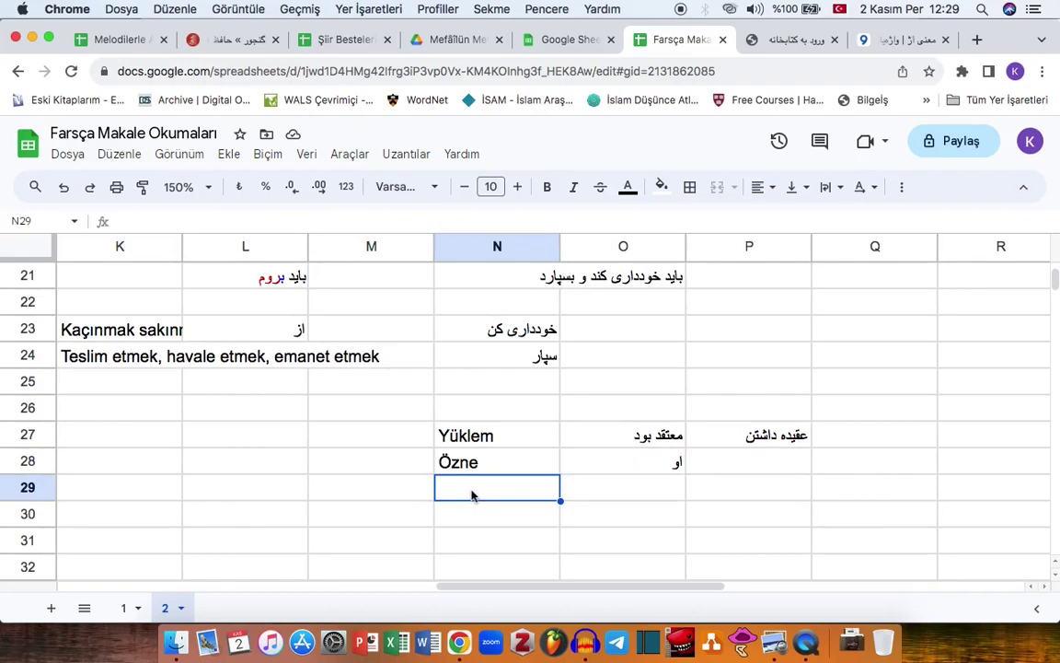
pyautogui.write('Nesne')
# Switch to the article PDF in Preview and draw red vertical strokes before فساد and after the closing دولت است
pyautogui.press('super+Tab')
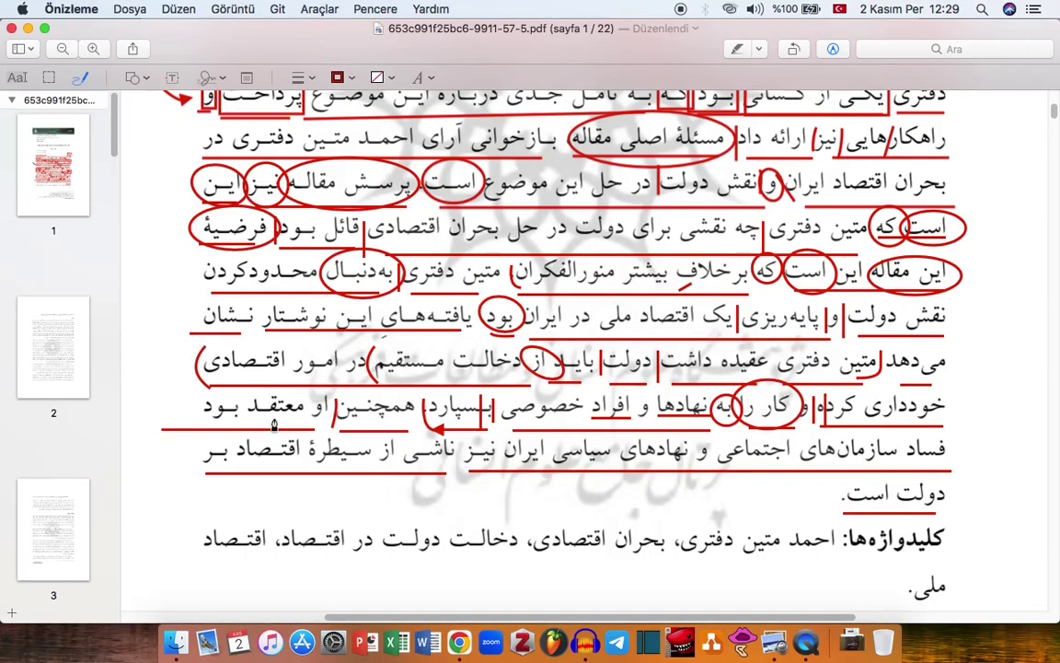
pyautogui.moveTo(951, 442); pyautogui.dragTo(952, 465)
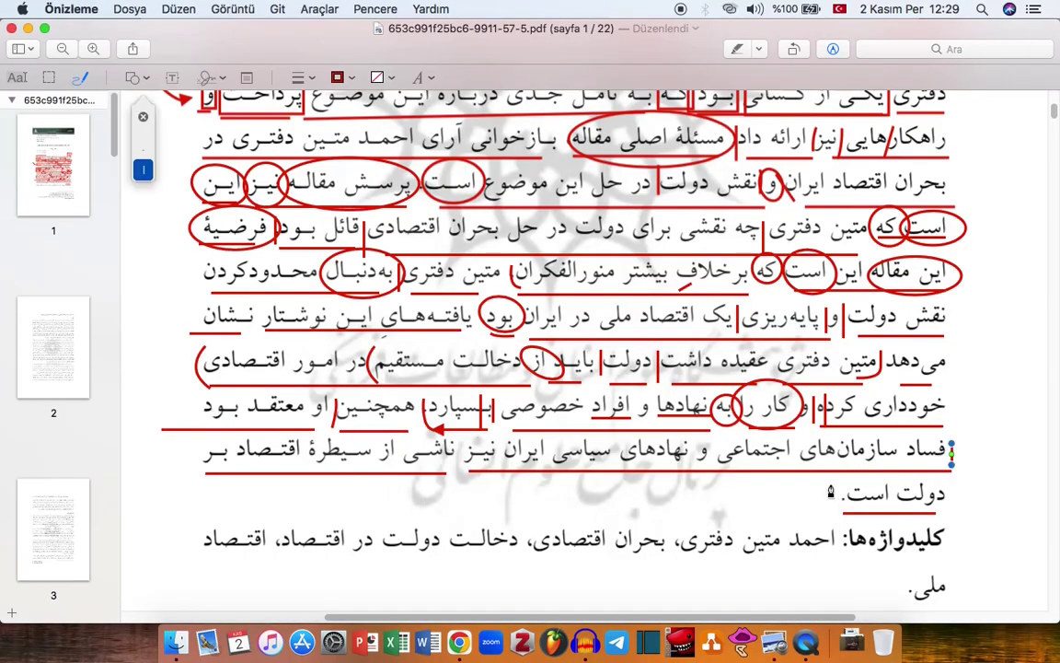
pyautogui.moveTo(844, 488); pyautogui.dragTo(844, 509)
# Return to the spreadsheet in Chrome and enter فساد ... بود in O29 as the object
pyautogui.press('super+Tab')
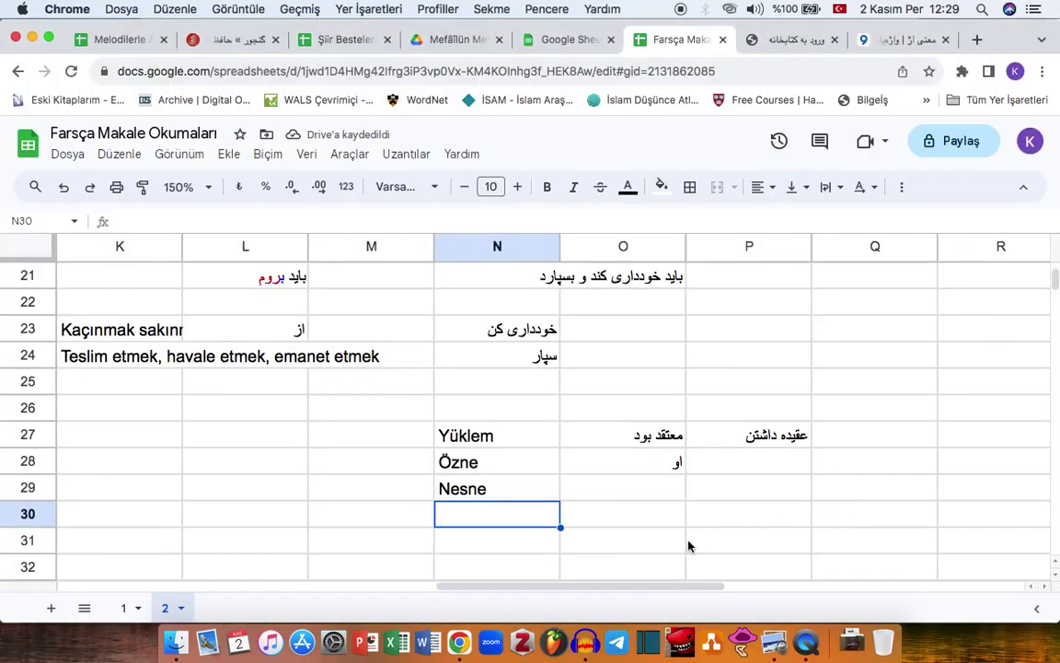
pyautogui.press('Right')
pyautogui.press('Up')
pyautogui.write('غفساد ور')
pyautogui.press('BackSpace')
pyautogui.press('BackSpace')
pyautogui.press('BackSpace')
pyautogui.write('... بود')
pyautogui.press('Return')
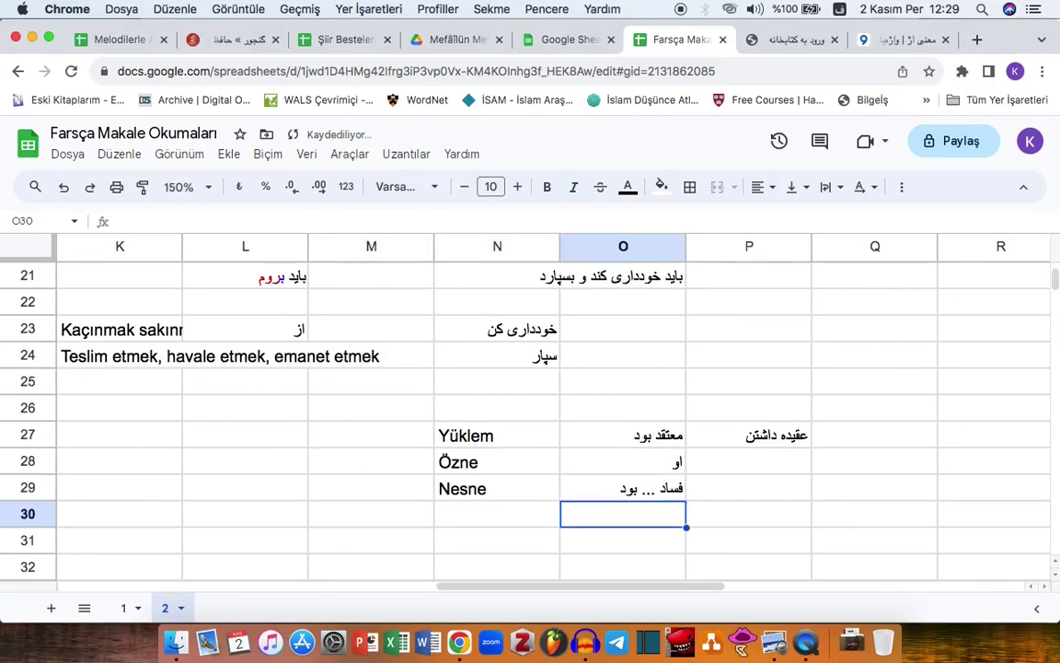
# Switch to the PDF and draw red dividing strokes between نیز and ناشی, between از and سیطرهٔ, and between دولت and است
pyautogui.press('super+Tab')
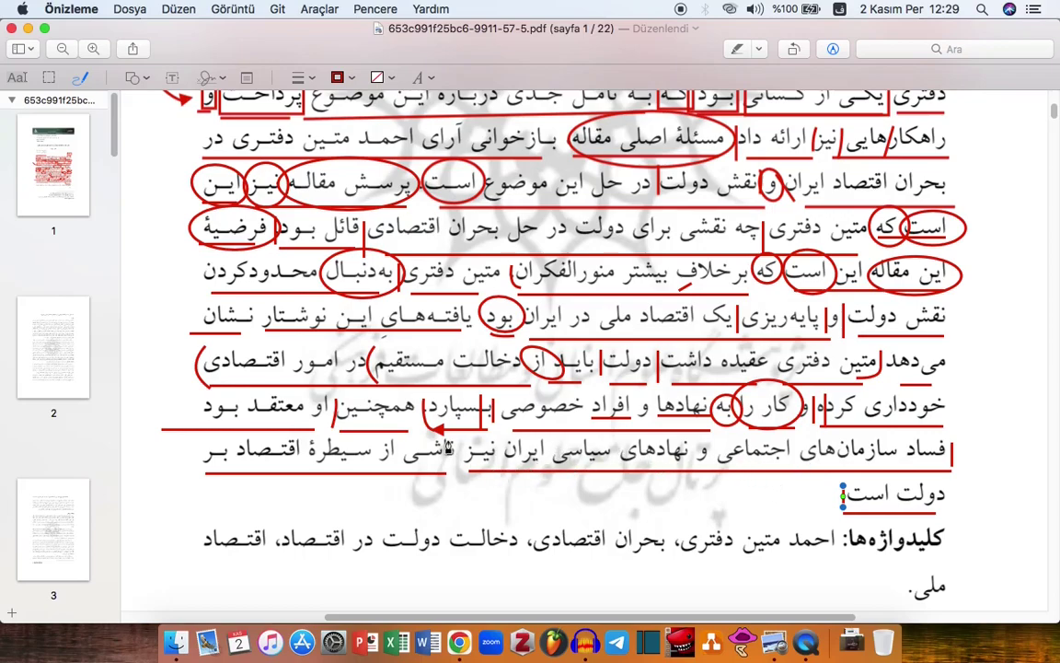
pyautogui.click(462, 454)
pyautogui.click(727, 407)
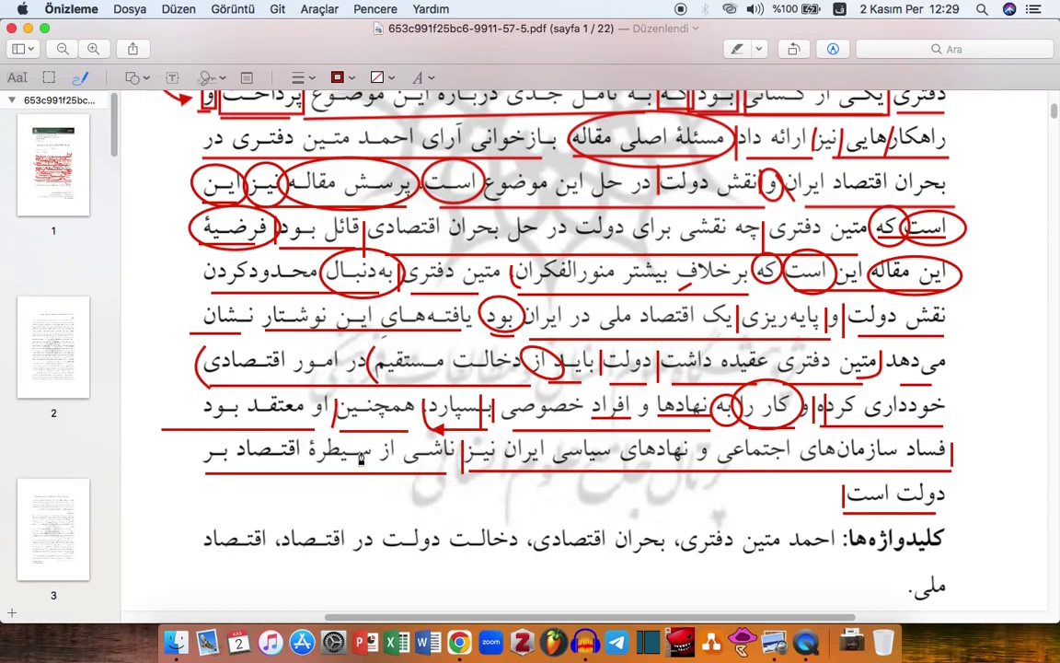
pyautogui.moveTo(375, 440); pyautogui.dragTo(376, 474)
pyautogui.moveTo(893, 485); pyautogui.dragTo(895, 508)
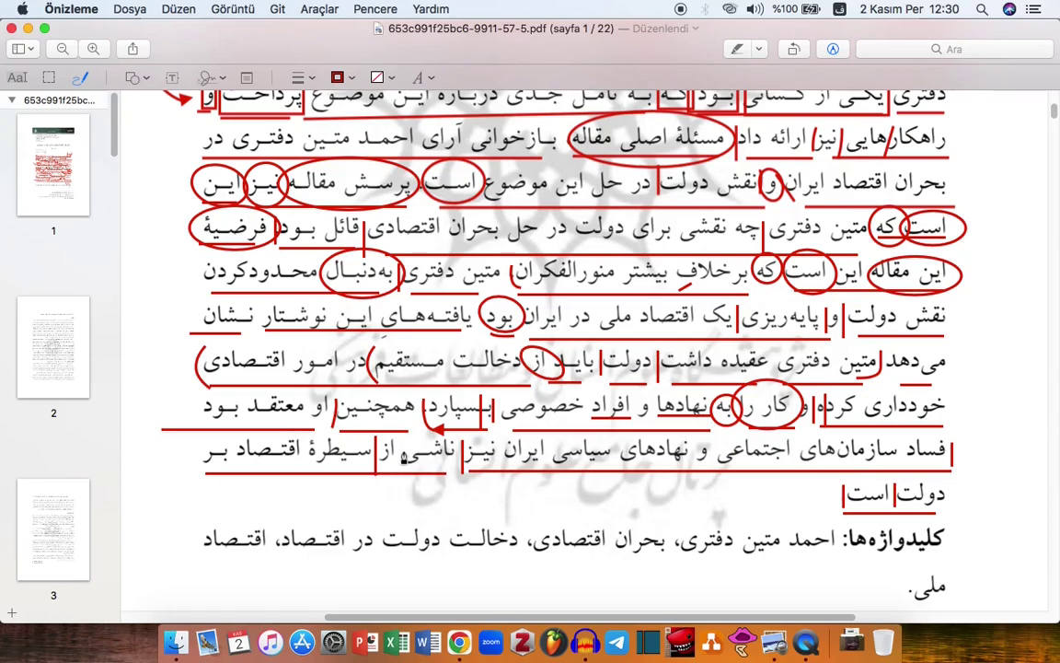
# Return to the spreadsheet and enter the predicate ناشی از ... است in R27
pyautogui.press('super+Tab')
pyautogui.press('Right')
pyautogui.press('Right')
pyautogui.press('Right')
pyautogui.press('Up')
pyautogui.press('Up')
pyautogui.press('Up')
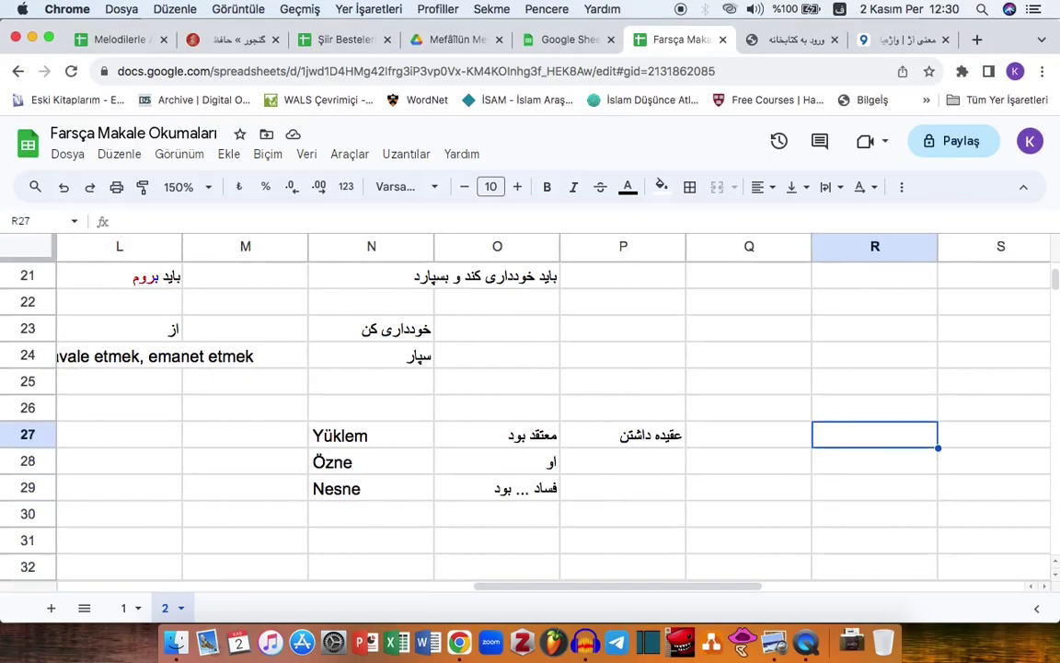
pyautogui.write('ناشی ا')
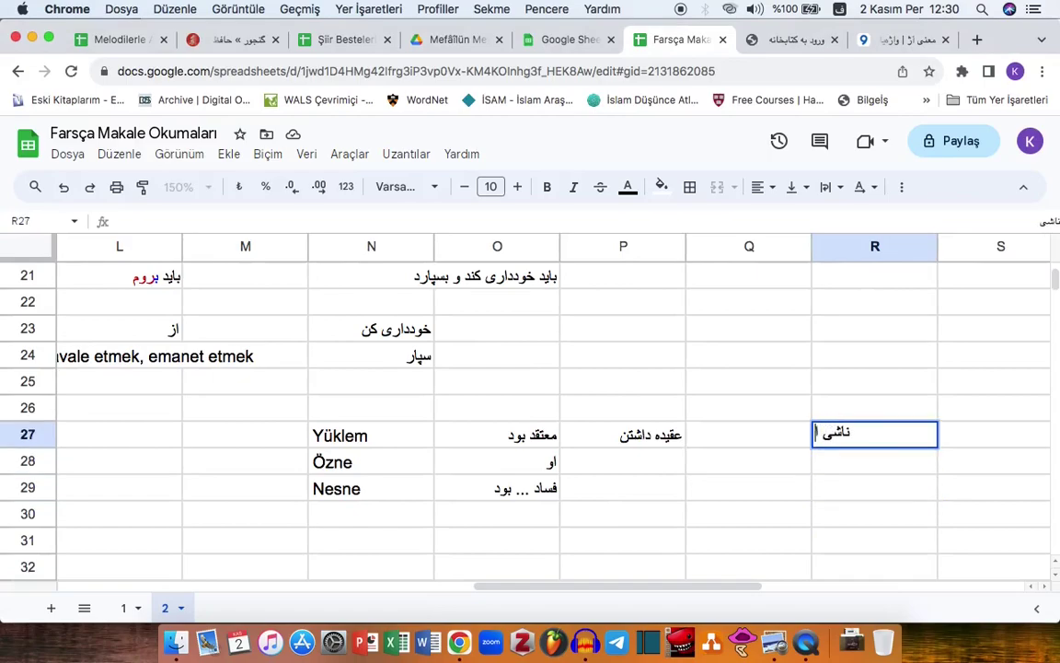
pyautogui.write('ز ... است')
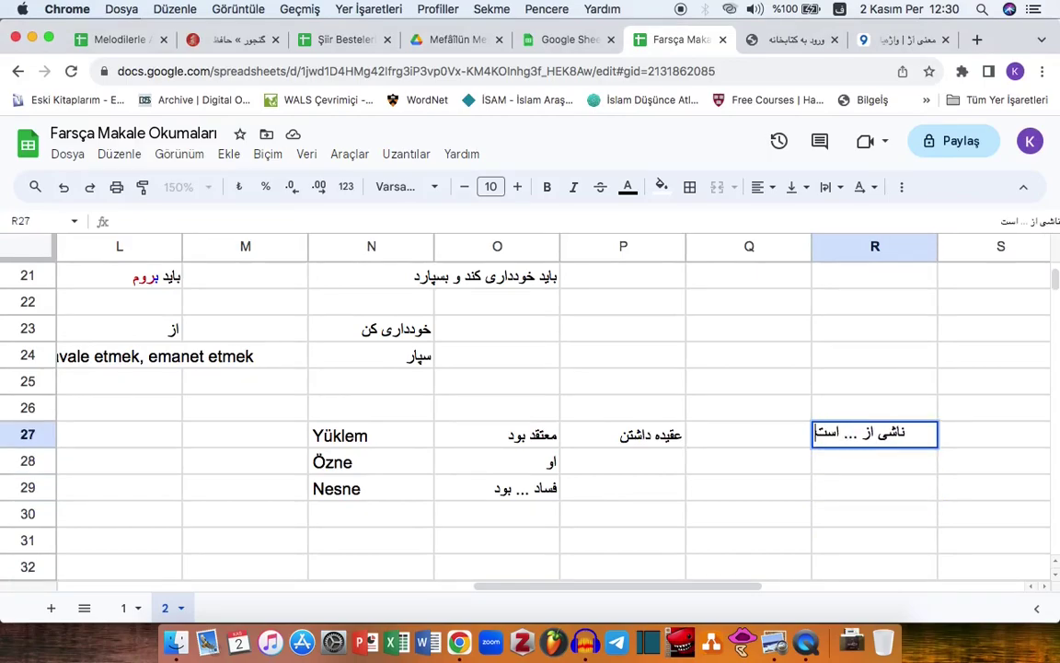
# Enter the Turkish meaning ...dan kaynaklanmaktadır in S27
pyautogui.press('Tab')
pyautogui.write('...dan ')
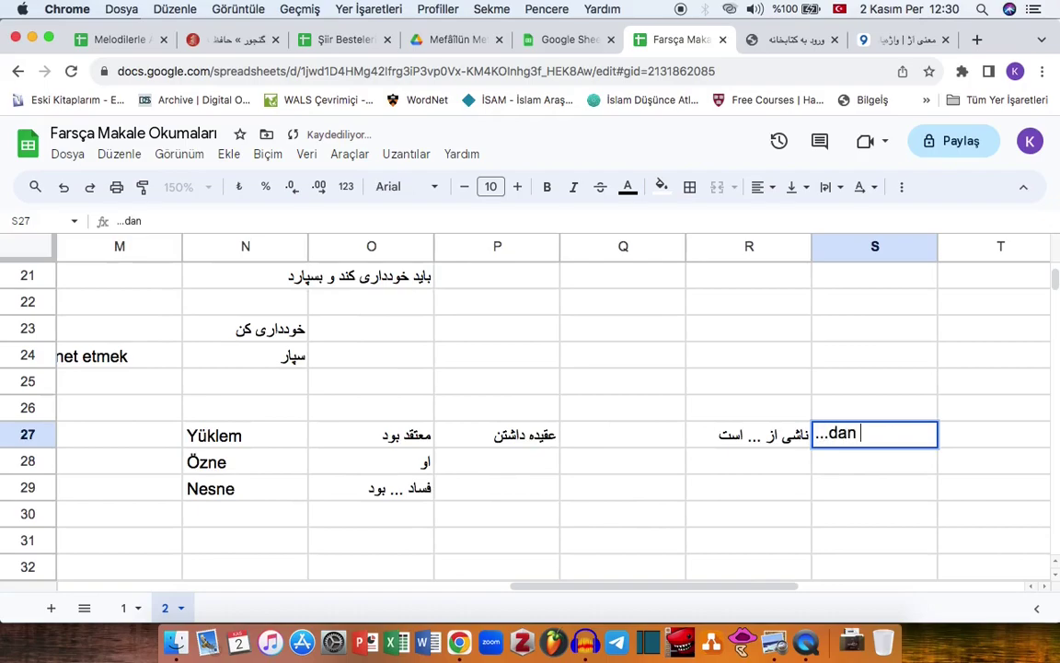
pyautogui.write('kaynaklanmaktafdı')
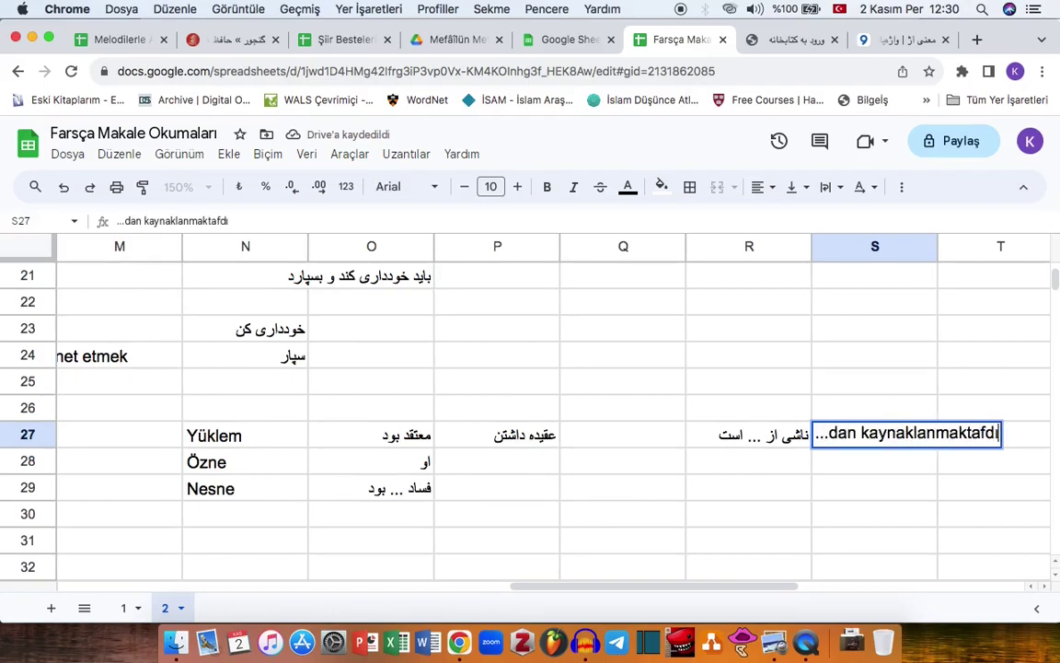
pyautogui.press('BackSpace')
pyautogui.press('BackSpace')
pyautogui.press('BackSpace')
pyautogui.write('dır')
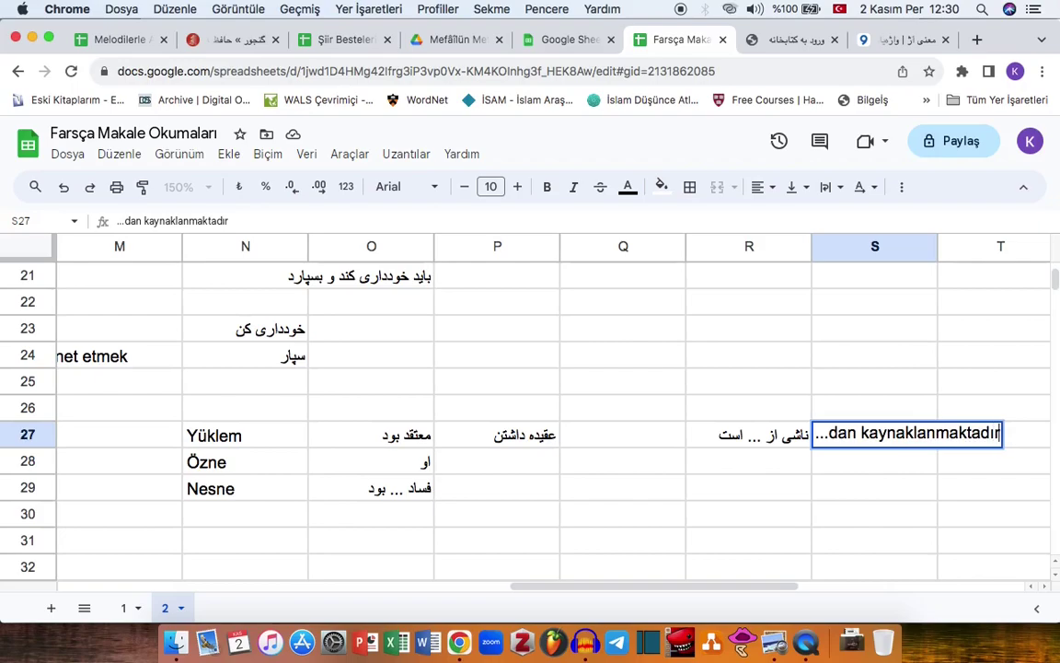
pyautogui.press('Return')
# Switch to the PDF, box the و before نهادهای, and circle فساد with a curved red arrow leading from it to نهادهای
pyautogui.press('super+Tab')
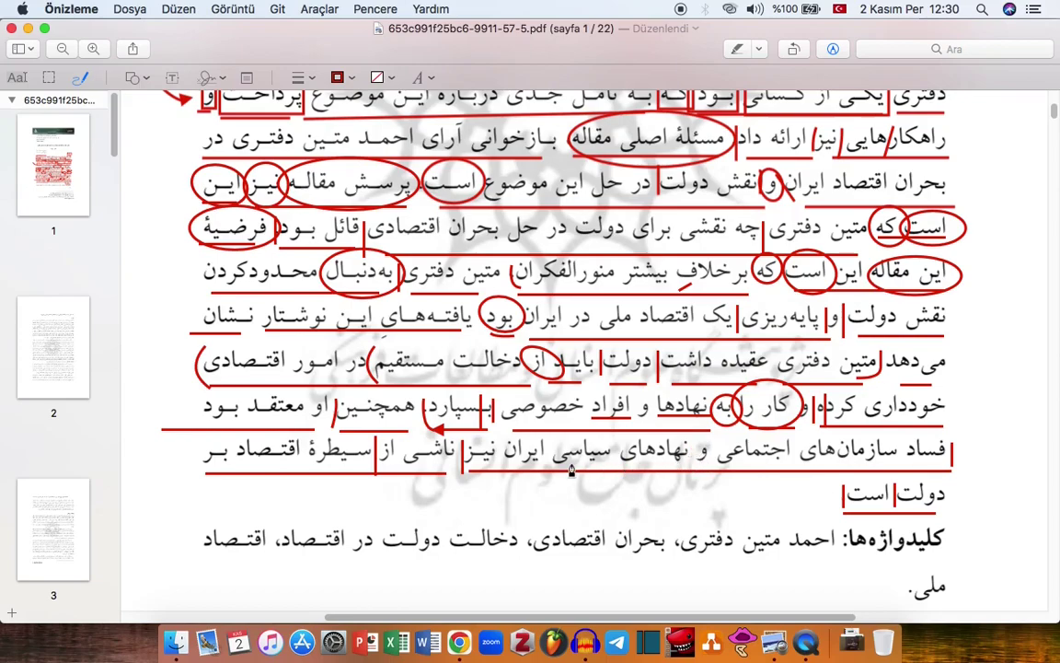
pyautogui.click(918, 456)
pyautogui.moveTo(697, 463); pyautogui.dragTo(699, 441)
pyautogui.click(698, 452)
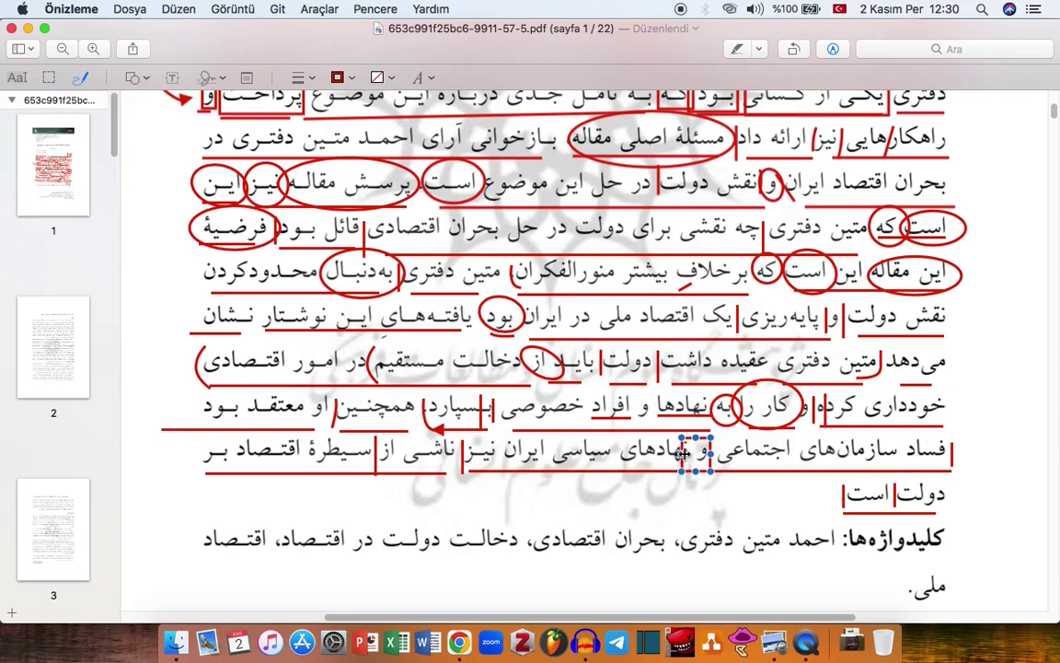
pyautogui.click(900, 449)
pyautogui.moveTo(900, 449)
pyautogui.mouseDown()
pyautogui.moveTo(930, 422)
pyautogui.moveTo(962, 449)
pyautogui.moveTo(930, 475)
pyautogui.moveTo(906, 432)
pyautogui.mouseUp()
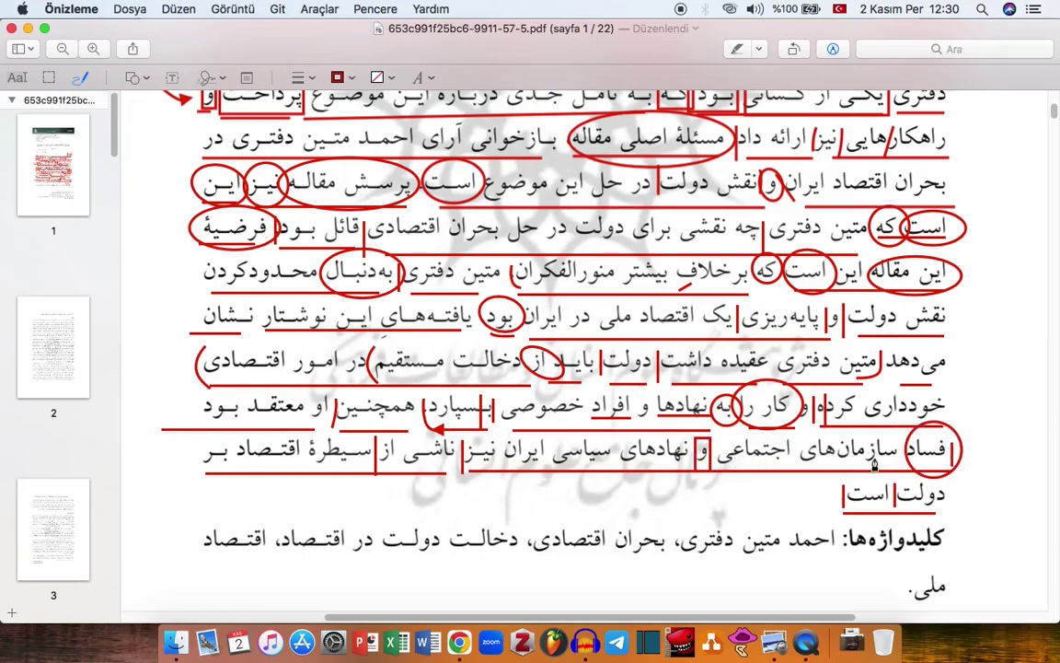
pyautogui.moveTo(843, 511)
pyautogui.mouseDown()
pyautogui.moveTo(709, 514)
pyautogui.moveTo(661, 476)
pyautogui.mouseUp()
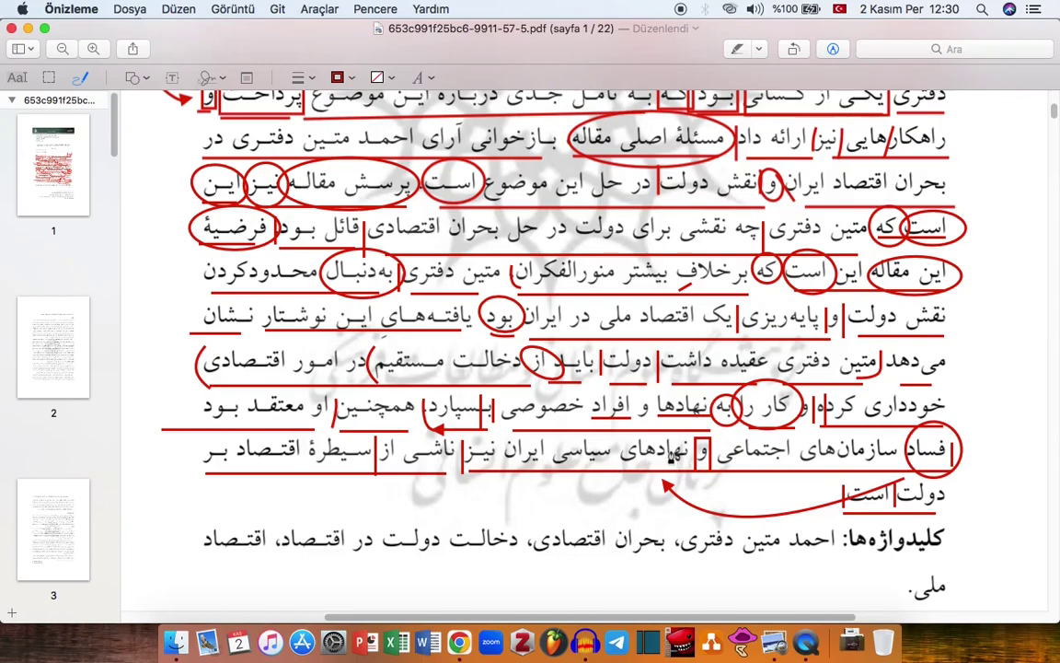
# Separate ایران from نیز, سیطرهٔ from اقتصاد, and اقتصاد from بر with red vertical strokes
pyautogui.moveTo(501, 451); pyautogui.dragTo(501, 472)
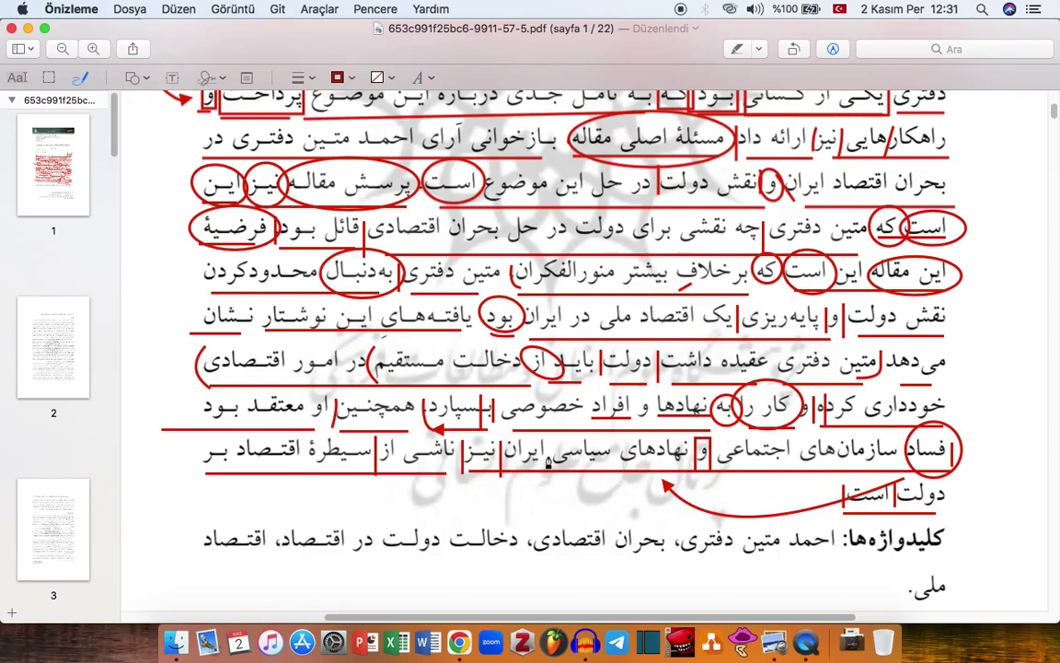
pyautogui.click(698, 453)
pyautogui.click(768, 460)
pyautogui.click(668, 485)
pyautogui.click(488, 509)
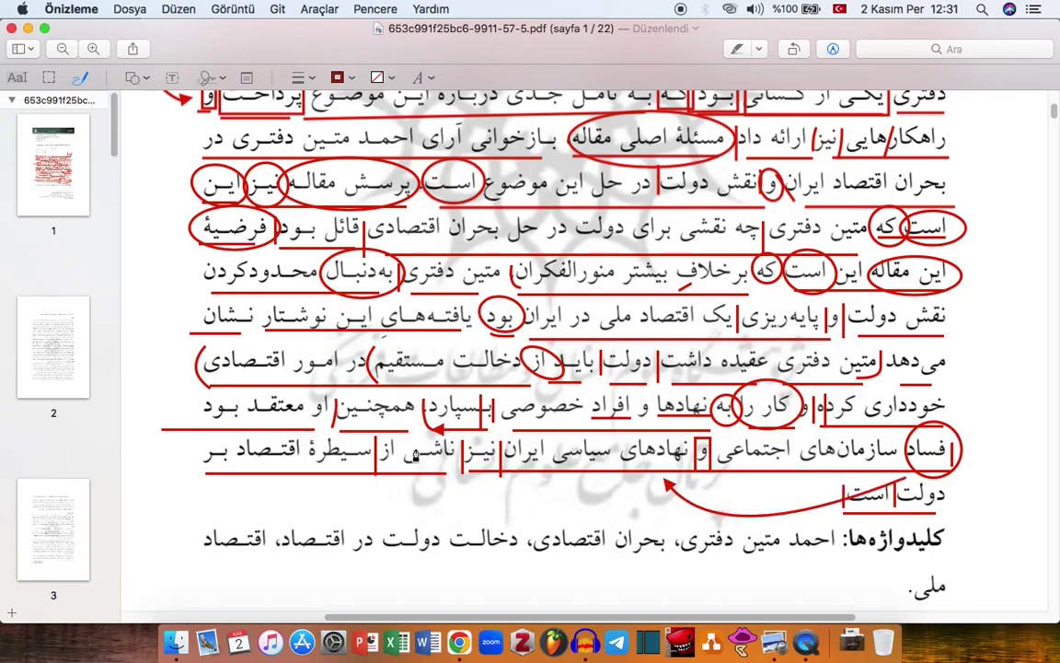
pyautogui.moveTo(302, 442); pyautogui.dragTo(307, 471)
pyautogui.click(331, 467)
pyautogui.moveTo(236, 440); pyautogui.dragTo(236, 462)
pyautogui.click(256, 456)
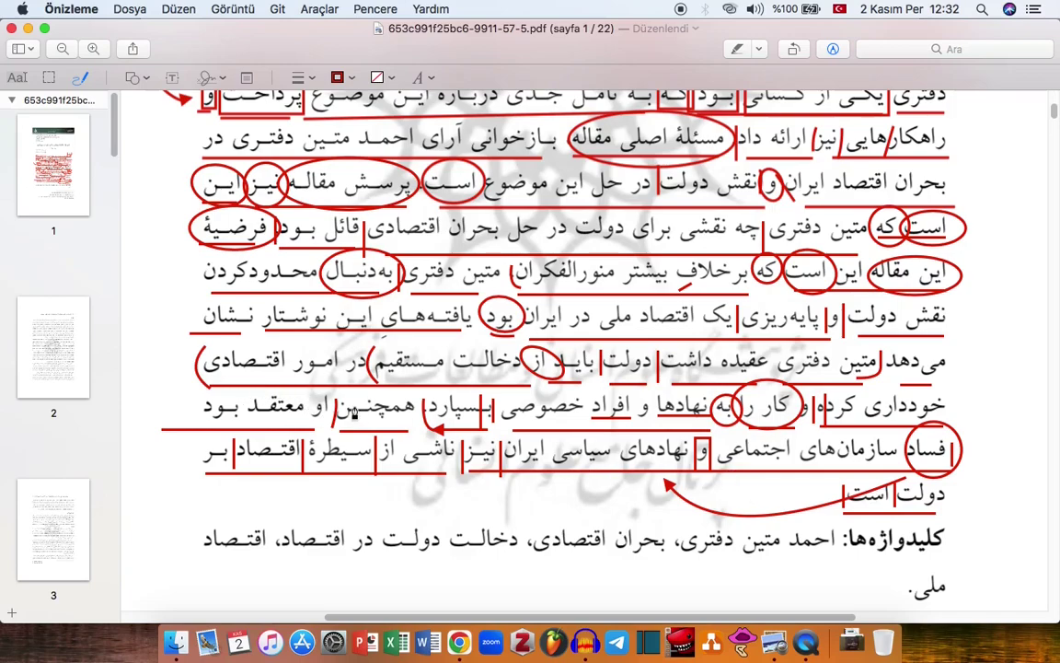
# Set off معتقد بود with a red vertical stroke before معتقد and another after بود
pyautogui.moveTo(307, 398); pyautogui.dragTo(307, 421)
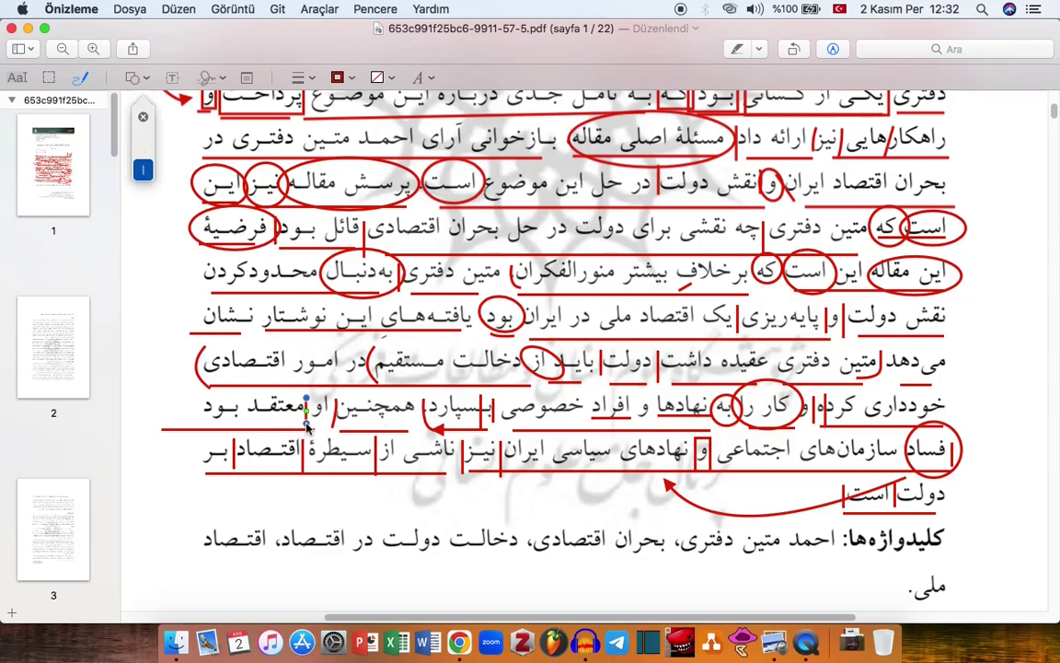
pyautogui.click(497, 417)
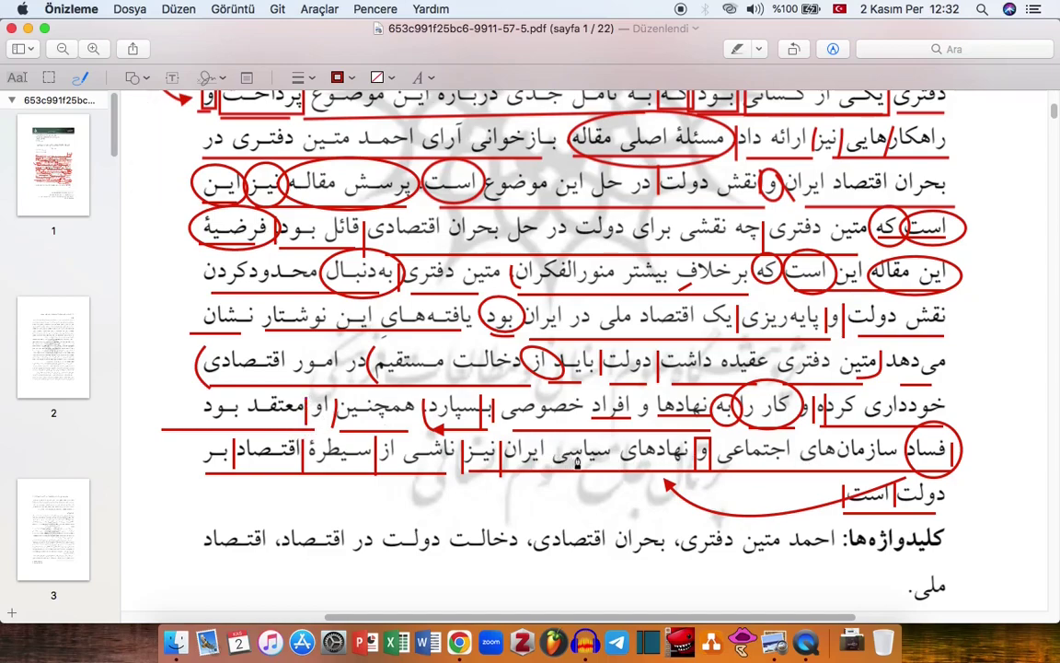
pyautogui.click(704, 450)
pyautogui.click(360, 451)
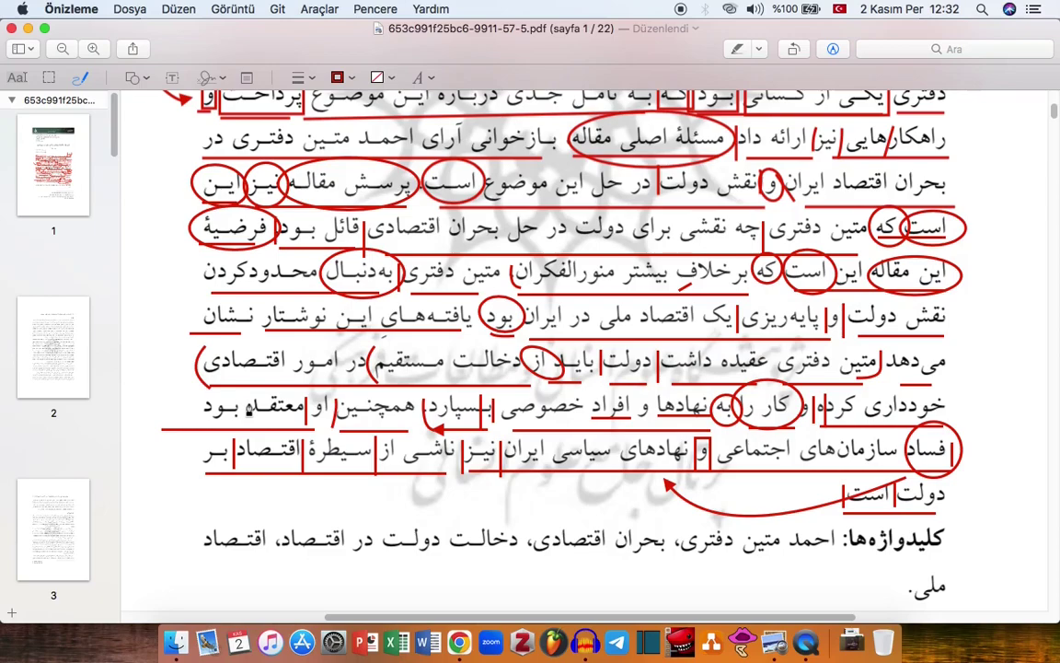
pyautogui.click(197, 405)
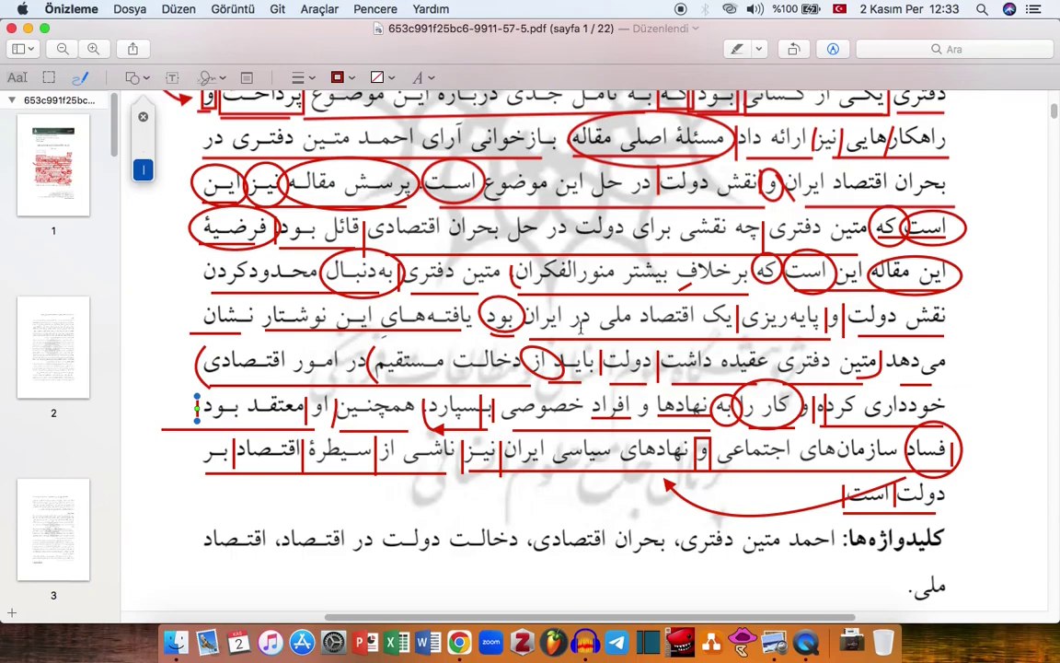
# Return to the spreadsheet and look back over the clause breakdown in column H from row 22 up to row 10
pyautogui.press('super+Tab')
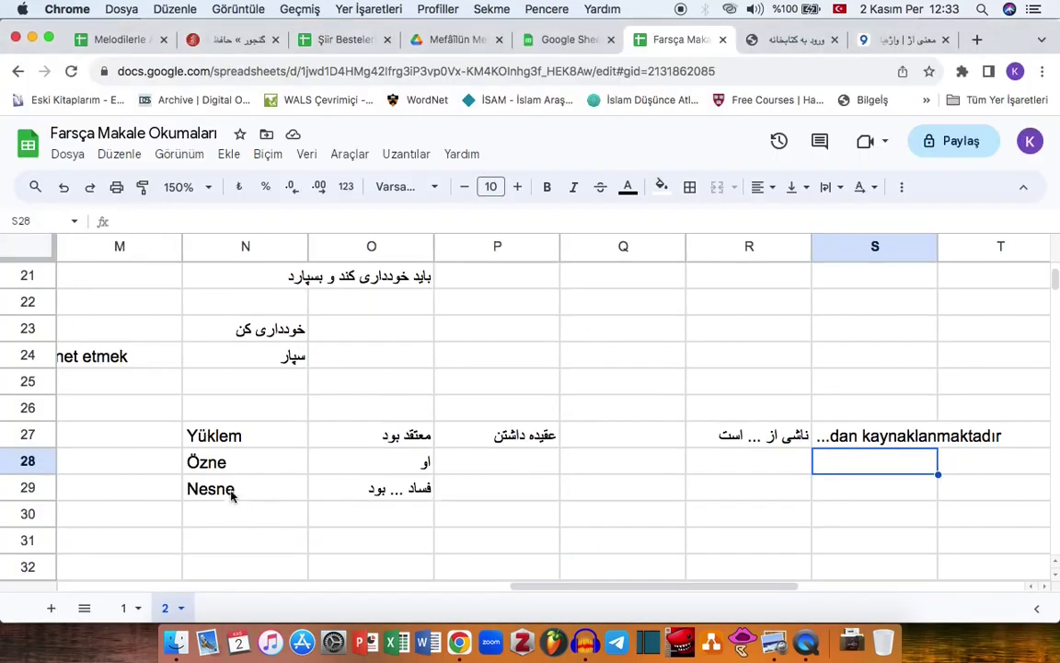
pyautogui.press('Left')
pyautogui.press('Left')
pyautogui.press('Left')
pyautogui.press('Left')
pyautogui.press('Left')
pyautogui.press('Left')
pyautogui.press('Left')
pyautogui.press('Left')
pyautogui.press('Left')
pyautogui.press('Left')
pyautogui.press('Left')
pyautogui.press('Up')
pyautogui.press('Up')
pyautogui.press('Up')
pyautogui.press('Up')
pyautogui.press('Up')
pyautogui.press('Up')
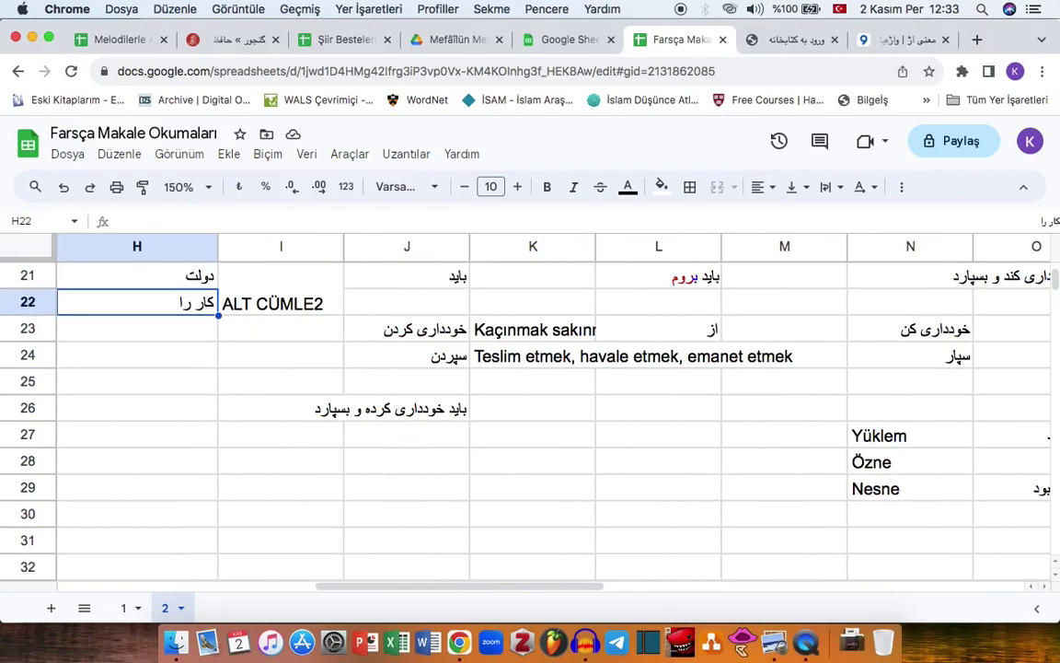
pyautogui.press('Up')
pyautogui.press('Up')
pyautogui.press('Up')
pyautogui.press('Up')
pyautogui.press('Up')
pyautogui.press('Up')
pyautogui.press('Up')
pyautogui.press('Up')
pyautogui.press('Up')
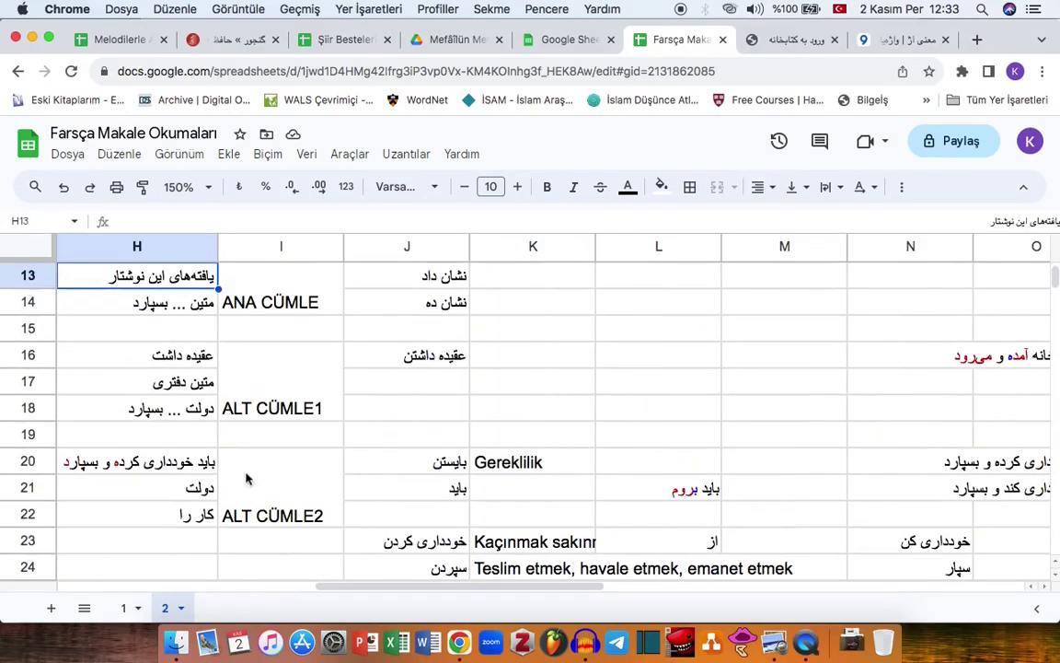
pyautogui.press('Up')
pyautogui.press('Up')
pyautogui.press('Up')
# Enter the labels Yüklem, Özne, Nesne, Tümleç and Zarf down cells T12 to T16
pyautogui.press('Right')
pyautogui.press('Right')
pyautogui.press('Right')
pyautogui.press('Right')
pyautogui.press('Right')
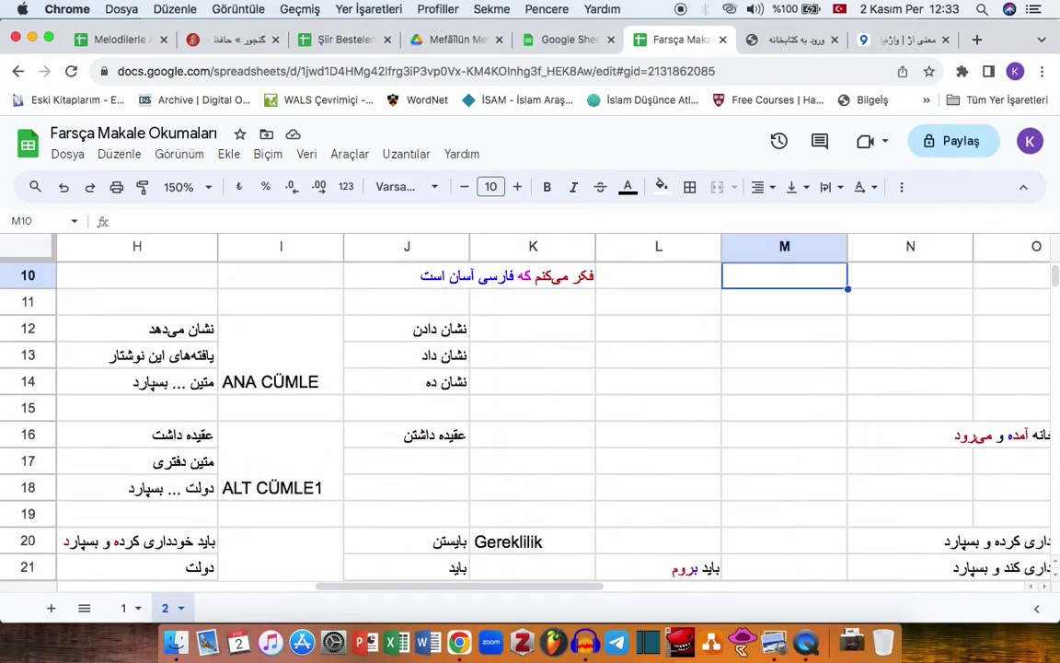
pyautogui.press('Right')
pyautogui.press('Right')
pyautogui.press('Right')
pyautogui.press('Right')
pyautogui.press('Right')
pyautogui.press('Right')
pyautogui.press('Right')
pyautogui.press('Right')
pyautogui.press('Right')
pyautogui.press('Right')
pyautogui.click(516, 317)
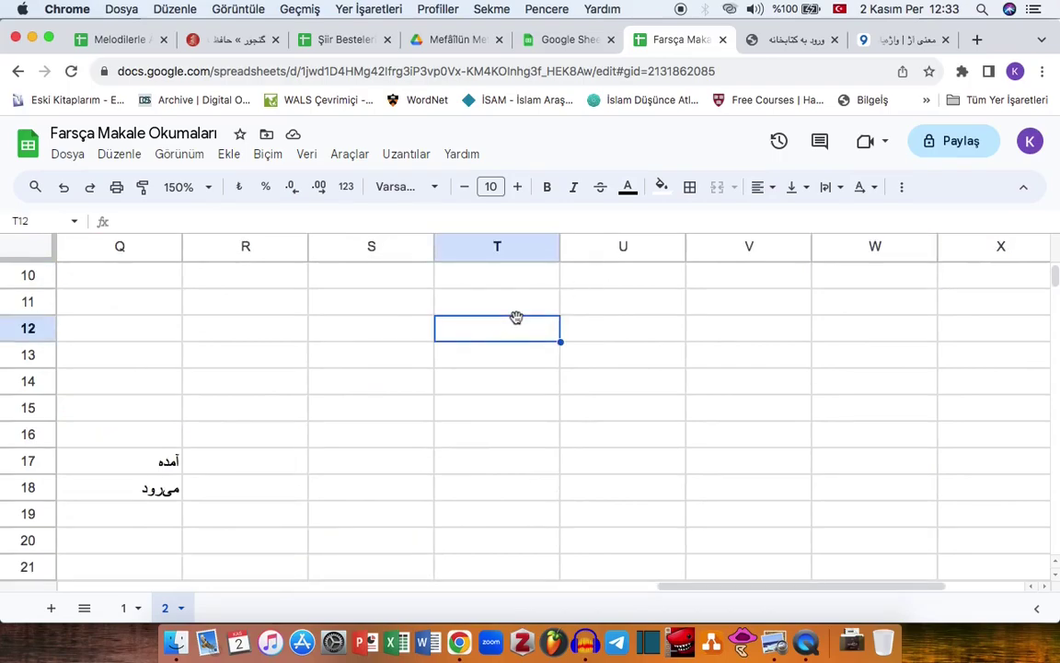
pyautogui.write('Y')
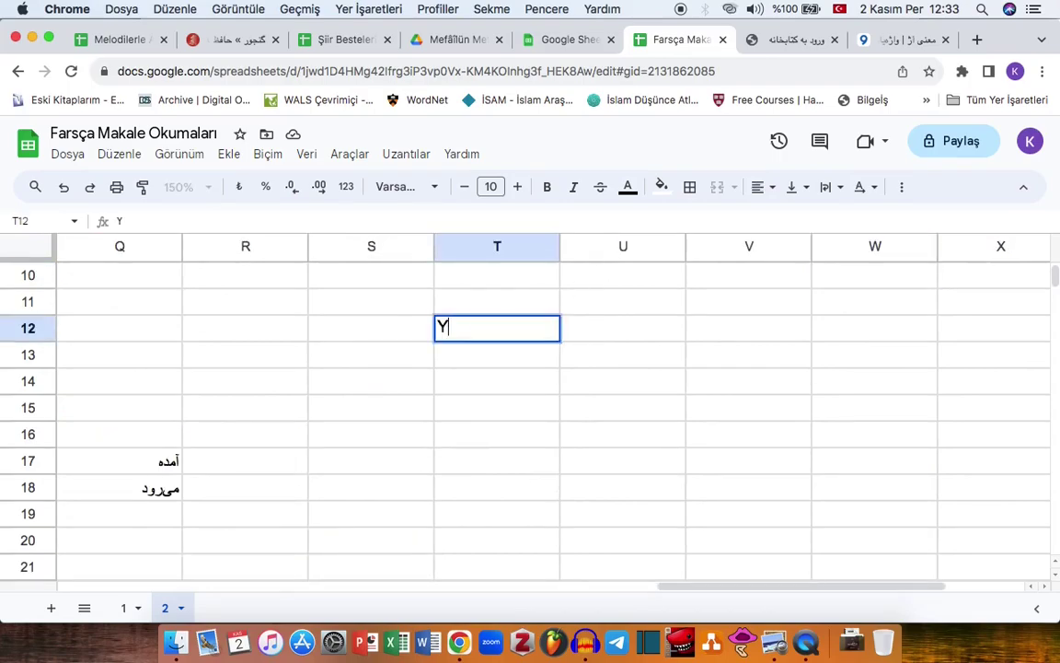
pyautogui.write('üklem')
pyautogui.press('Return')
pyautogui.write('Özne')
pyautogui.press('Return')
pyautogui.write('Nesne')
pyautogui.press('Return')
pyautogui.write('Tü')
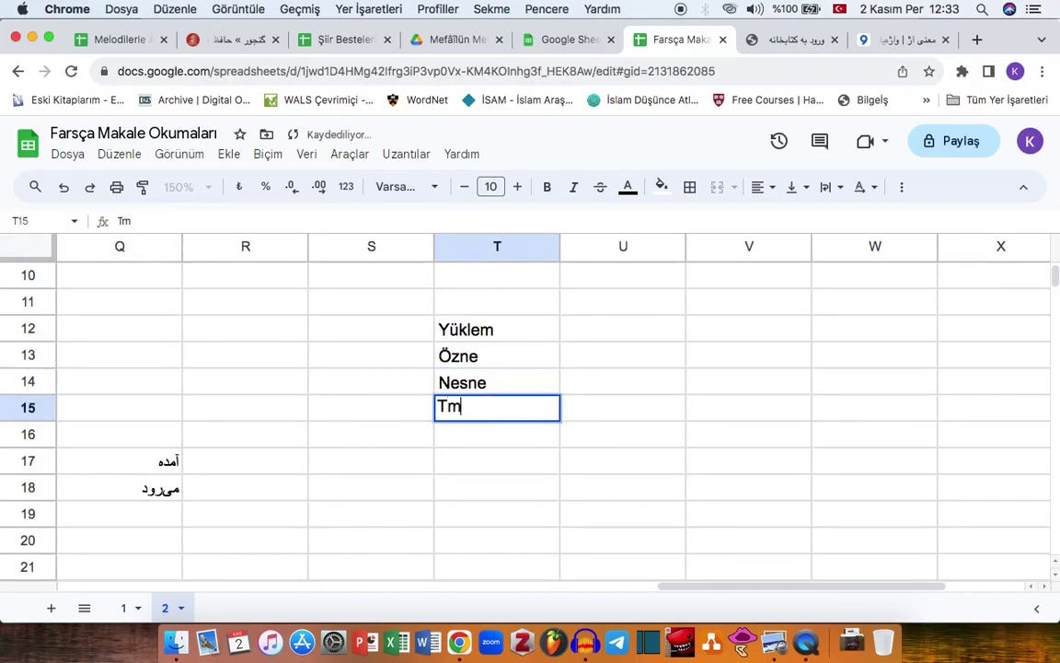
pyautogui.write('mleç')
pyautogui.press('Return')
pyautogui.write('Zarf')
pyautogui.press('Tab')
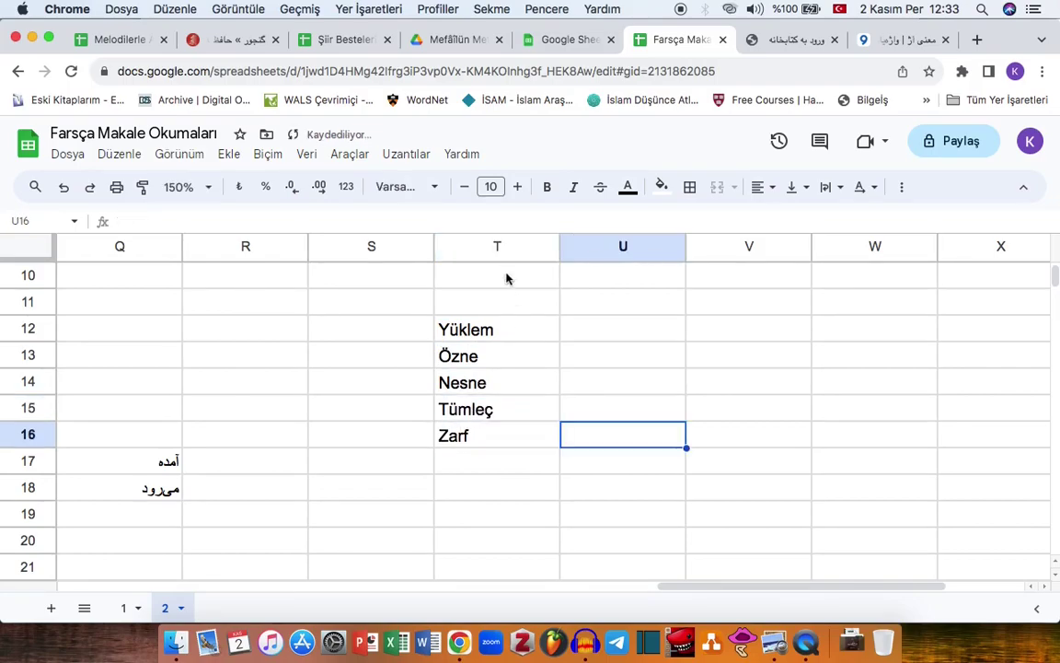
# Enter Eylem in U12 beside Yüklem, and give the Yüklem cell T12 a light red fill
pyautogui.click(631, 329)
pyautogui.write('Eylem')
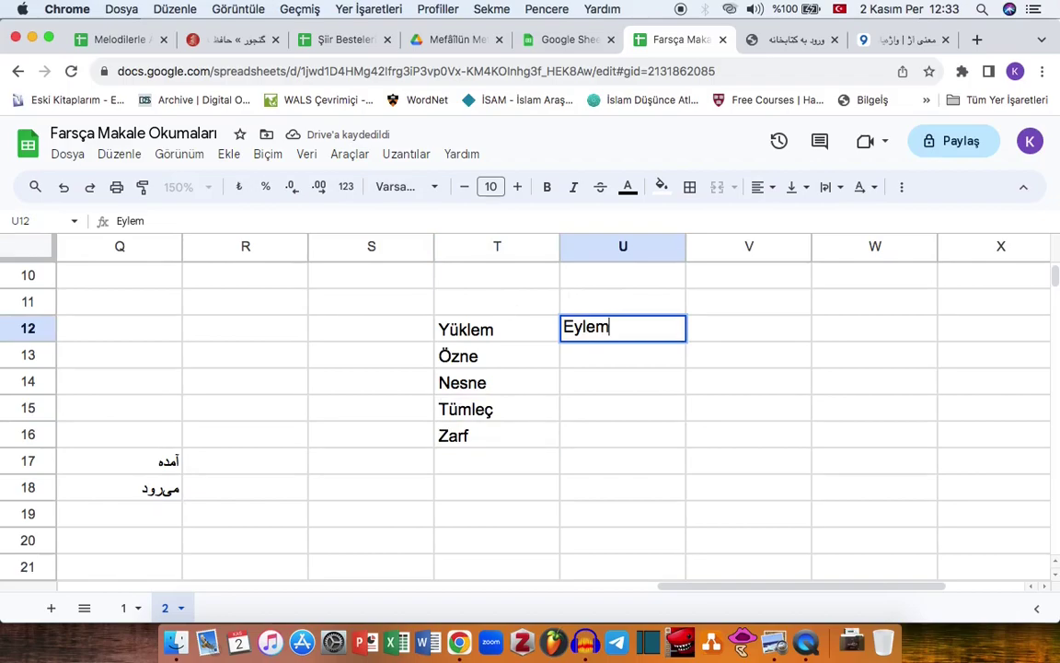
pyautogui.press('Tab')
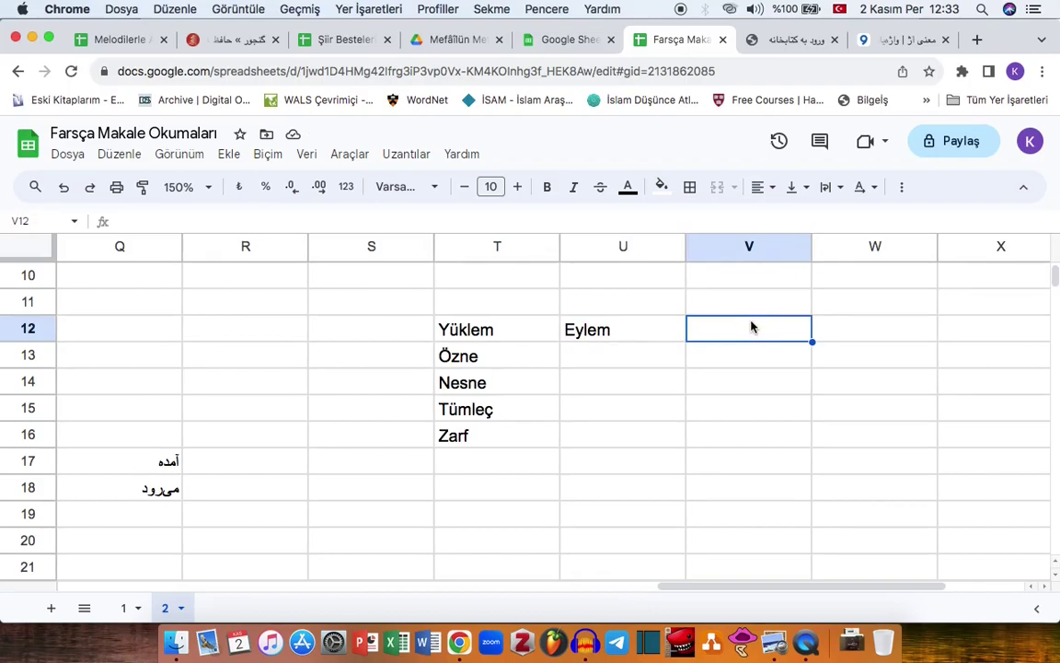
pyautogui.click(509, 329)
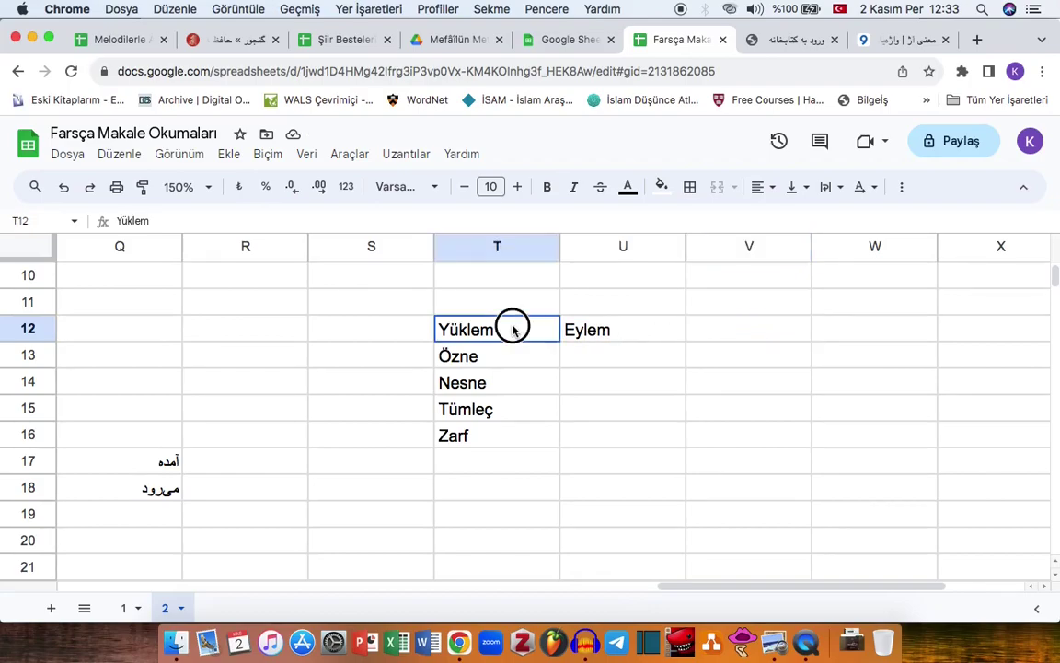
pyautogui.click(661, 188)
pyautogui.click(685, 317)
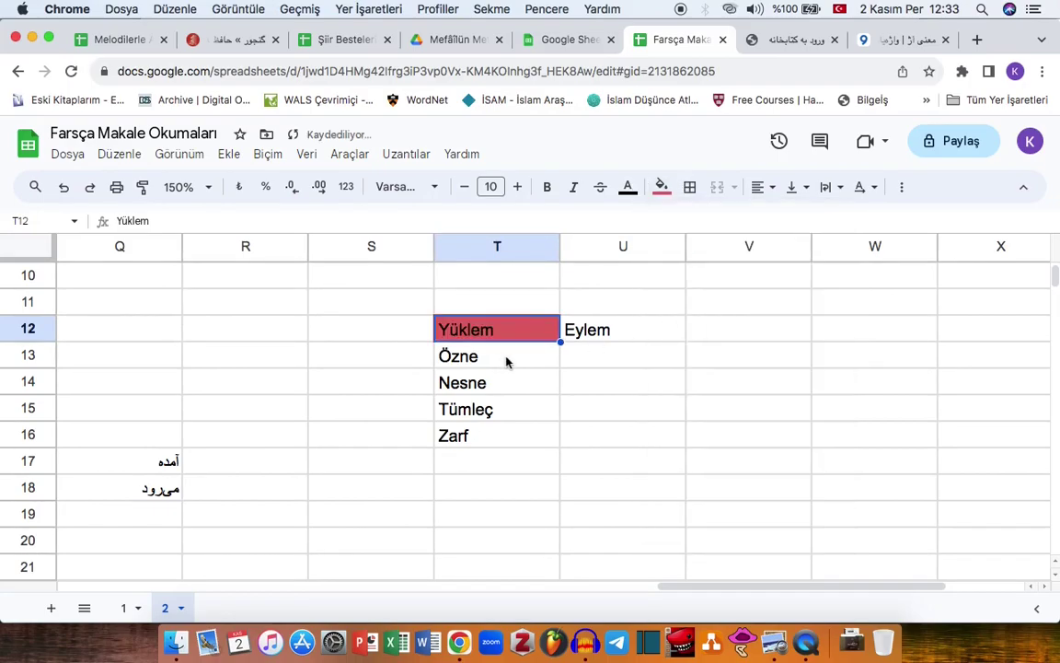
# Enter the labels Kelime, Kelime grubu and Cümle down cells V13 to V15
pyautogui.click(509, 364)
pyautogui.moveTo(508, 366); pyautogui.dragTo(504, 440)
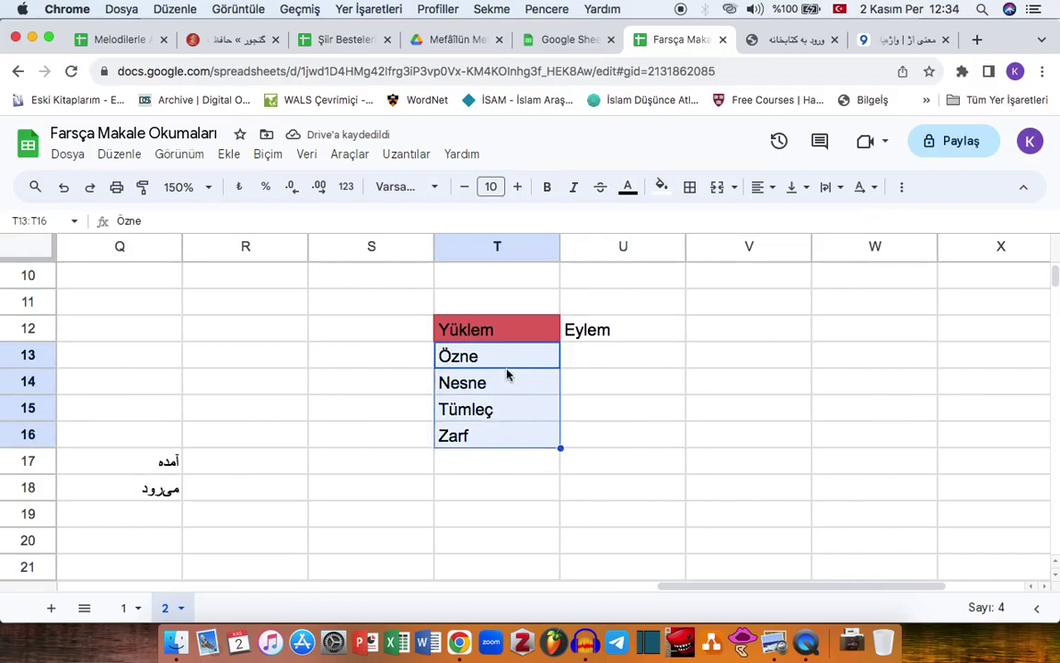
pyautogui.click(730, 356)
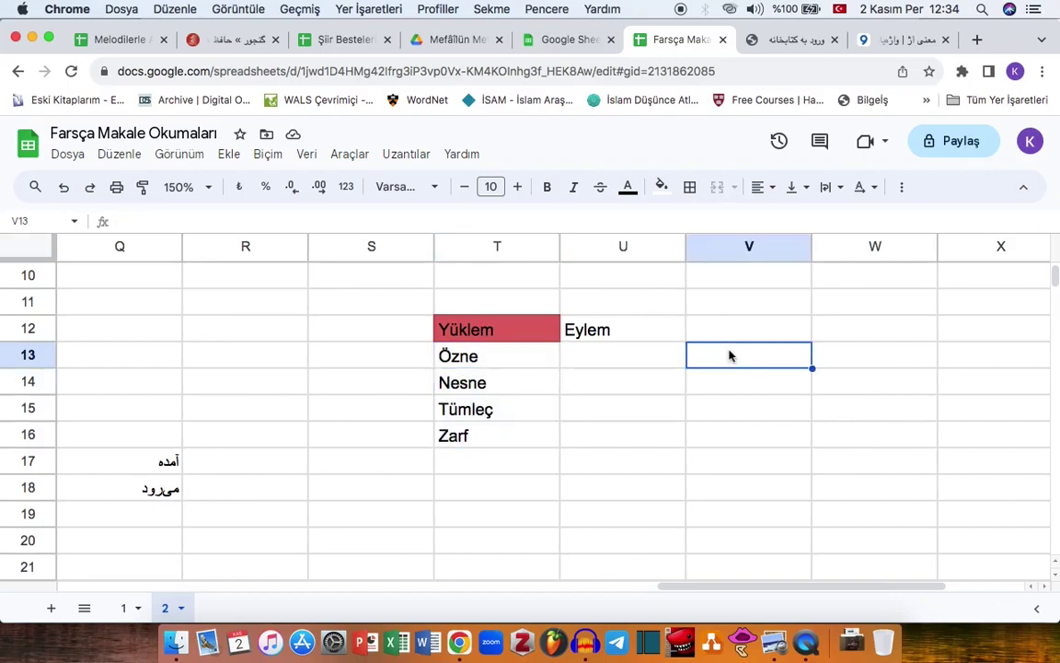
pyautogui.write('Kelime')
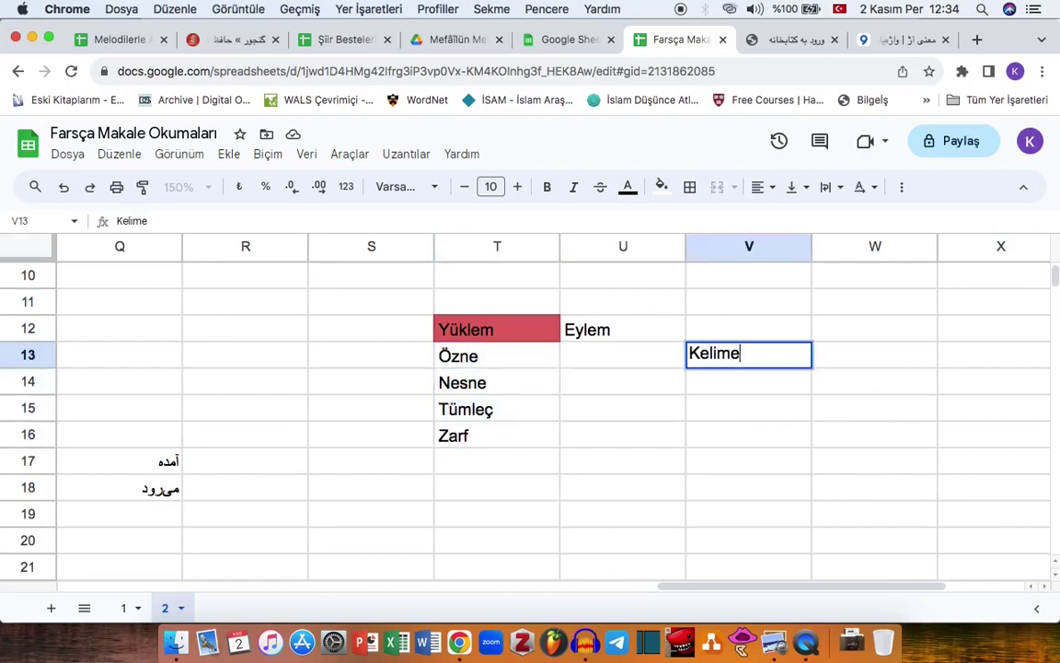
pyautogui.press('Return')
pyautogui.write('Kelime grubu')
pyautogui.press('Return')
pyautogui.write('Cümle')
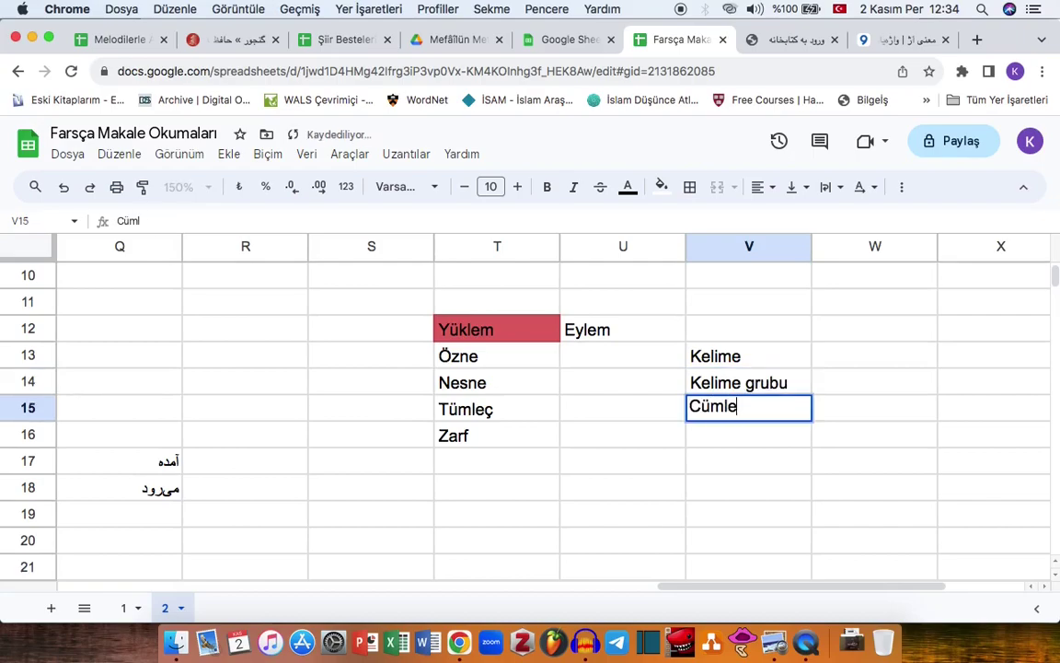
pyautogui.press('Return')
pyautogui.press('Right')
pyautogui.press('Right')
pyautogui.press('Right')
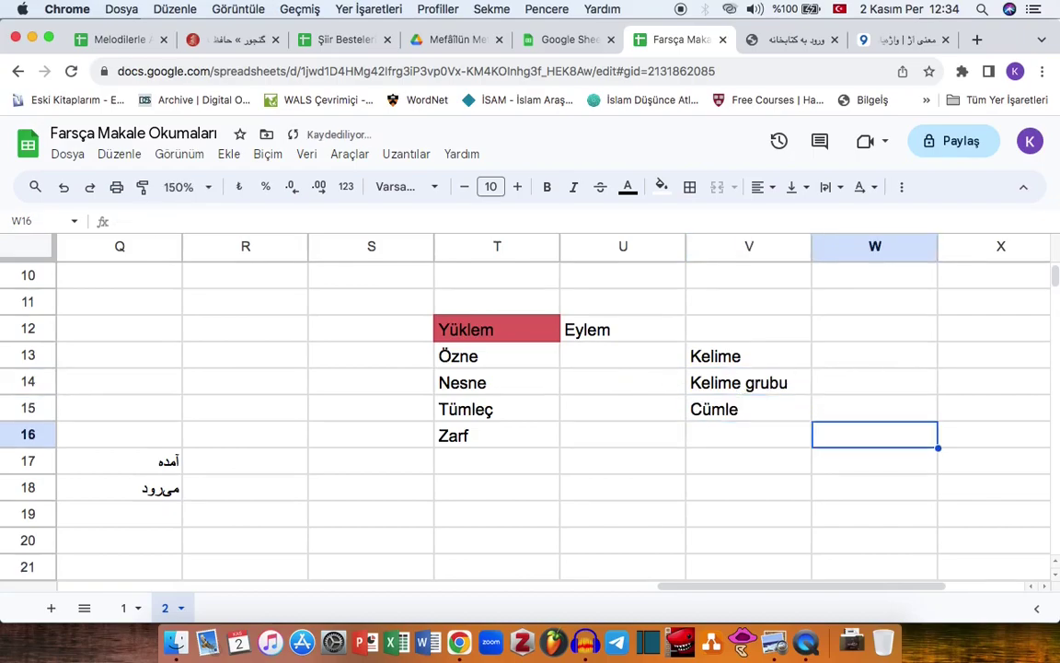
# Enter the Persian example sentence من [first name] را دیدم in cell X13
pyautogui.click(722, 365)
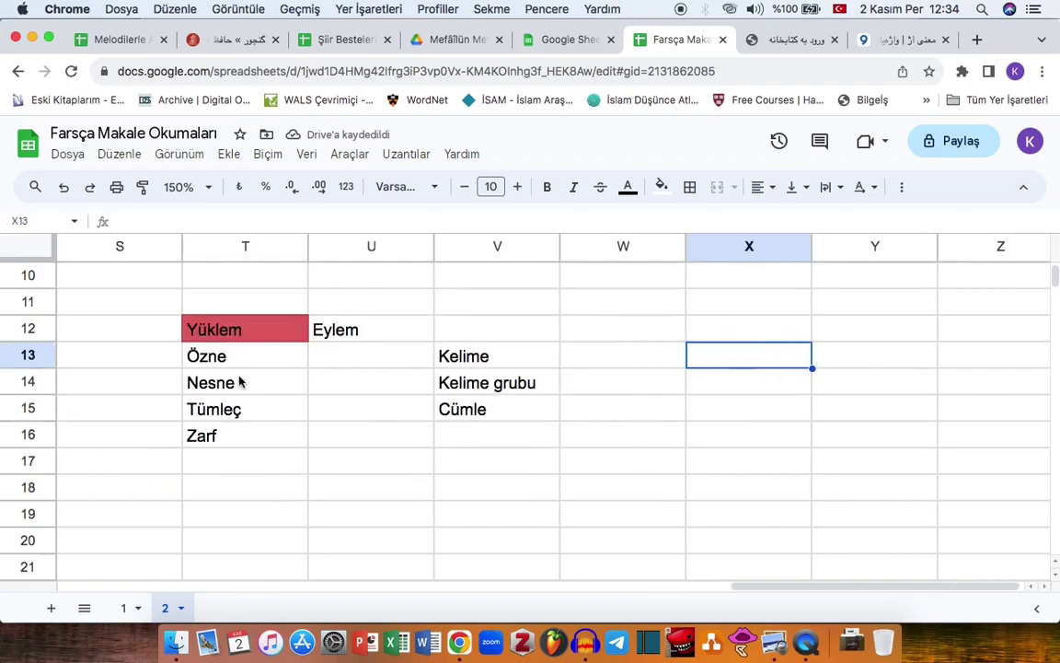
pyautogui.click(268, 390)
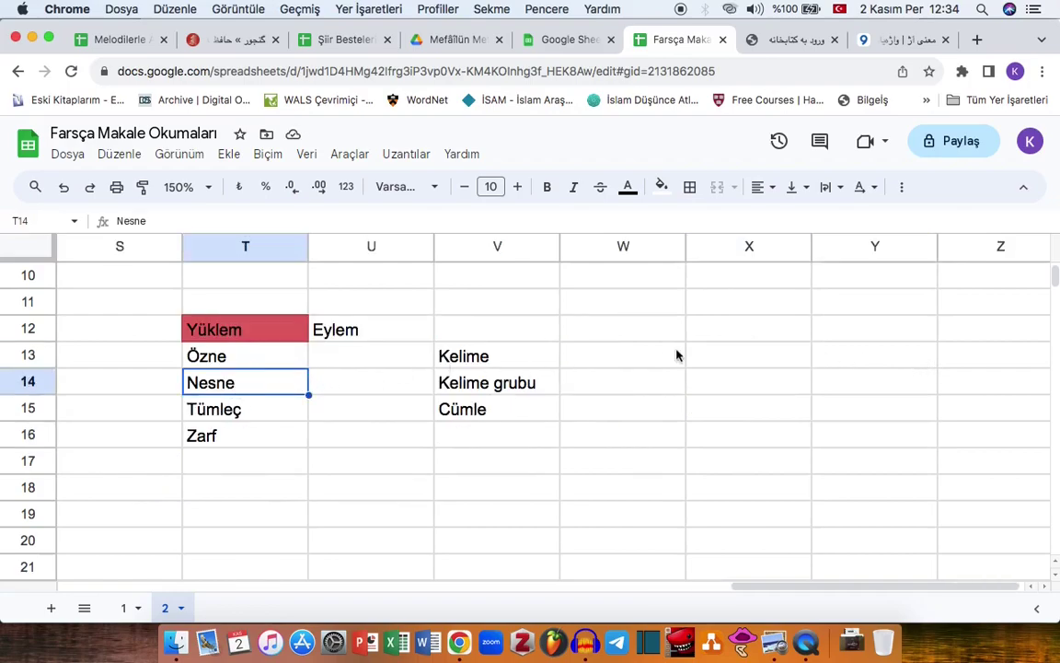
pyautogui.click(717, 355)
pyautogui.write('من ع')
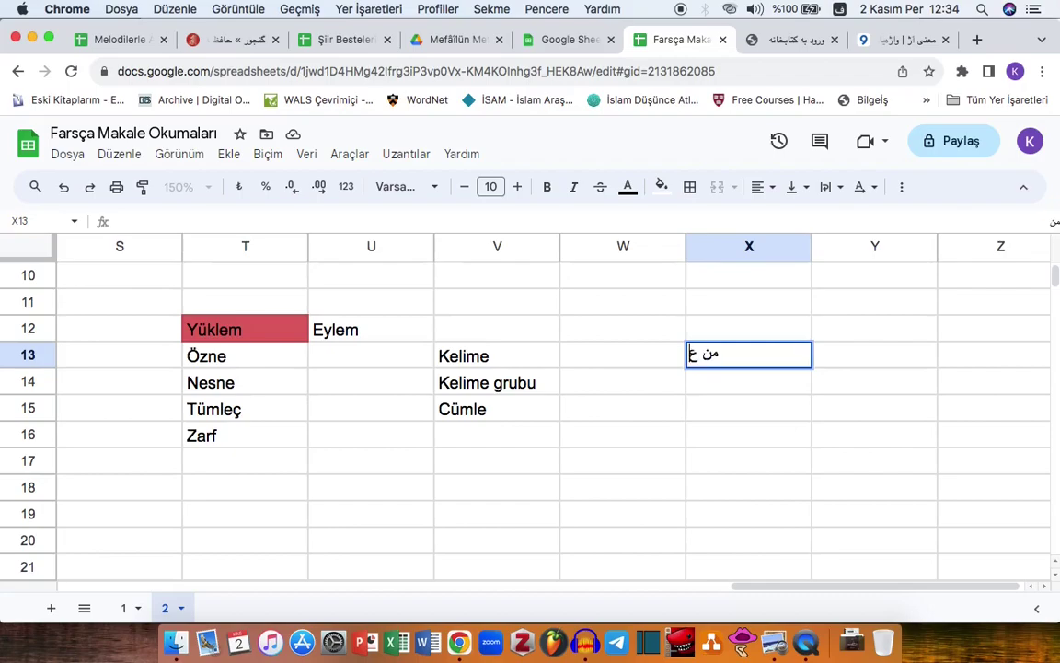
pyautogui.write('لی را دیدم')
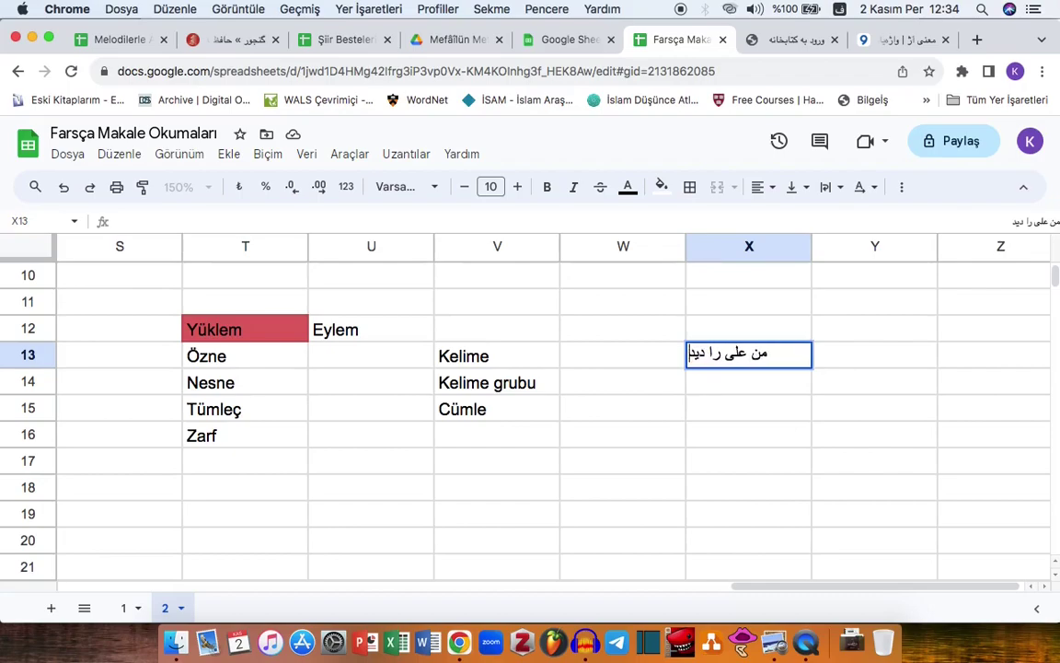
pyautogui.press('Return')
# Examine the verb, subject and object of the example sentence in X13 by highlighting its words
pyautogui.click(739, 340)
pyautogui.doubleClick(739, 350)
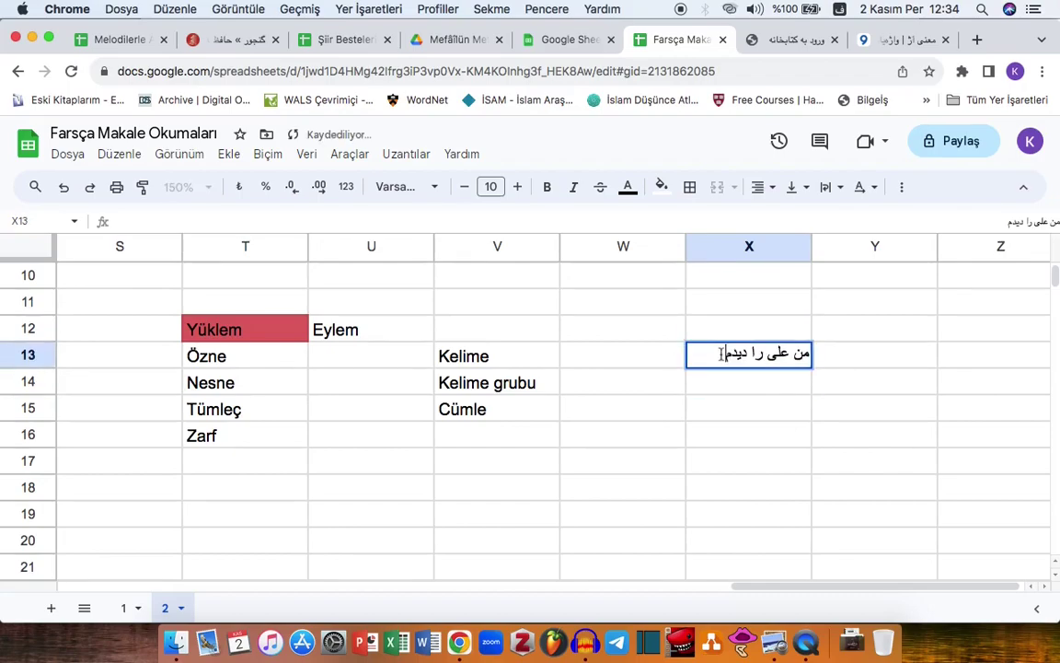
pyautogui.moveTo(727, 352); pyautogui.dragTo(746, 353)
pyautogui.click(816, 351)
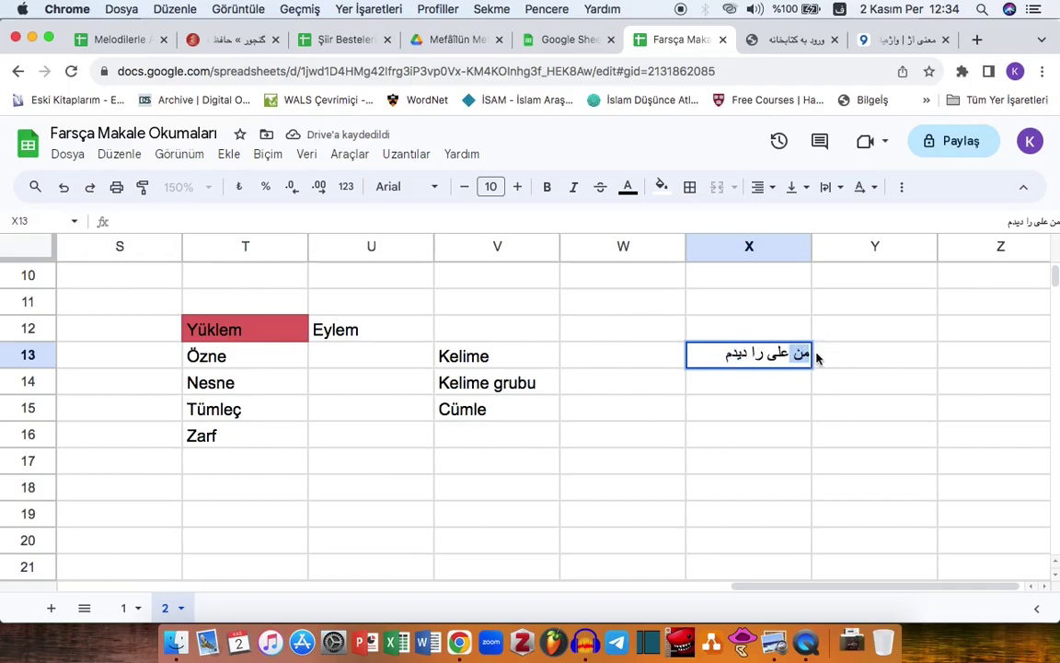
pyautogui.doubleClick(741, 352)
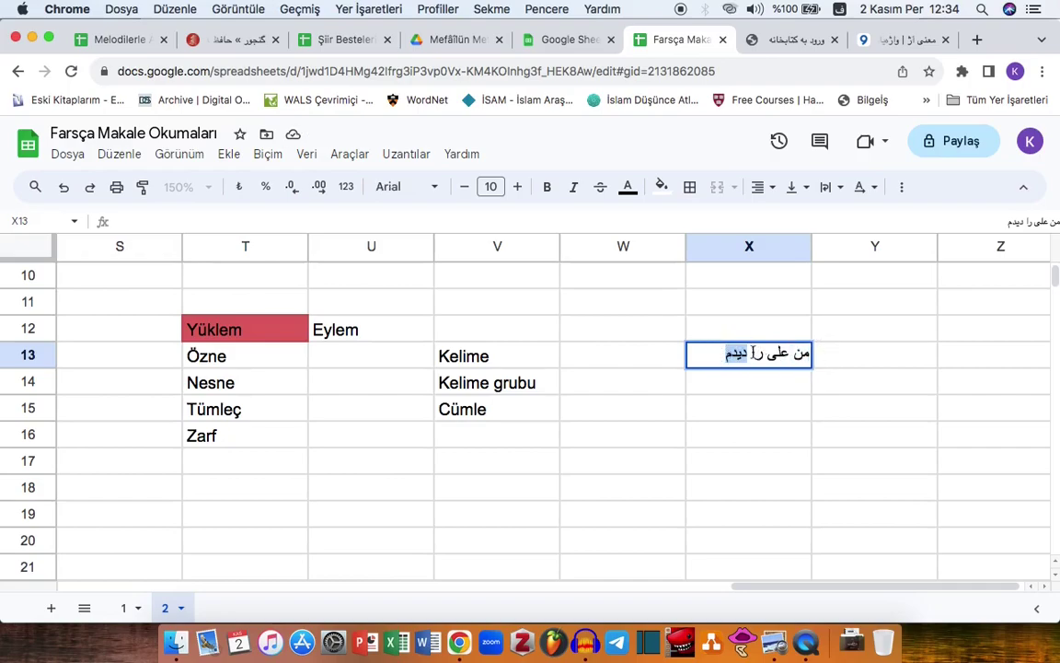
pyautogui.click(783, 355)
pyautogui.moveTo(708, 356); pyautogui.dragTo(800, 353)
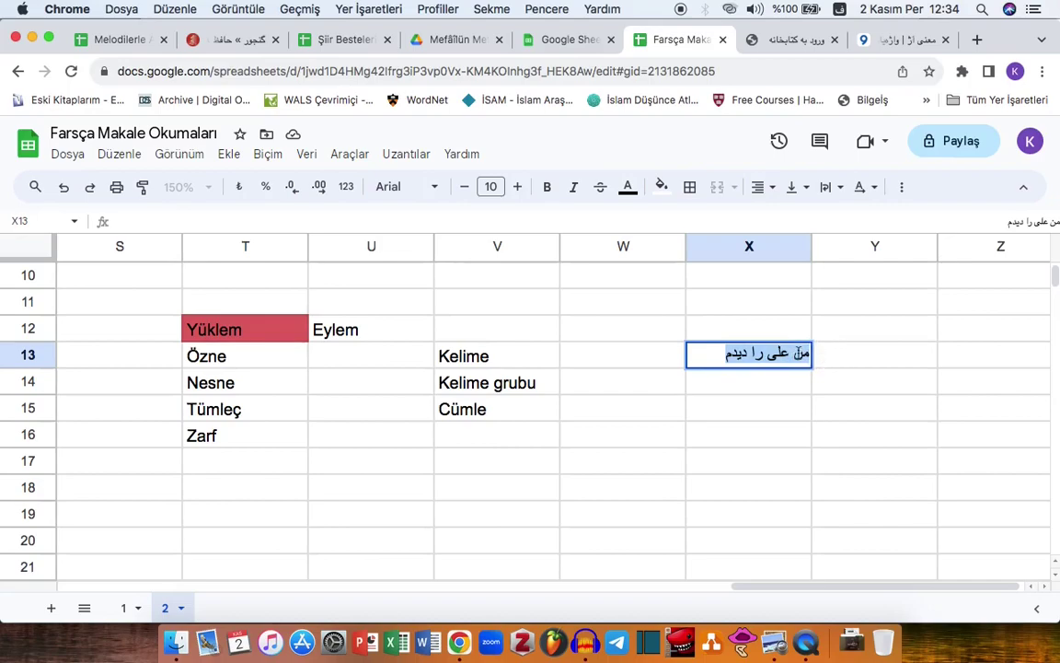
pyautogui.press('Escape')
# Move the example sentence from X13 to W13, beside the Kelime label
pyautogui.moveTo(741, 348); pyautogui.dragTo(644, 348)
pyautogui.click(490, 357)
pyautogui.click(502, 385)
pyautogui.click(618, 356)
# Enter the example sentence من پدر [first name] را دیدم in W14 and highlight its object phrase
pyautogui.click(638, 382)
pyautogui.write('م')
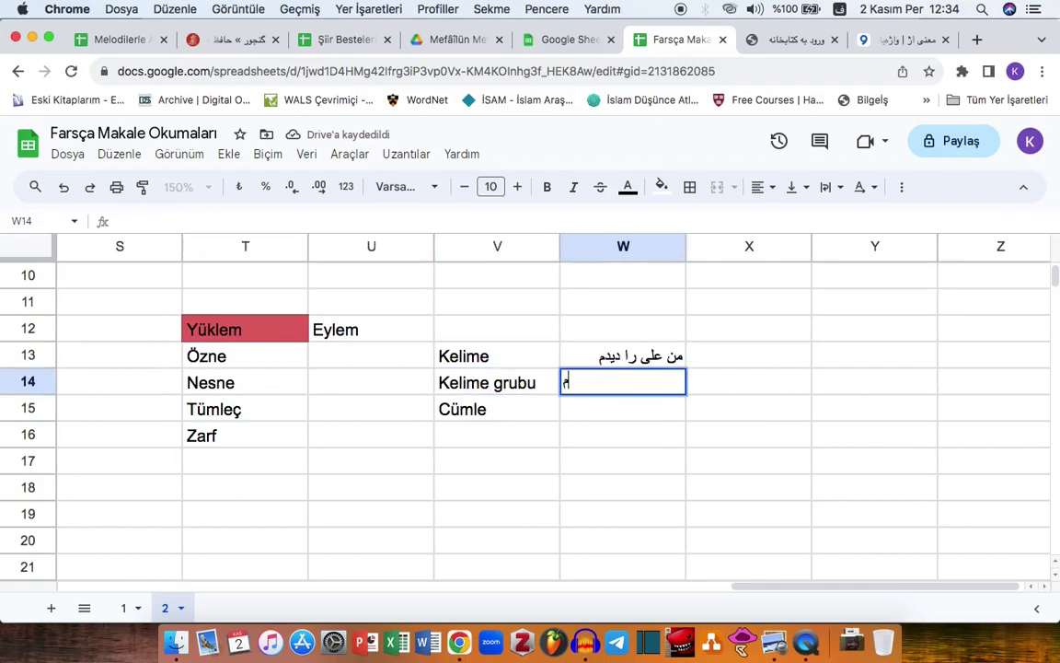
pyautogui.write('ن پدر علی را پ')
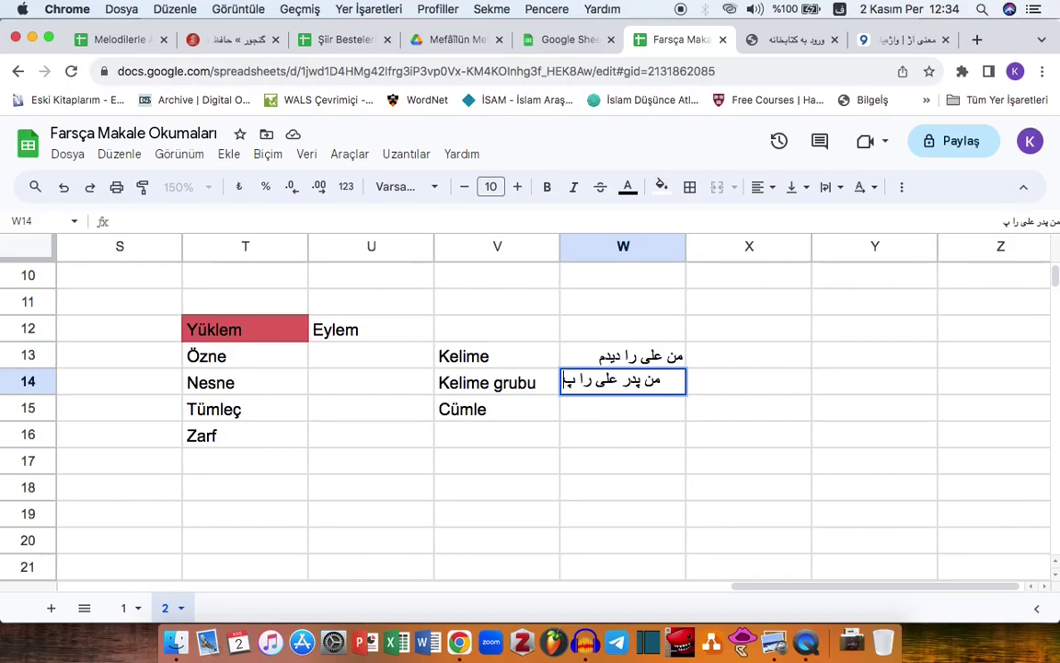
pyautogui.press('BackSpace')
pyautogui.write('دیدم')
pyautogui.press('Return')
pyautogui.doubleClick(653, 380)
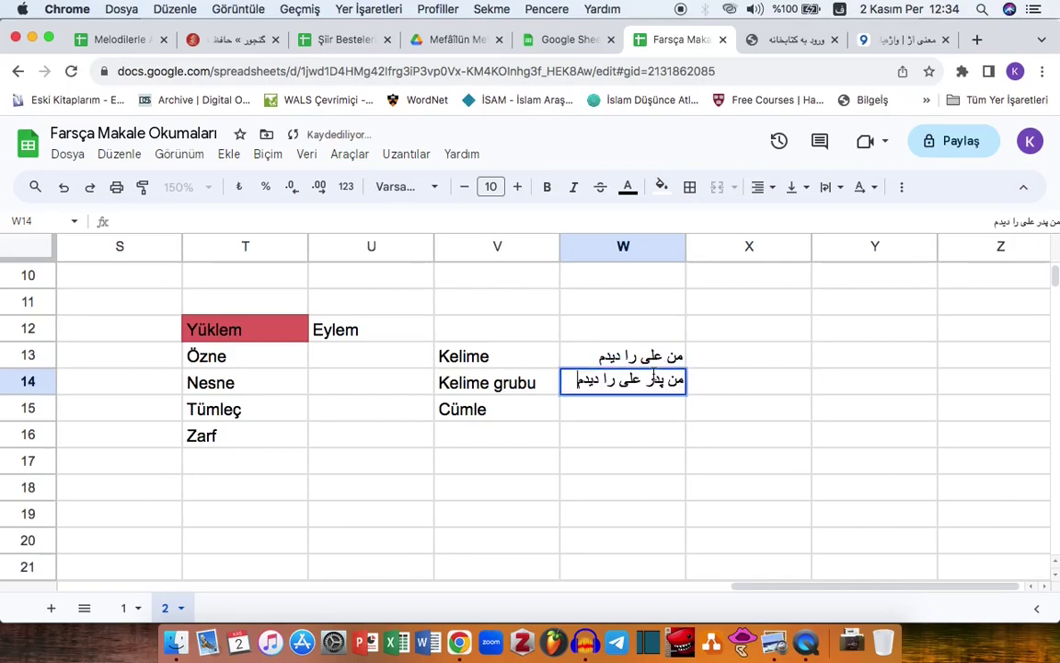
pyautogui.moveTo(667, 380); pyautogui.dragTo(605, 380)
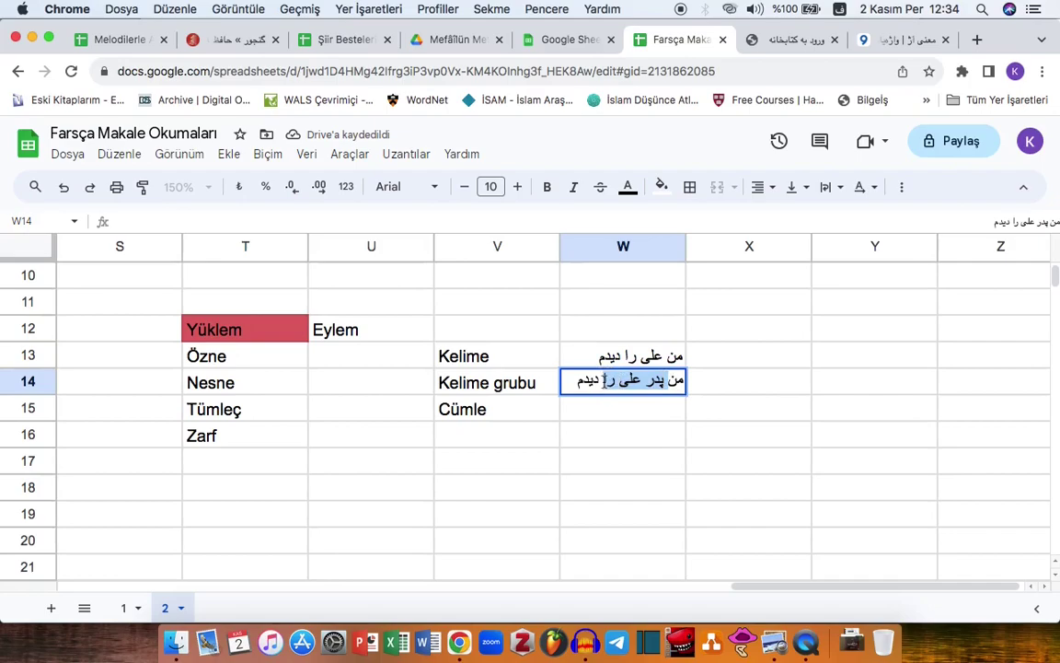
# Enter من پدر [first name] که دیروز اینجا آمده بود را دیدم in W15 beside Cümle, and fit column W to its contents
pyautogui.click(523, 410)
pyautogui.click(603, 409)
pyautogui.write('م')
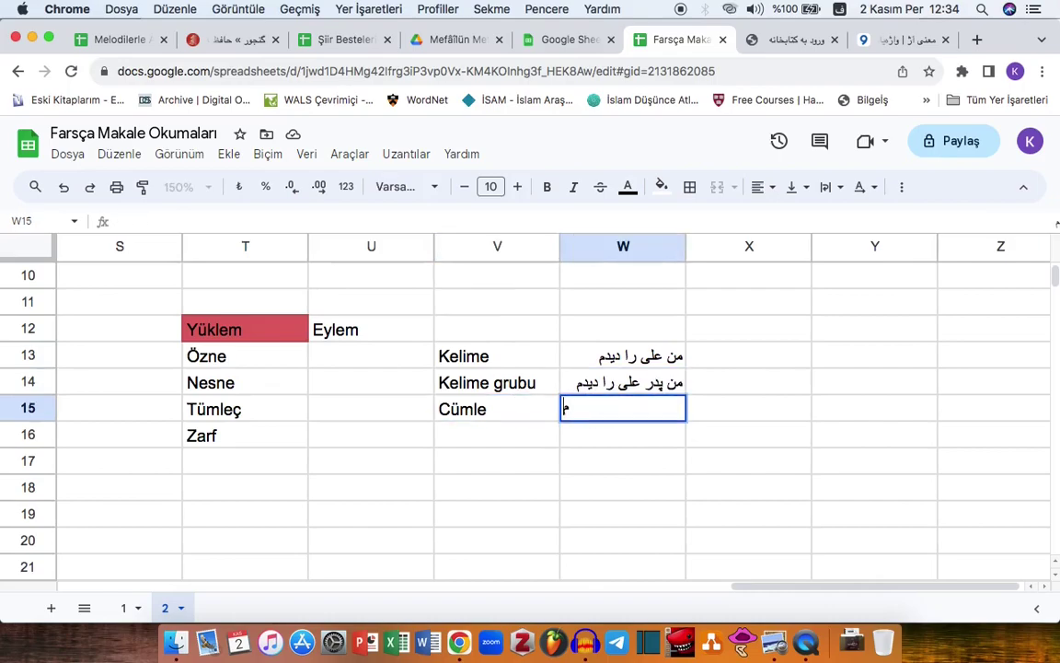
pyautogui.write('ن پدر علی ک')
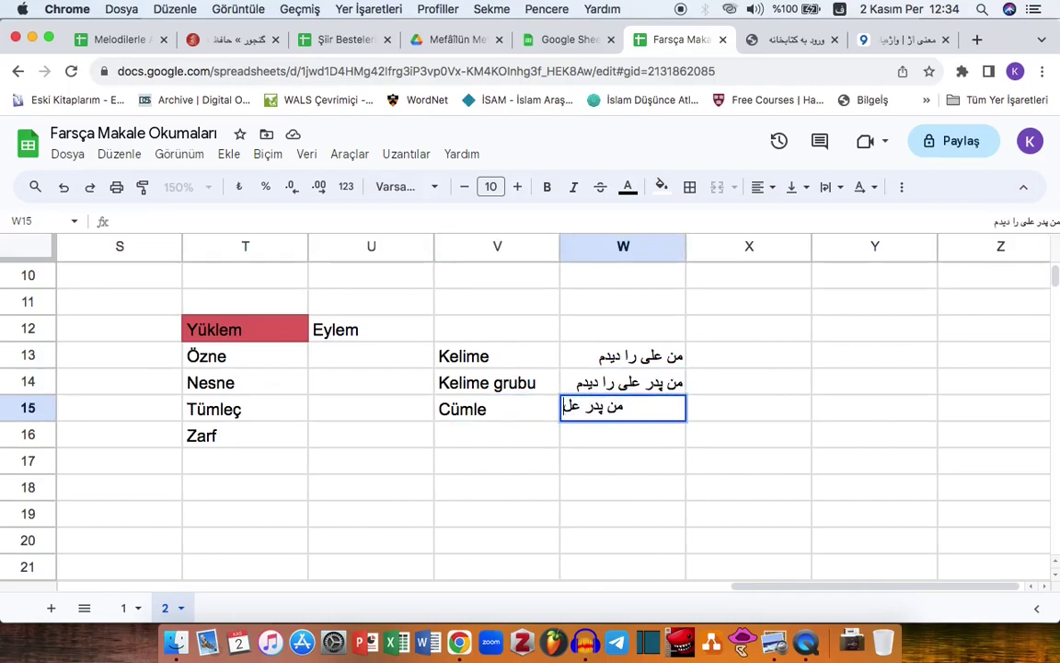
pyautogui.write('ه د')
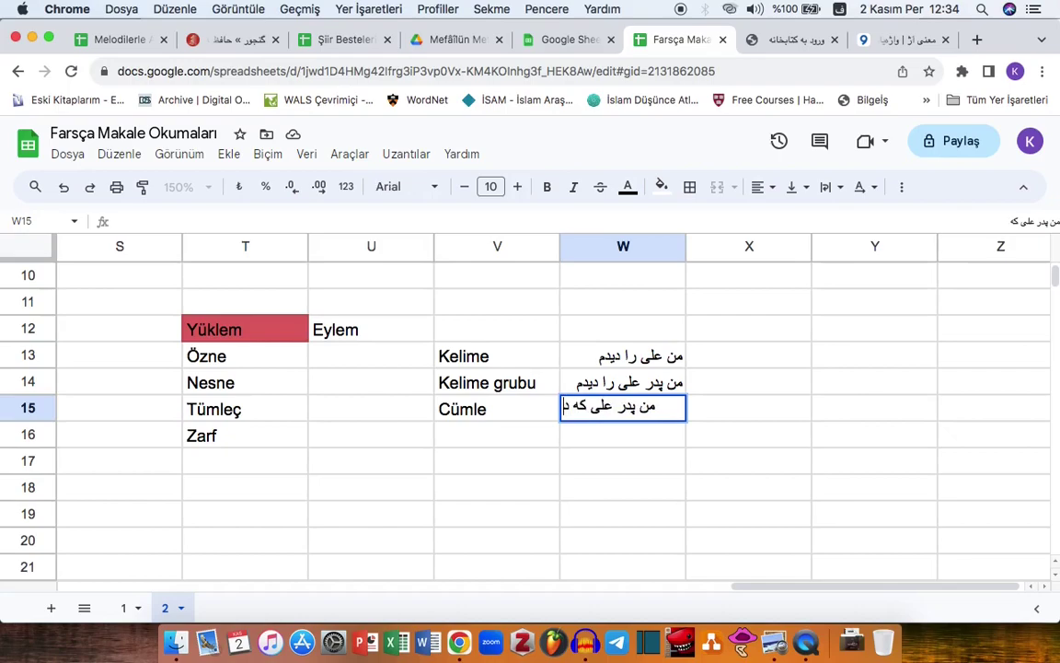
pyautogui.write('یروز ا')
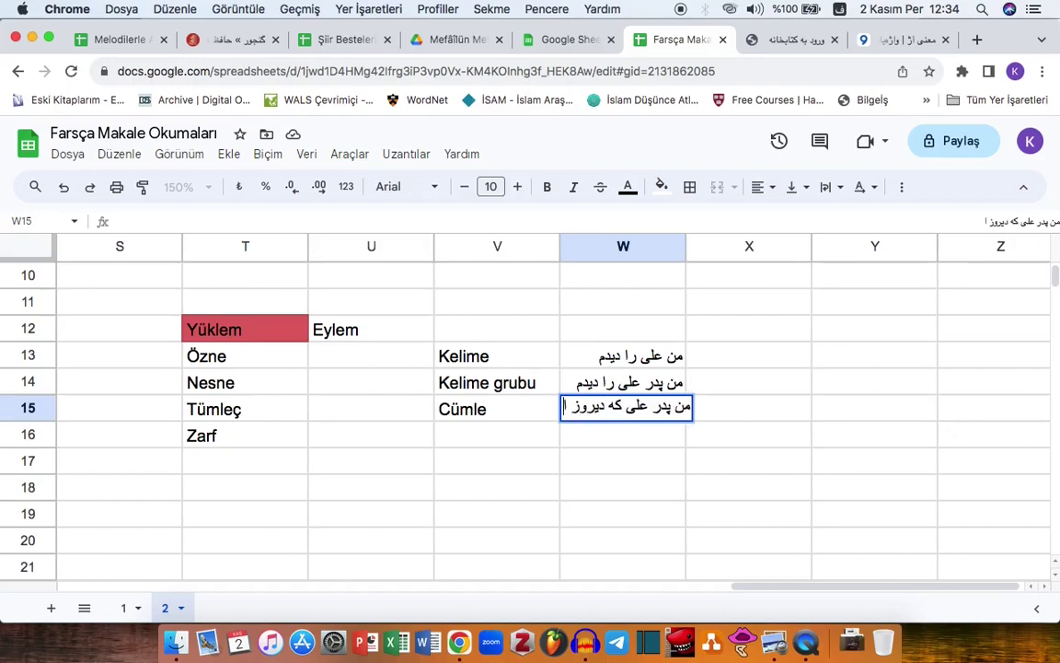
pyautogui.write('ینجا آمده')
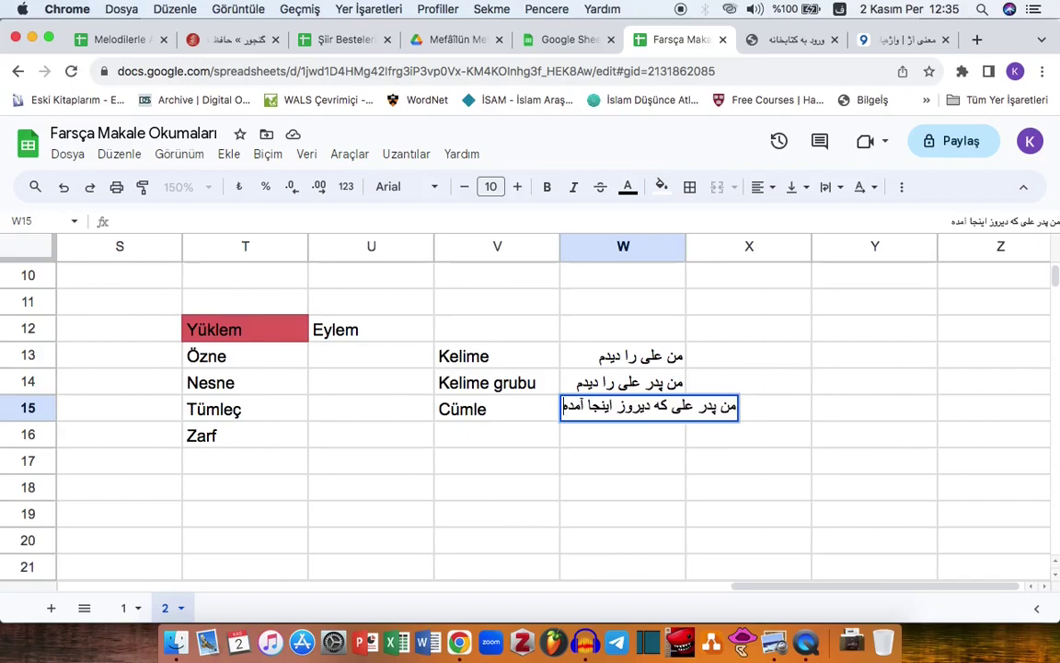
pyautogui.write(' بود را دیدم')
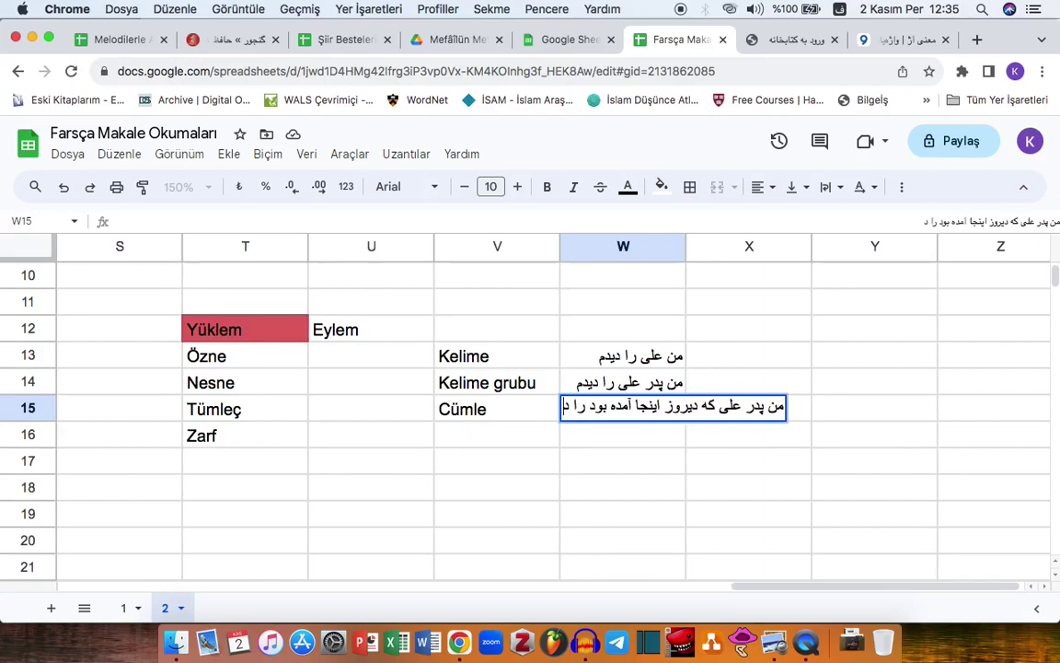
pyautogui.press('Return')
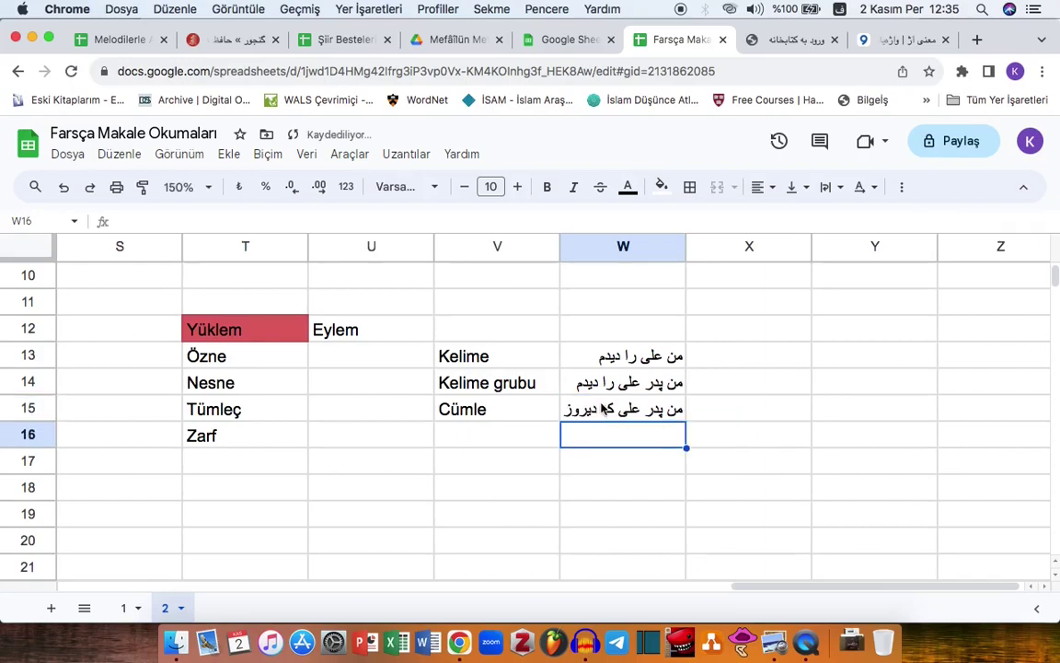
pyautogui.doubleClick(690, 248)
# Colour the object phrase of the W15 sentence dark red, from پدر through را
pyautogui.click(709, 407)
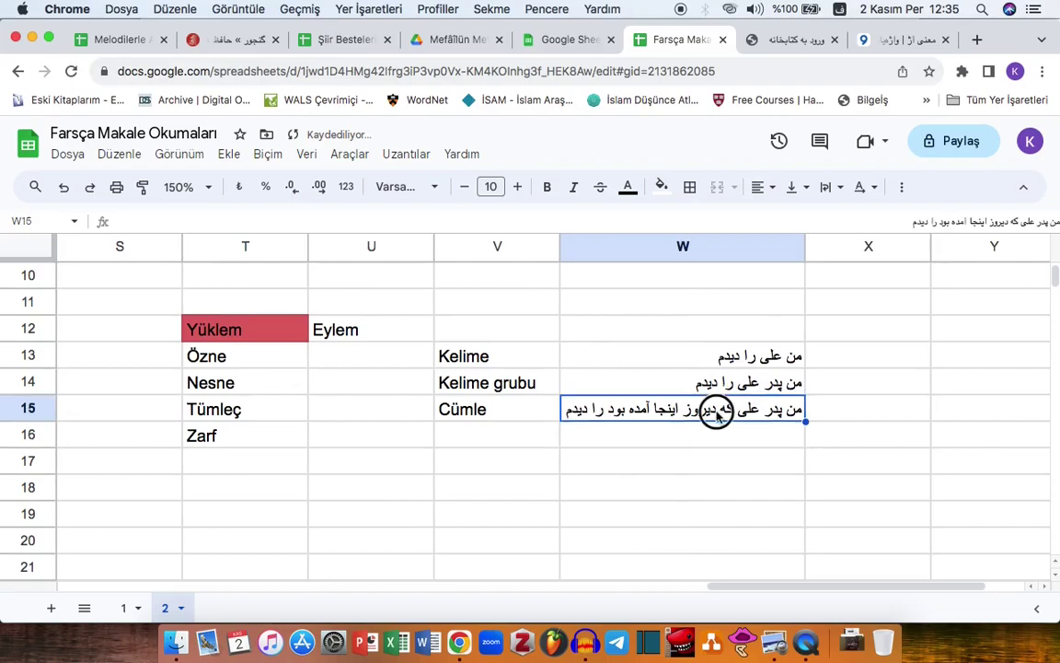
pyautogui.doubleClick(561, 408)
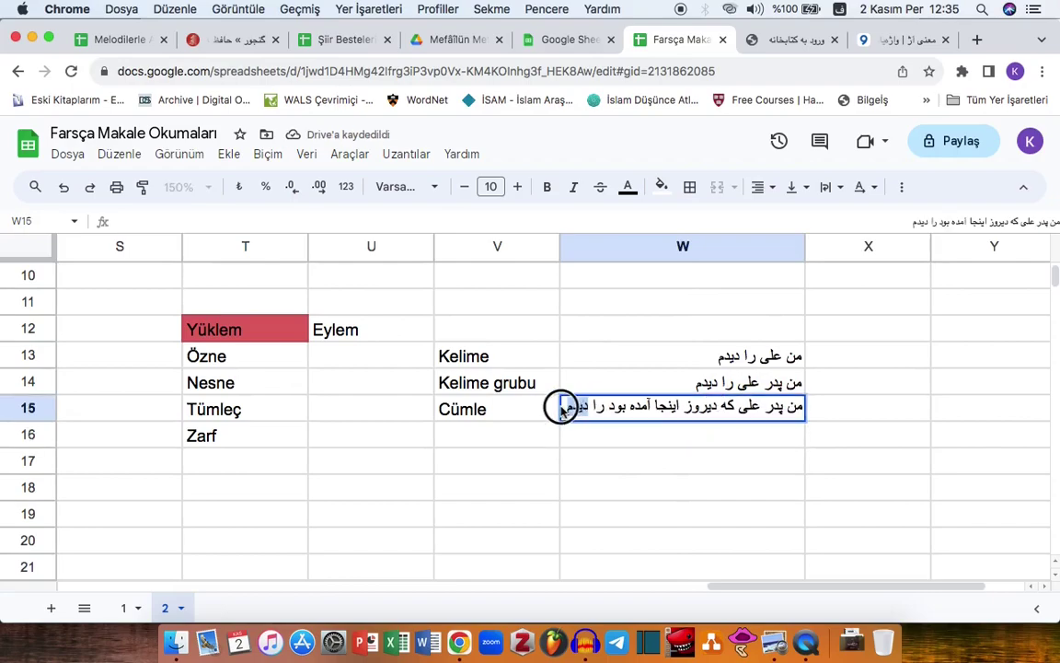
pyautogui.doubleClick(793, 406)
pyautogui.moveTo(784, 409); pyautogui.dragTo(590, 409)
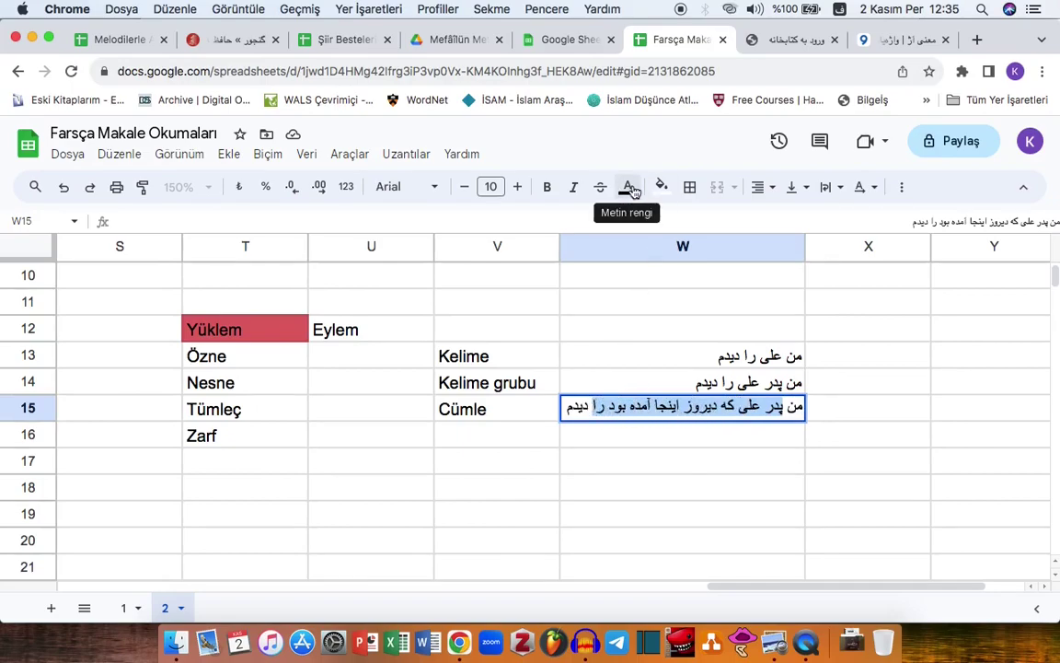
pyautogui.click(630, 187)
pyautogui.click(651, 263)
# Colour the object phrase of the W14 sentence dark red, from پدر through را
pyautogui.doubleClick(750, 379)
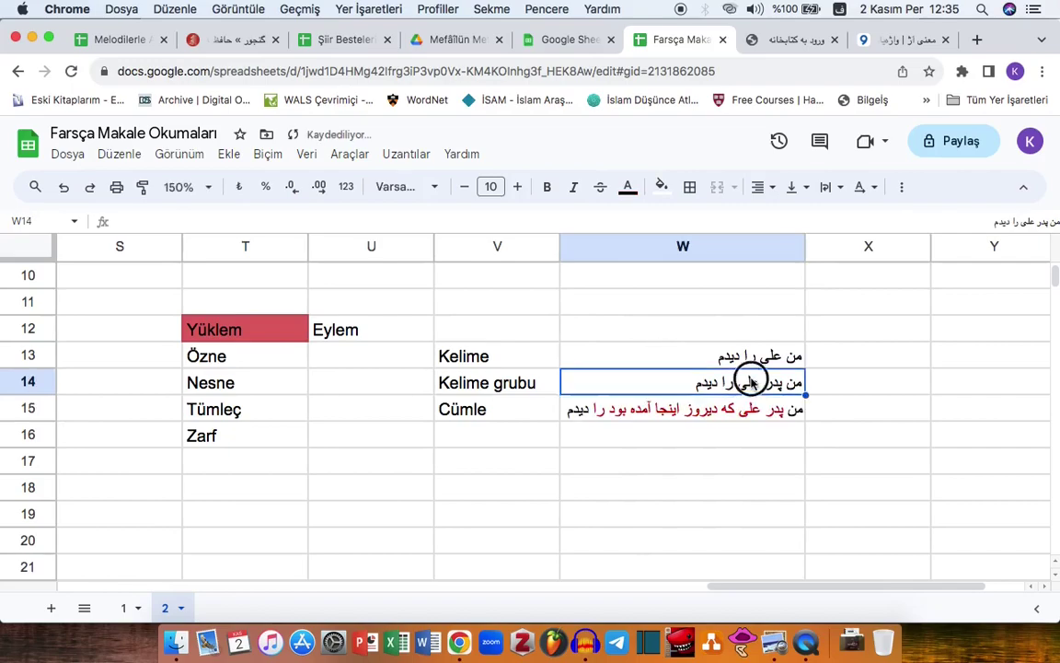
pyautogui.moveTo(783, 378); pyautogui.dragTo(730, 379)
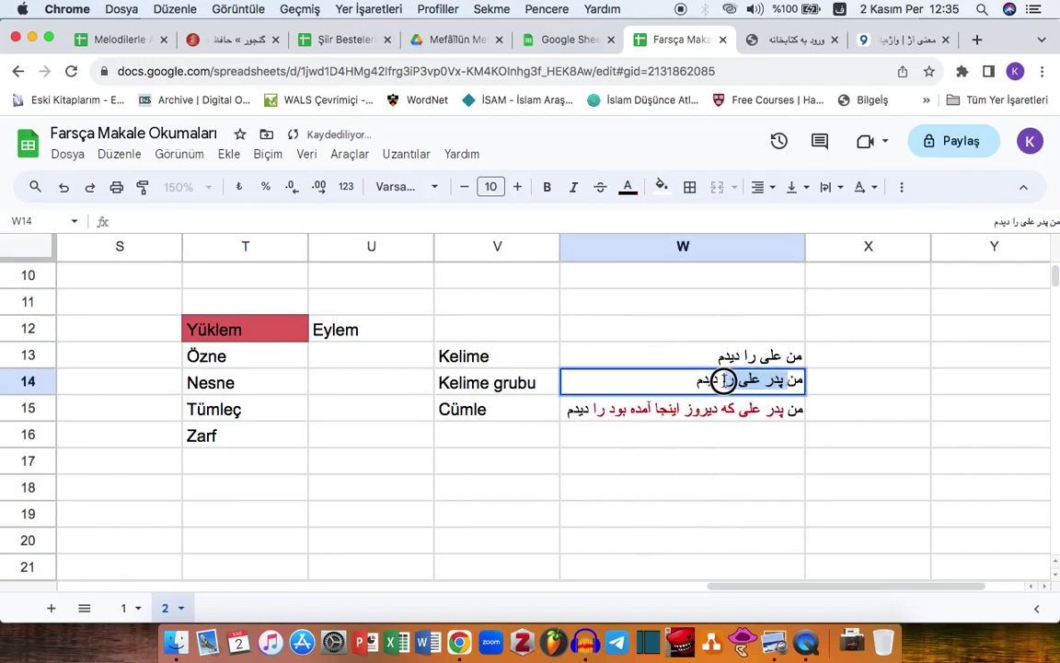
pyautogui.click(629, 187)
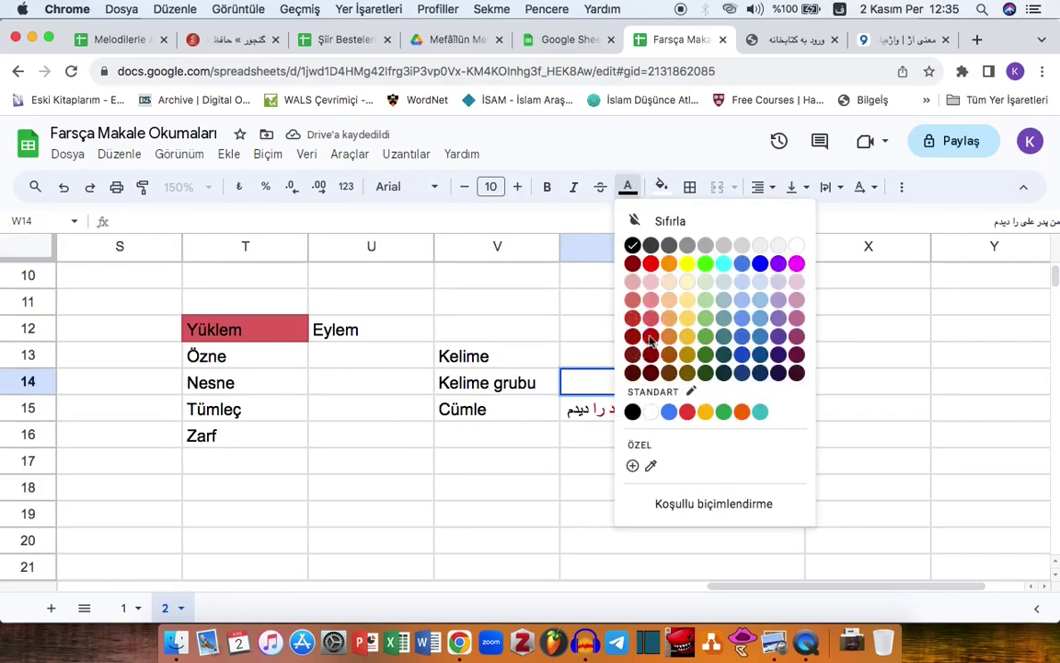
pyautogui.click(650, 335)
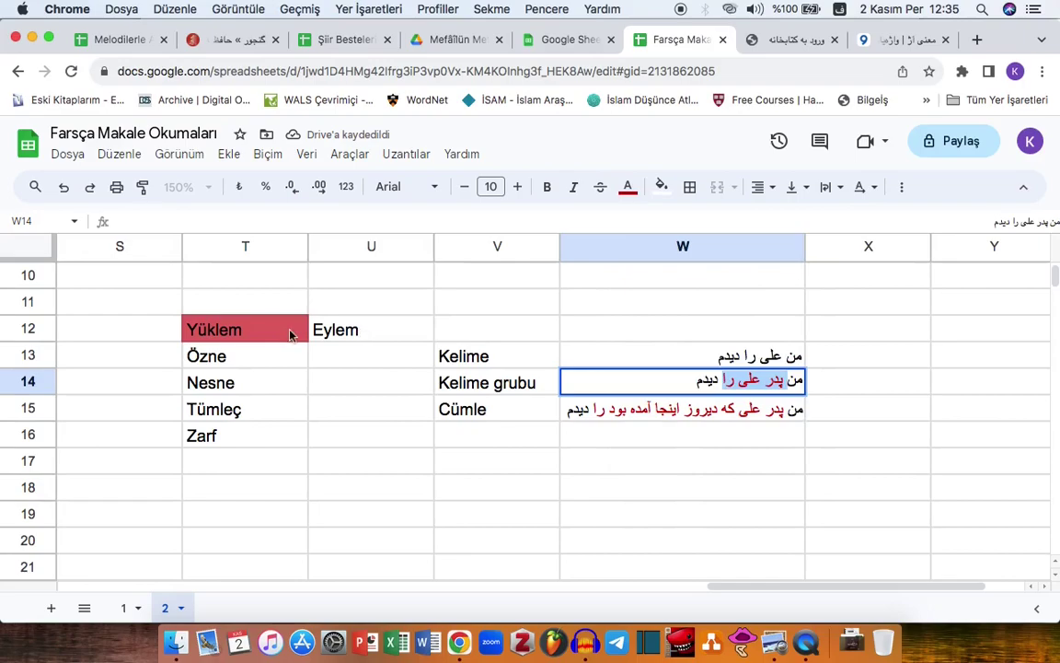
# Colour the object phrase of the W13 sentence dark red, from the name through را
pyautogui.click(779, 354)
pyautogui.doubleClick(778, 354)
pyautogui.moveTo(779, 352); pyautogui.dragTo(739, 351)
pyautogui.click(629, 187)
pyautogui.click(650, 335)
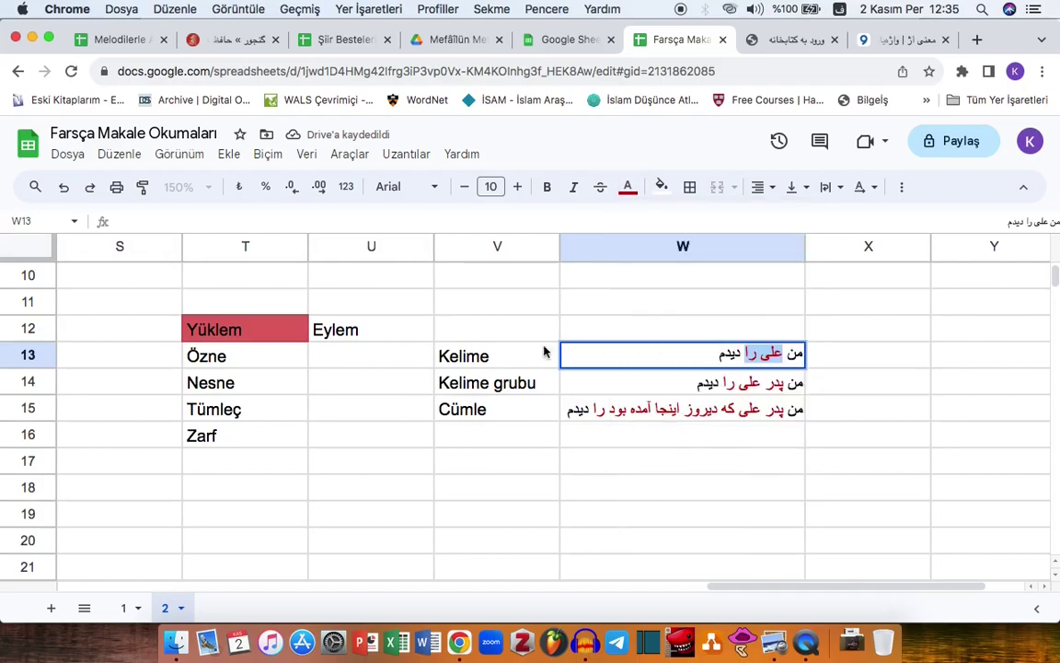
# Review the three object types Kelime, Kelime grubu and Cümle in V13 to V15, one after another
pyautogui.click(497, 355)
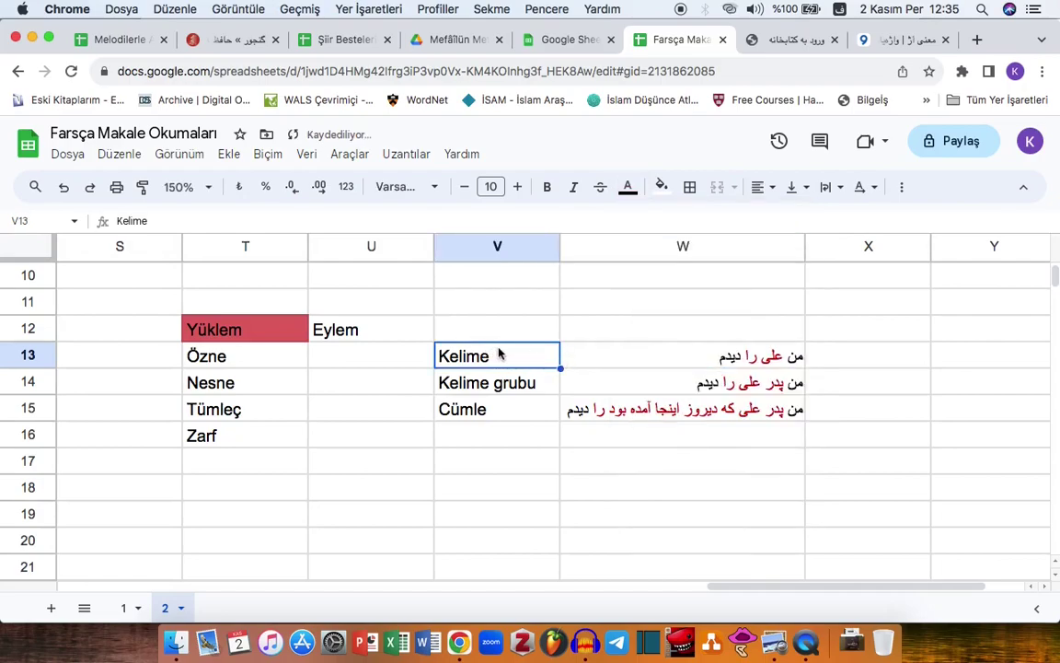
pyautogui.click(500, 383)
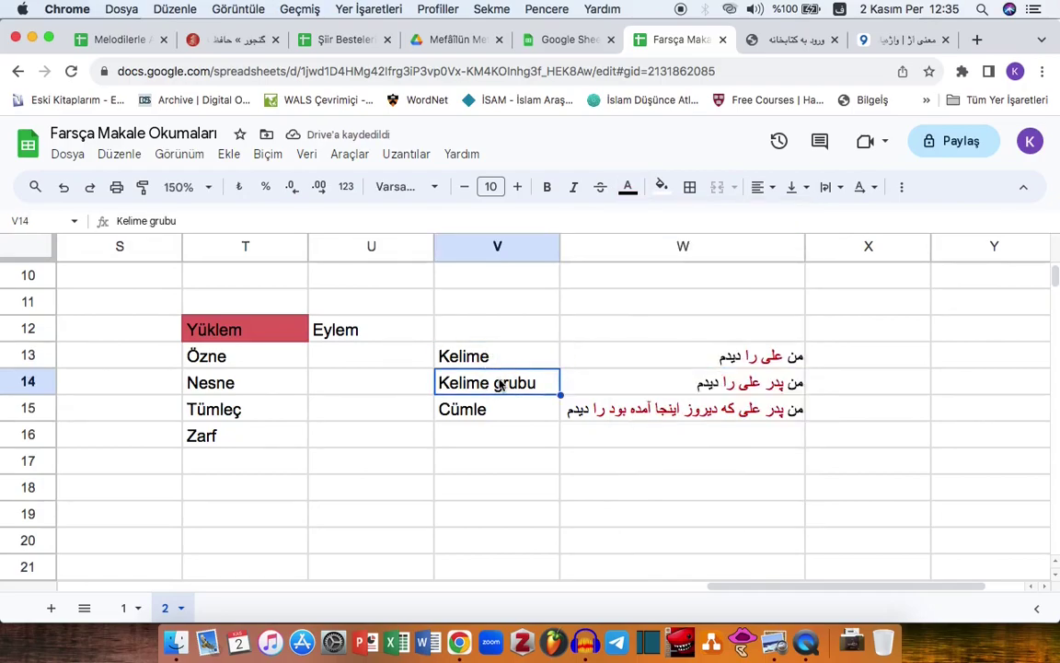
pyautogui.click(499, 412)
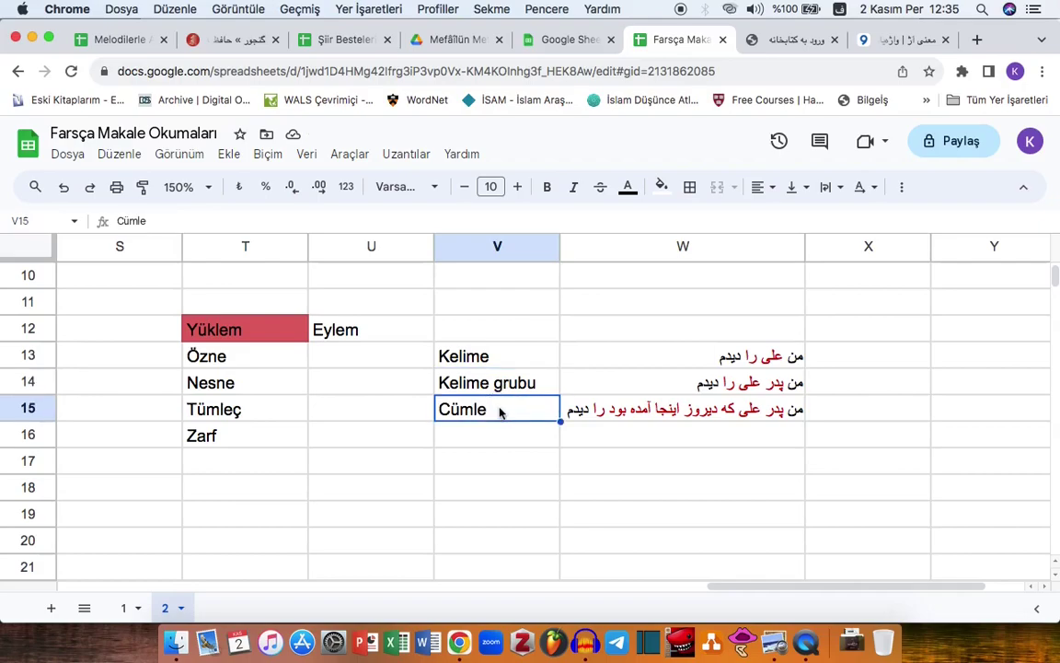
# Examine the parts of the W15 sentence by highlighting the verb دیدم, the whole object phrase and the embedded clause starting at دیروز
pyautogui.doubleClick(647, 412)
pyautogui.moveTo(585, 411); pyautogui.dragTo(563, 410)
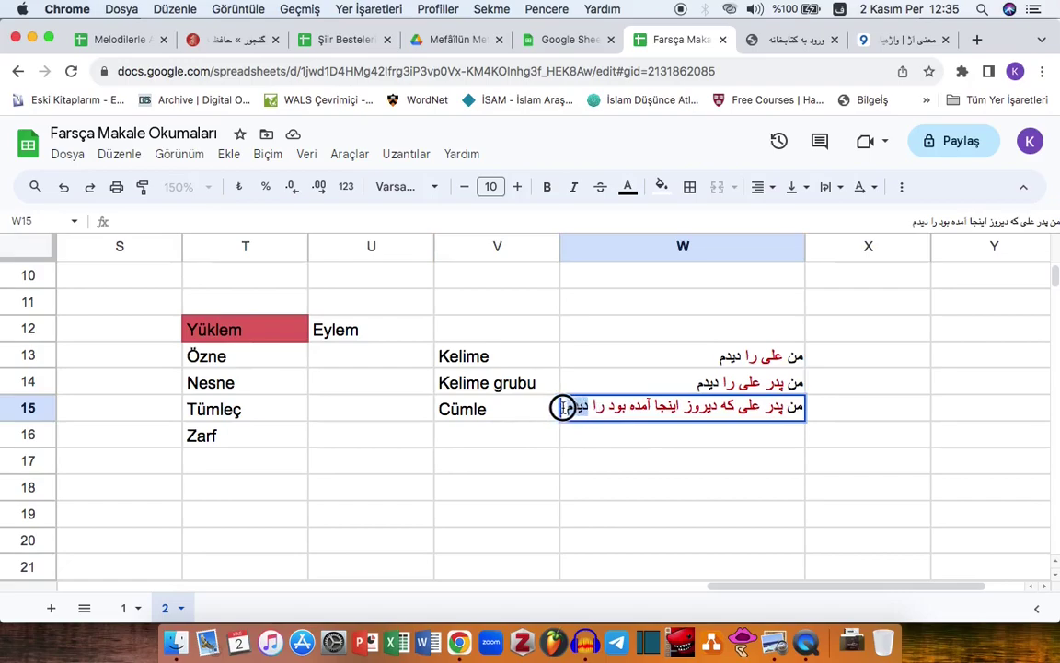
pyautogui.moveTo(789, 409); pyautogui.dragTo(592, 407)
pyautogui.click(700, 407)
pyautogui.moveTo(791, 407); pyautogui.dragTo(590, 410)
pyautogui.click(757, 411)
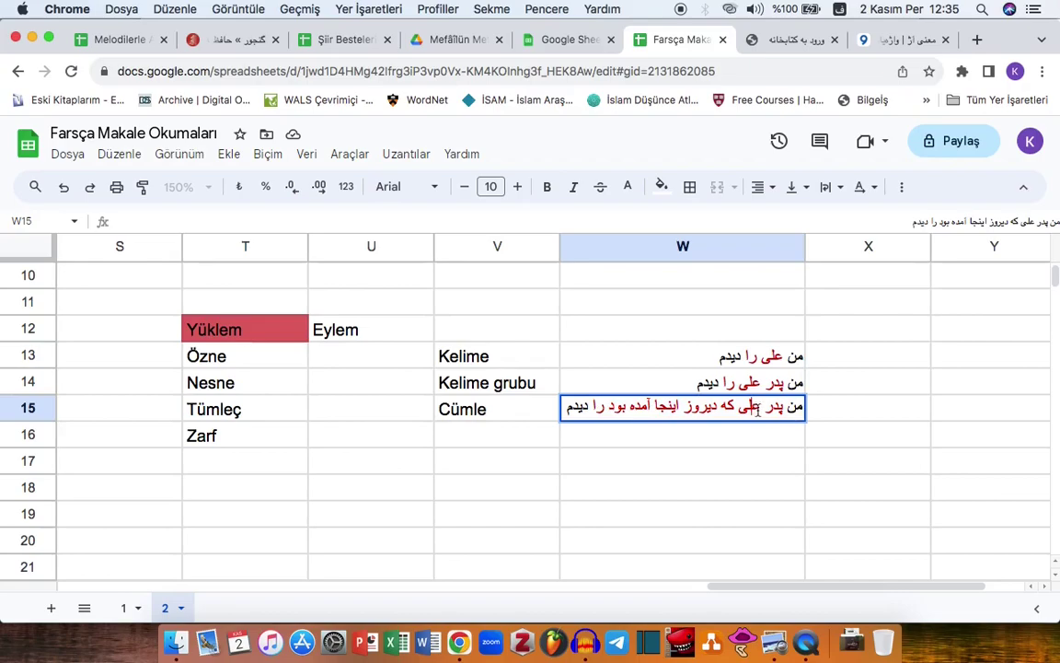
pyautogui.doubleClick(724, 405)
pyautogui.moveTo(719, 407); pyautogui.dragTo(594, 410)
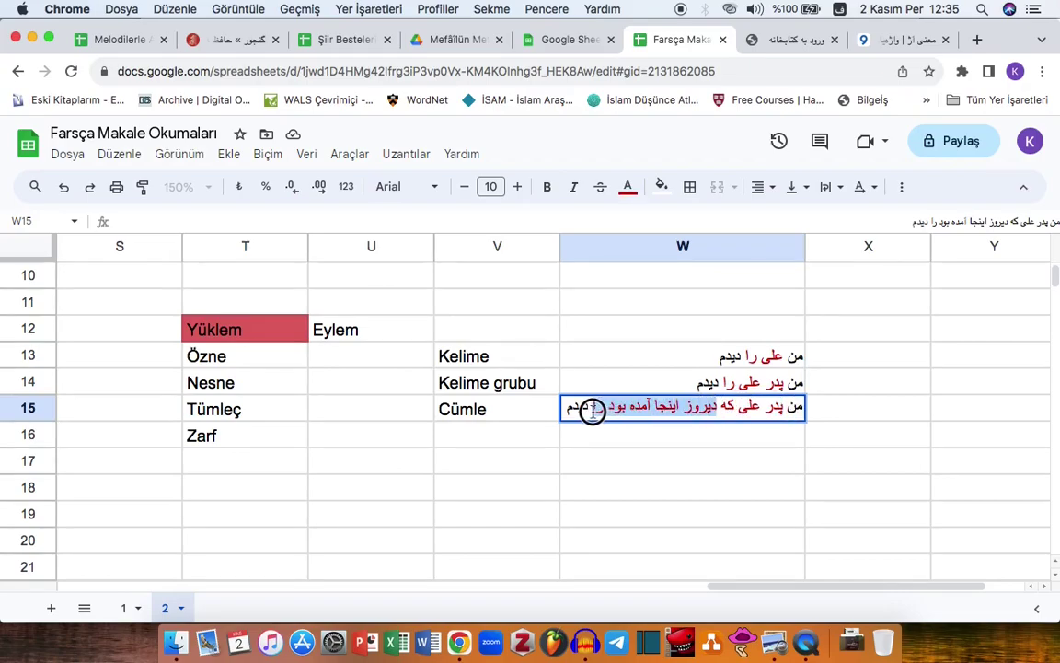
pyautogui.click(668, 412)
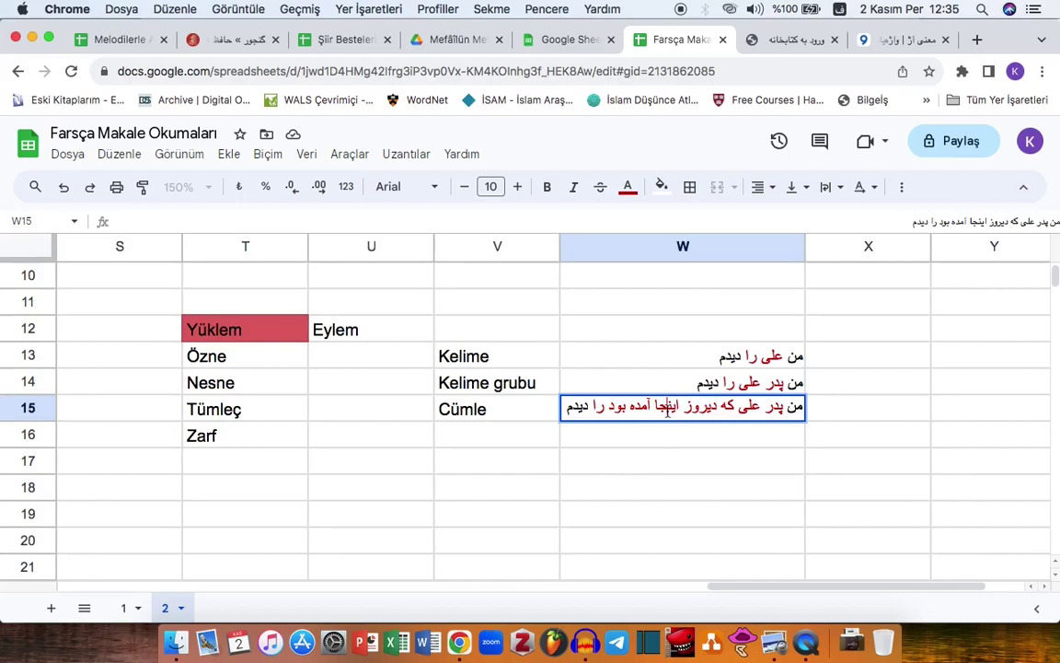
# Return to the clause analysis table in columns G to I and examine the Nesne row of the ANA CÜMLE block
pyautogui.click(368, 448)
pyautogui.press('Down')
pyautogui.press('Left')
pyautogui.press('Left')
pyautogui.press('Left')
pyautogui.press('Left')
pyautogui.press('Left')
pyautogui.press('Left')
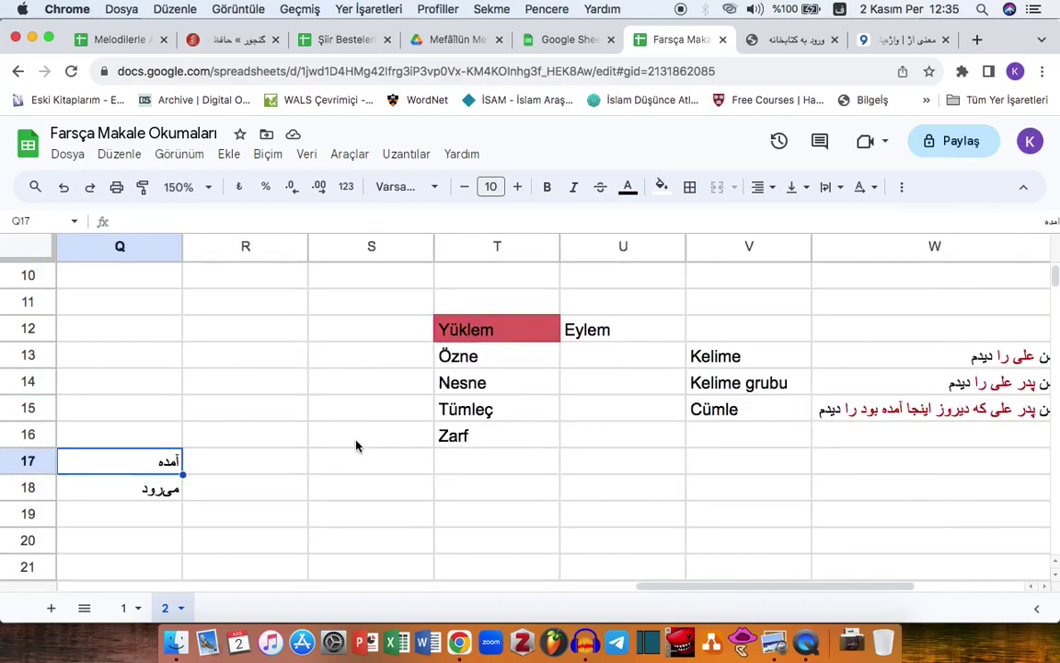
pyautogui.press('Left')
pyautogui.press('Left')
pyautogui.press('Left')
pyautogui.press('Left')
pyautogui.press('Left')
pyautogui.press('Left')
pyautogui.press('Left')
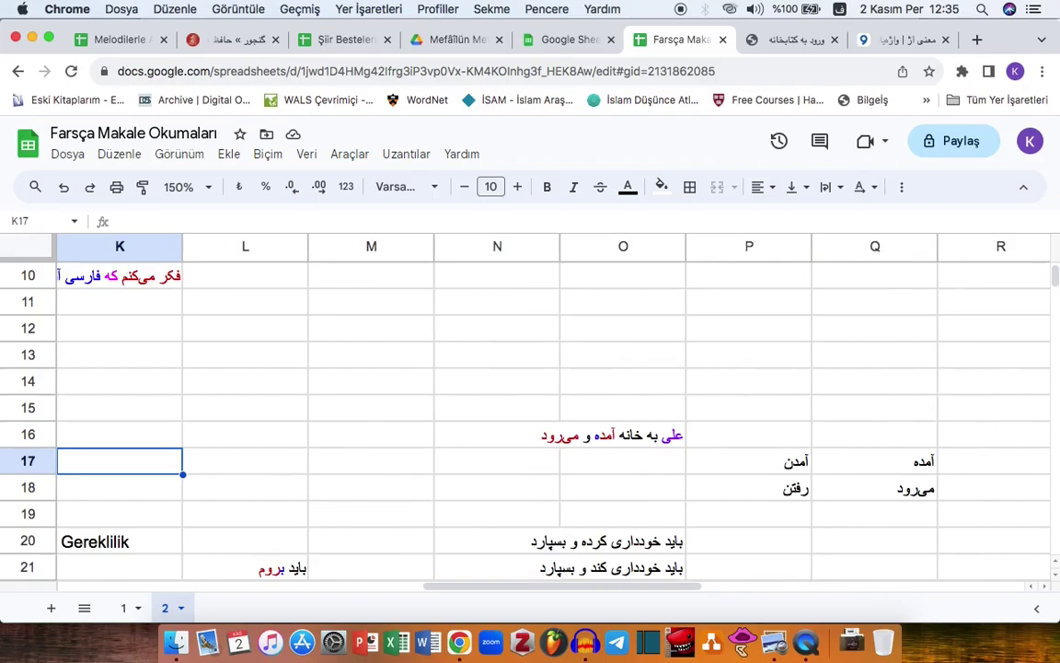
pyautogui.press('Up')
pyautogui.press('Up')
pyautogui.press('Up')
pyautogui.press('Left')
pyautogui.press('Left')
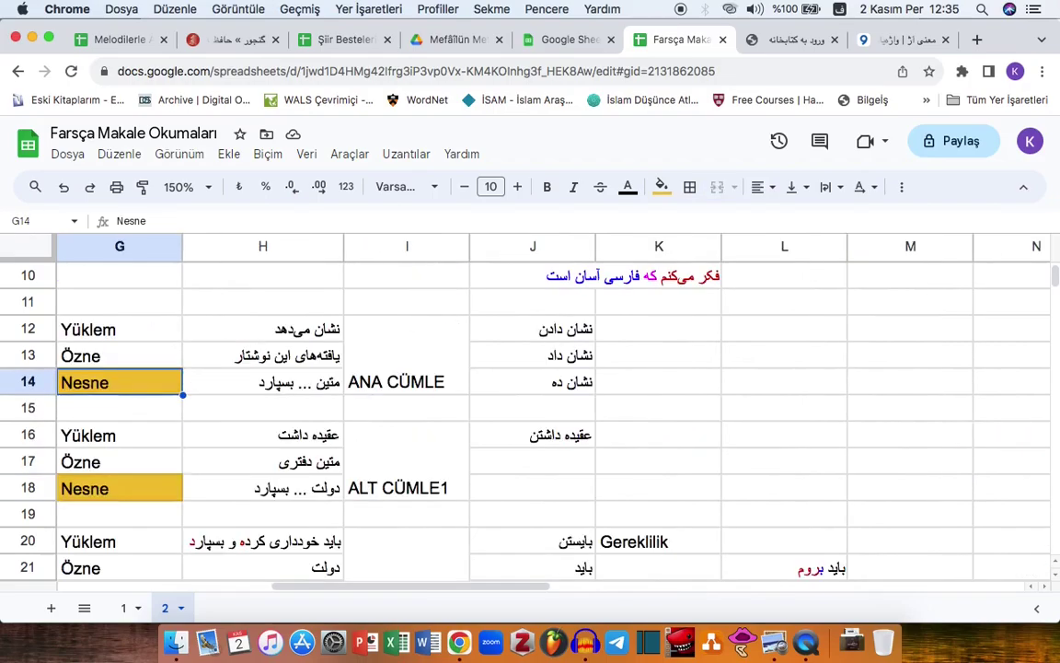
pyautogui.press('Up')
pyautogui.press('Up')
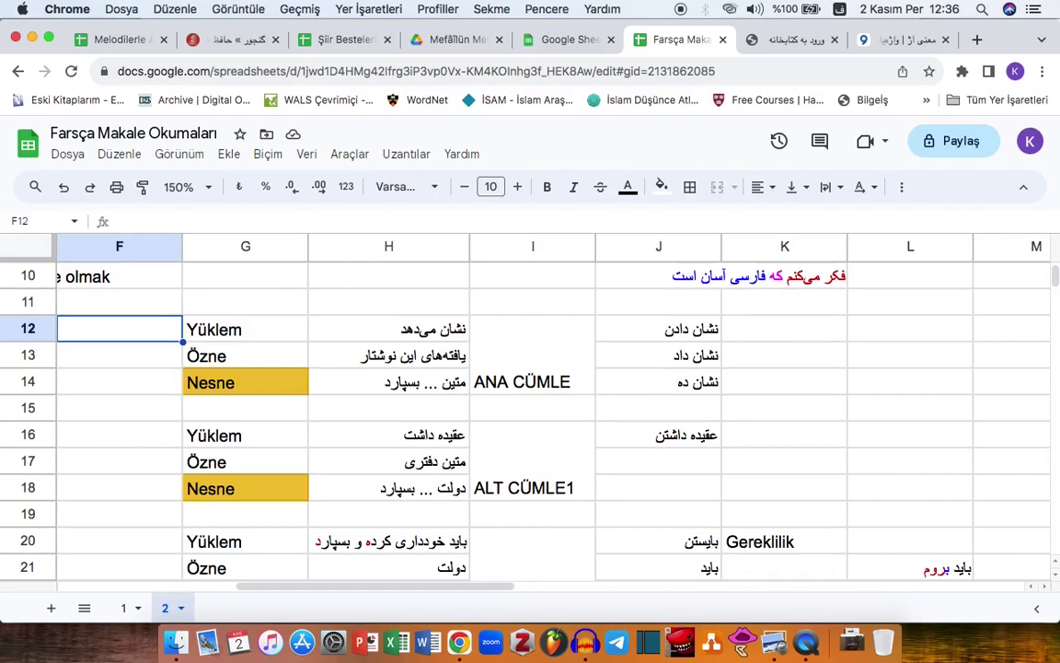
pyautogui.click(238, 386)
pyautogui.click(390, 380)
# Examine the ALT CÜMLE1 and ALT CÜMLE2 blocks of the clause analysis table, down to row 25
pyautogui.click(276, 433)
pyautogui.click(335, 453)
pyautogui.press('Down')
pyautogui.press('Down')
pyautogui.press('Down')
pyautogui.press('Down')
pyautogui.press('Down')
pyautogui.press('Down')
pyautogui.press('Down')
pyautogui.press('Down')
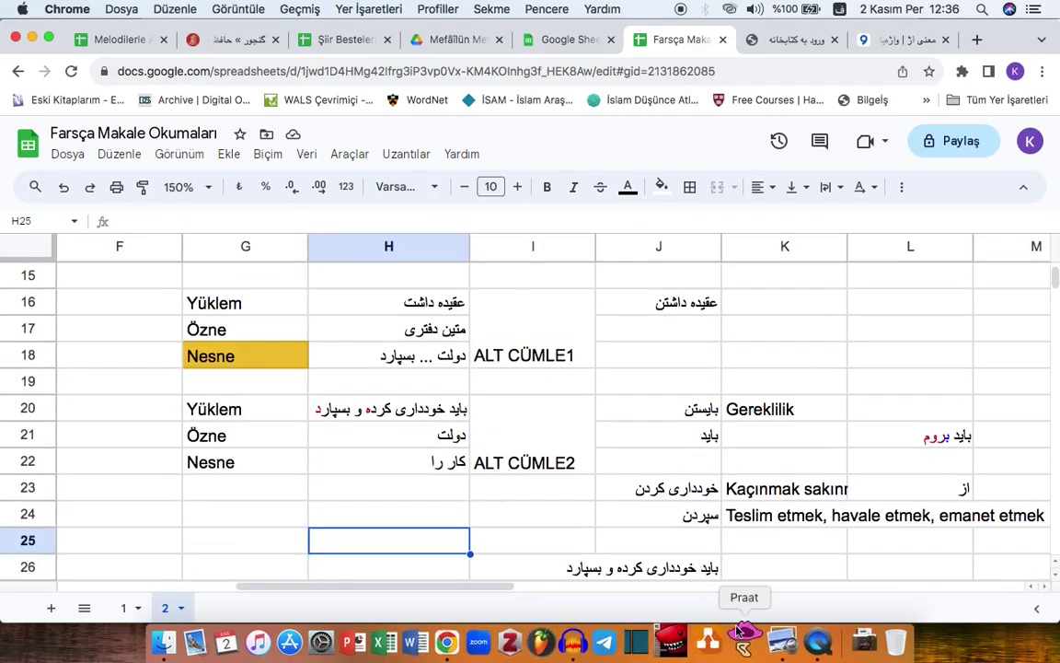
# Switch to the article PDF in Preview and underline the کلیدواژه‌ها heading and each keyword phrase through اقتصاد ملی in red
pyautogui.click(774, 642)
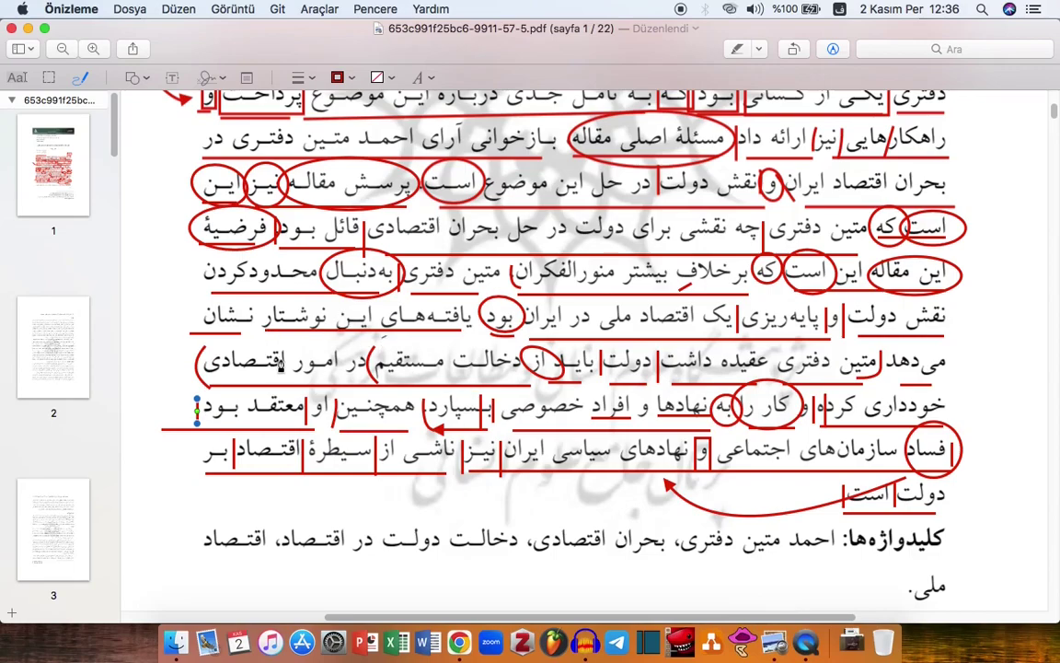
pyautogui.scroll(-5, 599, 501)
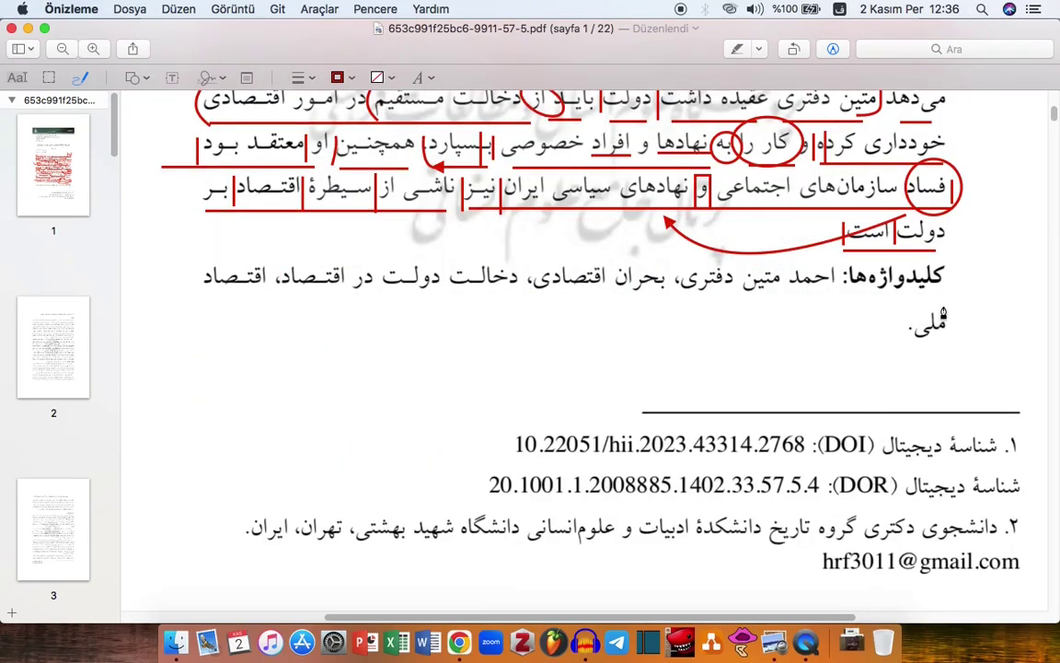
pyautogui.moveTo(865, 283); pyautogui.dragTo(991, 304)
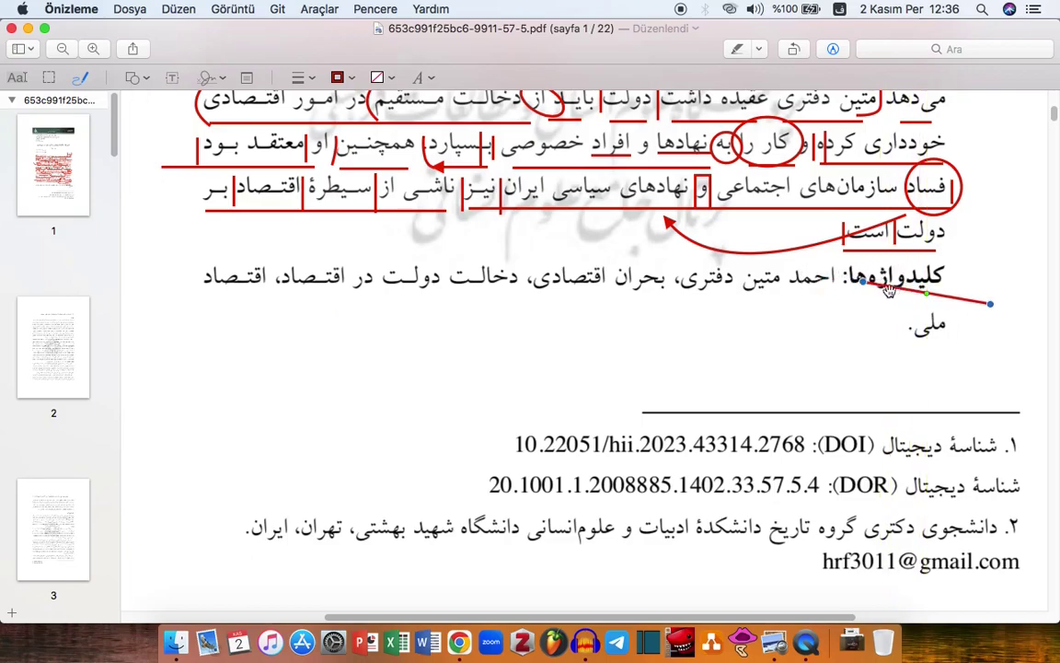
pyautogui.moveTo(822, 302); pyautogui.dragTo(724, 302)
pyautogui.moveTo(658, 304); pyautogui.dragTo(210, 302)
pyautogui.moveTo(953, 357); pyautogui.dragTo(911, 358)
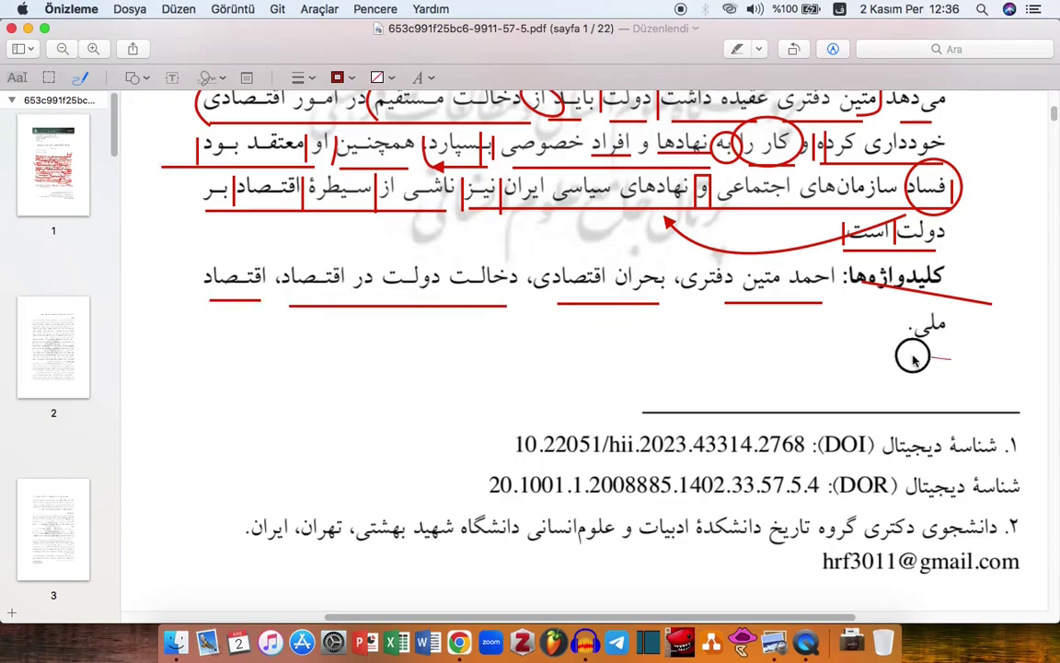
# Separate the keyword phrases with short vertical red strokes at the commas and after ملی
pyautogui.moveTo(669, 272); pyautogui.dragTo(674, 311)
pyautogui.moveTo(532, 267); pyautogui.dragTo(532, 293)
pyautogui.moveTo(269, 267); pyautogui.dragTo(274, 307)
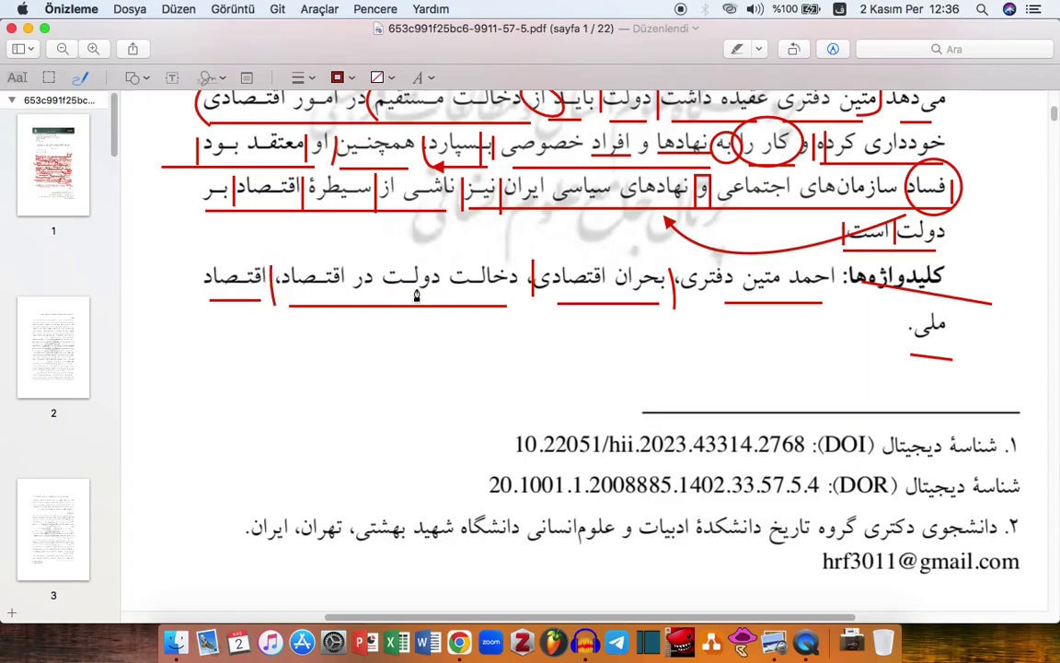
pyautogui.moveTo(898, 313); pyautogui.dragTo(897, 345)
# Review the marked-up abstract from the چکیده heading down to the keywords
pyautogui.scroll(10, 170, 237)
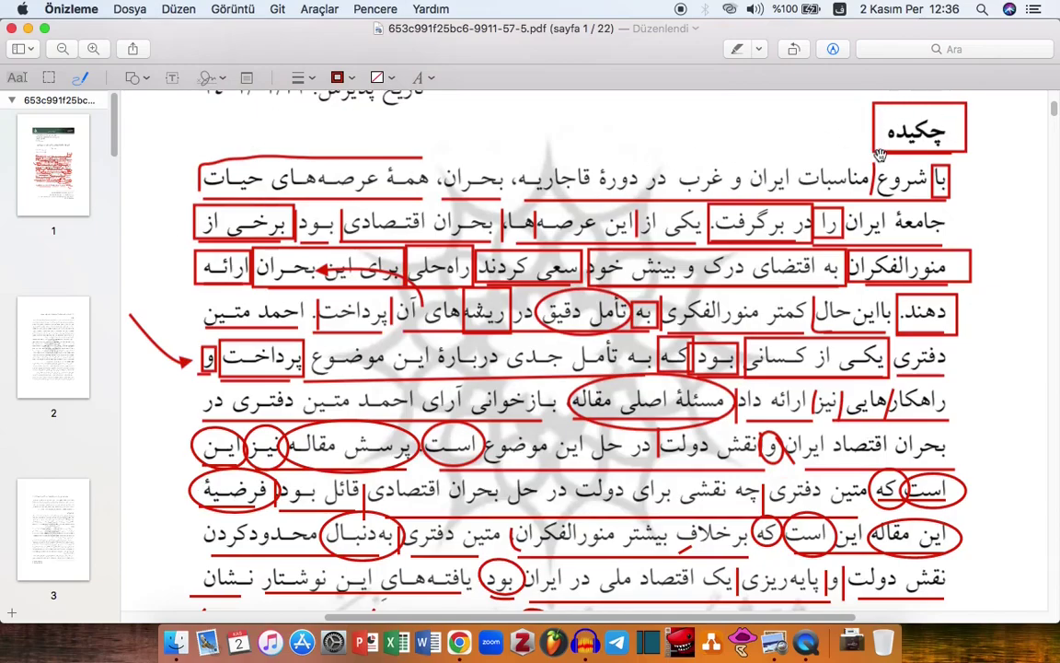
pyautogui.scroll(-8, 518, 321)
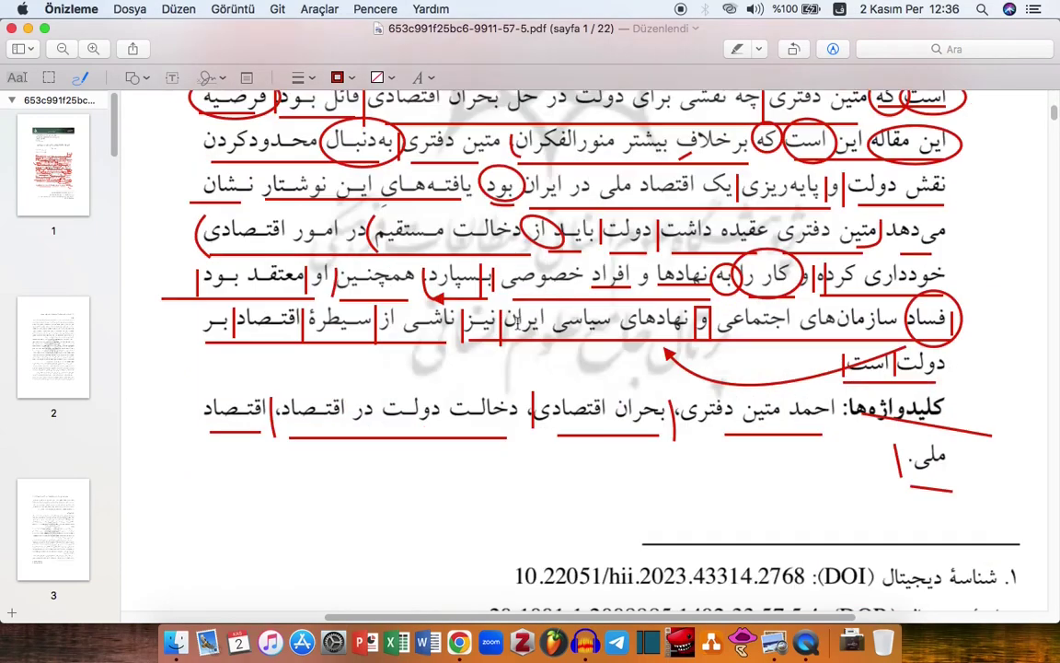
pyautogui.scroll(5, 518, 320)
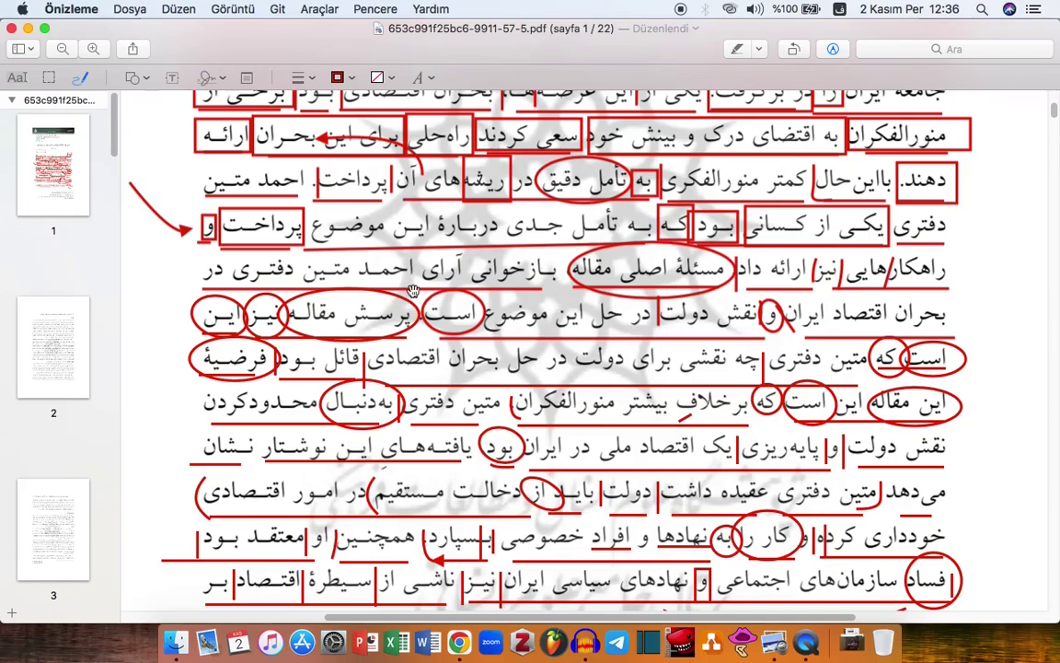
pyautogui.scroll(-3, 998, 178)
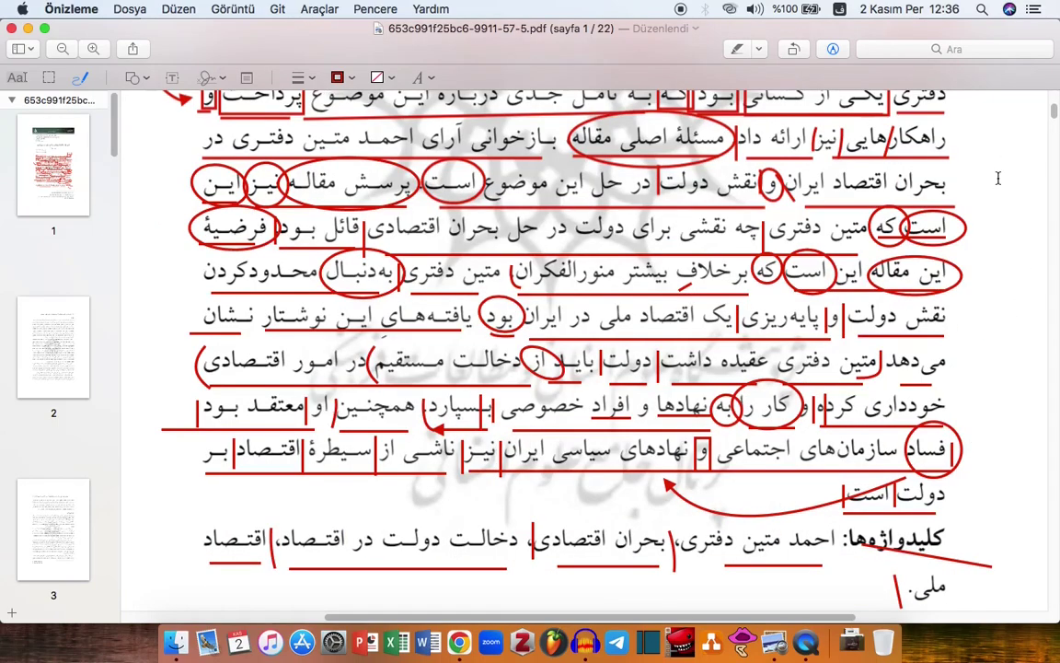
pyautogui.scroll(-3, 998, 178)
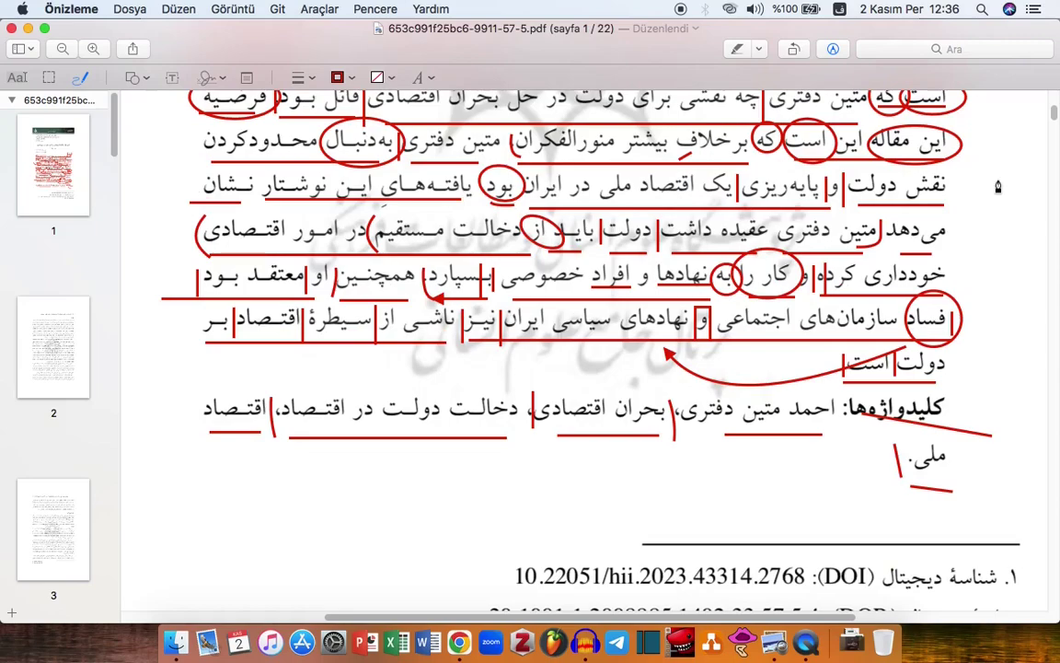